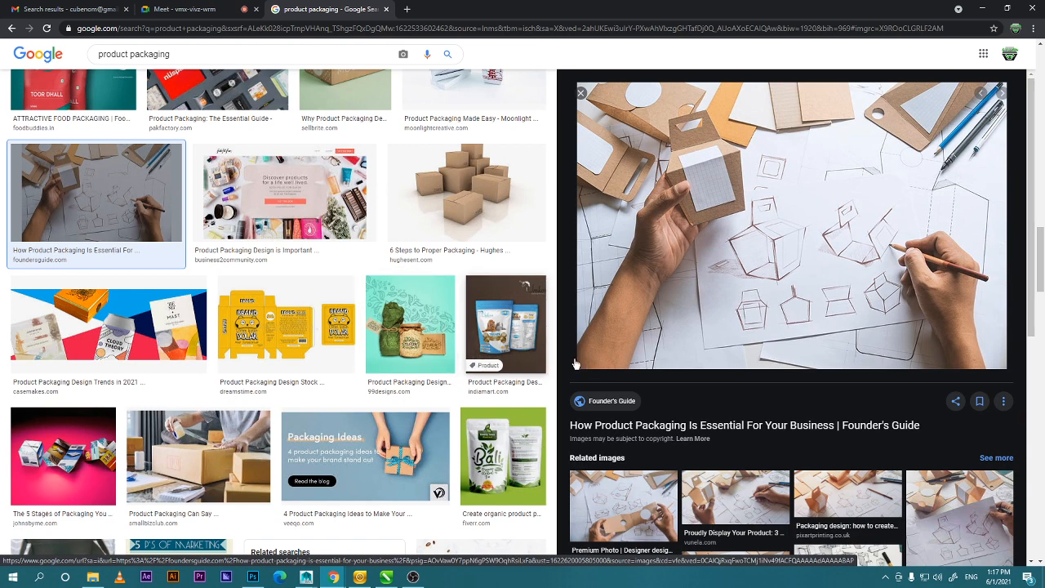
Preview the Big Pencil product packaging image among the search results and switch to CorelDRAW.
click(580, 97)
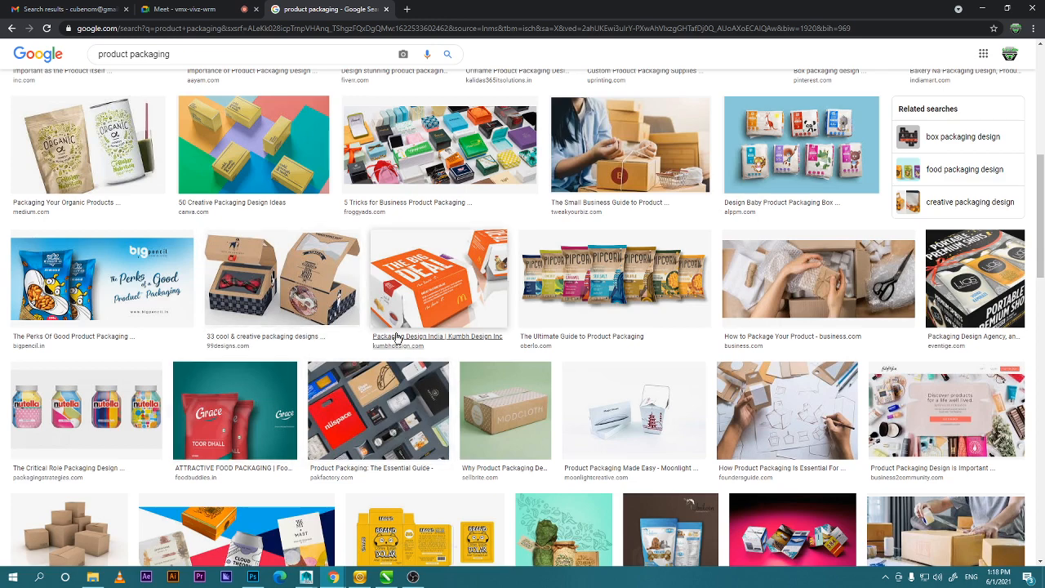
click(101, 299)
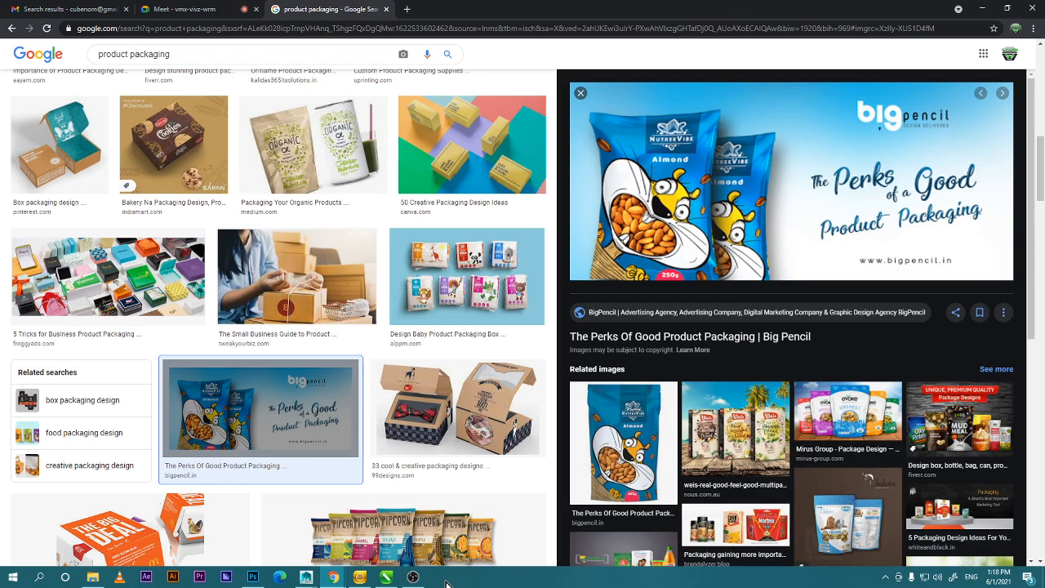
click(387, 576)
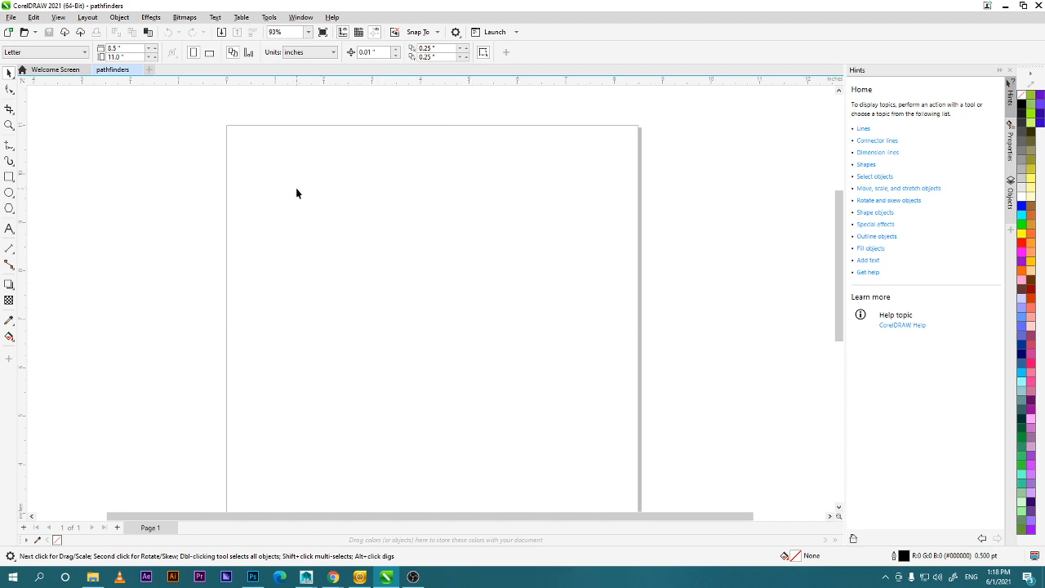
key(space)
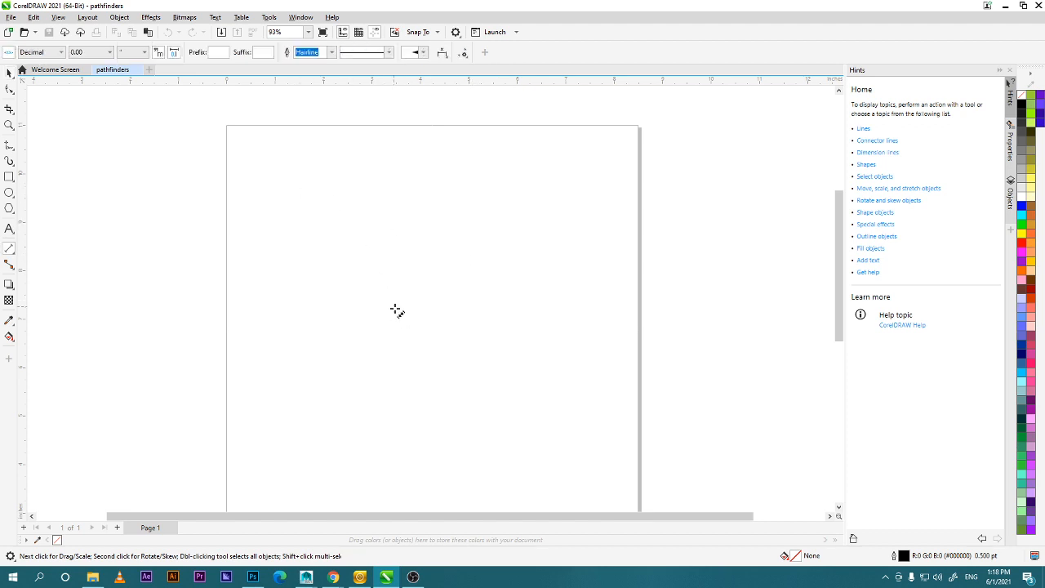
drag(395, 308, 391, 284)
click(475, 296)
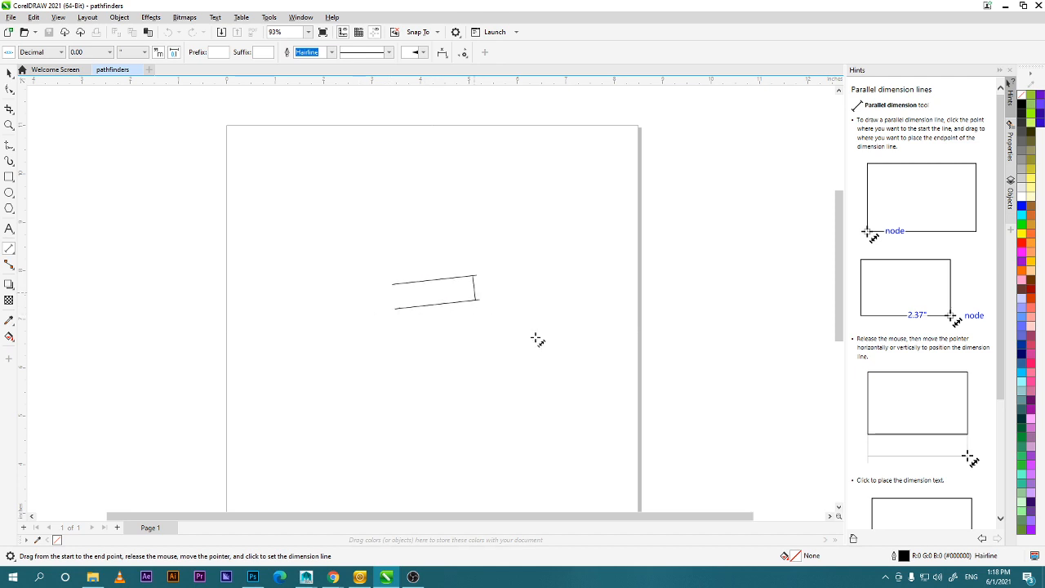
click(490, 392)
key(ctrl+z)
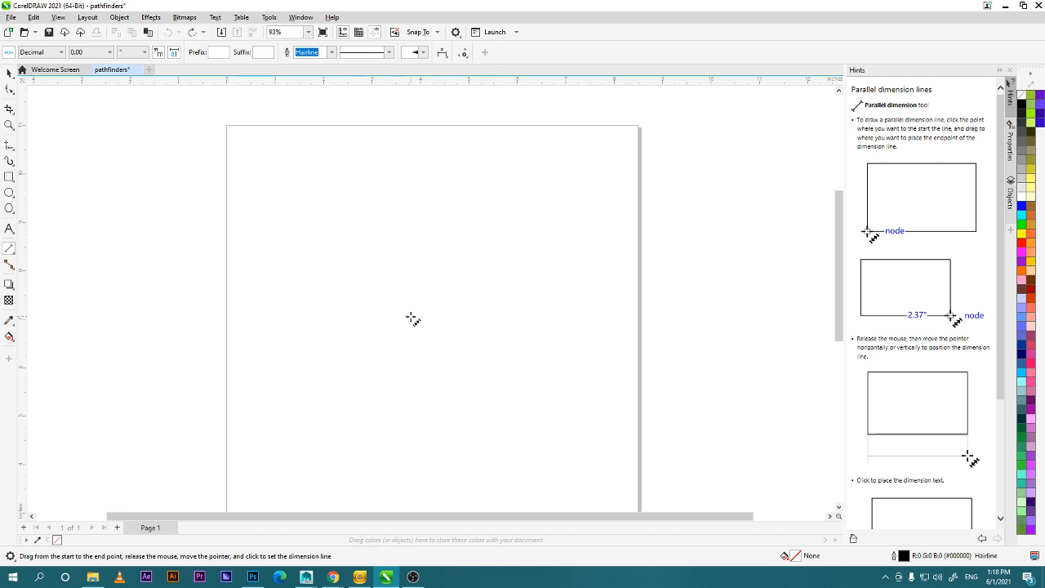
Draw a vertical parallel dimension line about 12 inches long, placed along the page's left edge.
scroll(410, 317, down, 3)
scroll(413, 319, up, 2)
drag(422, 341, 390, 394)
scroll(399, 345, down, 2)
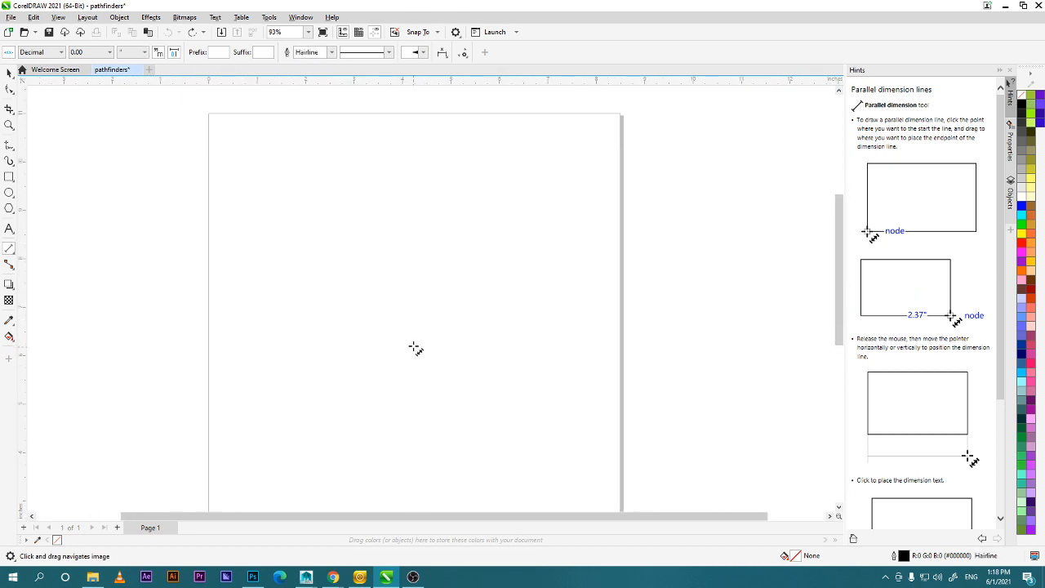
scroll(415, 348, down, 1)
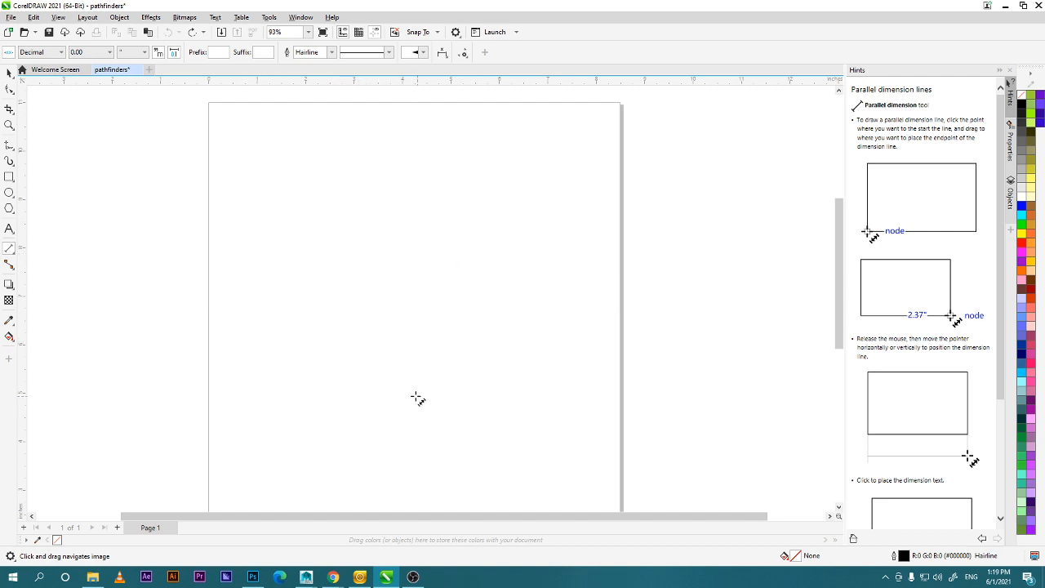
scroll(437, 269, down, 1)
scroll(437, 269, down, 1)
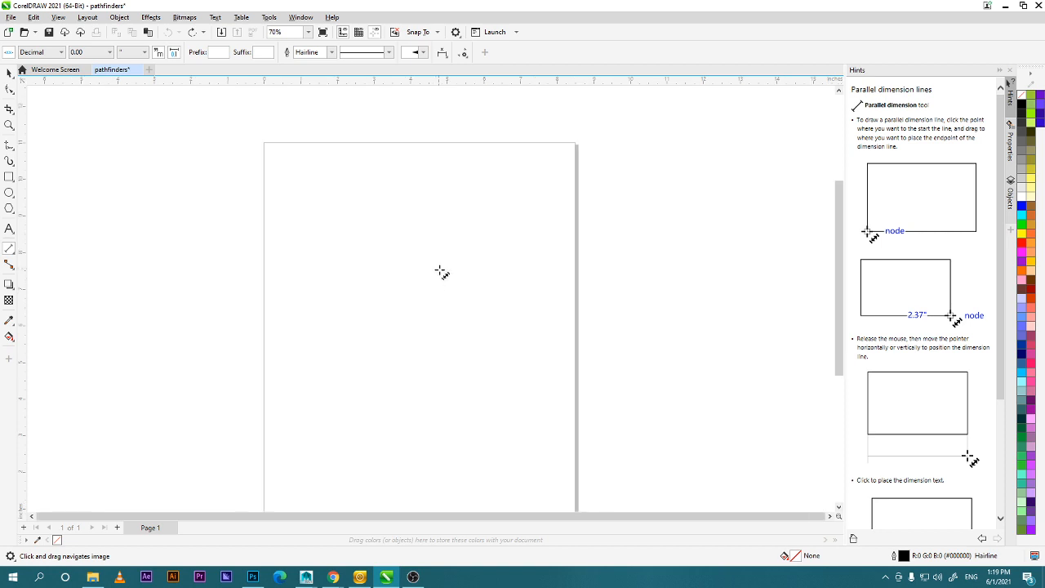
drag(421, 313, 427, 276)
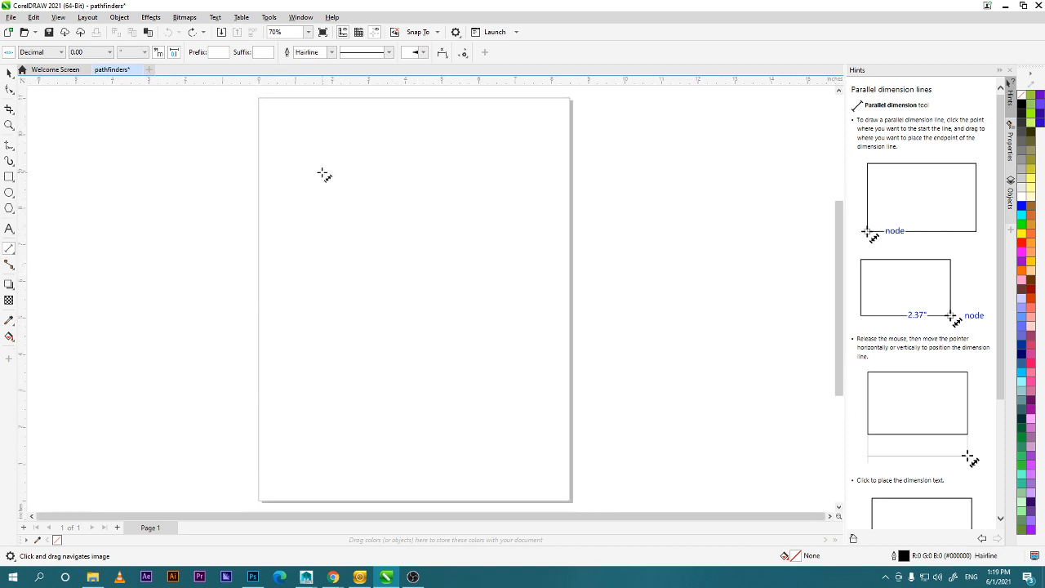
drag(320, 171, 336, 413)
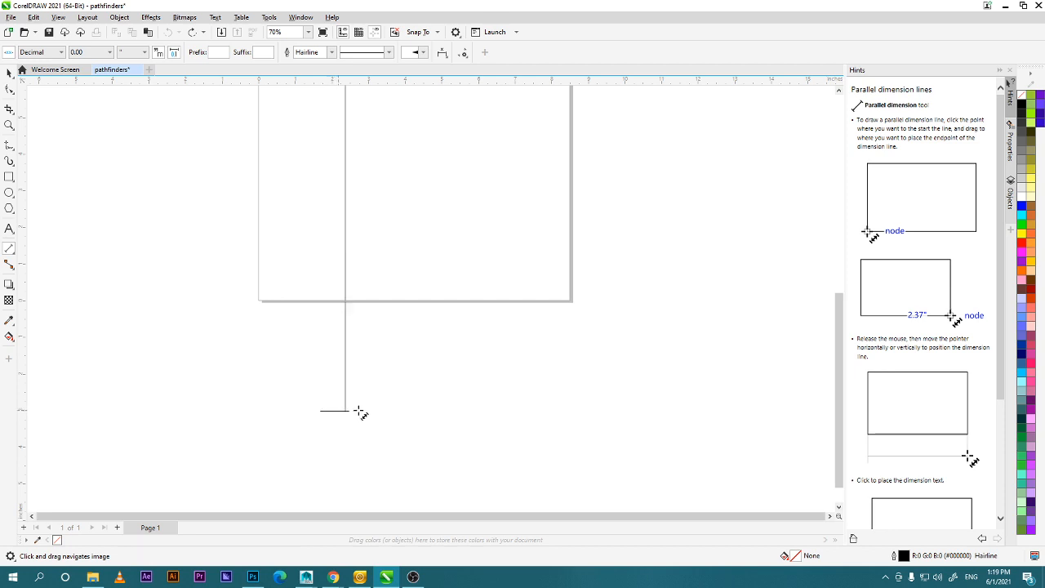
click(262, 408)
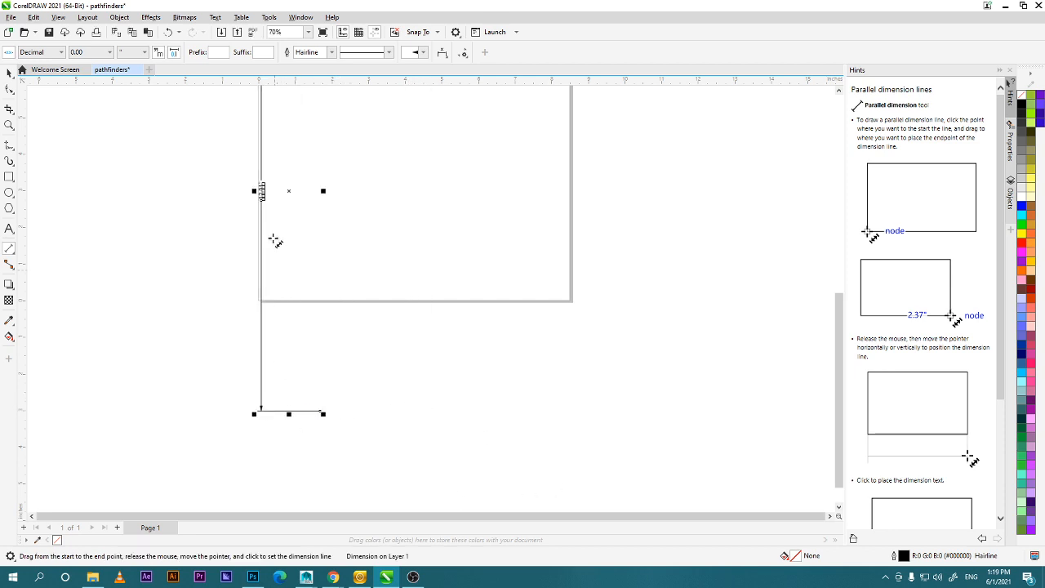
Select the vertical dimension line and set its dimension units to inches.
click(10, 72)
click(265, 181)
click(183, 140)
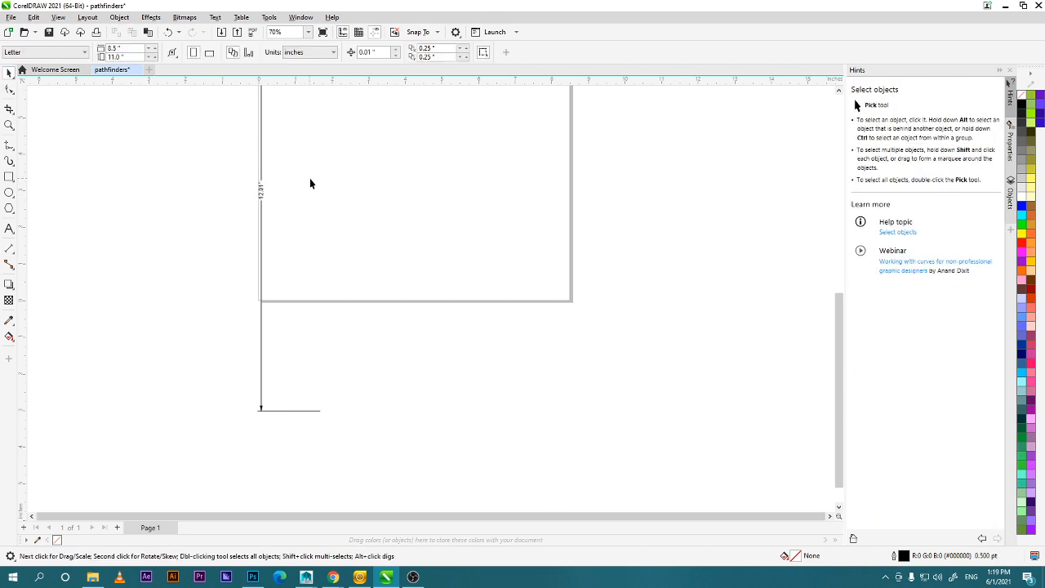
scroll(318, 216, down, 1)
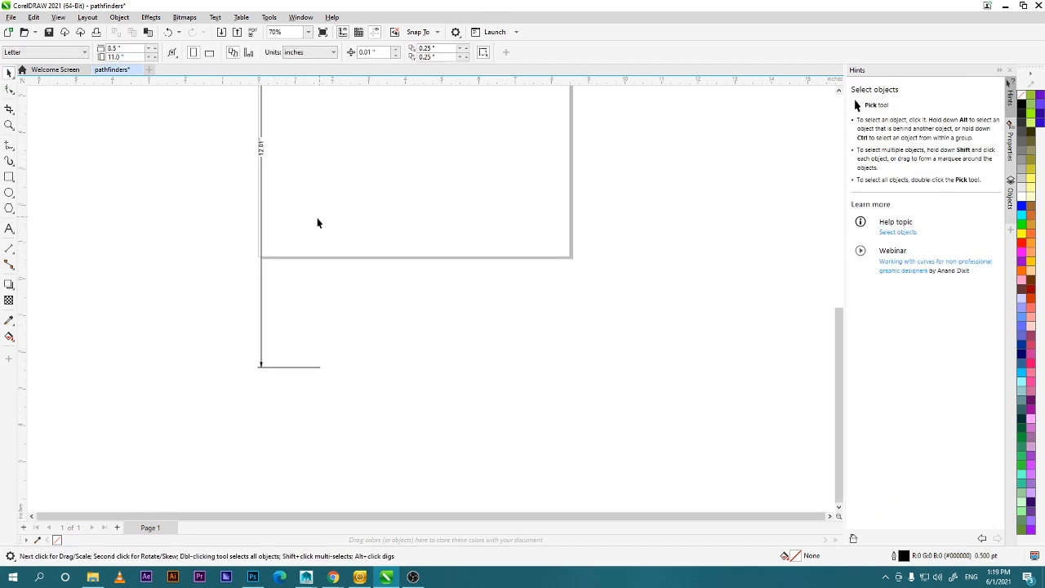
scroll(312, 209, up, 1)
scroll(310, 199, up, 3)
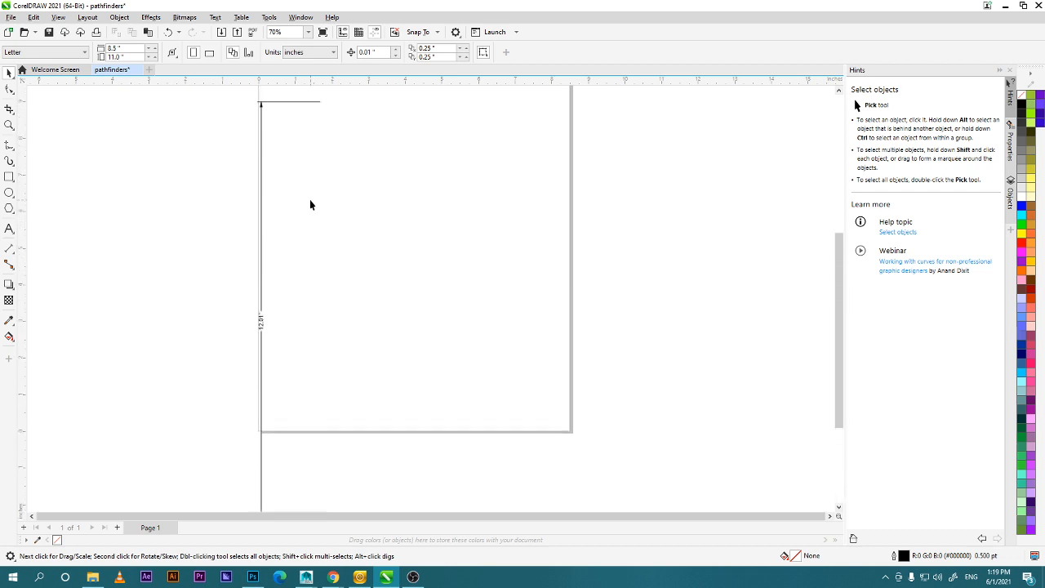
click(260, 167)
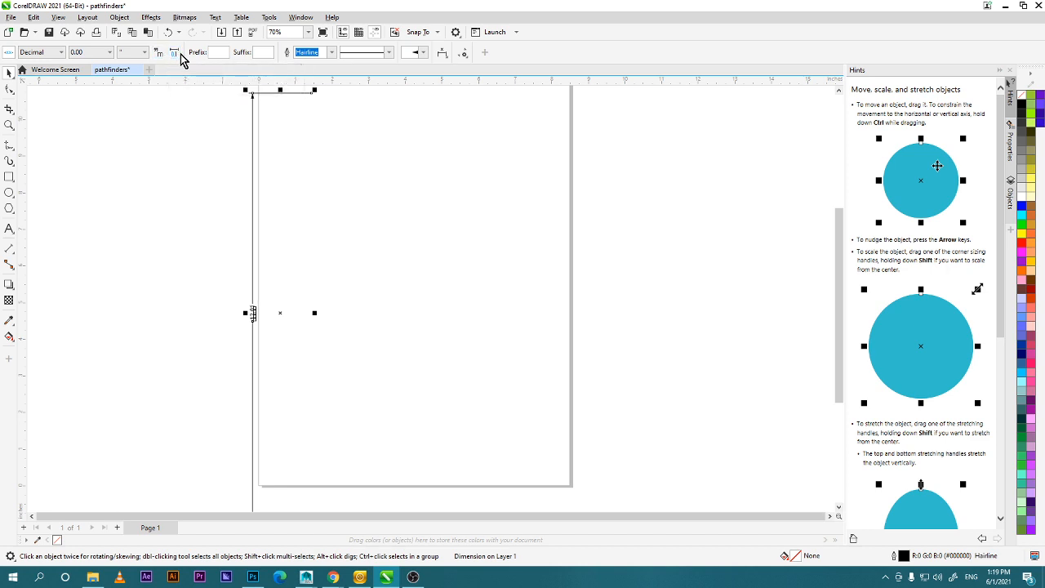
click(143, 52)
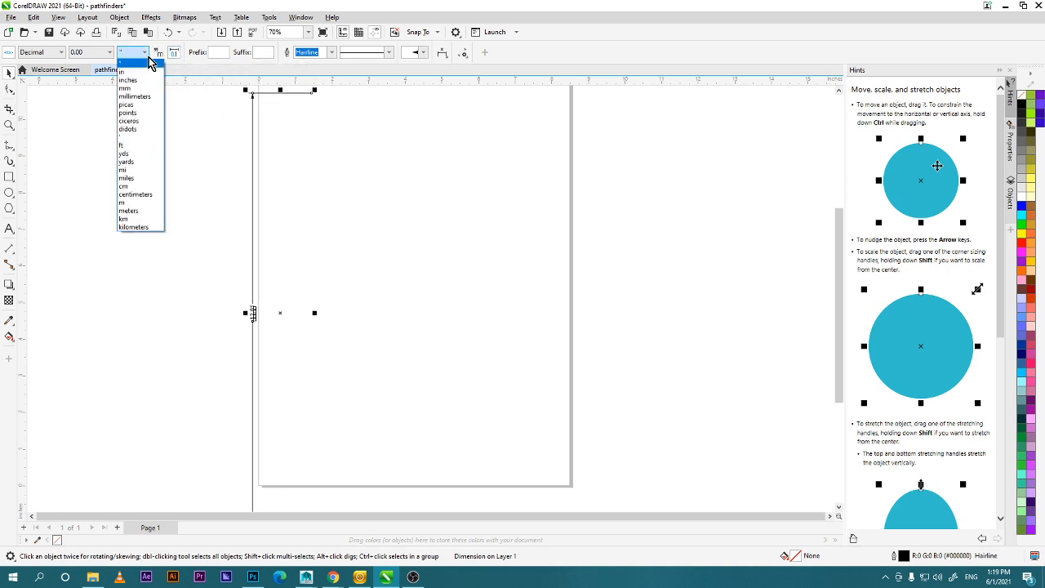
click(136, 80)
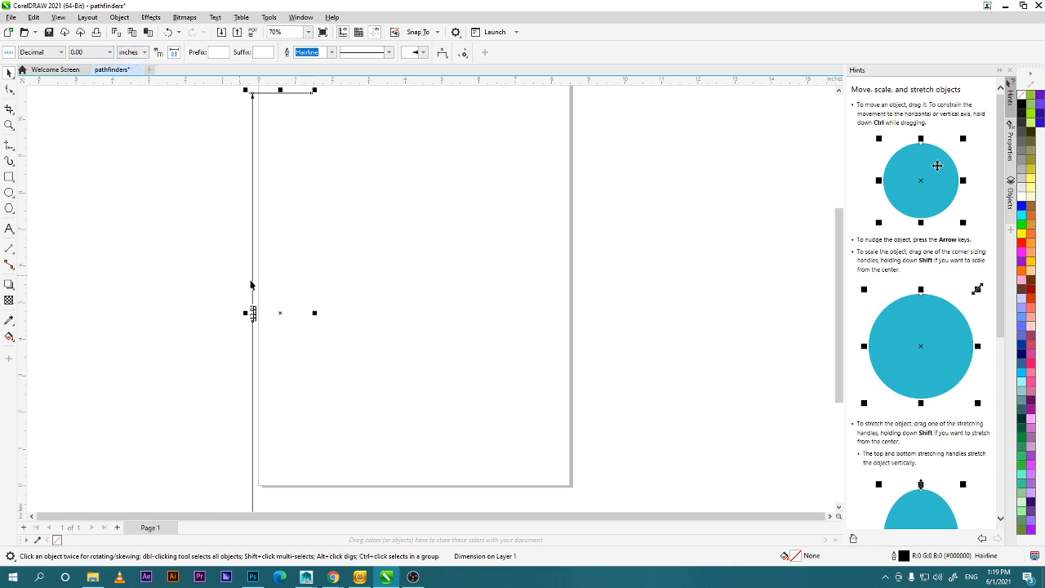
click(85, 52)
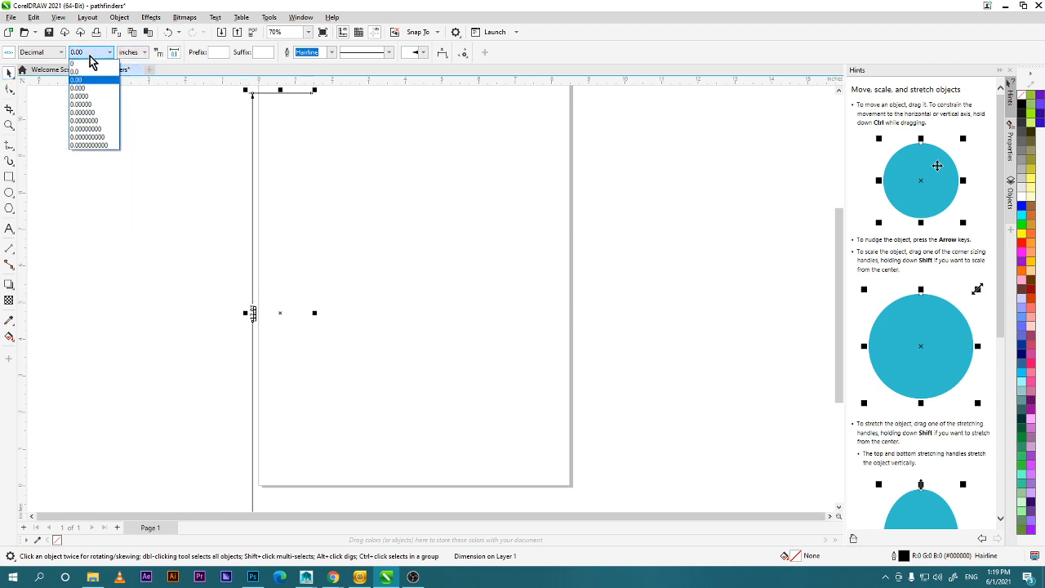
click(538, 54)
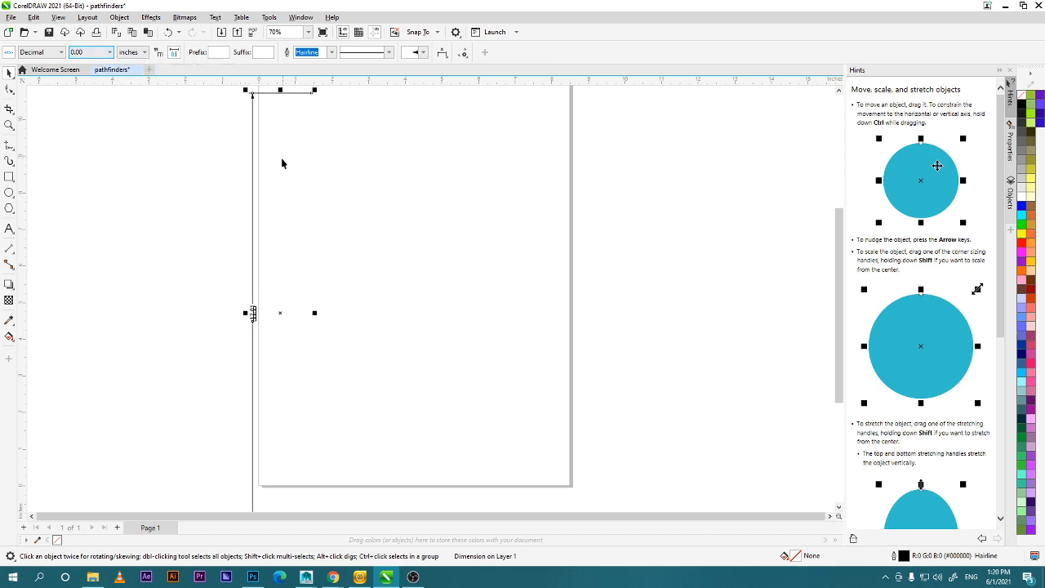
Move the vertical dimension line off the page to about 17 inches left of the page's left edge.
drag(252, 178, 231, 105)
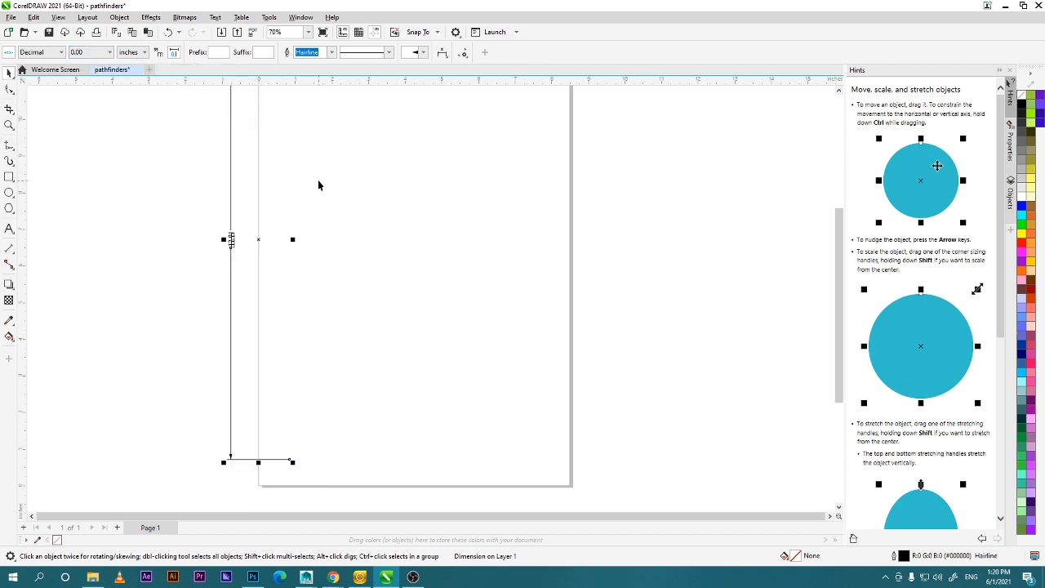
drag(326, 182, 409, 224)
scroll(317, 241, down, 1)
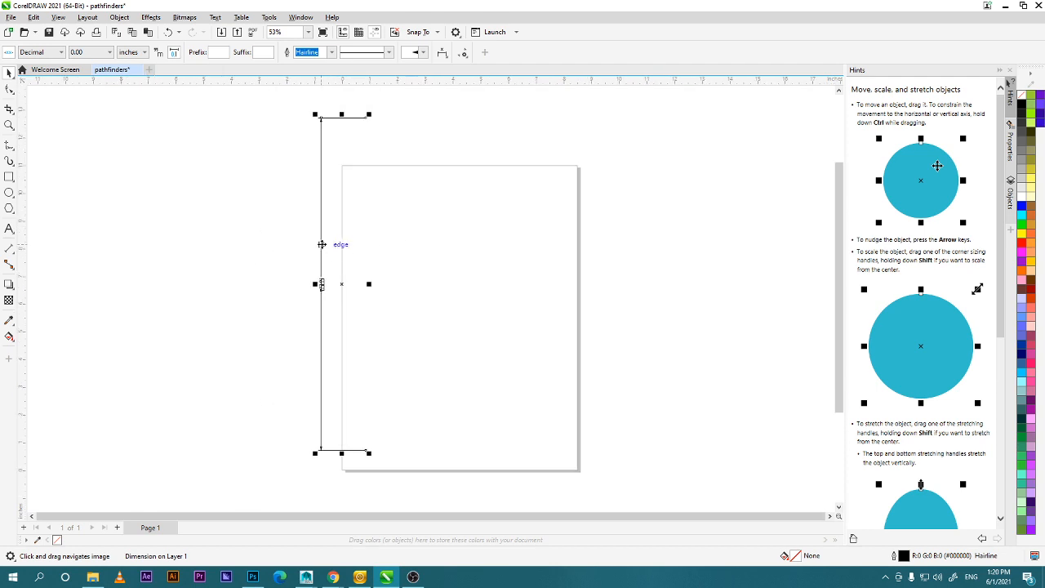
drag(322, 229, 184, 225)
drag(304, 252, 385, 251)
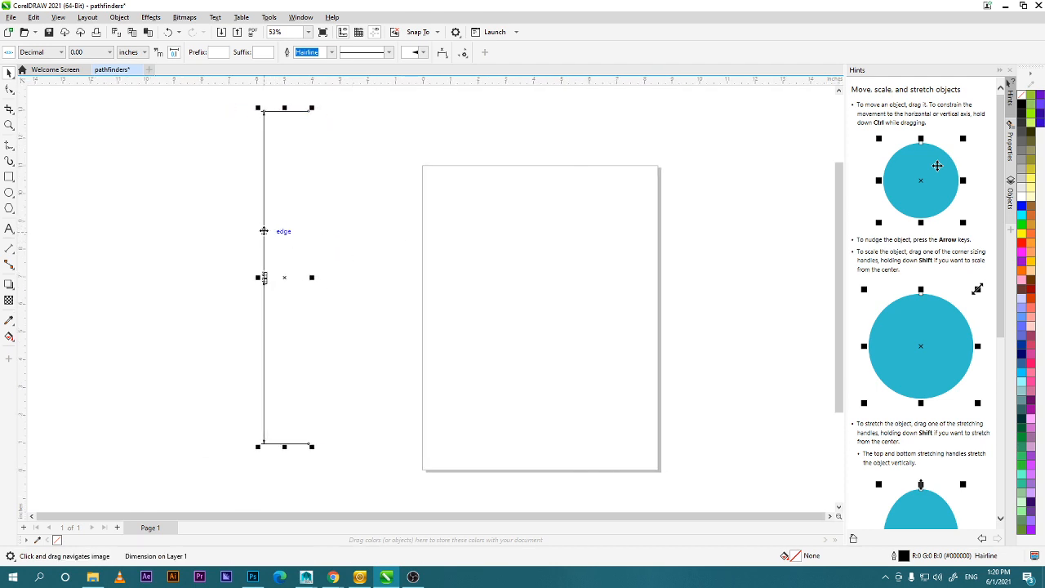
drag(264, 231, 264, 256)
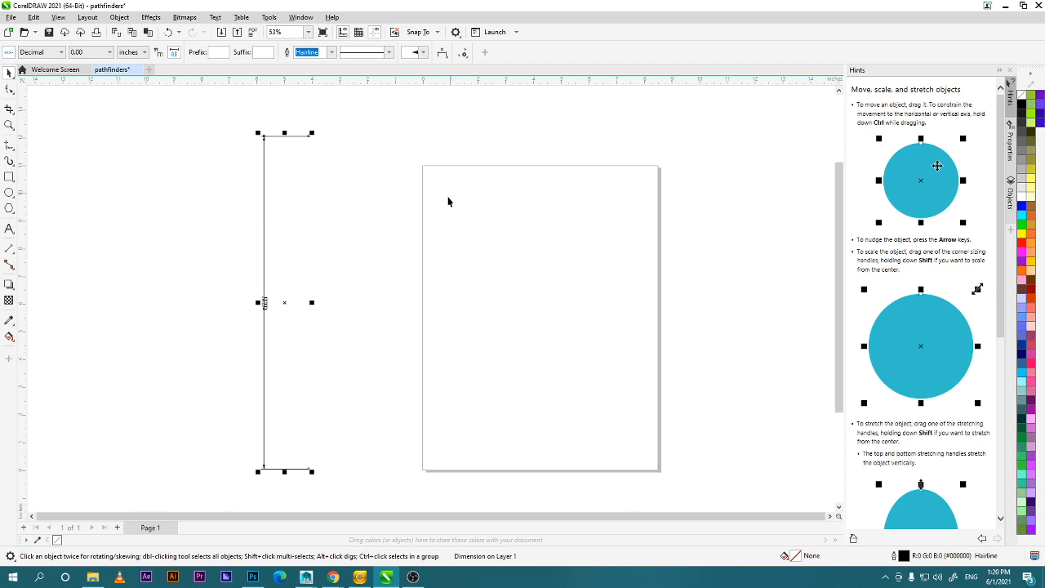
drag(450, 200, 725, 200)
drag(538, 209, 190, 221)
click(420, 231)
click(338, 228)
drag(344, 243, 387, 243)
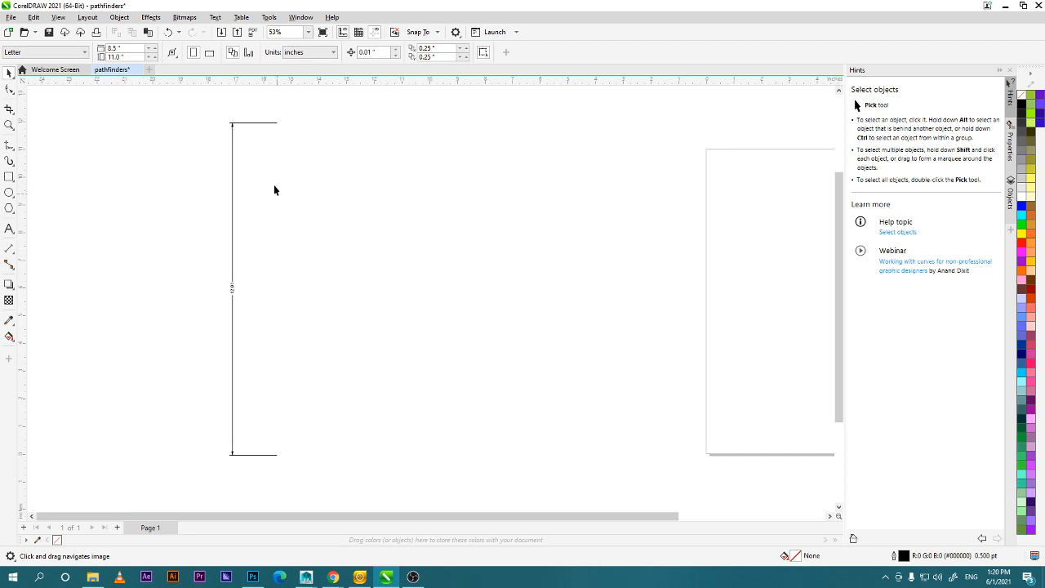
click(231, 288)
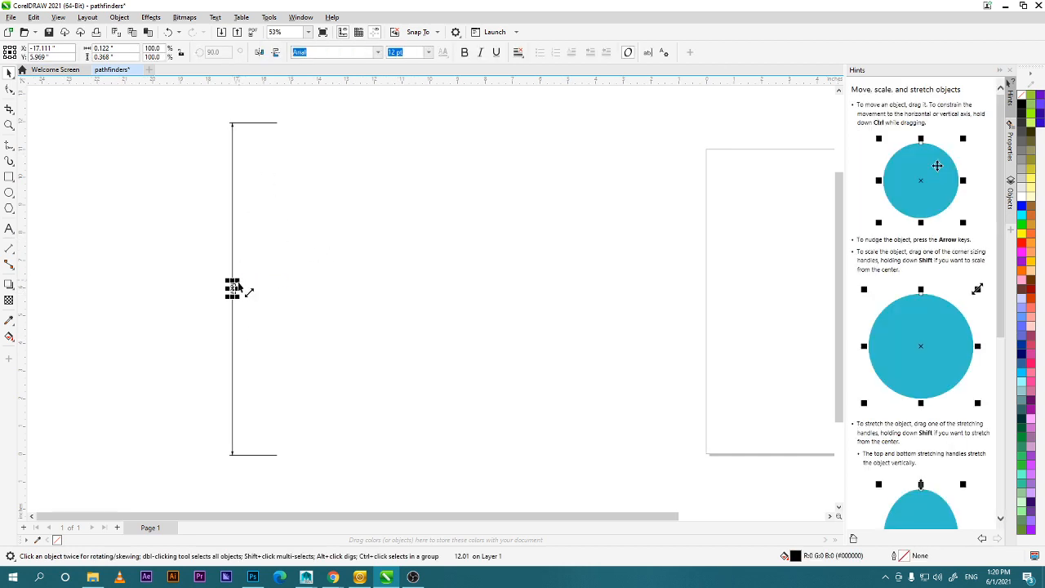
click(265, 136)
click(259, 123)
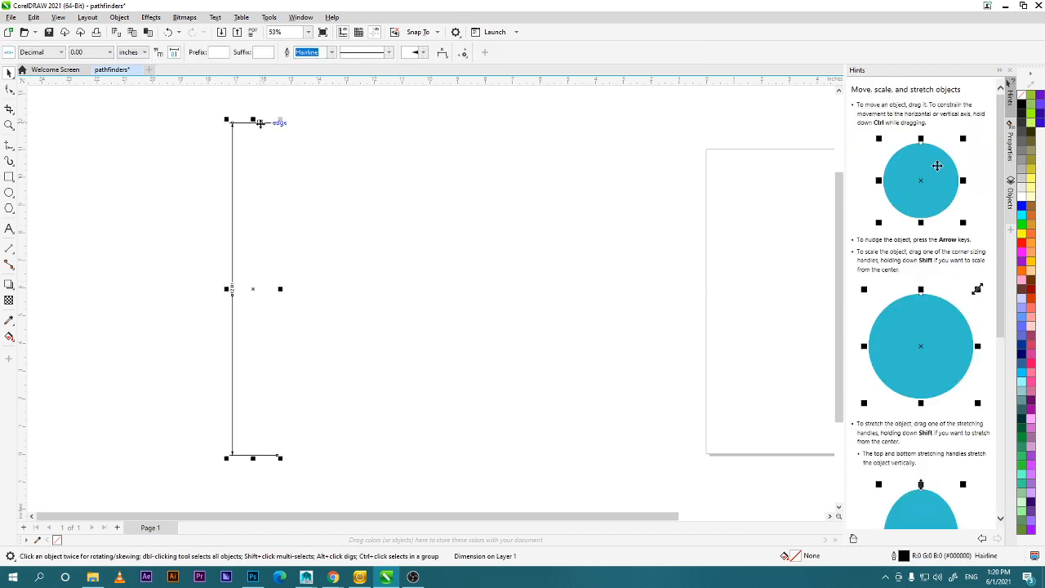
drag(260, 123, 258, 128)
click(322, 217)
scroll(316, 289, up, 3)
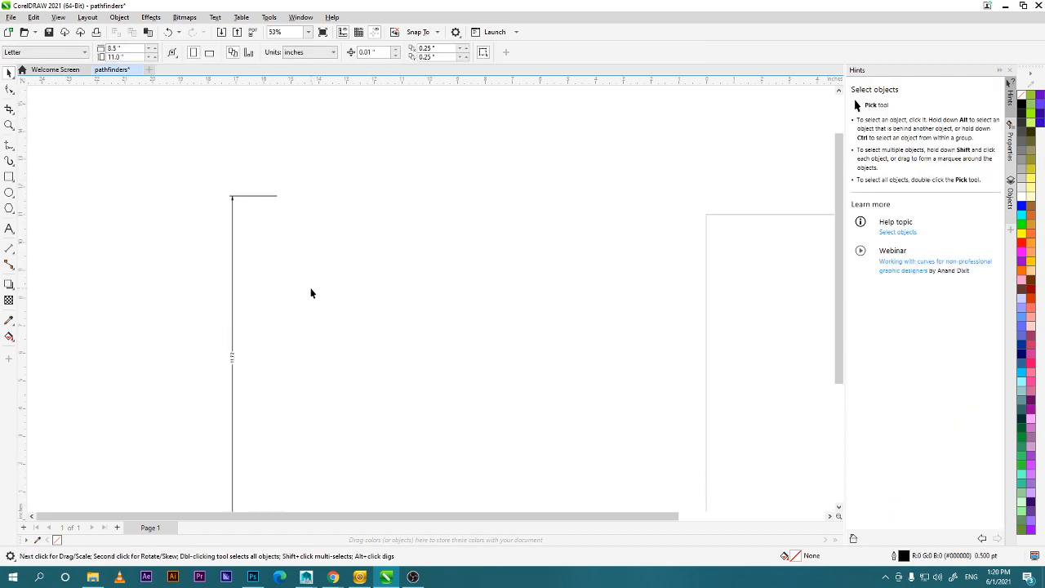
Examine the vertical dimension line's text label up close.
click(234, 357)
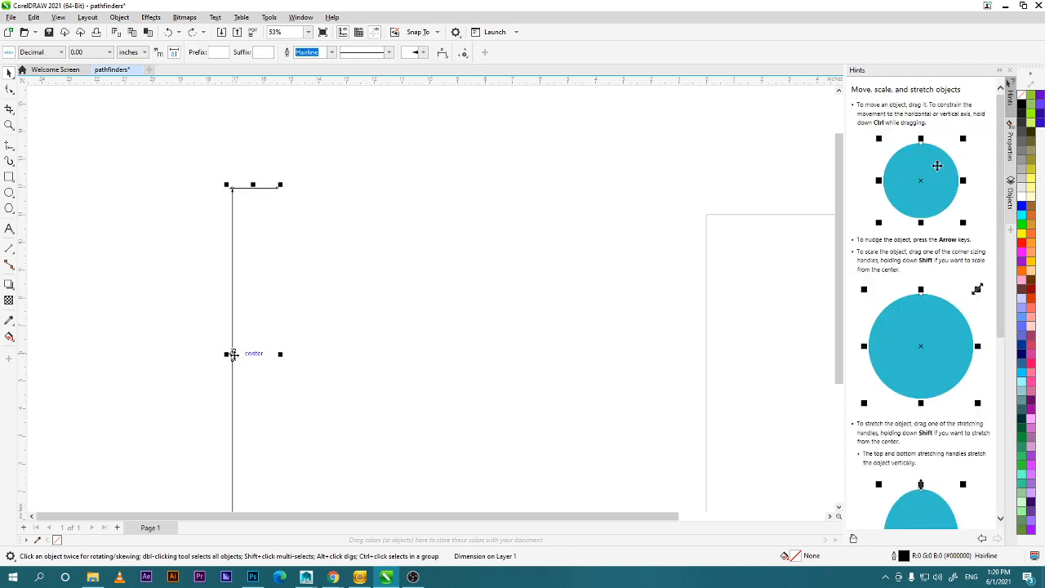
scroll(239, 354, up, 2)
scroll(257, 327, down, 4)
scroll(256, 299, down, 1)
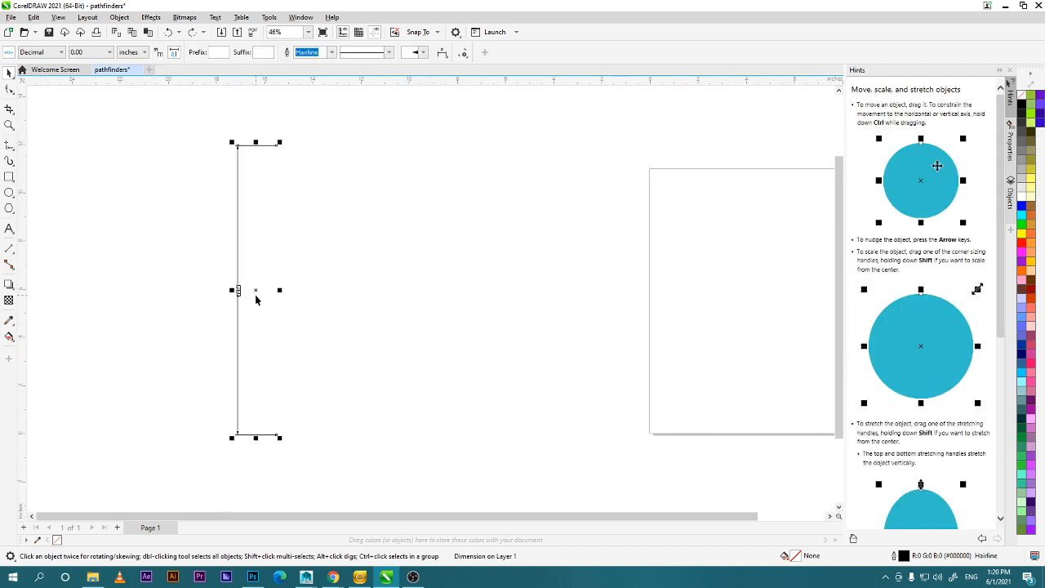
scroll(255, 298, up, 3)
scroll(256, 299, up, 4)
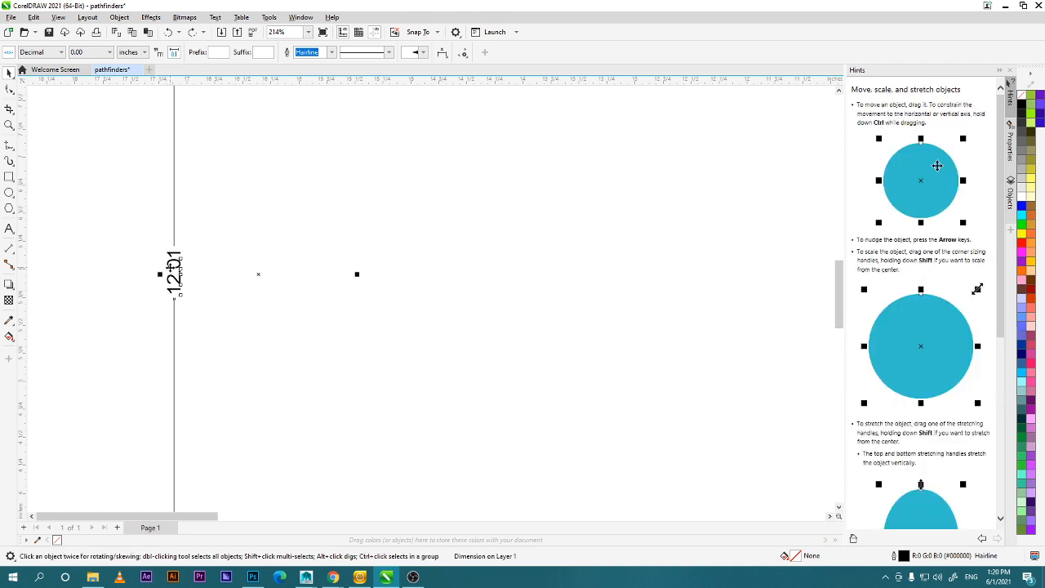
click(171, 266)
click(170, 265)
click(171, 264)
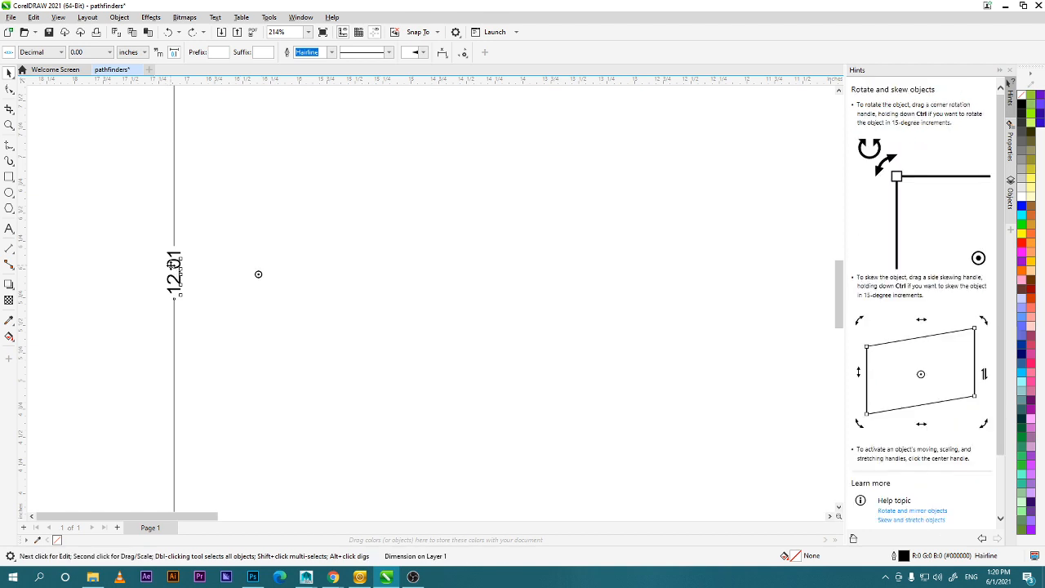
Draw a parallel dimension about 0.19 inches long over the vertical dimension's text label, placed just to its right.
click(10, 248)
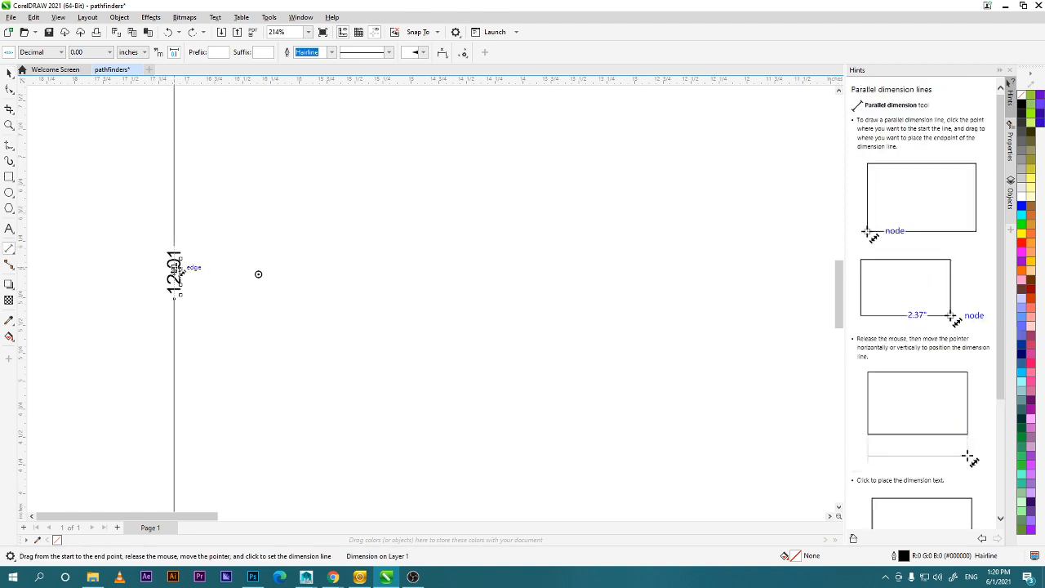
click(175, 269)
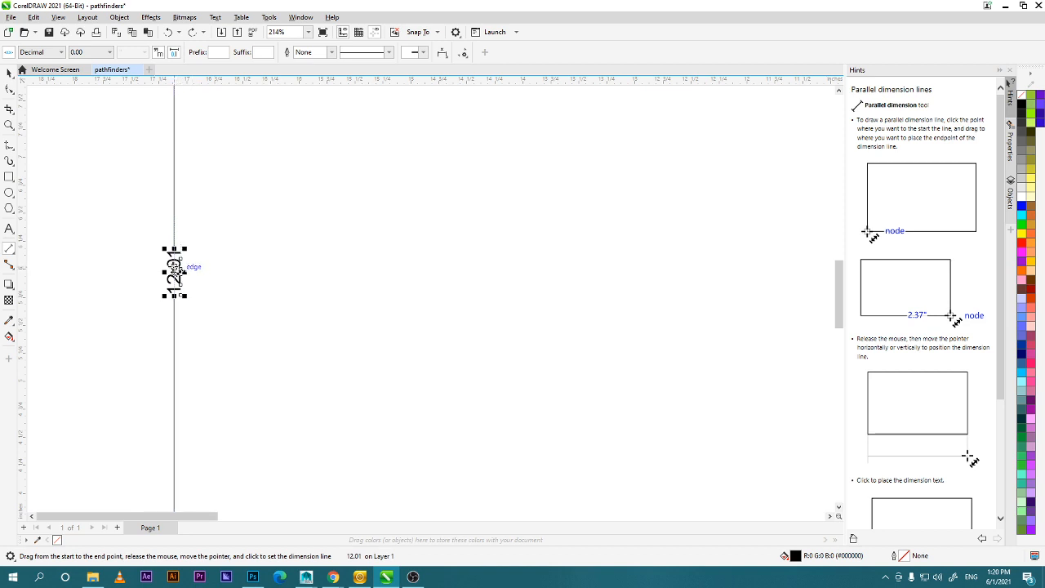
drag(174, 274, 174, 242)
click(226, 263)
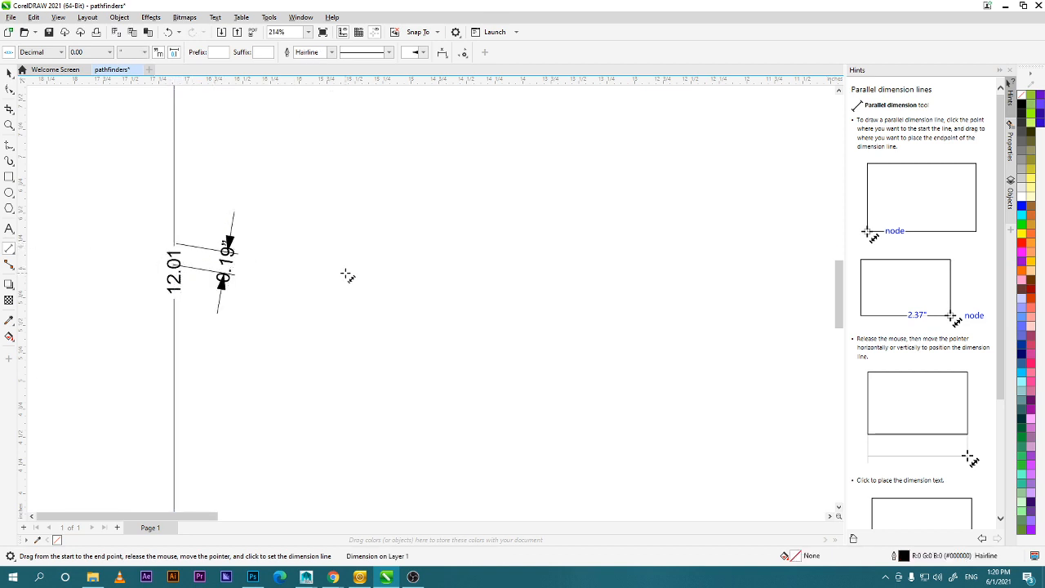
Delete the small parallel dimension beside the vertical dimension line's text label.
key(space)
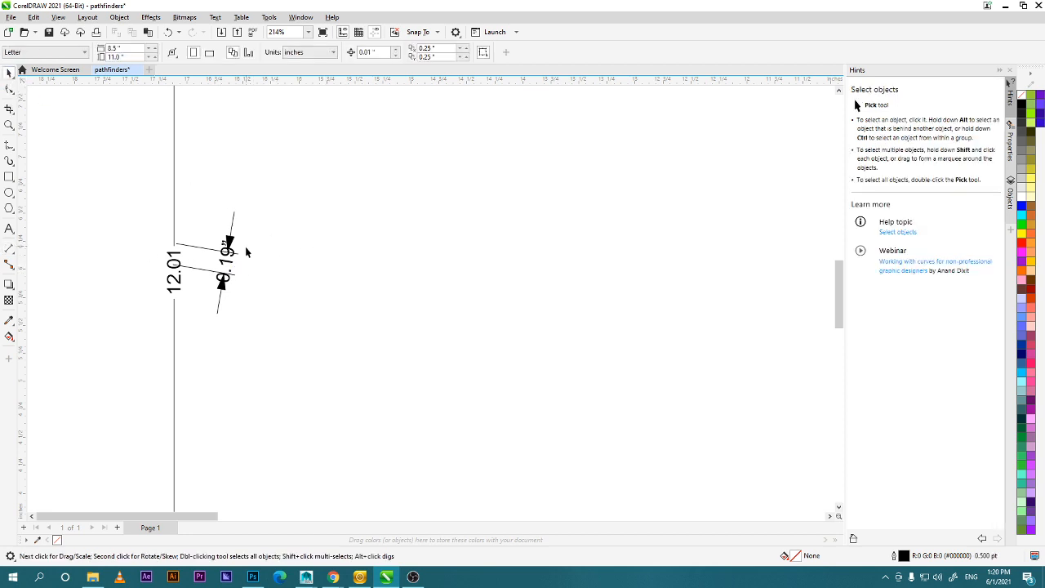
click(237, 260)
key(Delete)
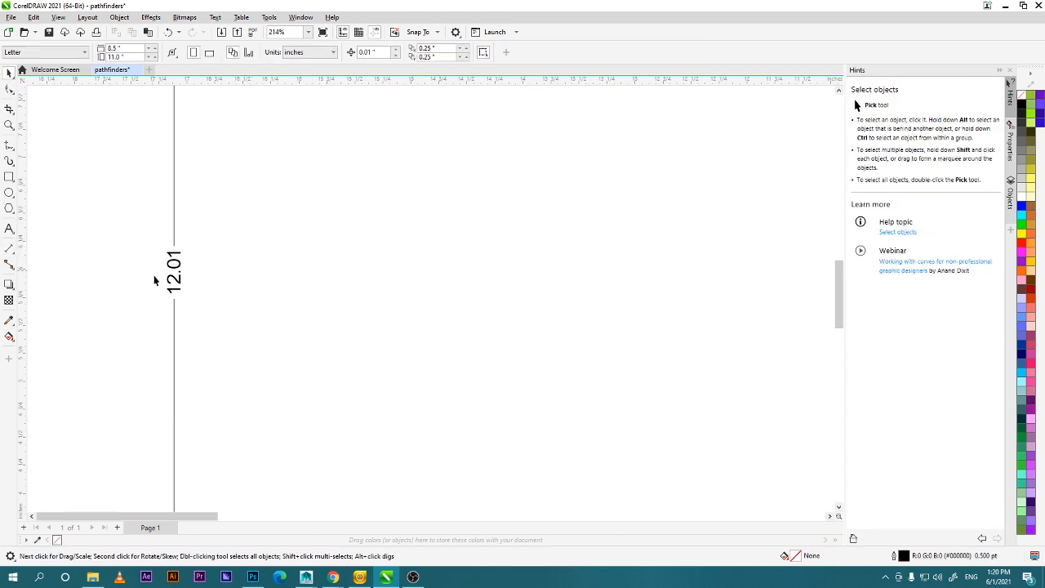
Select the vertical dimension line's text label on its own to inspect its text properties.
click(178, 266)
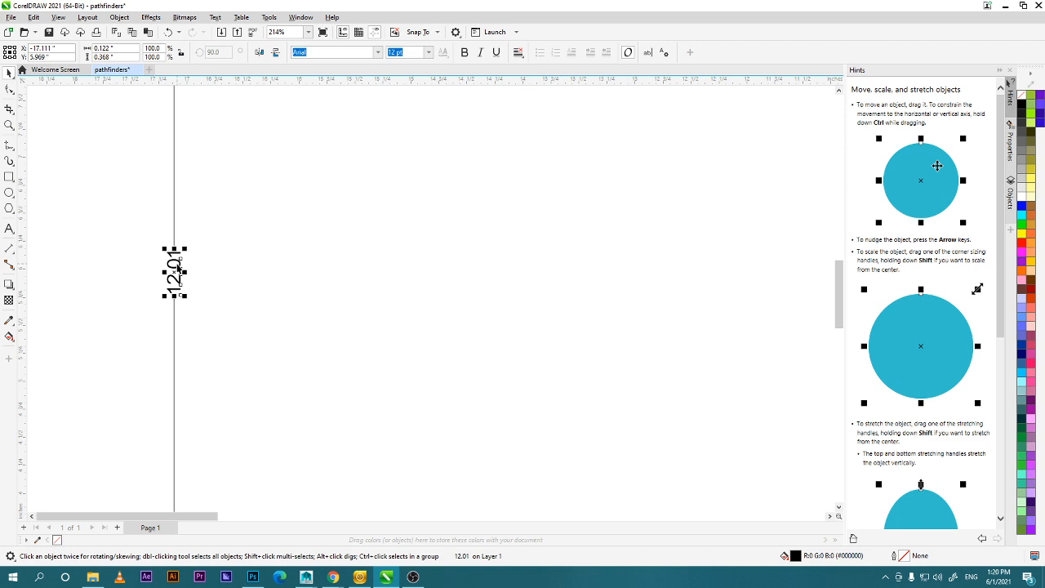
key(Escape)
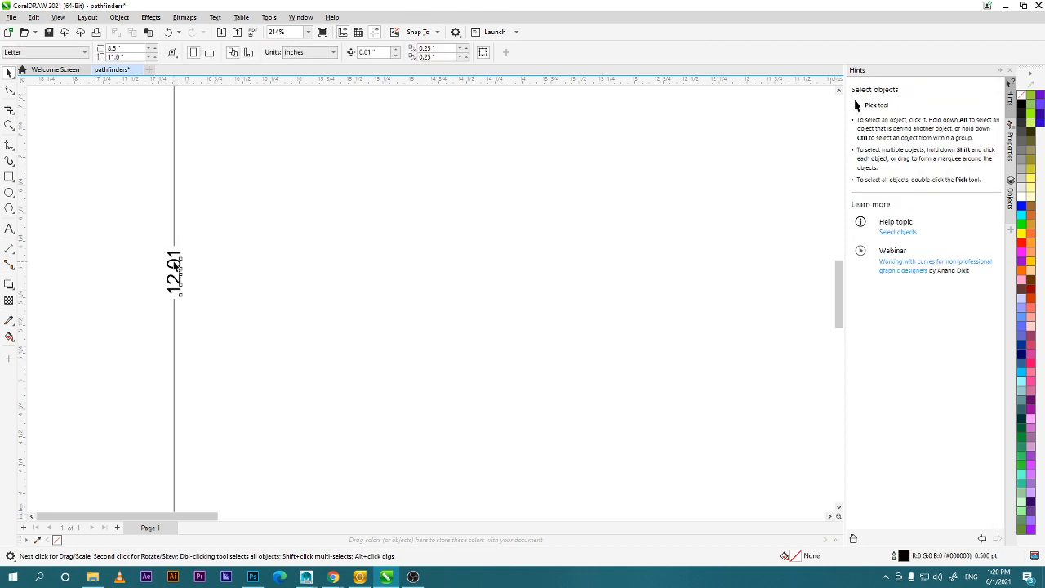
click(175, 266)
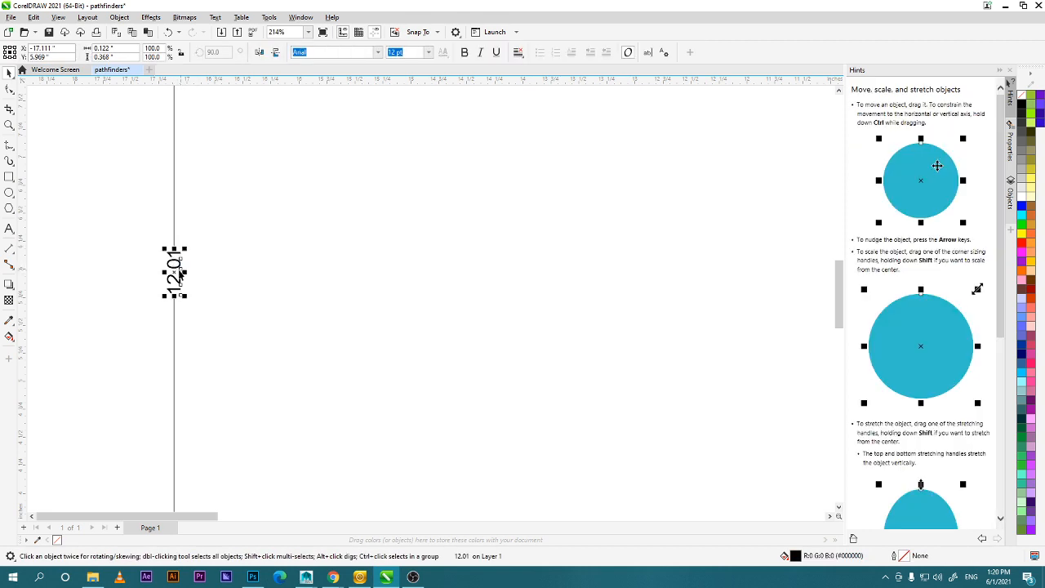
click(612, 301)
scroll(608, 302, down, 2)
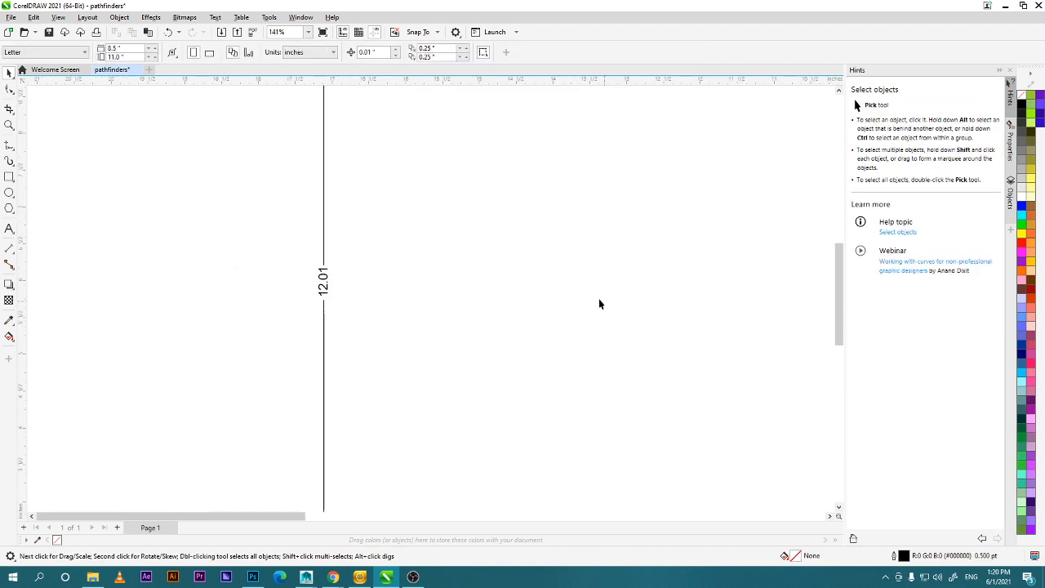
scroll(461, 271, down, 3)
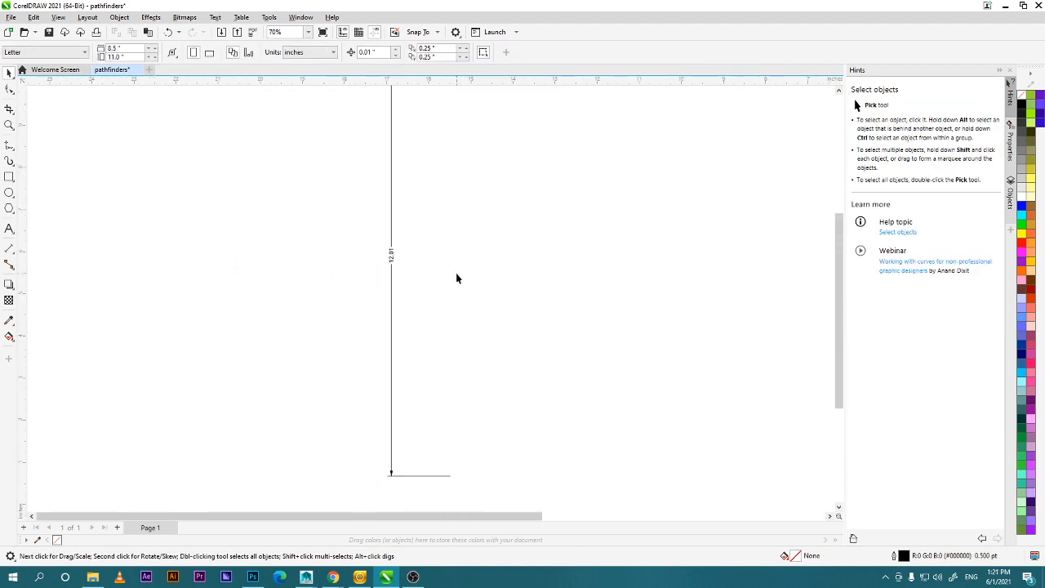
scroll(456, 279, down, 1)
click(399, 258)
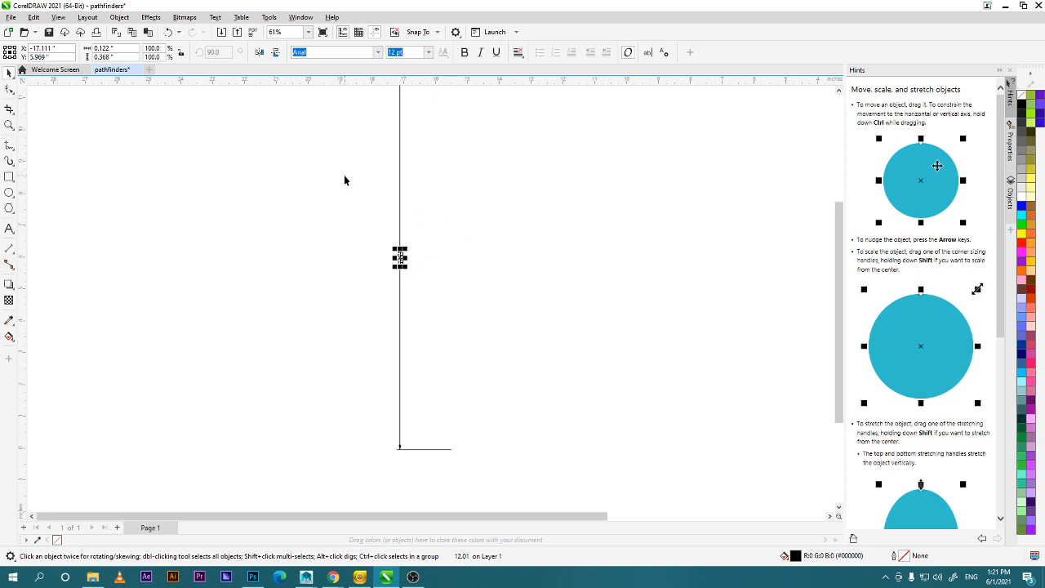
Draw a horizontal parallel dimension about 4.8 inches long in the empty area left of the vertical dimension line, placing its line below the measured points.
key(y)
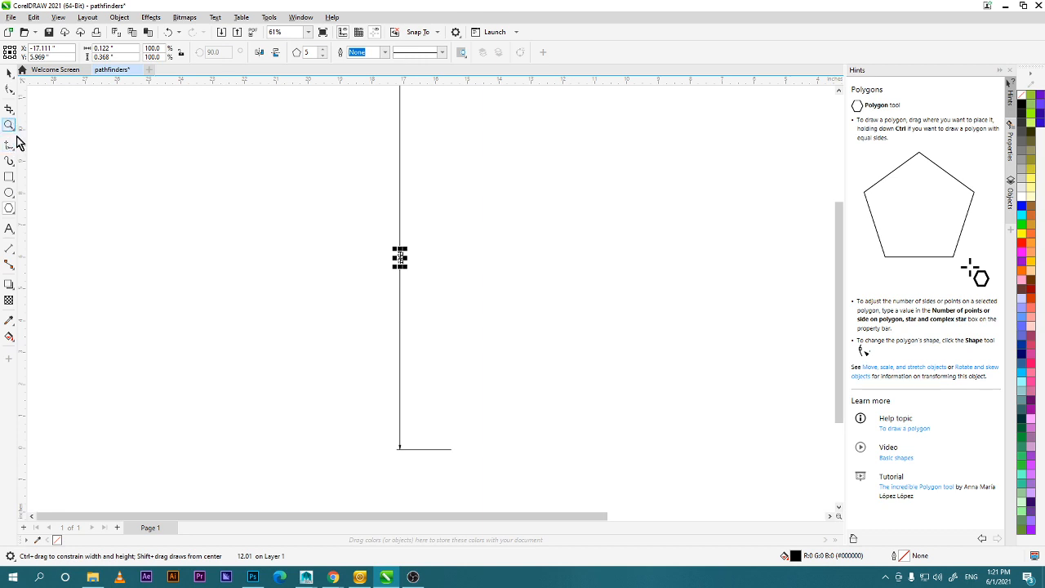
click(10, 251)
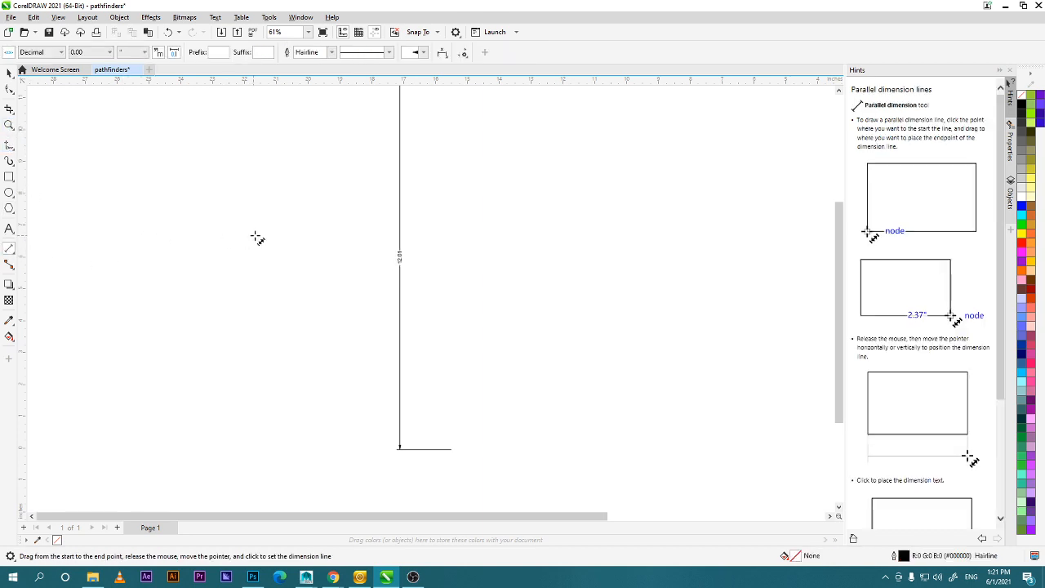
drag(98, 217, 251, 220)
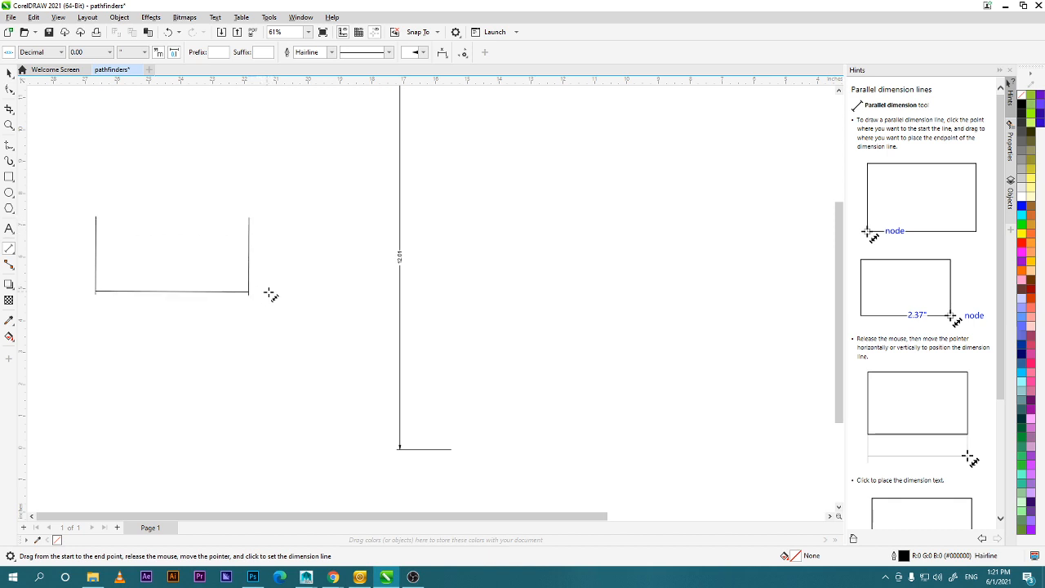
click(263, 306)
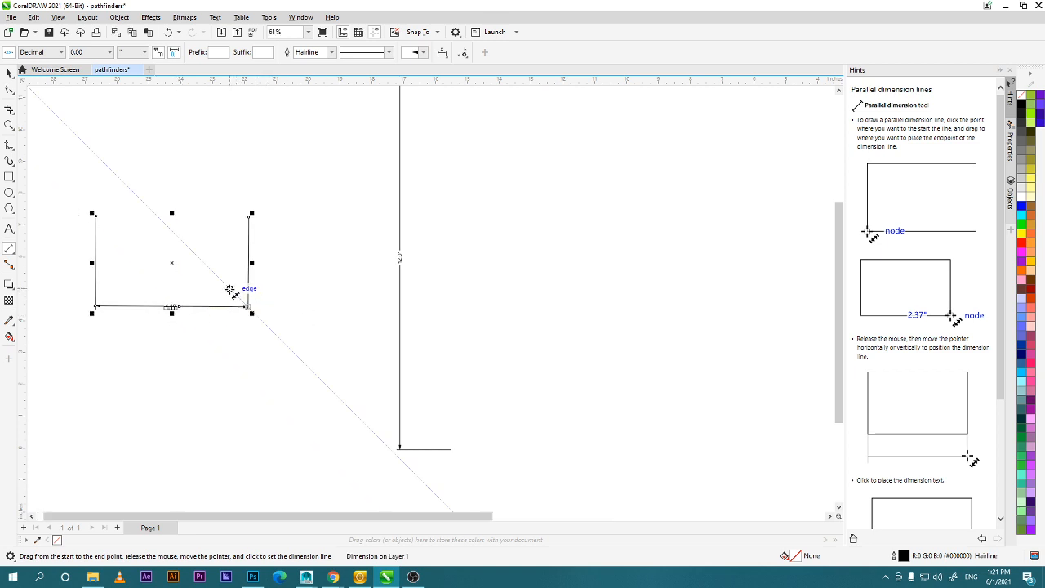
Delete the horizontal parallel dimension left of the vertical dimension line.
click(10, 73)
click(249, 308)
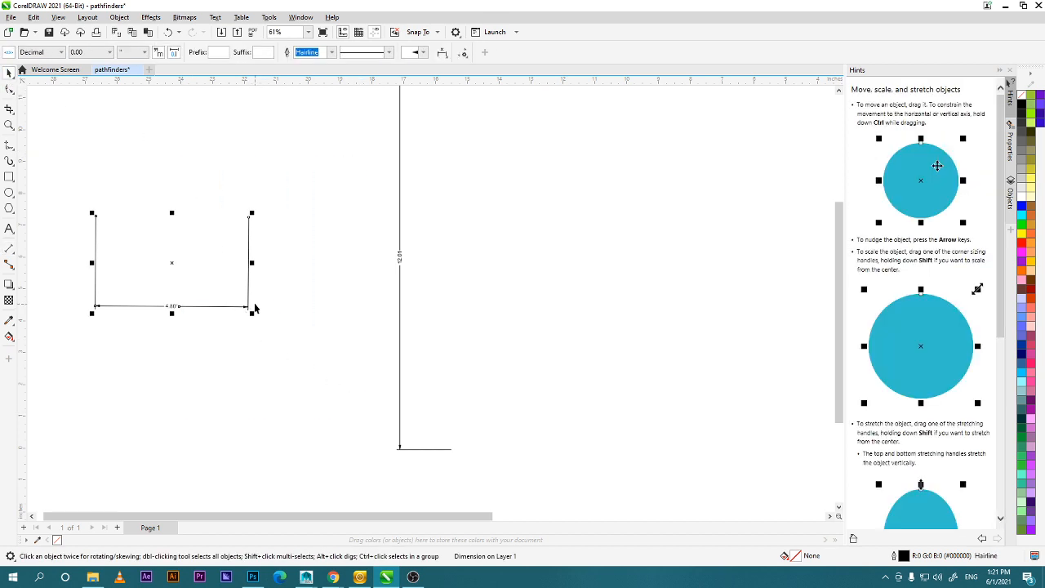
key(Delete)
Draw a horizontal parallel dimension about 8.04 inches long rightward from the vertical dimension's upper end, placing its line above.
click(399, 305)
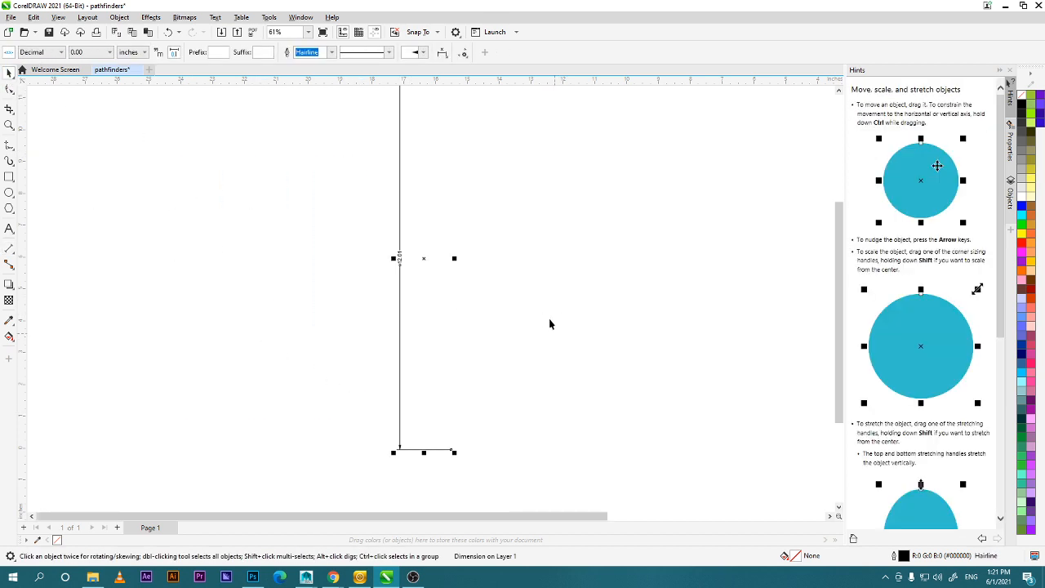
key(space)
key(space)
middle_click(484, 224)
drag(484, 222, 335, 266)
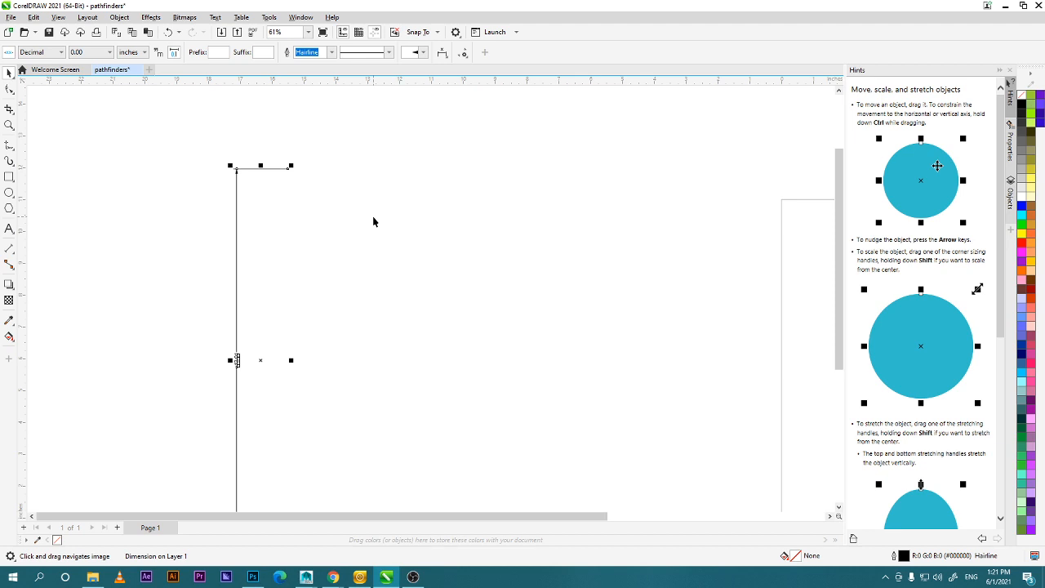
click(9, 248)
drag(236, 168, 494, 189)
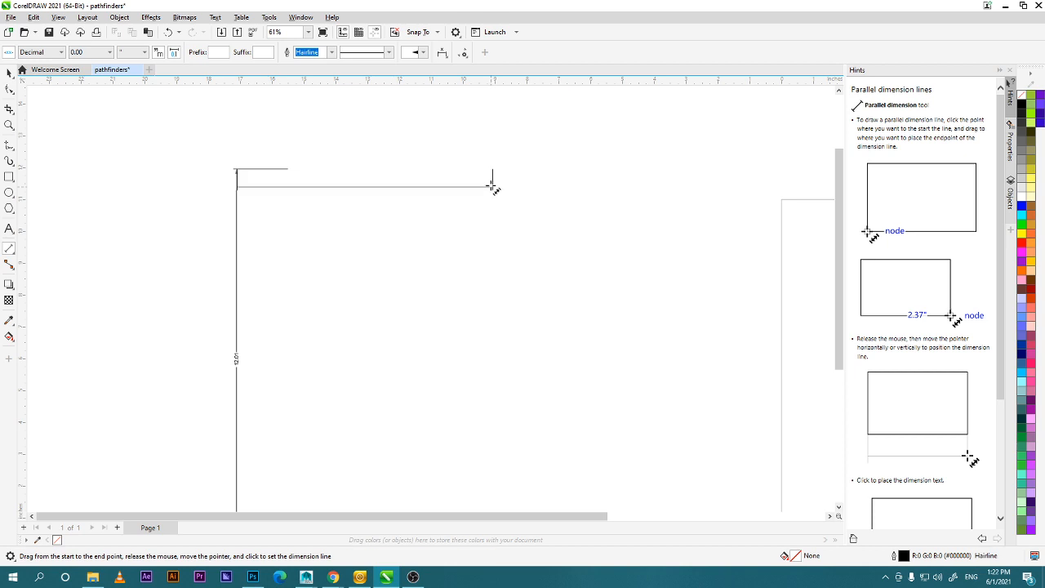
click(495, 115)
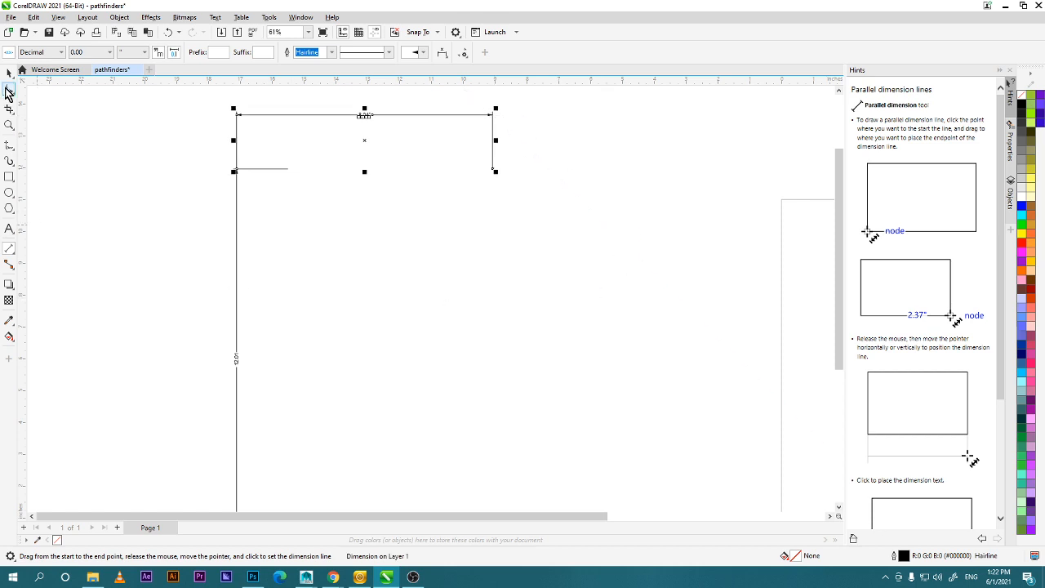
click(9, 71)
click(432, 236)
Draw a rectangle about 8.04 by 12.07 inches spanning the horizontal and vertical dimension lines.
scroll(430, 235, down, 1)
scroll(430, 232, up, 1)
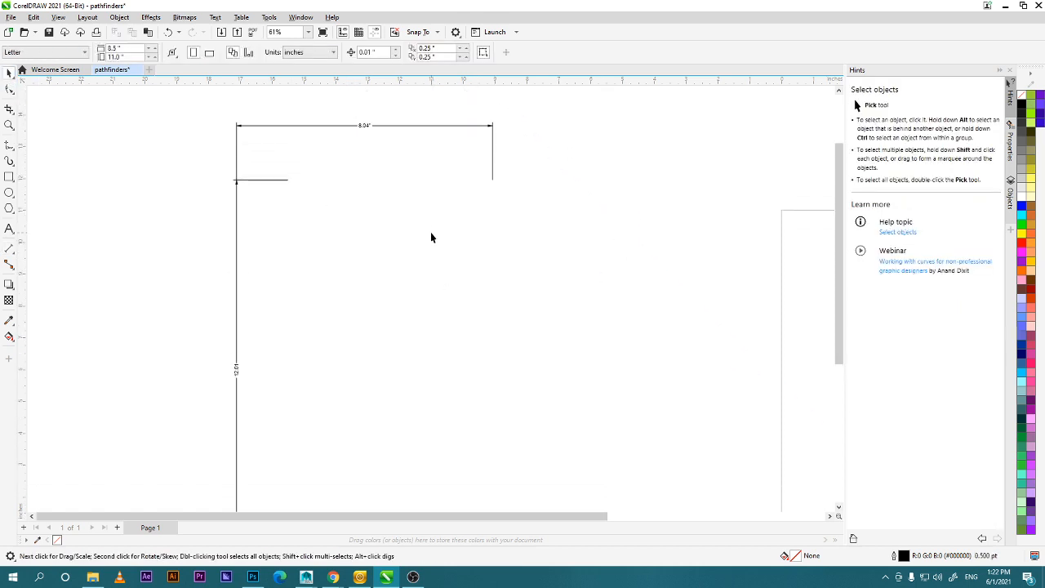
scroll(400, 315, down, 2)
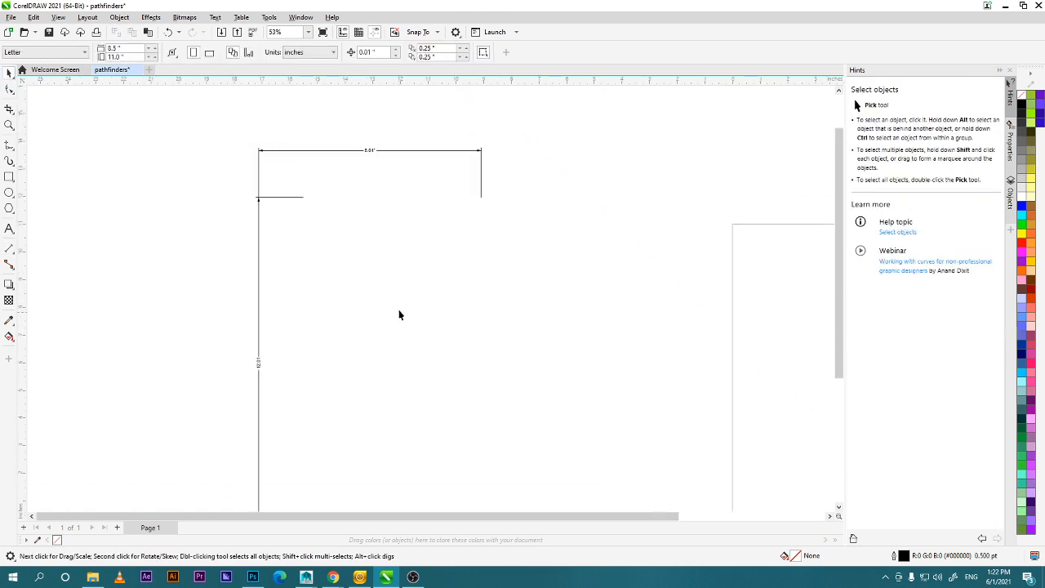
scroll(401, 316, up, 1)
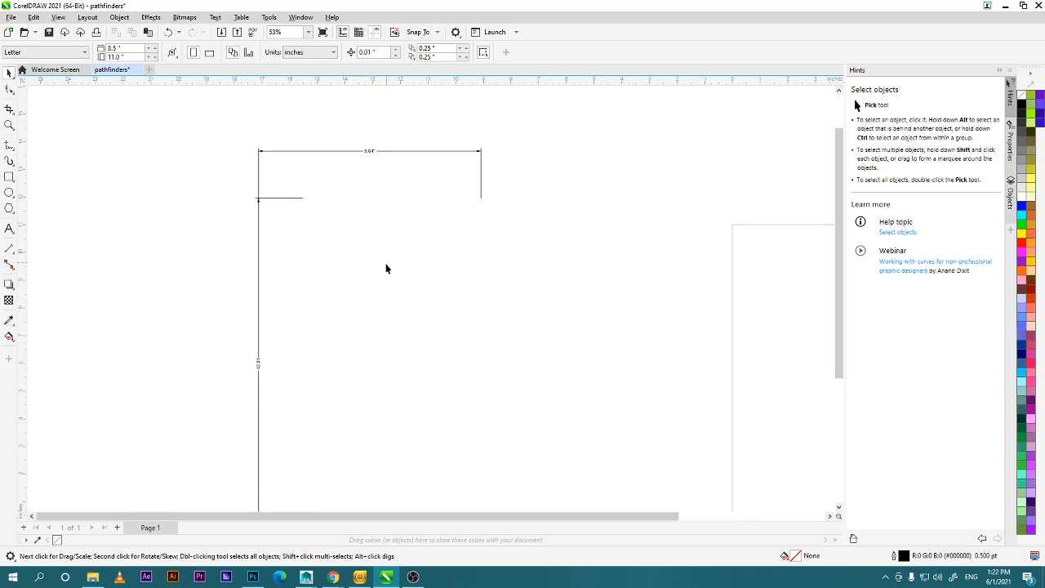
drag(386, 268, 368, 226)
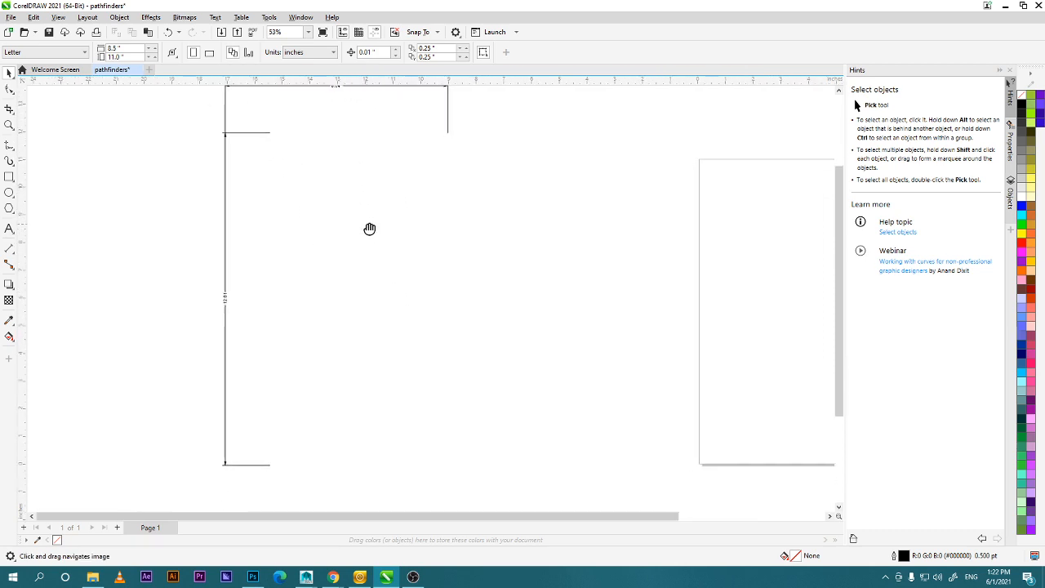
click(10, 178)
drag(226, 134, 448, 469)
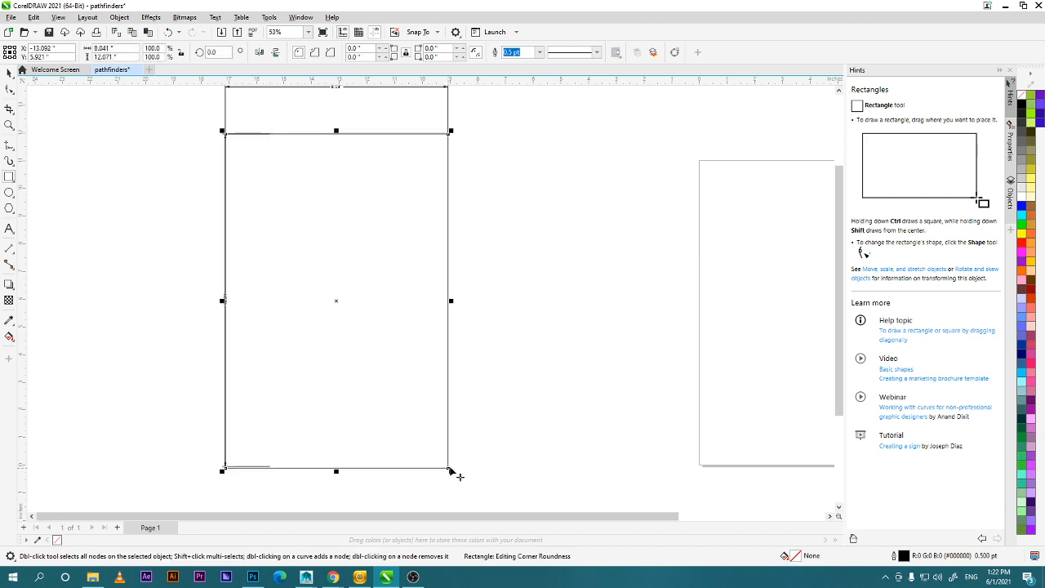
Move the rectangle about 0.88 inches to the right, away from the vertical dimension line.
click(9, 72)
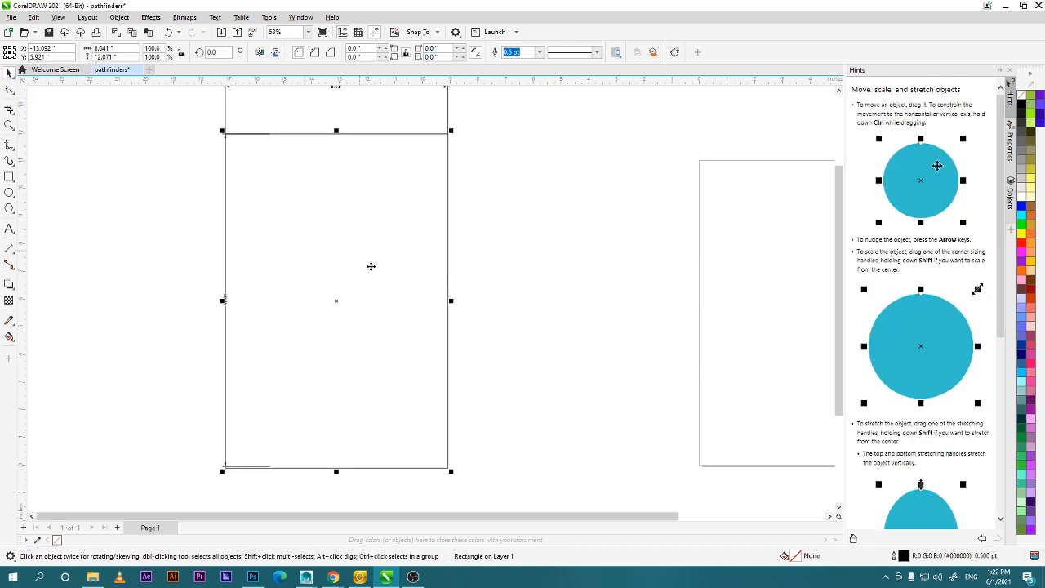
drag(337, 300, 361, 301)
click(355, 312)
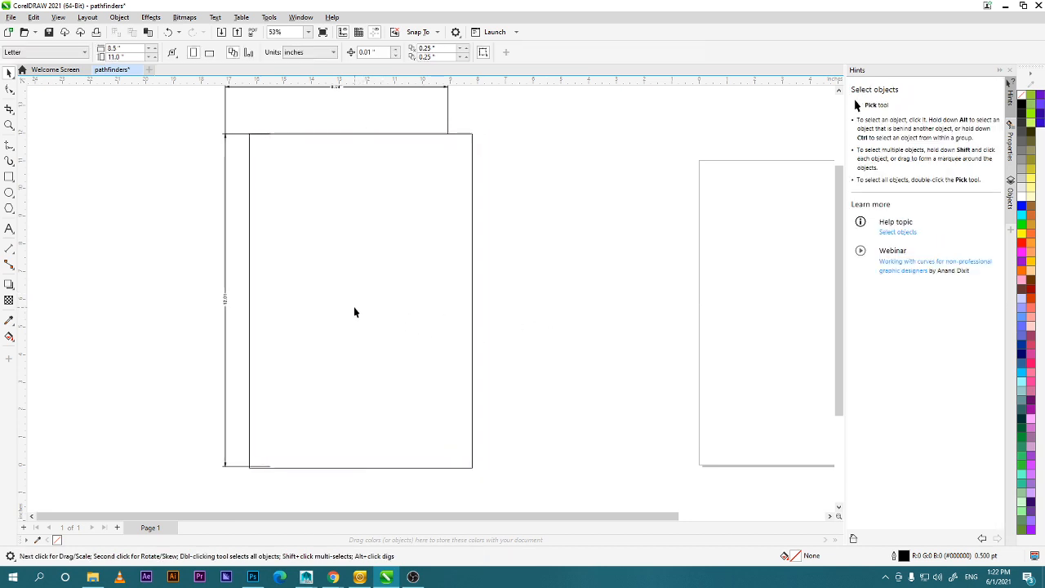
Move the horizontal dimension line right so that its ends align with the rectangle's sides.
drag(452, 133, 433, 197)
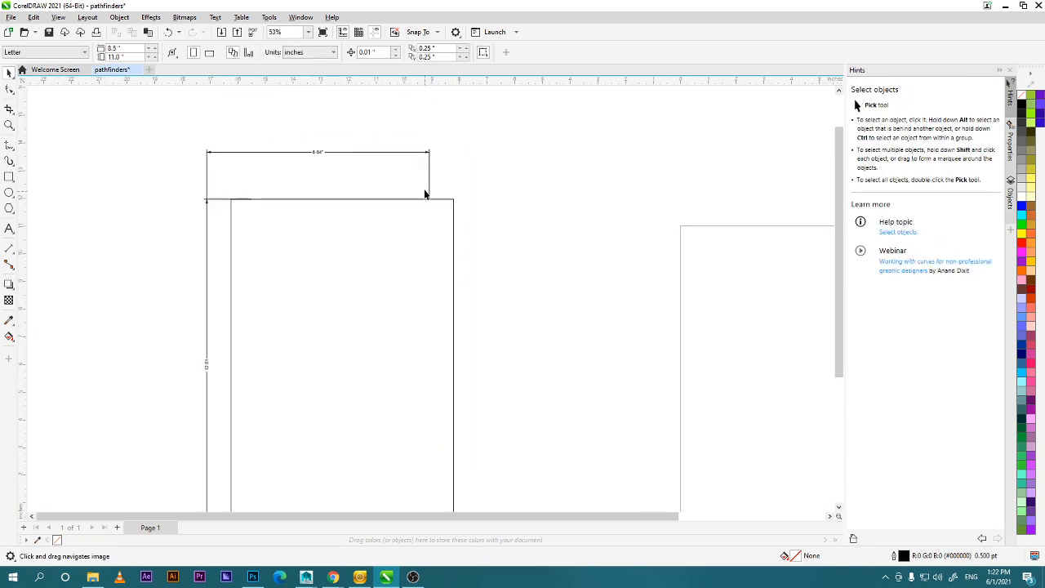
click(349, 153)
drag(349, 152, 373, 153)
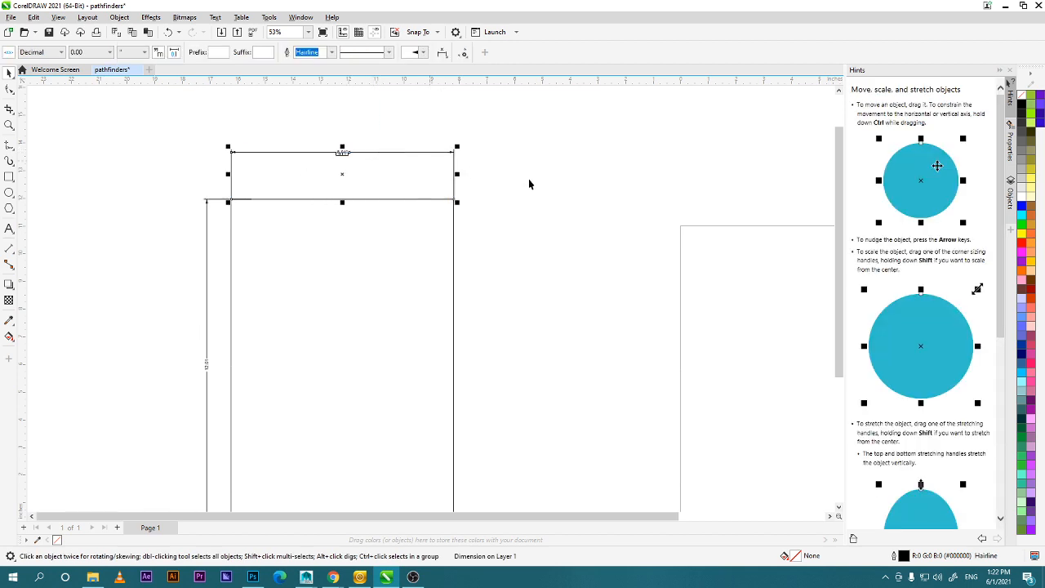
click(547, 360)
Raise the rectangle's bottom edge to align with the vertical dimension's lower extension line.
drag(483, 362, 495, 313)
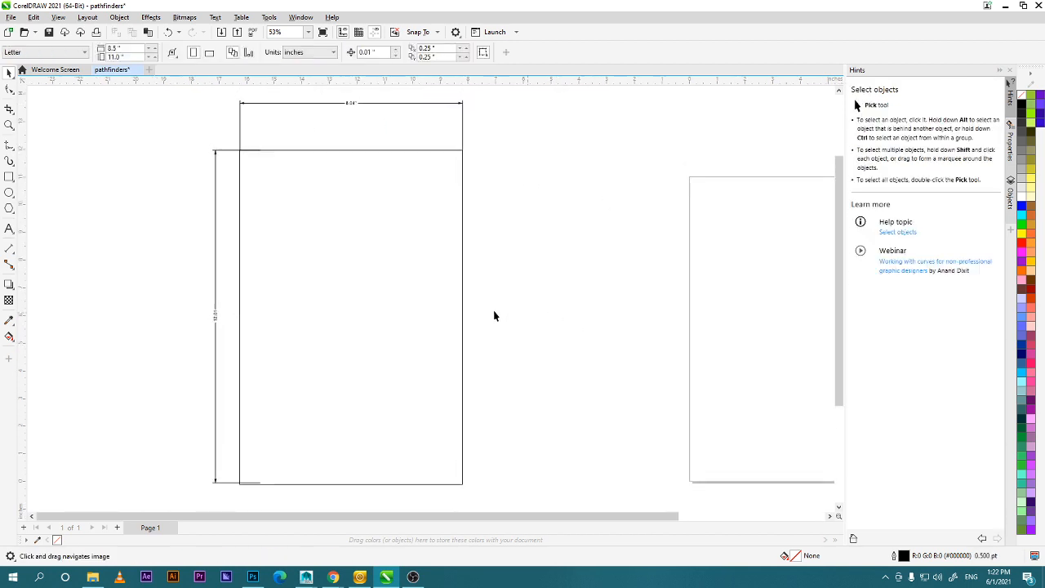
click(245, 235)
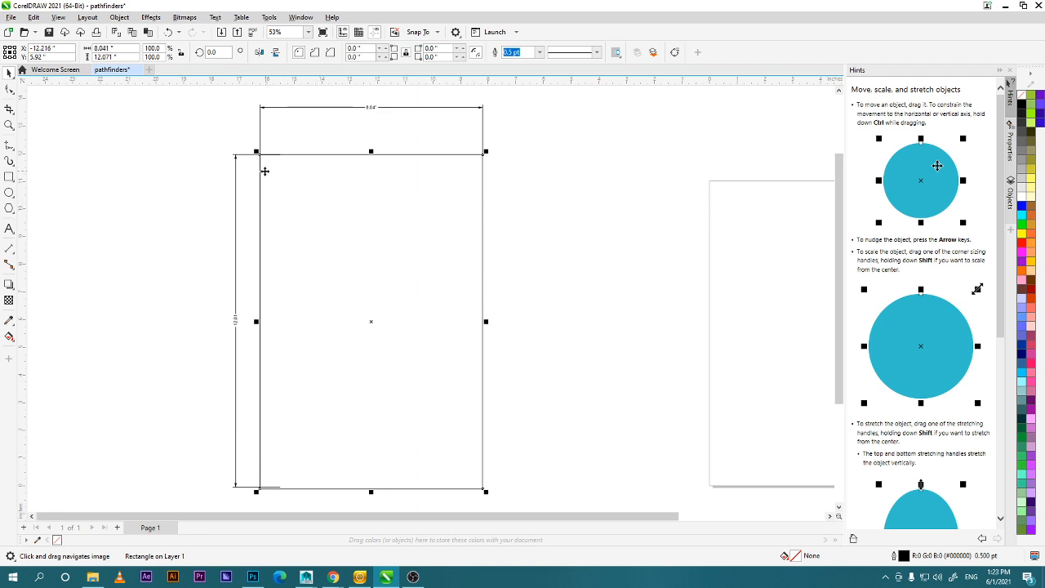
scroll(292, 163, up, 2)
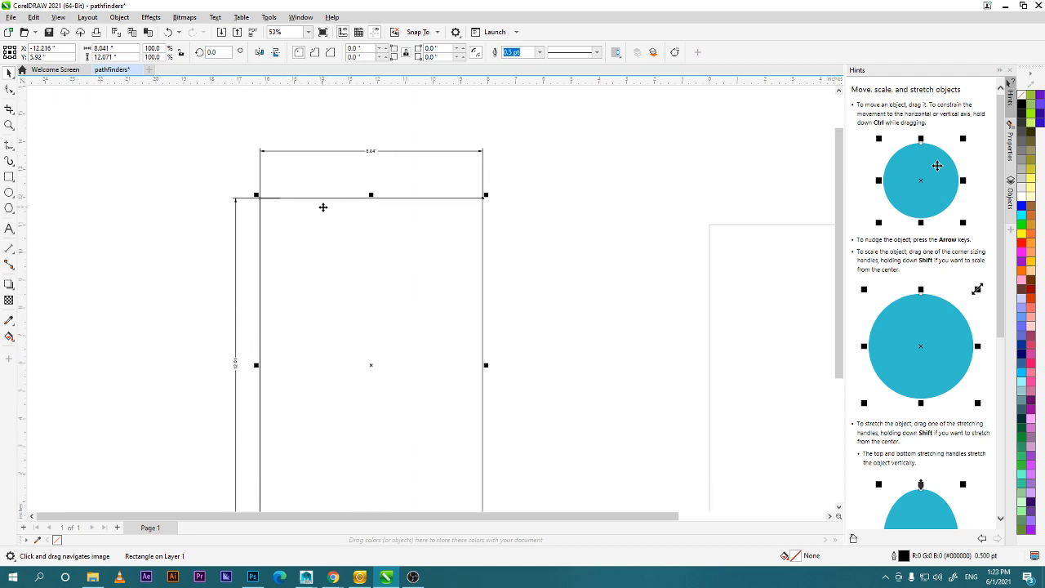
scroll(474, 302, up, 1)
scroll(475, 303, down, 6)
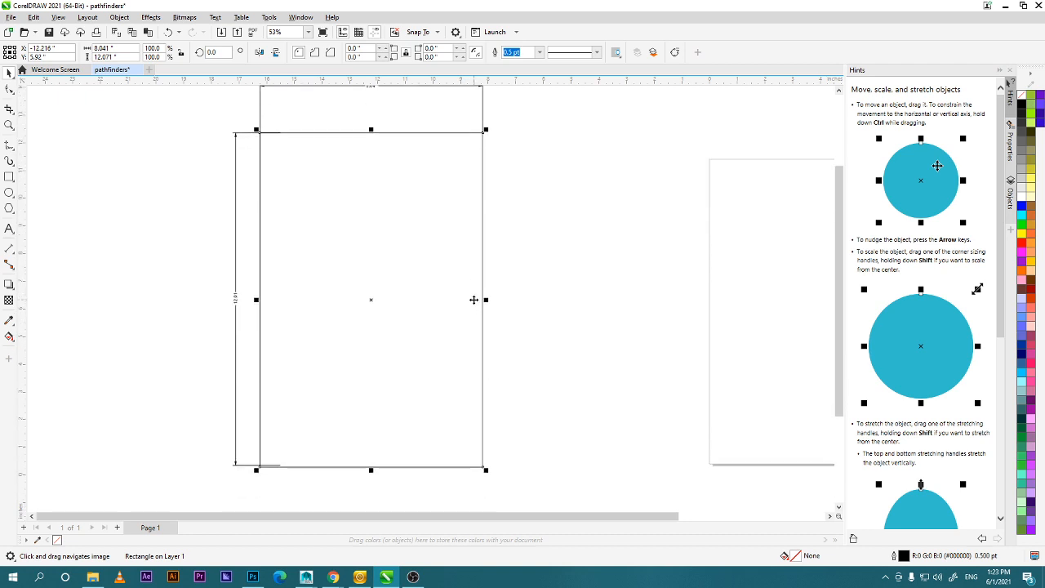
scroll(473, 300, down, 3)
scroll(413, 335, up, 3)
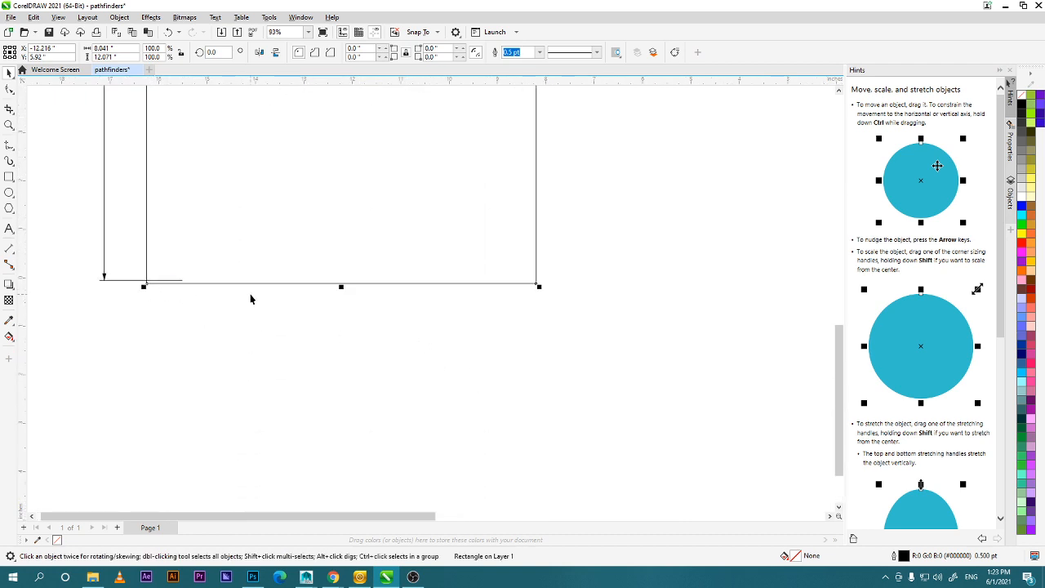
drag(341, 287, 346, 278)
scroll(316, 299, up, 2)
scroll(353, 302, up, 2)
click(356, 286)
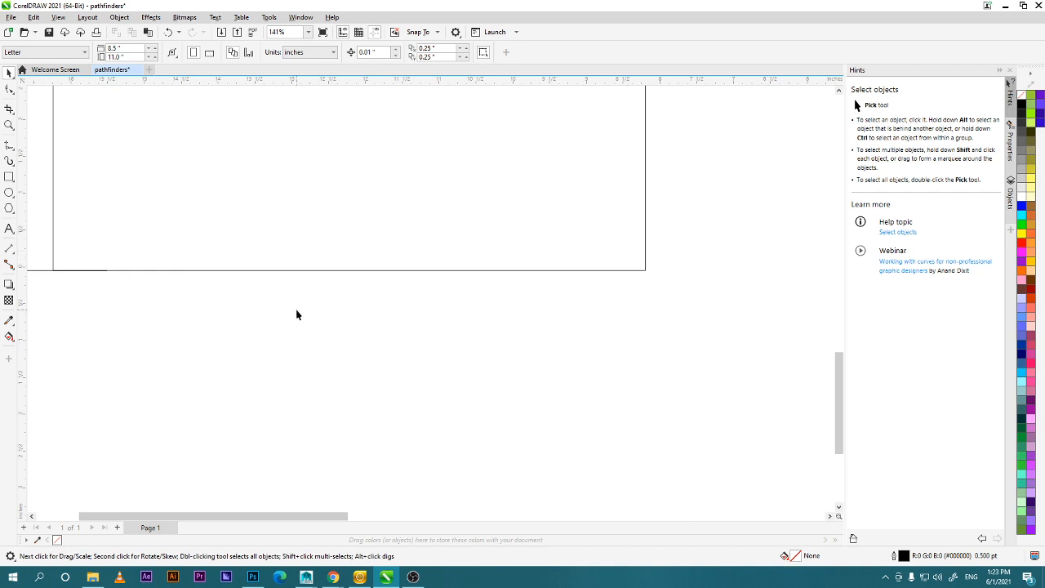
scroll(293, 314, up, 3)
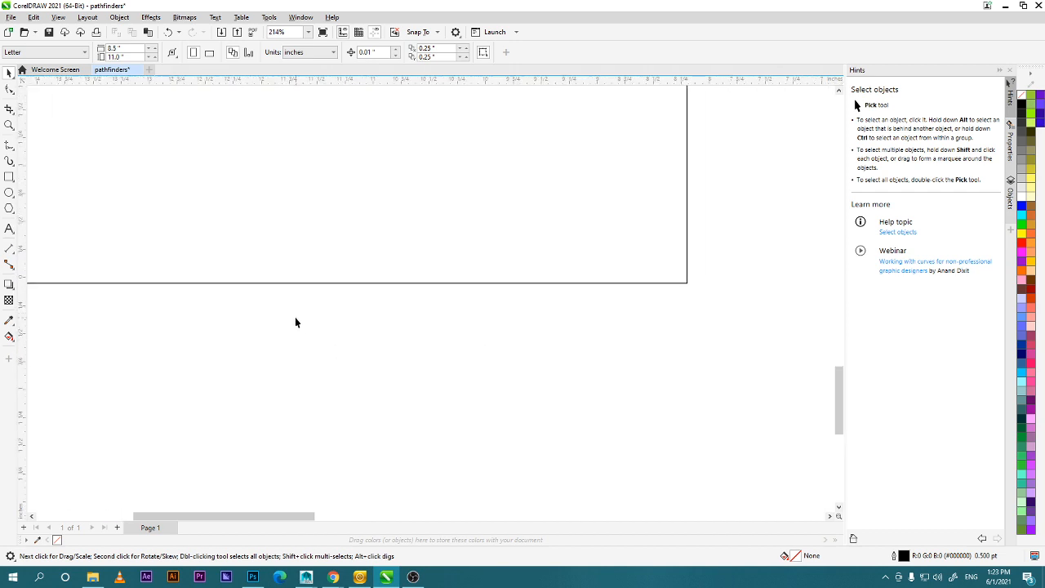
scroll(295, 322, down, 10)
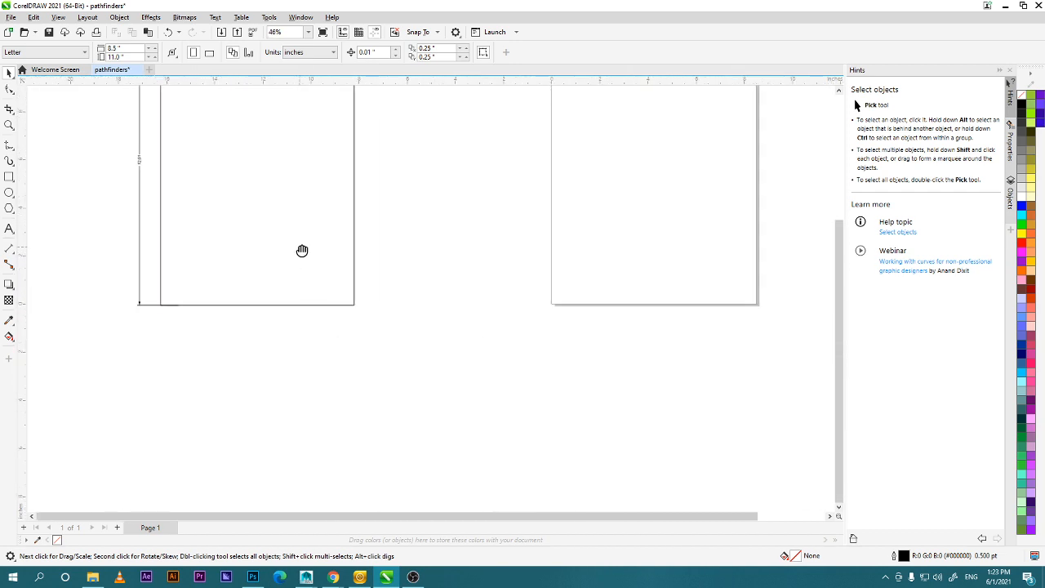
drag(302, 250, 383, 386)
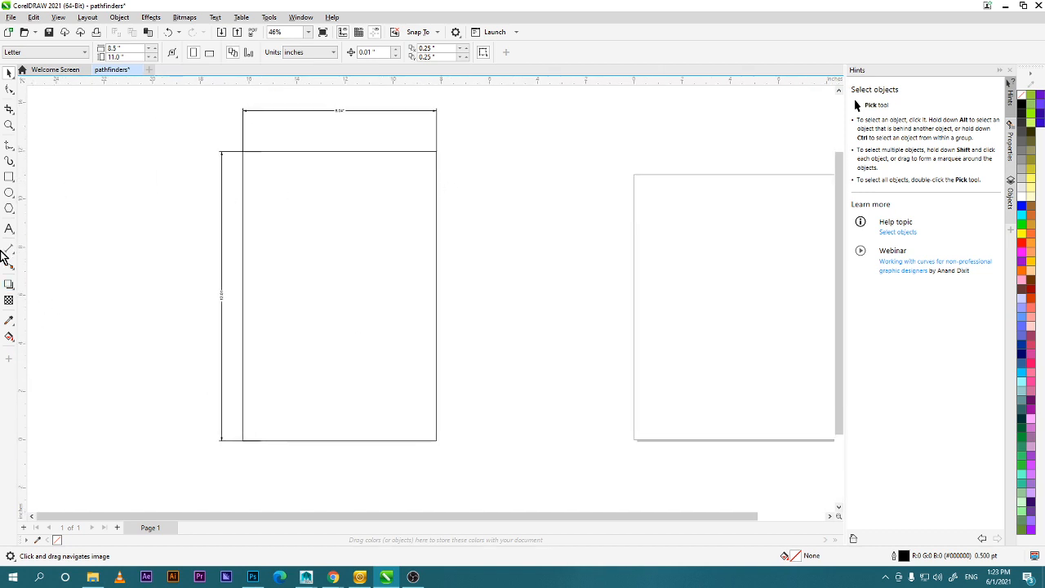
click(9, 148)
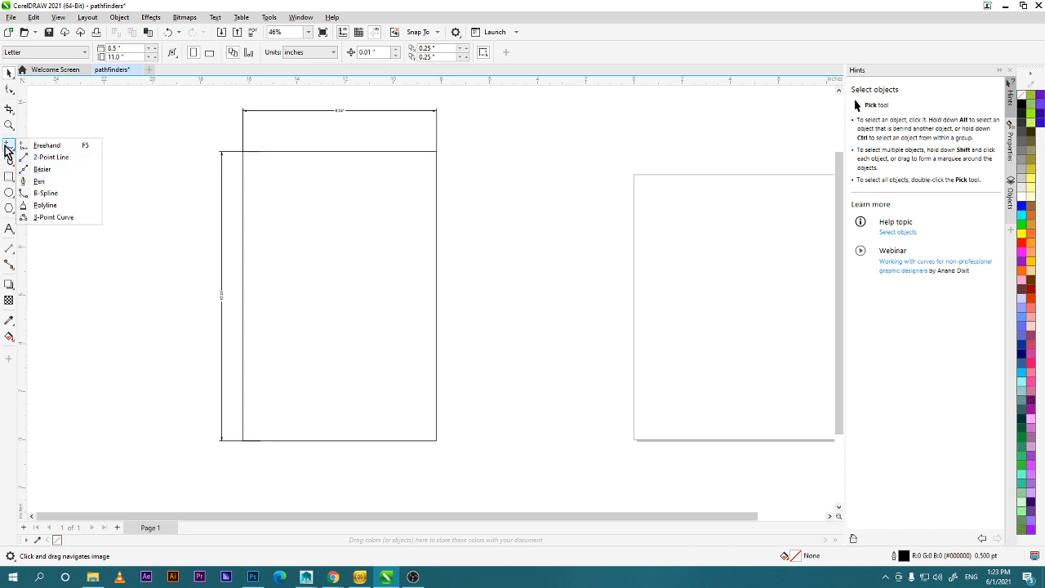
click(10, 179)
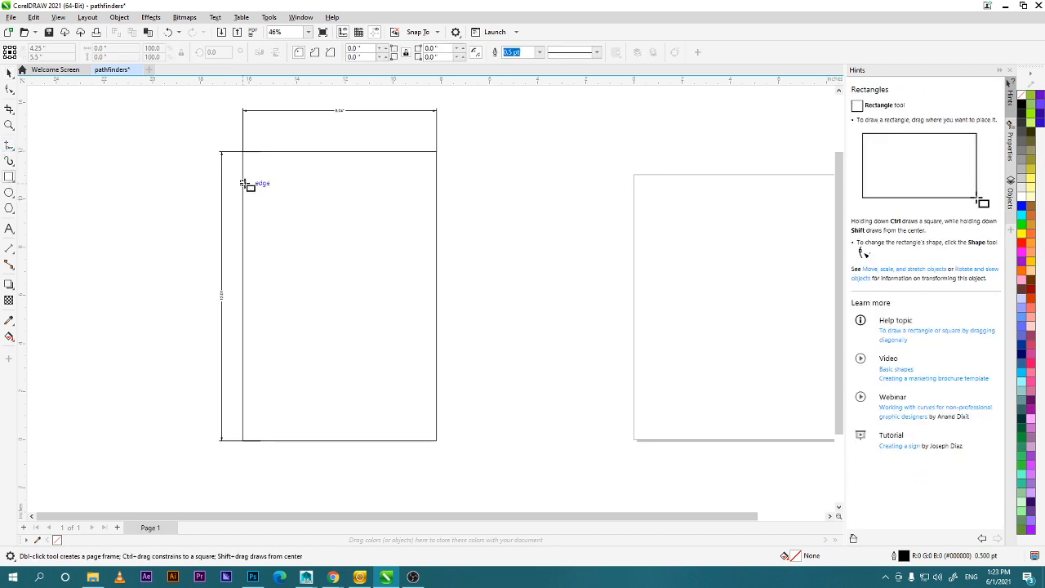
drag(244, 154, 436, 214)
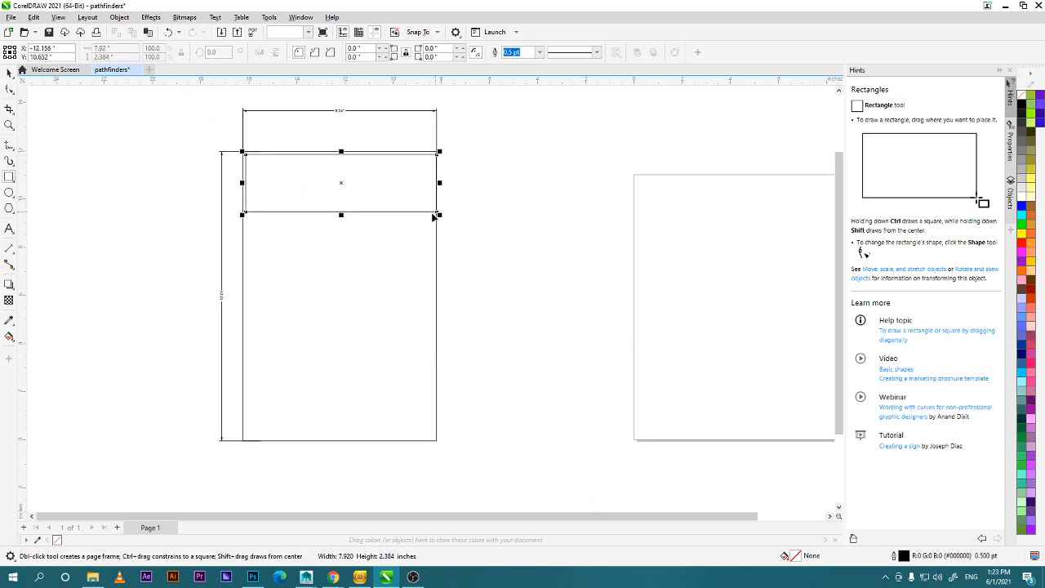
key(ctrl+z)
drag(244, 154, 437, 180)
key(ctrl+z)
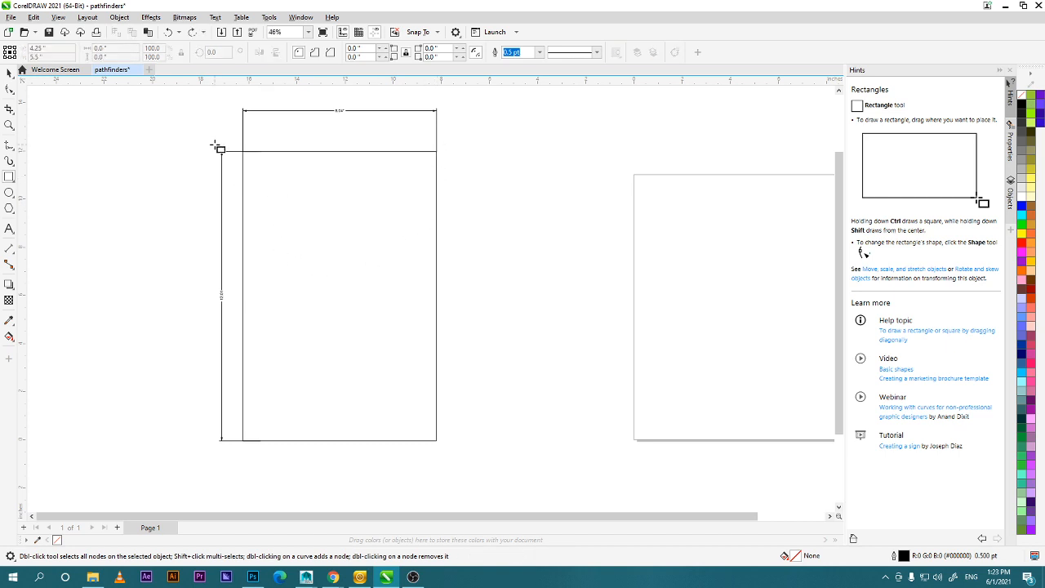
Add a parallel dimension about 1.41 inches long down the rectangle's right edge from its upper-right corner, offset outward.
click(10, 247)
drag(437, 152, 435, 186)
click(482, 192)
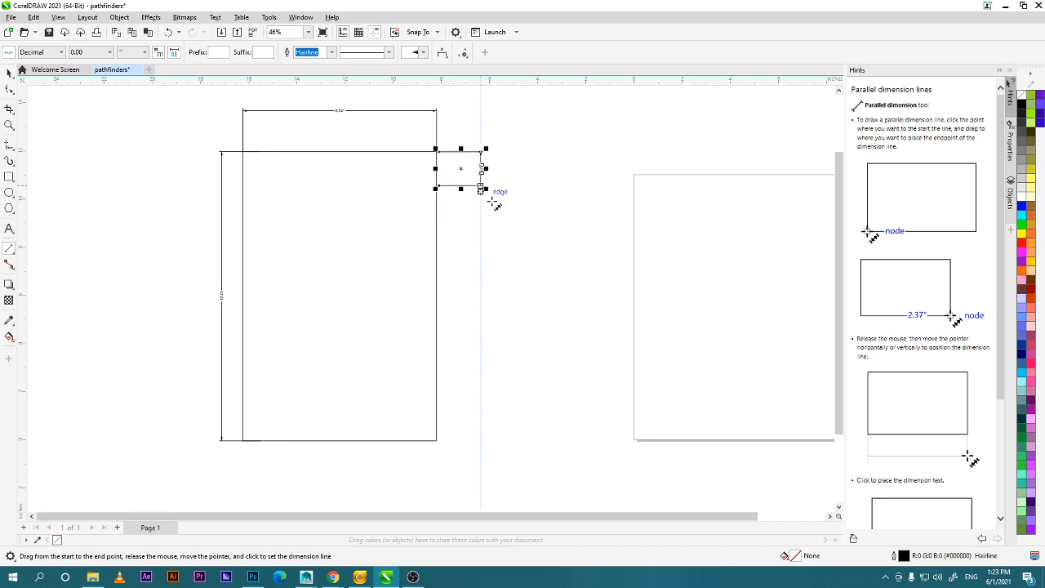
drag(436, 441, 437, 407)
click(502, 432)
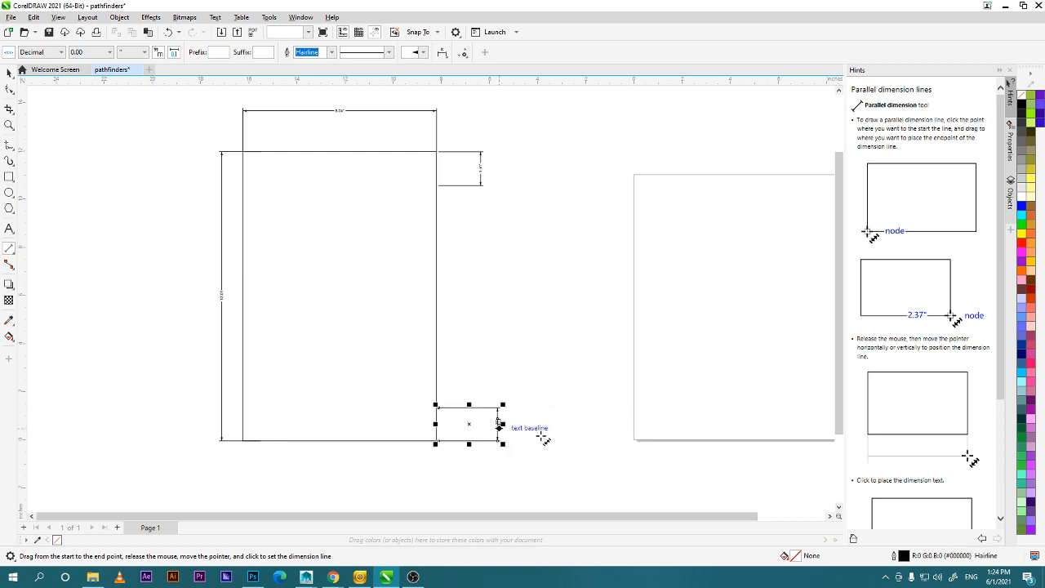
key(ctrl+z)
Add a parallel dimension about 1.41 inches long up the rectangle's right edge from its lower-right corner, offset outward.
scroll(490, 434, up, 1)
scroll(489, 437, up, 4)
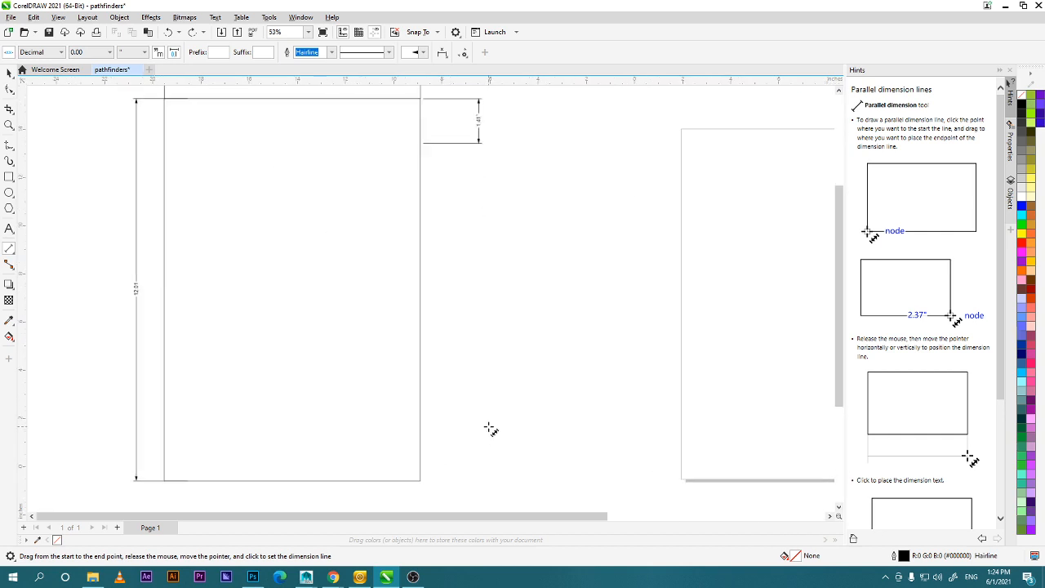
key(space)
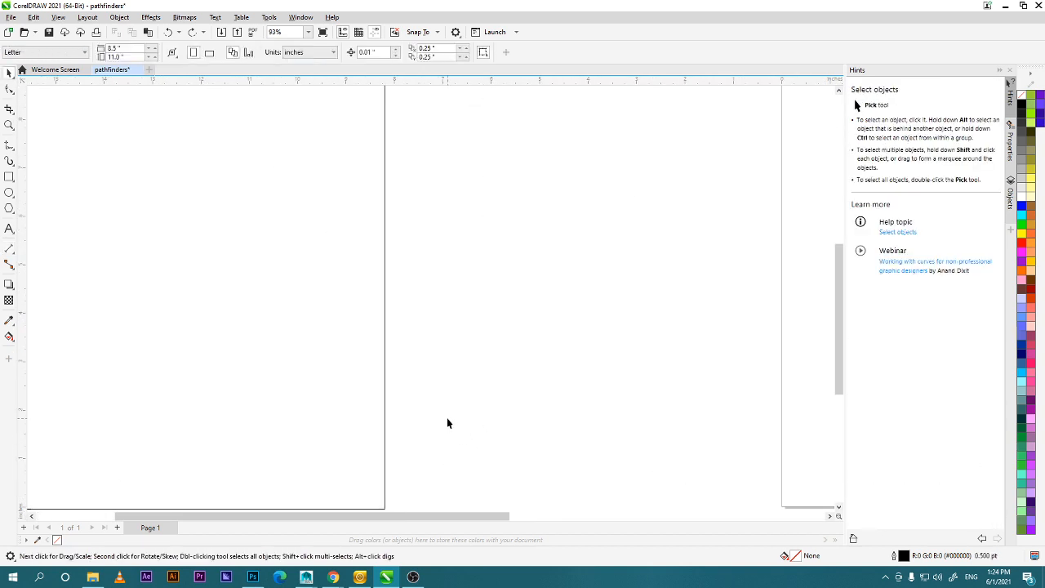
drag(447, 423, 471, 364)
key(space)
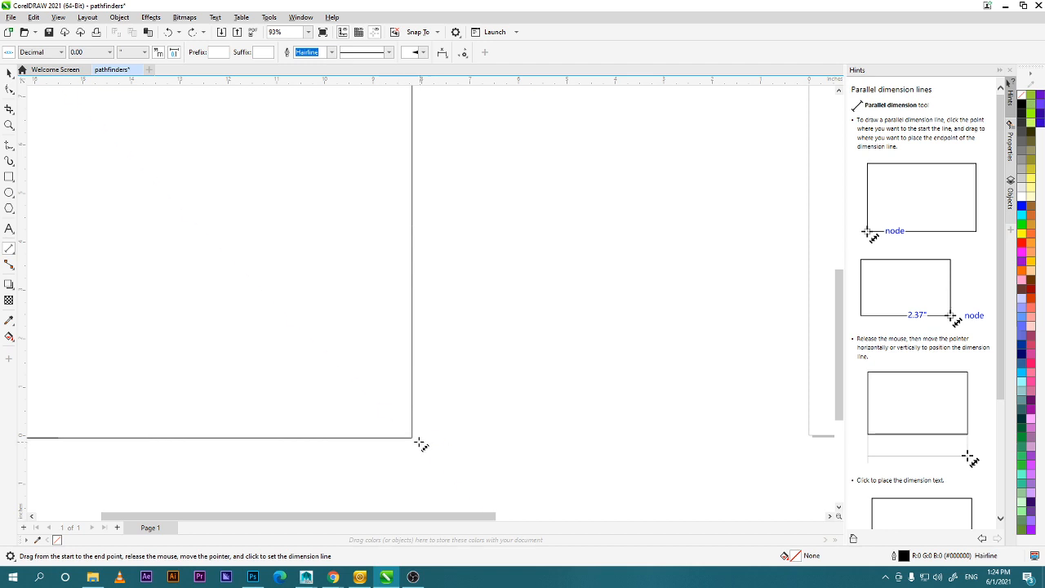
drag(413, 436, 412, 372)
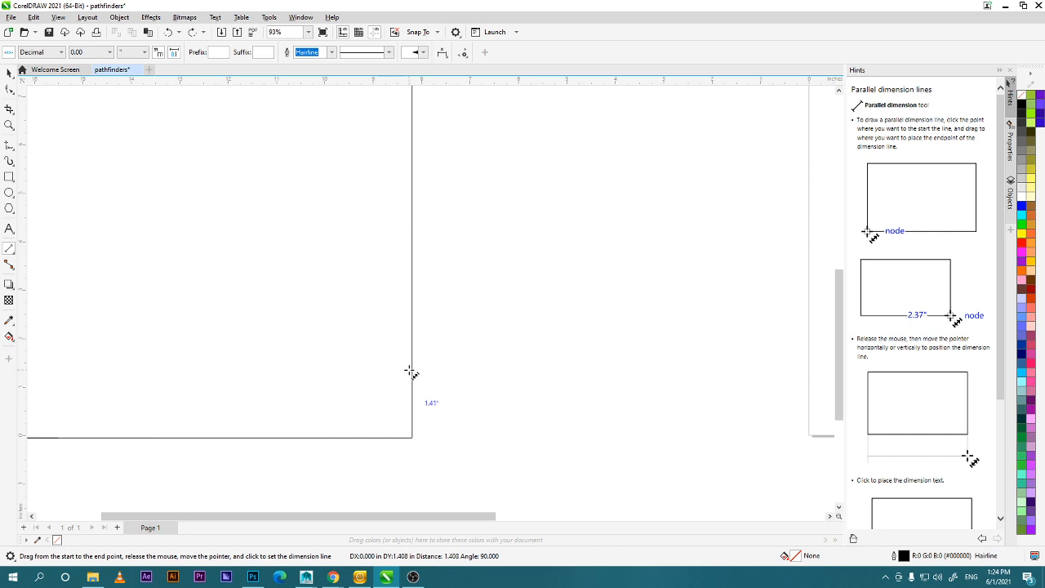
drag(410, 372, 411, 369)
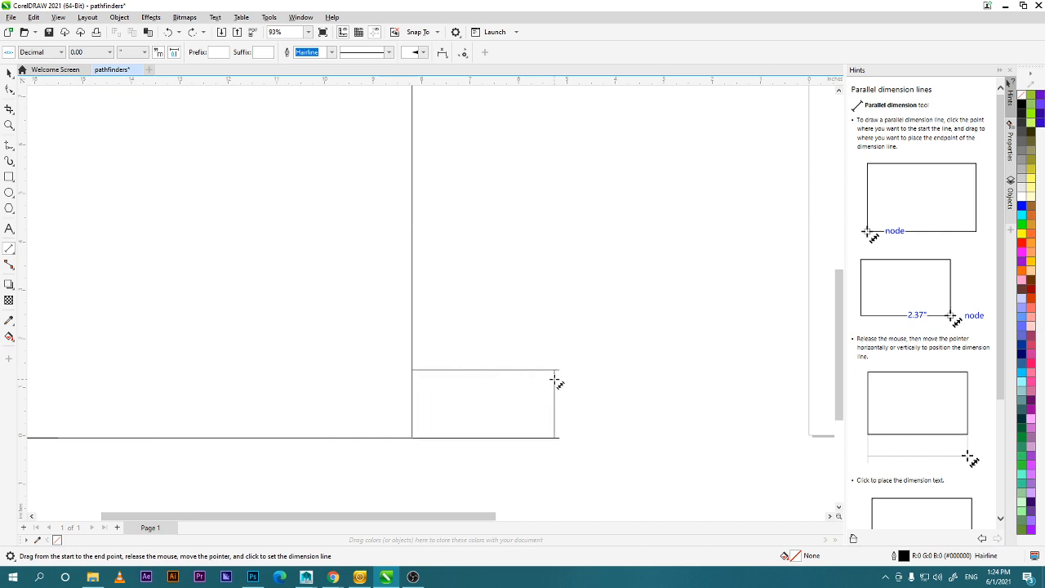
click(565, 378)
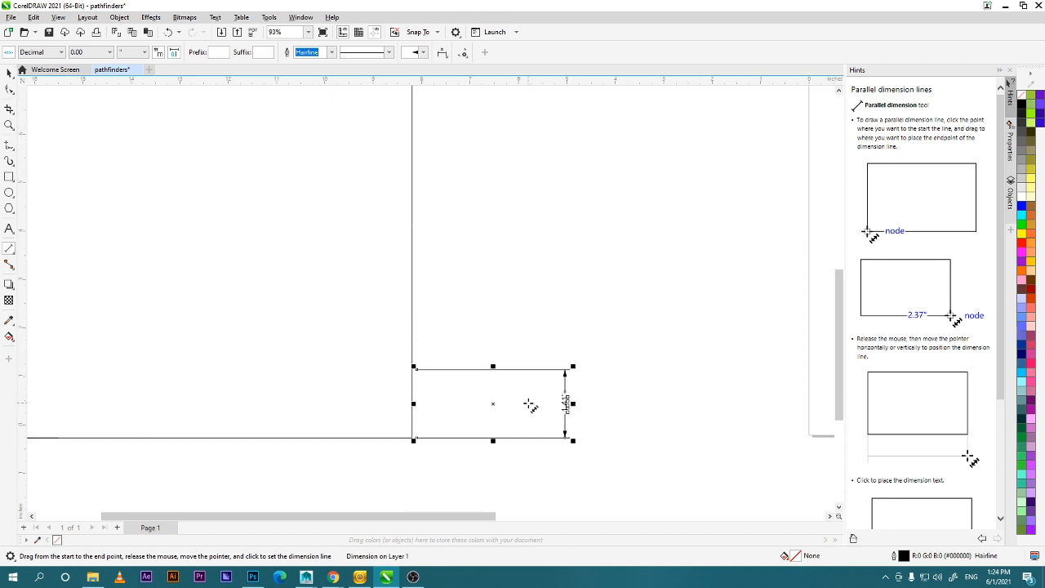
Draw a strip rectangle about 8.03 by 1.41 inches across the main rectangle's top and a matching strip across its bottom.
scroll(523, 403, down, 1)
scroll(506, 405, down, 2)
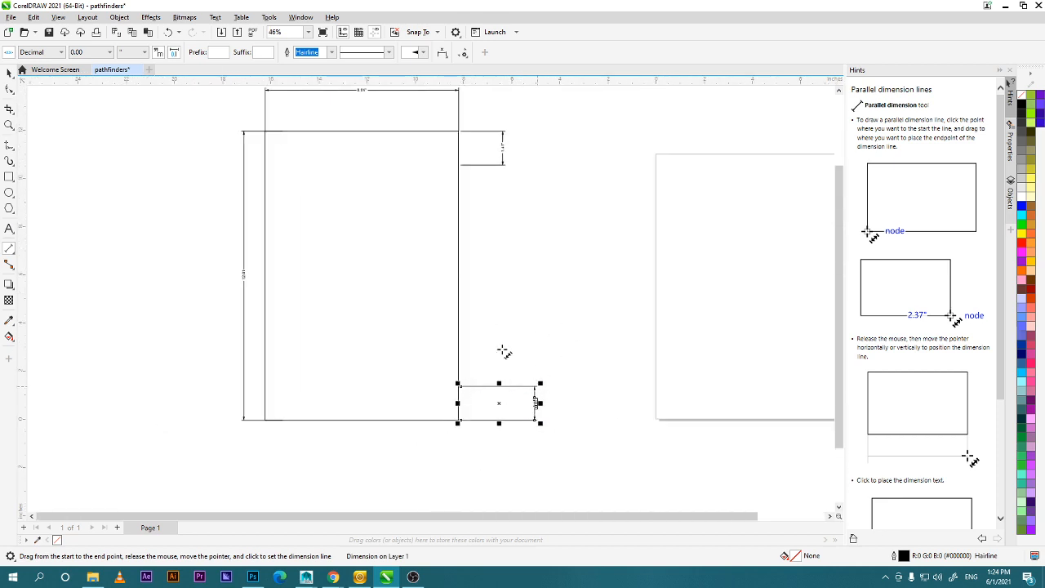
click(9, 176)
drag(266, 130, 458, 164)
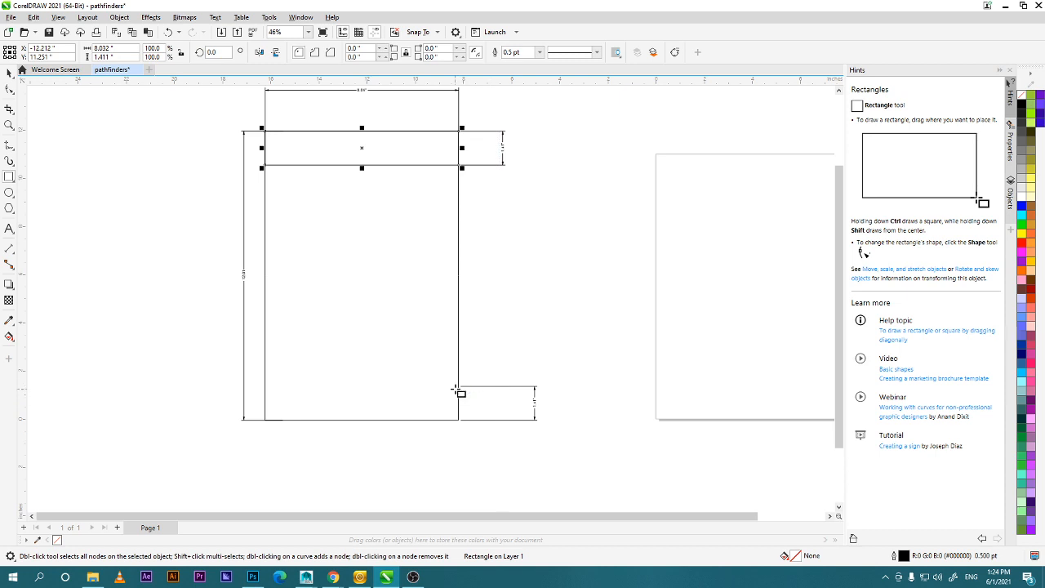
mouse_move(459, 387)
mouse_down()
mouse_move(454, 420)
mouse_move(265, 420)
mouse_up()
click(9, 73)
click(234, 343)
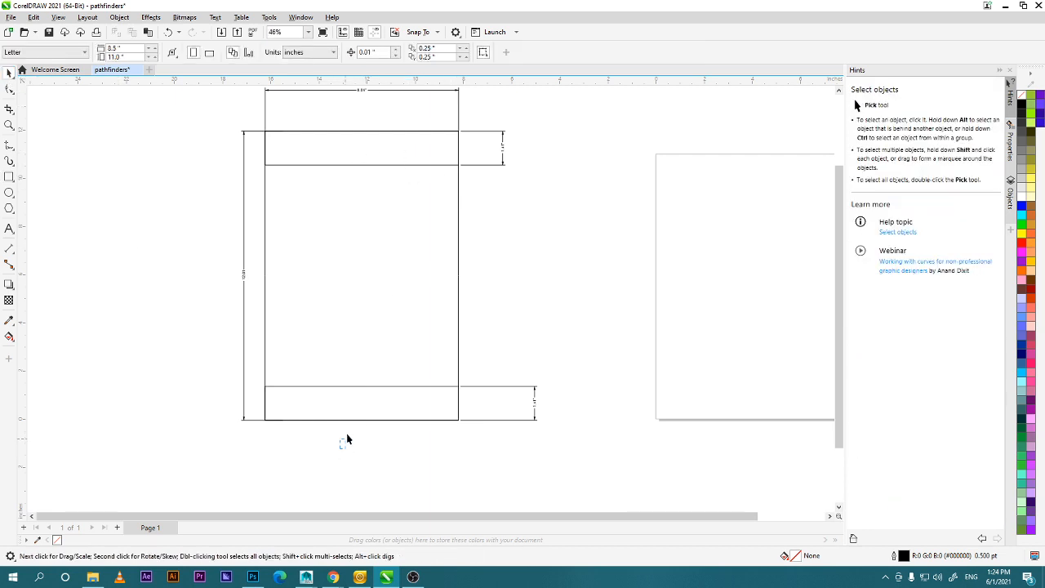
Try moving the main rectangle and both strips right, away from the overall dimension lines, and undo the move.
drag(339, 447, 376, 142)
drag(413, 421, 414, 423)
click(460, 218)
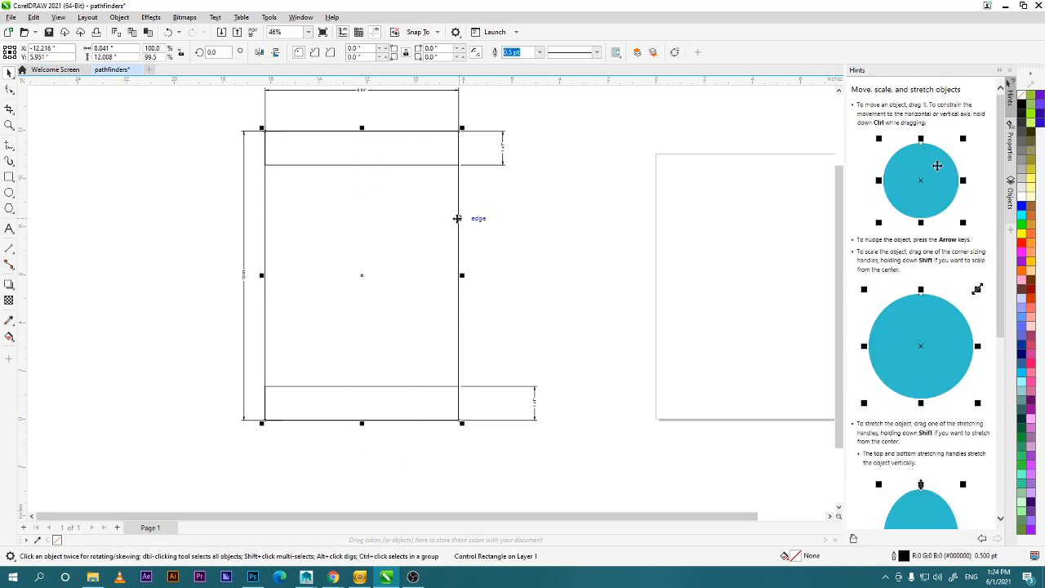
shift+click(399, 166)
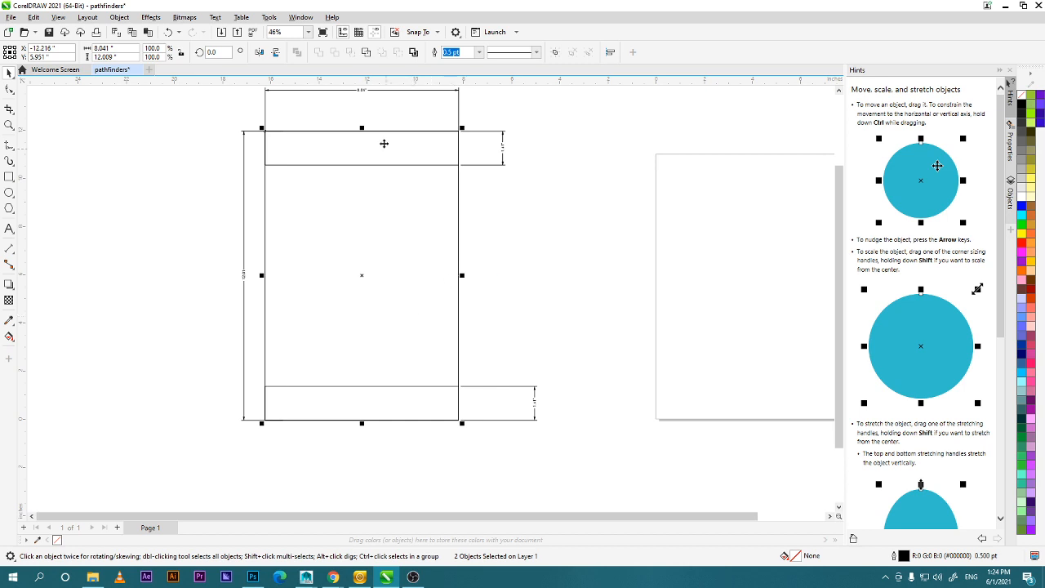
drag(255, 116, 464, 463)
drag(522, 283, 498, 345)
drag(342, 345, 588, 326)
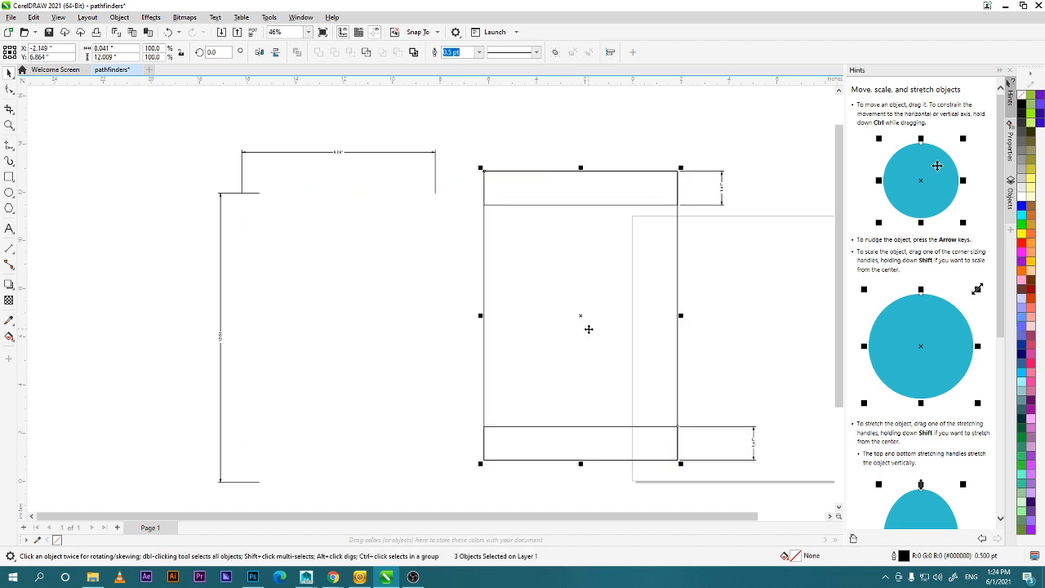
key(ctrl+z)
Remove the bottom and top strip rectangles and the small dimension at the lower-right corner.
drag(502, 406, 569, 522)
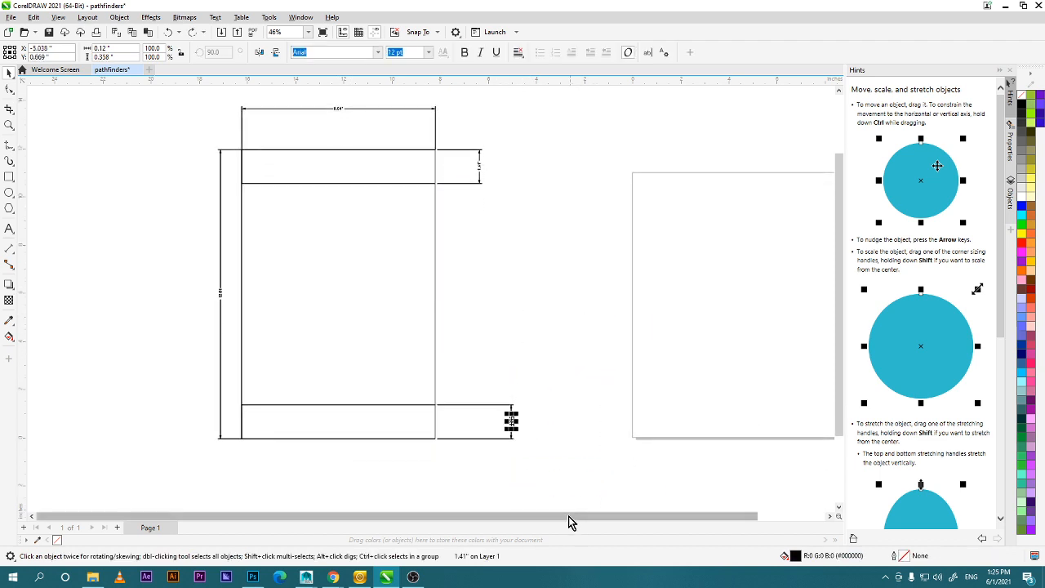
click(516, 268)
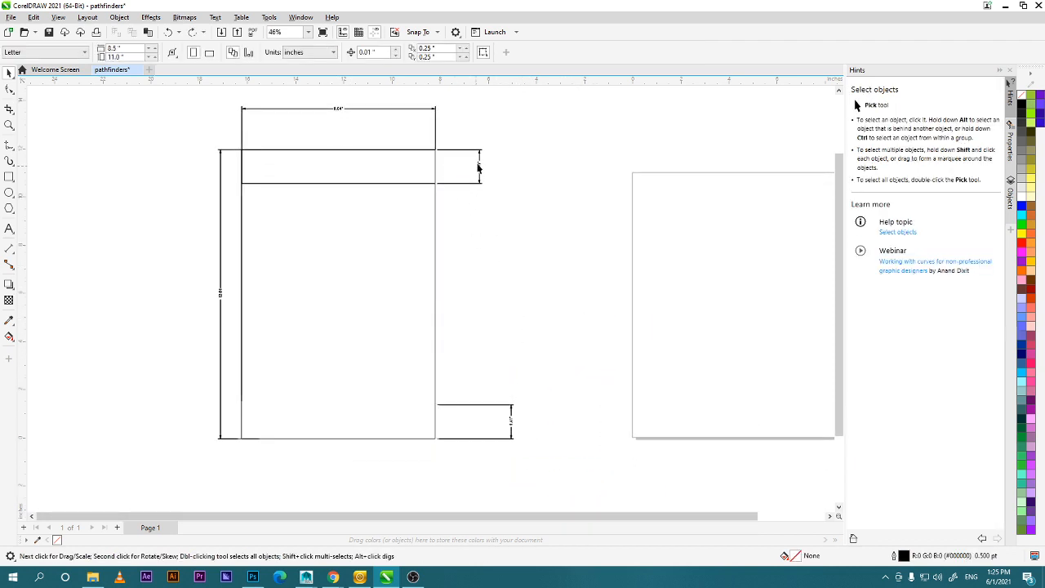
drag(239, 490, 256, 475)
drag(458, 127, 503, 213)
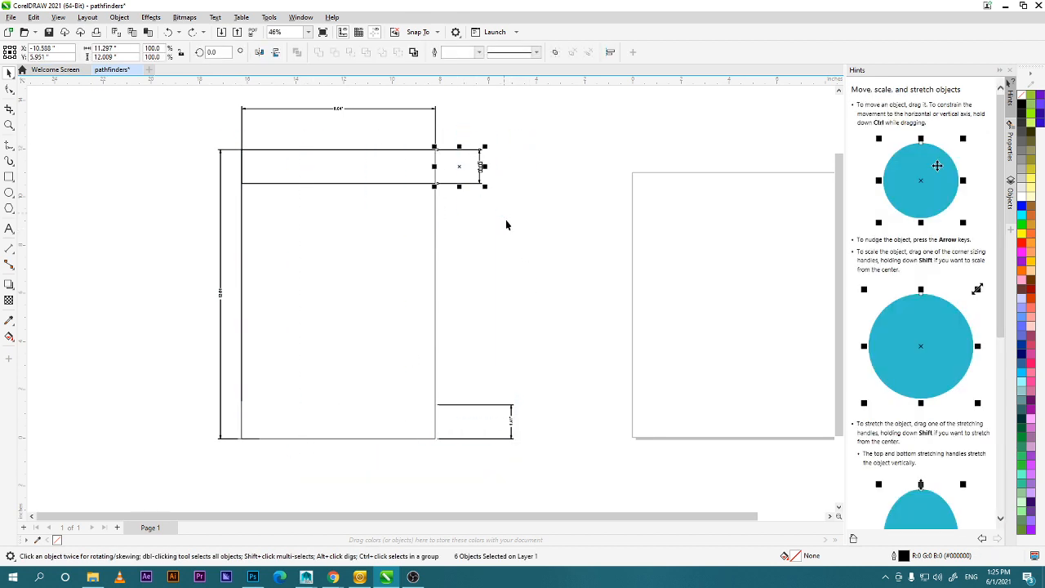
drag(538, 135, 245, 436)
drag(494, 419, 537, 349)
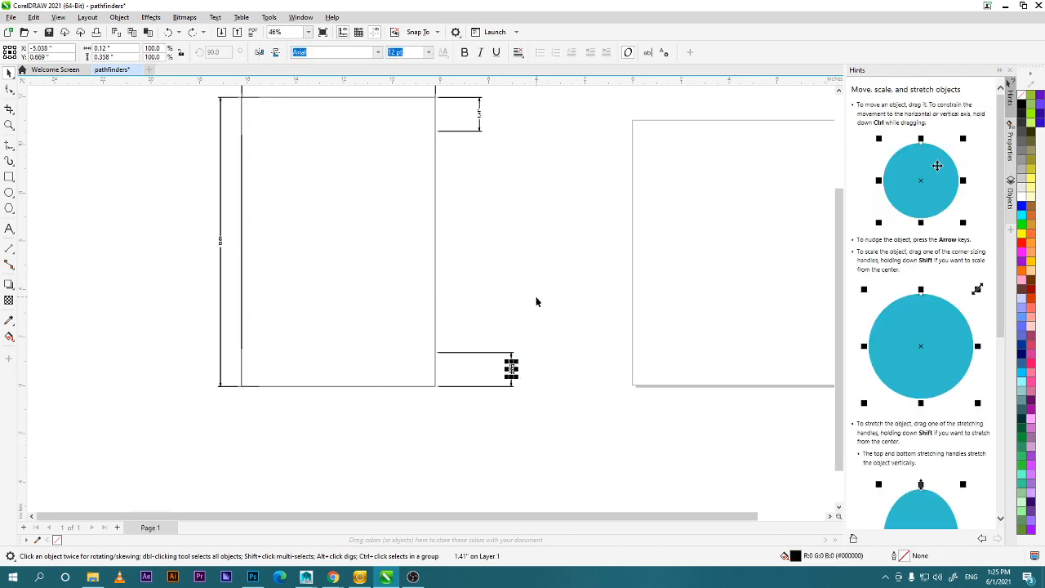
drag(536, 294, 540, 358)
key(Delete)
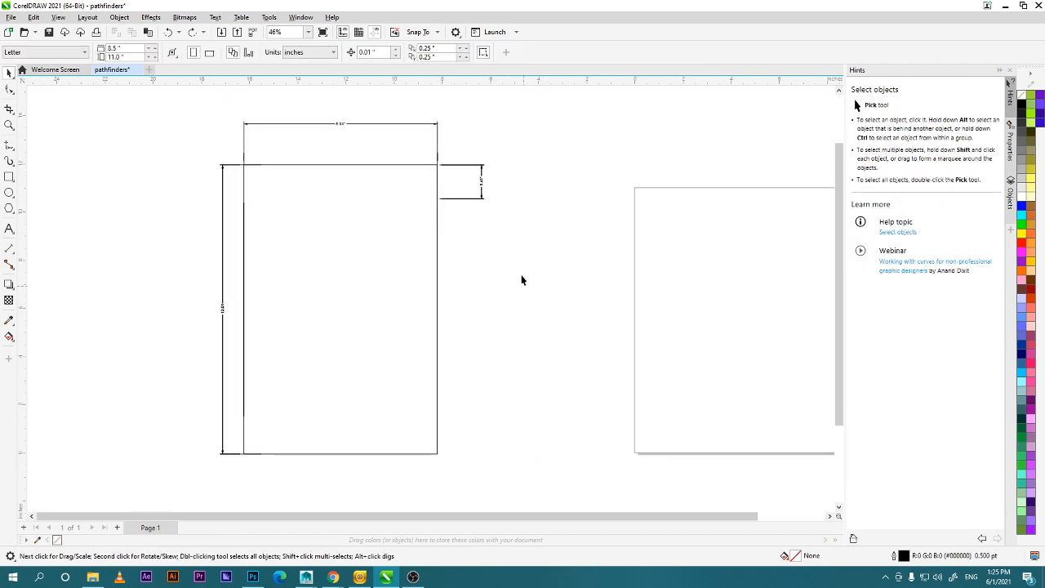
Copy the small vertical dimension from the upper-right corner down to the main rectangle's lower-right corner.
click(479, 198)
click(473, 206)
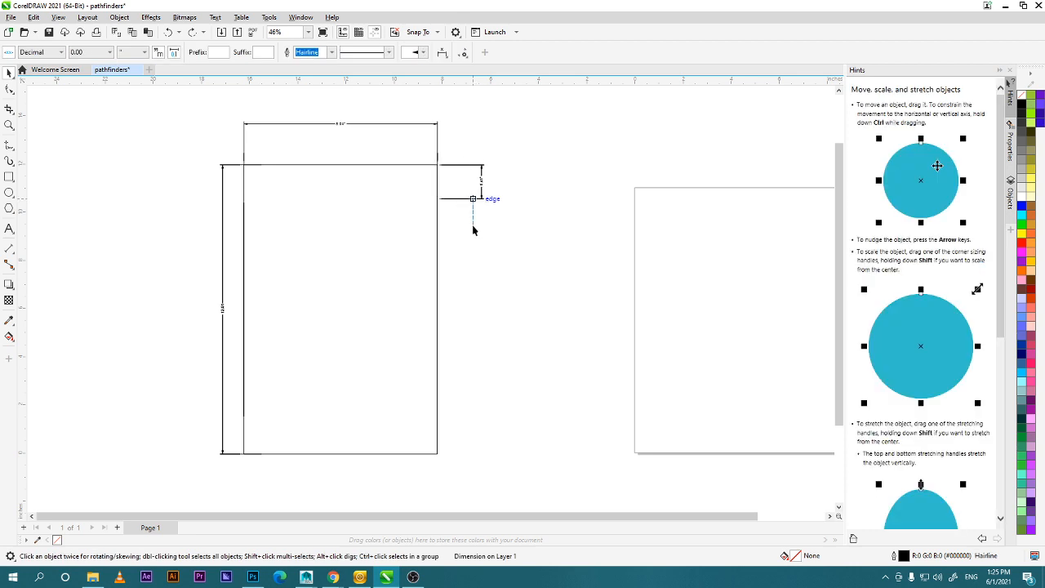
click(472, 202)
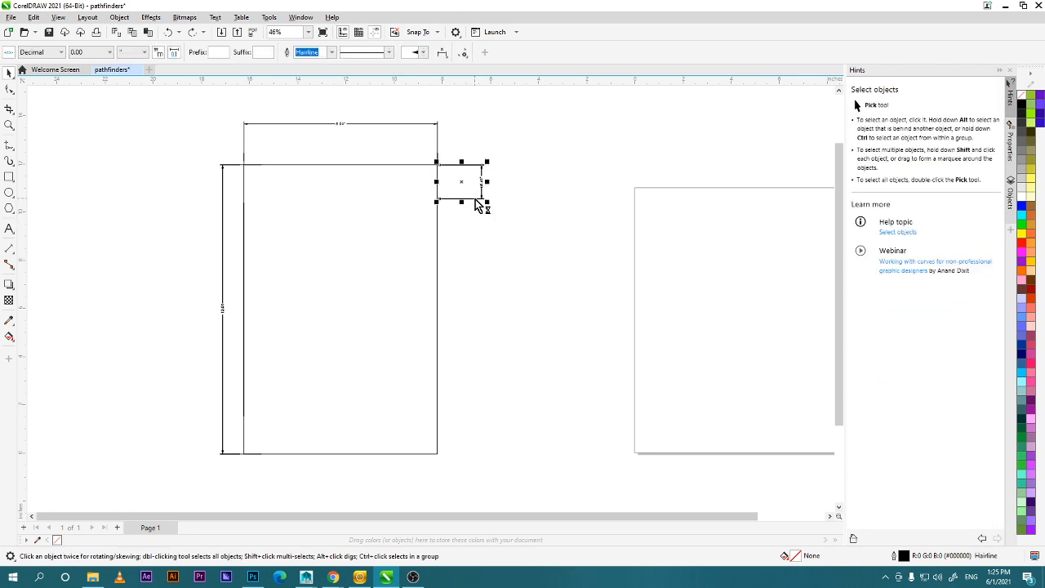
drag(482, 312, 475, 456)
click(517, 357)
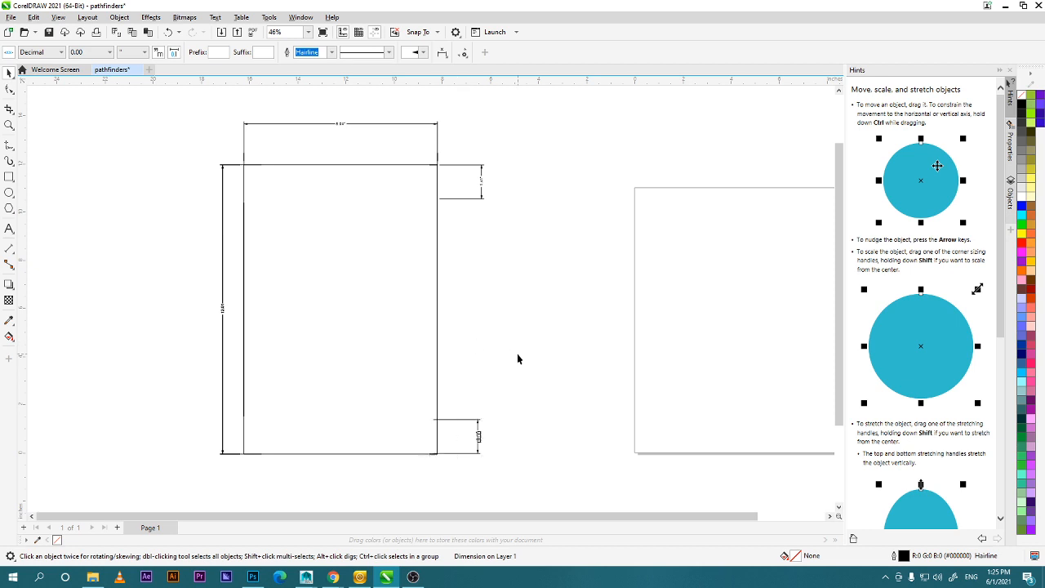
Pull the lower and upper small dimension lines farther right of the main rectangle so they roughly line up.
click(481, 438)
drag(487, 439, 564, 429)
click(579, 453)
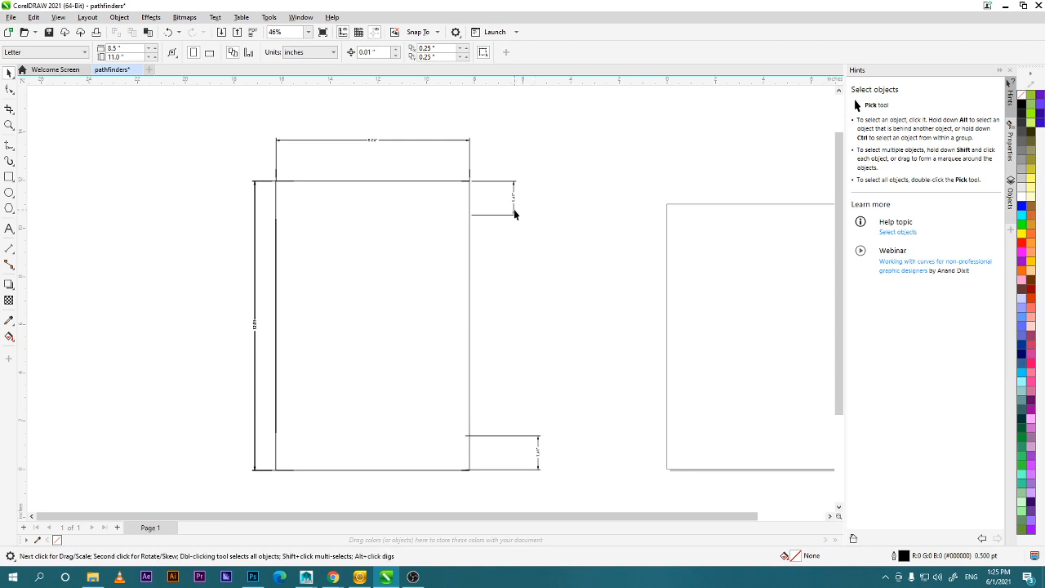
click(514, 209)
drag(518, 198, 540, 198)
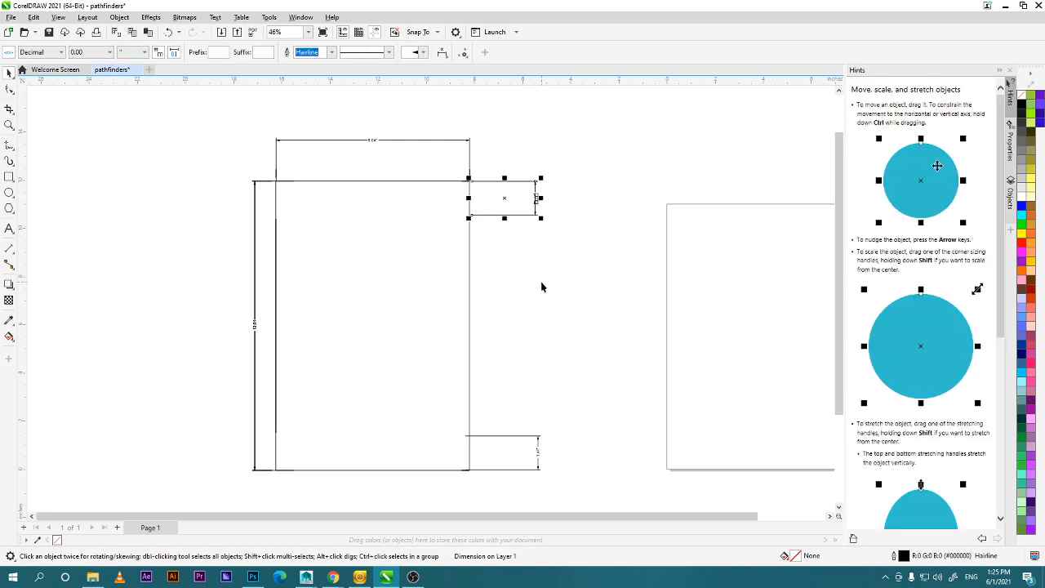
click(542, 287)
Draw a strip rectangle about 8.03 by 1.41 inches across the main rectangle's top, down to the small dimension's lower extension line.
drag(523, 331, 538, 279)
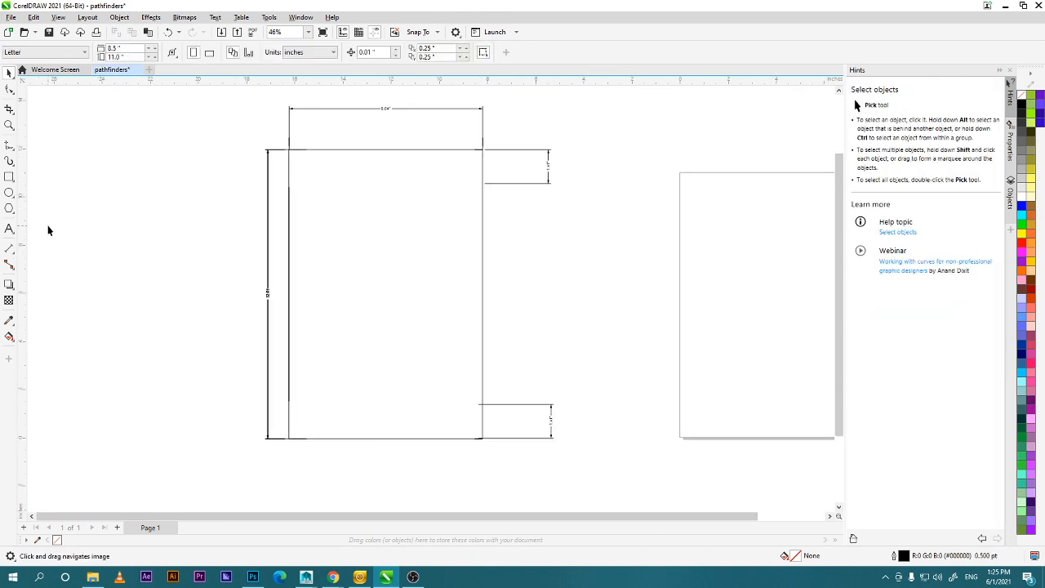
click(9, 176)
drag(292, 153, 486, 186)
key(ctrl+z)
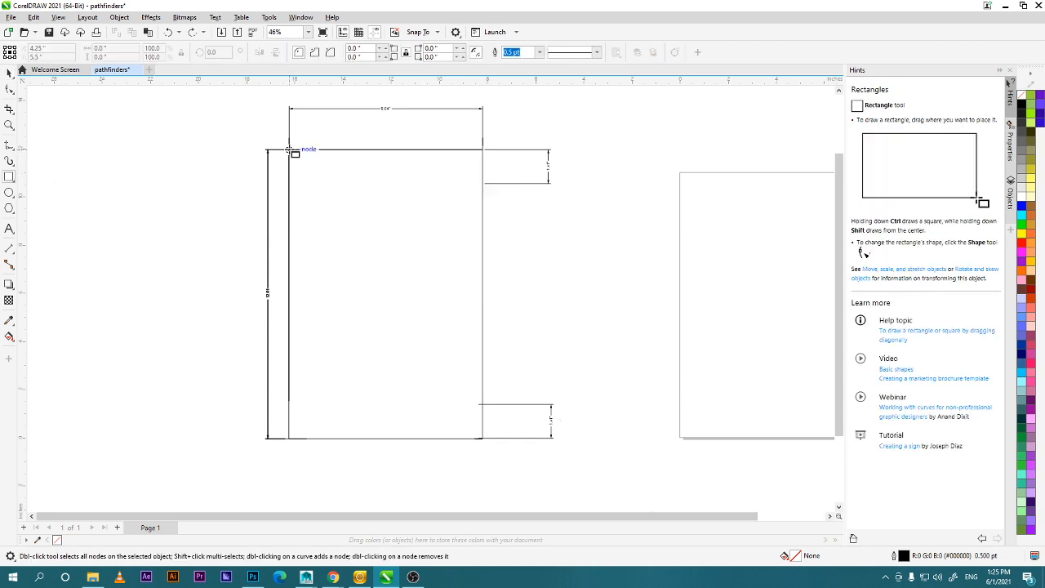
drag(290, 151, 485, 186)
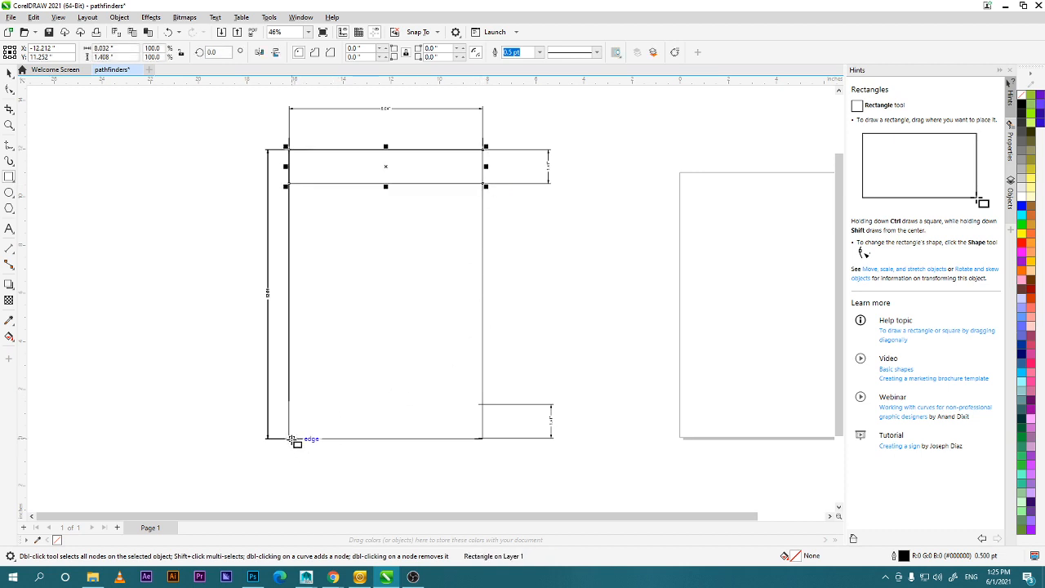
Draw a strip rectangle about 8.02 by 1.41 inches across the main rectangle's bottom, up to the small dimension's upper extension line.
drag(290, 438, 483, 401)
key(Delete)
drag(481, 438, 288, 406)
click(9, 74)
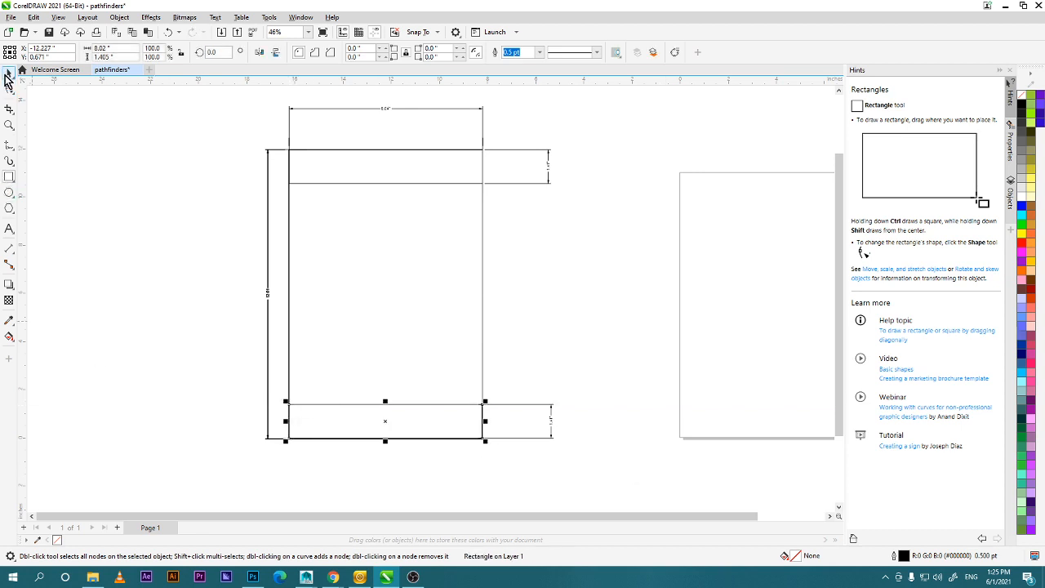
click(79, 222)
Try moving the main rectangle and both strips together to the left, away from their dimension lines.
scroll(406, 485, down, 1)
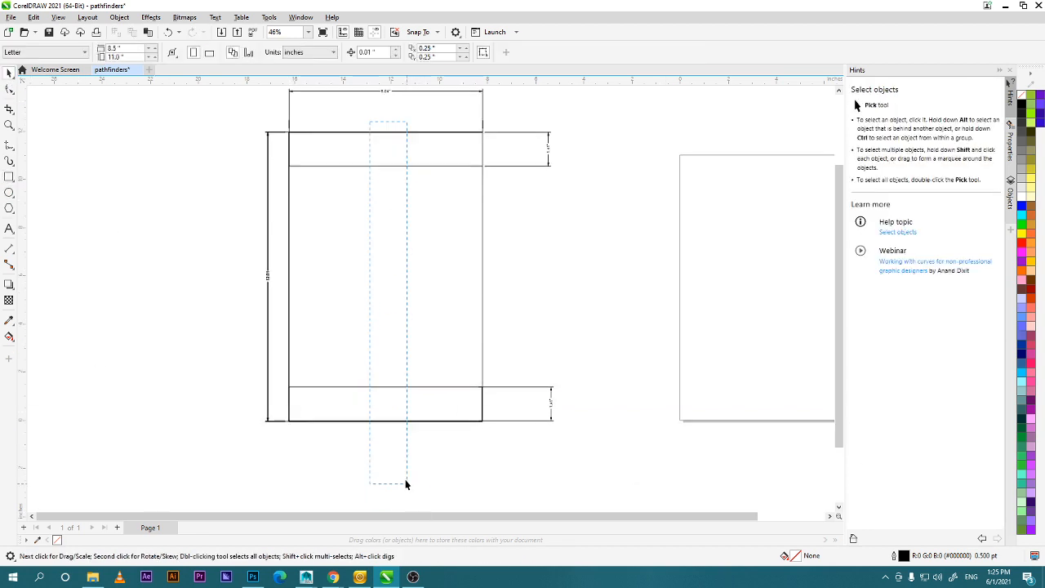
scroll(390, 366, down, 1)
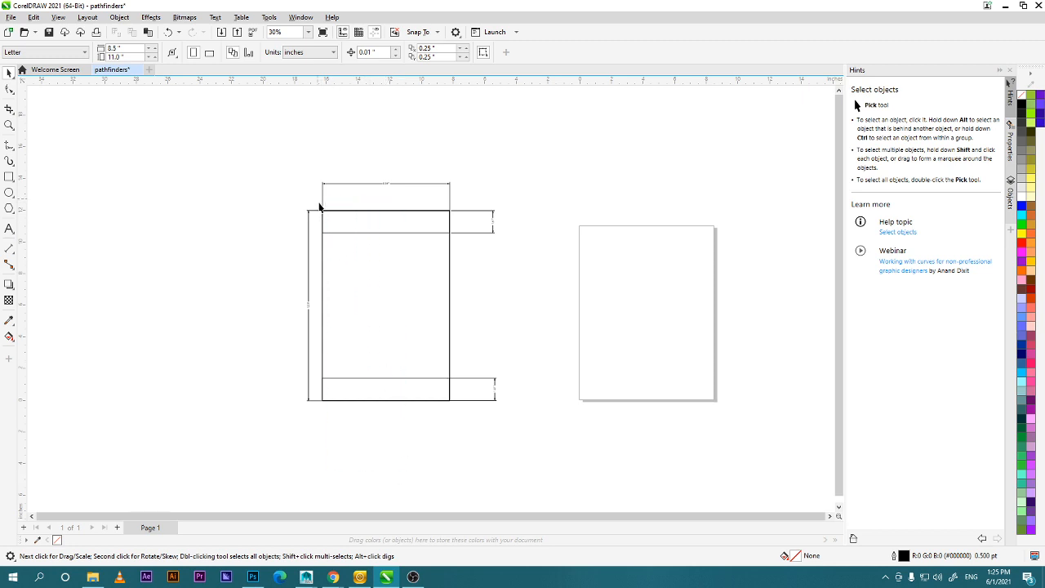
drag(460, 445, 451, 437)
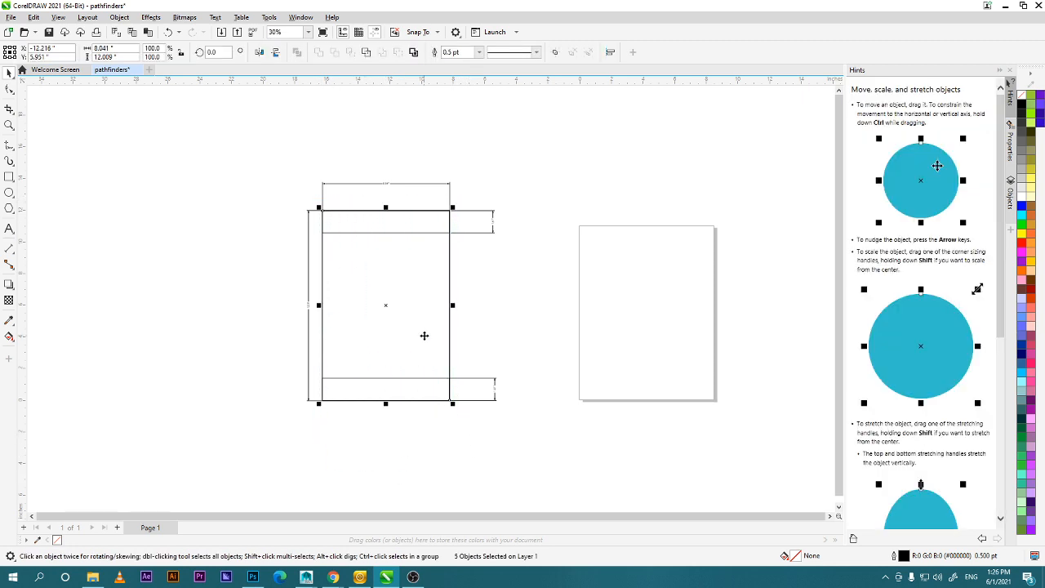
drag(385, 306, 271, 311)
key(ctrl+z)
Undo the drawing of the strip rectangle across the main rectangle's bottom.
click(483, 233)
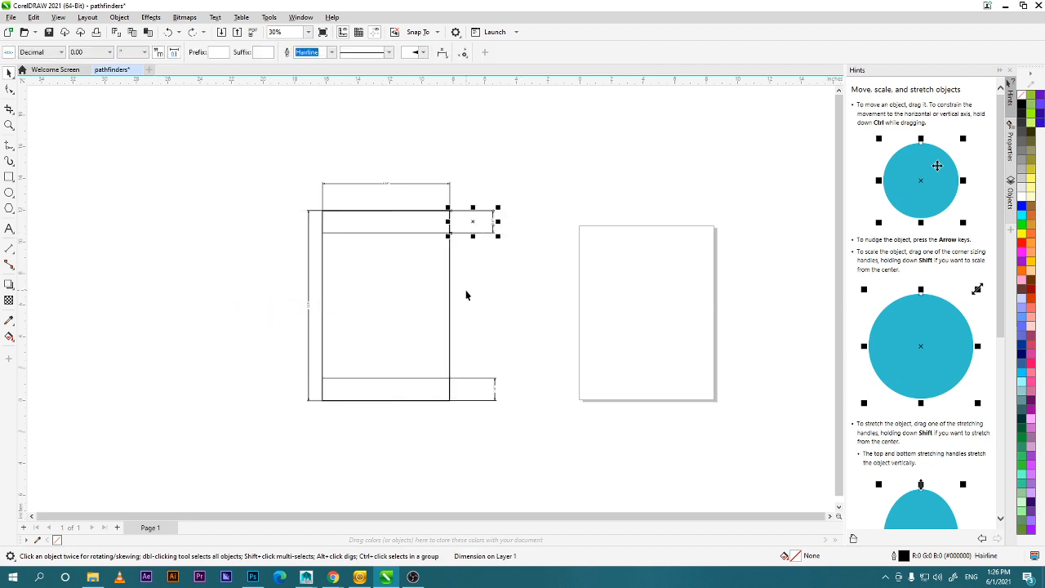
click(472, 267)
drag(359, 234, 363, 401)
click(425, 439)
click(493, 394)
scroll(436, 422, up, 1)
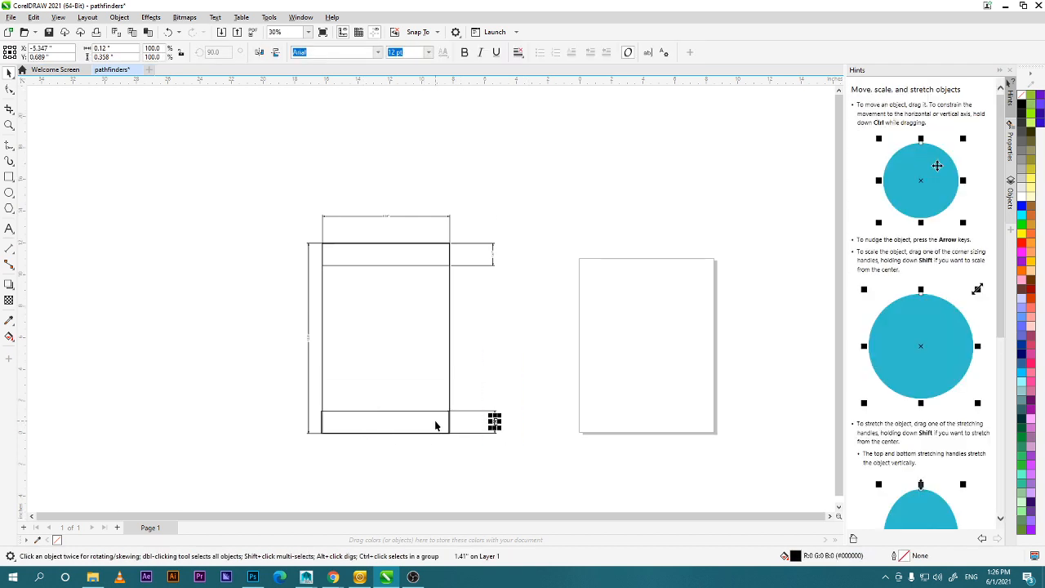
scroll(437, 418, down, 1)
key(ctrl+z)
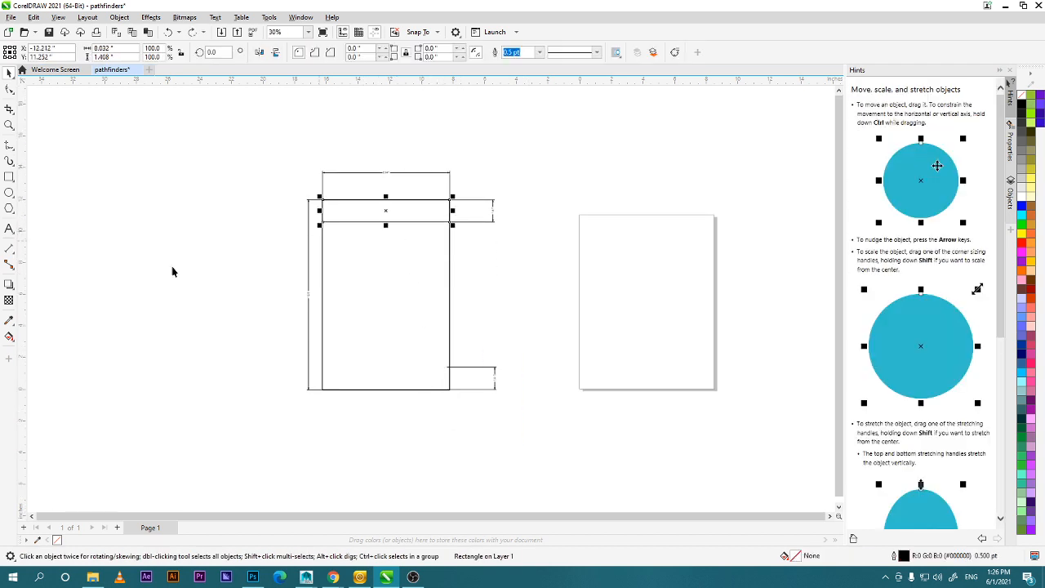
Redraw the bottom strip about 8.04 by 1.31 inches from the small dimension's upper extension line, and stretch its height to about 1.43 inches.
click(9, 176)
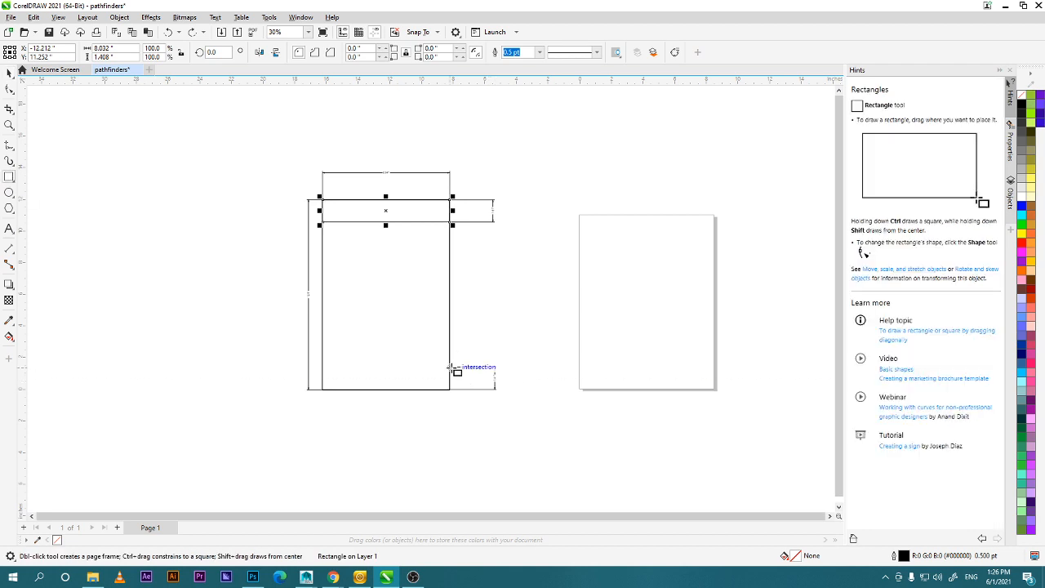
drag(451, 369, 322, 390)
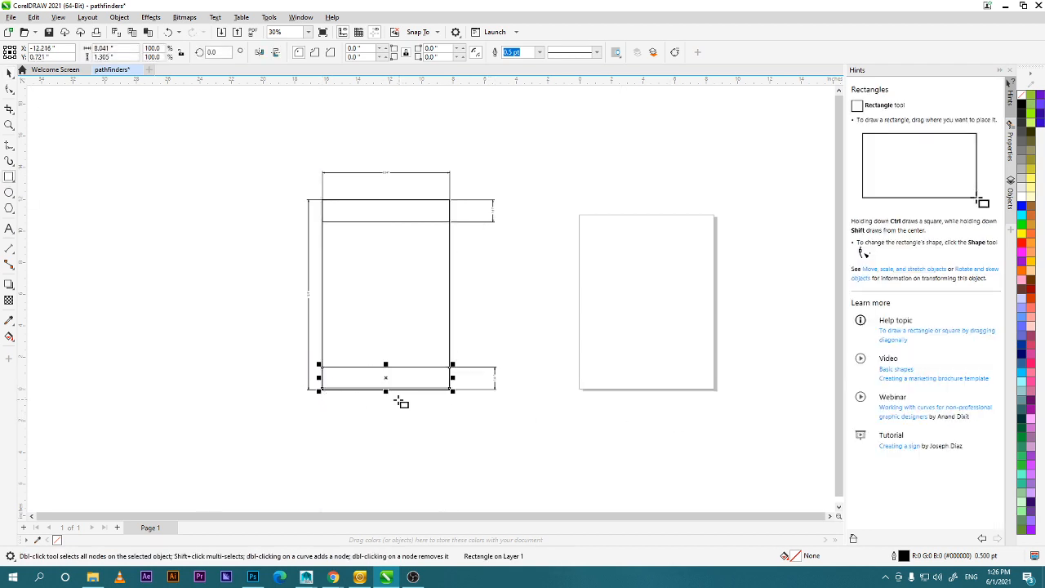
drag(386, 391, 386, 393)
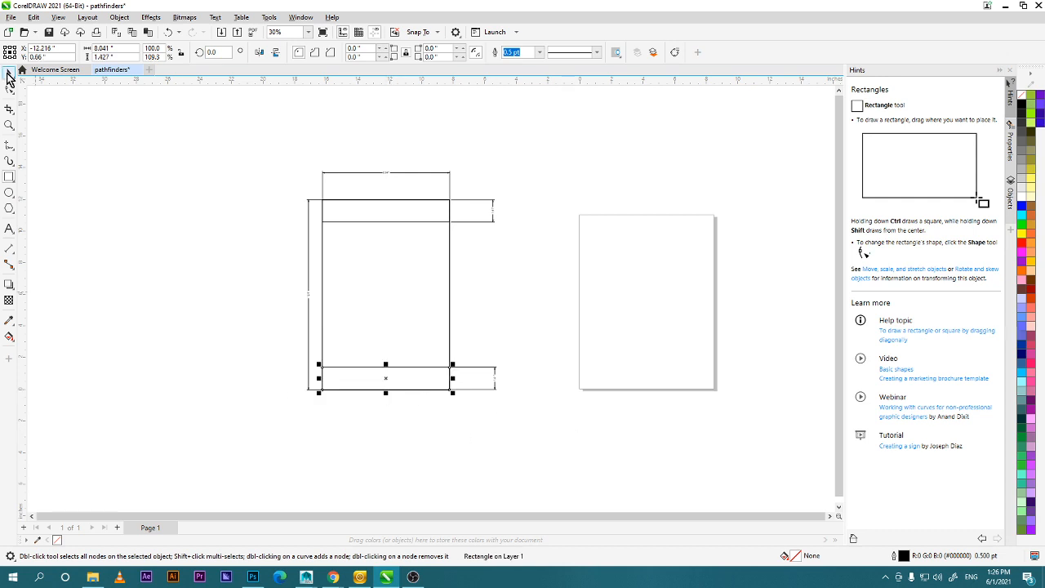
Try moving the lower and upper small dimensions farther right, and undo back through the bottom strip's last stretch.
click(9, 73)
click(621, 341)
drag(451, 343, 537, 425)
drag(470, 390, 481, 390)
click(466, 265)
click(475, 224)
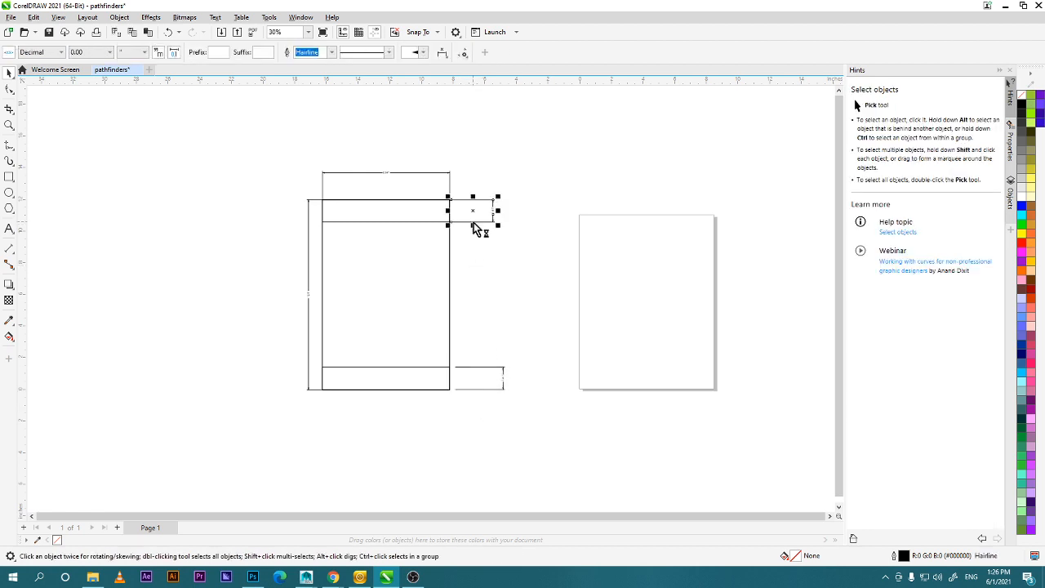
drag(479, 222, 501, 223)
key(ctrl+z)
key(ctrl+z)
key(ctrl+z)
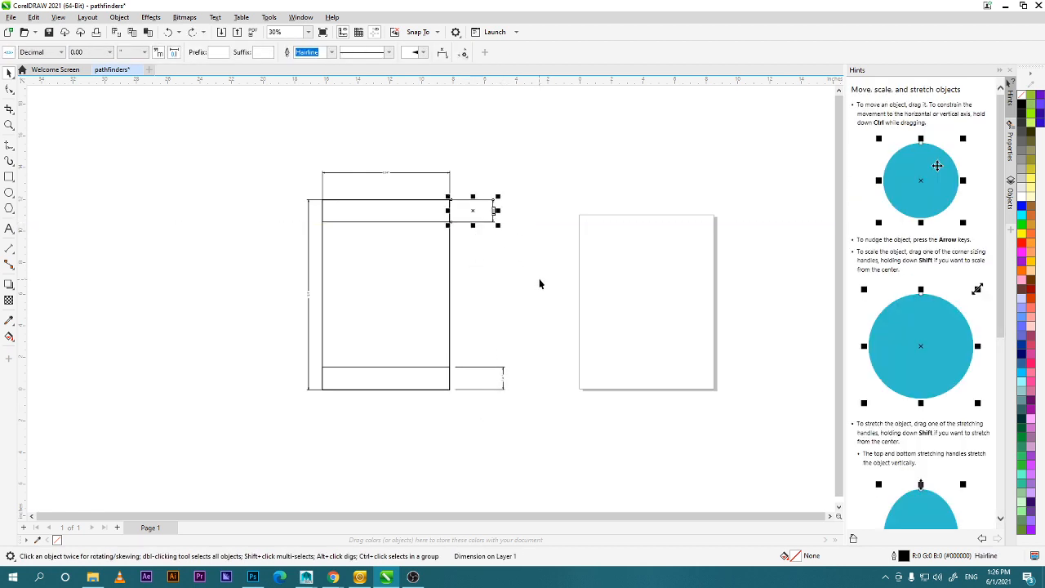
click(543, 316)
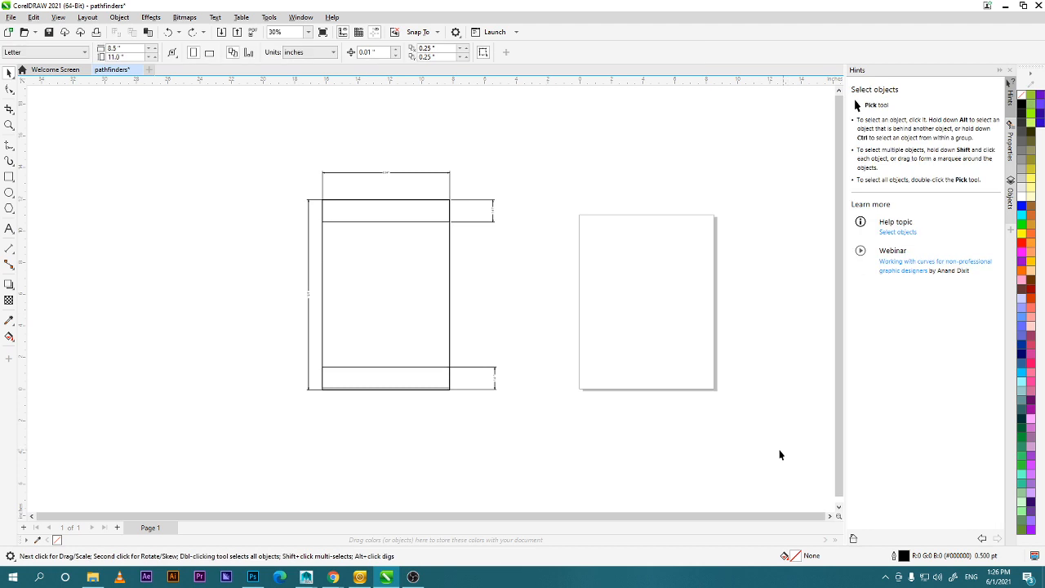
Stretch the bottom strip down to the main rectangle's lower edge, making it about 1.43 inches high.
click(408, 390)
scroll(408, 392, up, 3)
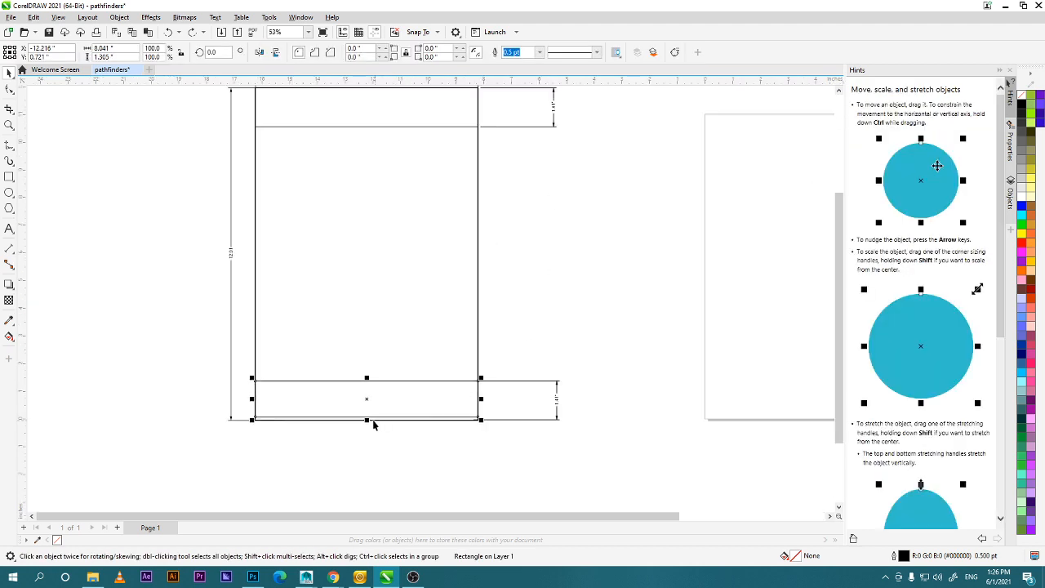
drag(368, 421, 368, 424)
click(387, 453)
scroll(577, 359, down, 3)
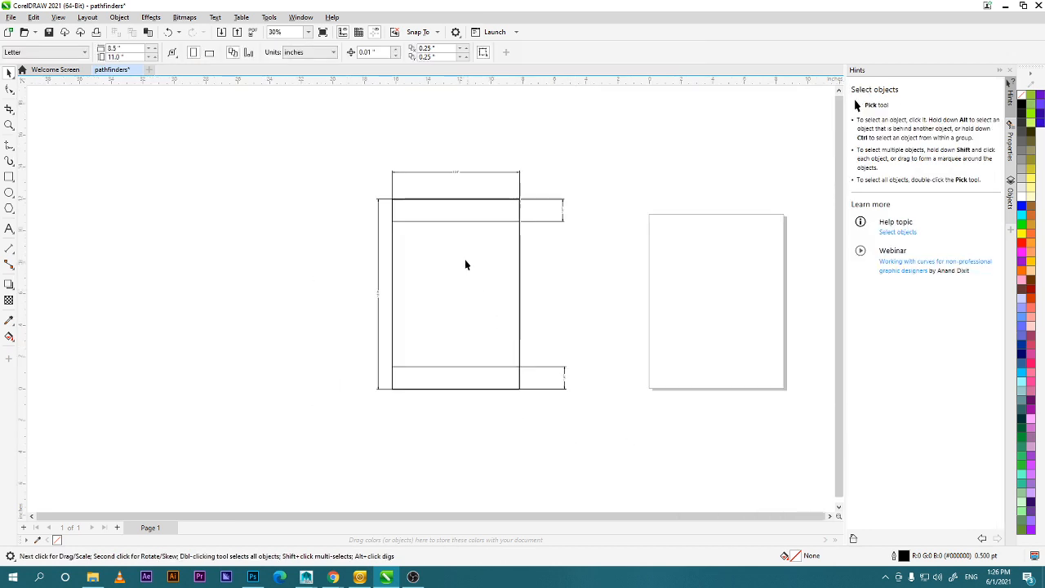
Try moving the top strip, bottom strip and main rectangle together to the left of the 12-inch dimension line.
click(472, 220)
shift+click(488, 389)
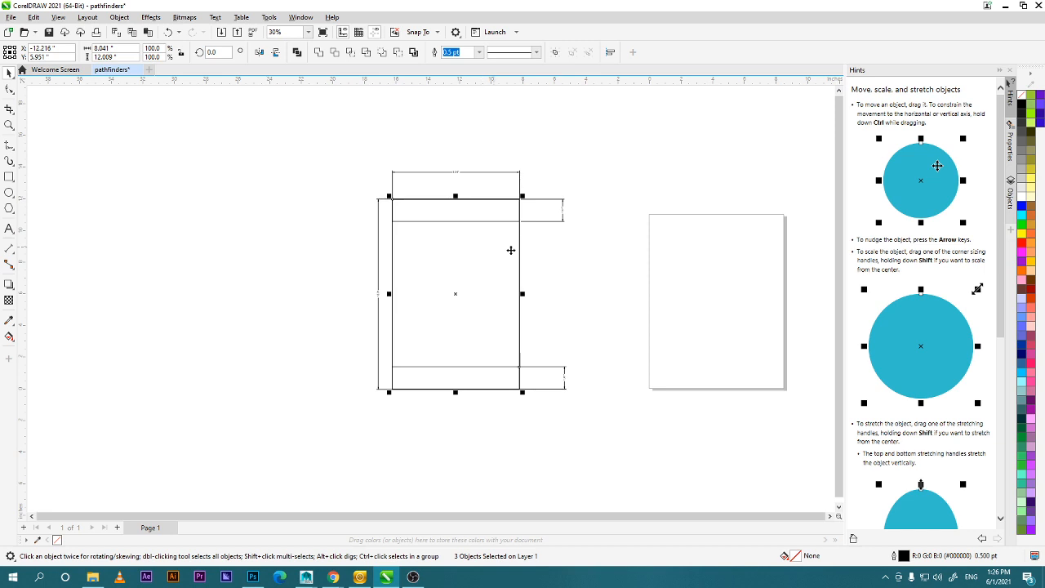
drag(455, 293, 290, 284)
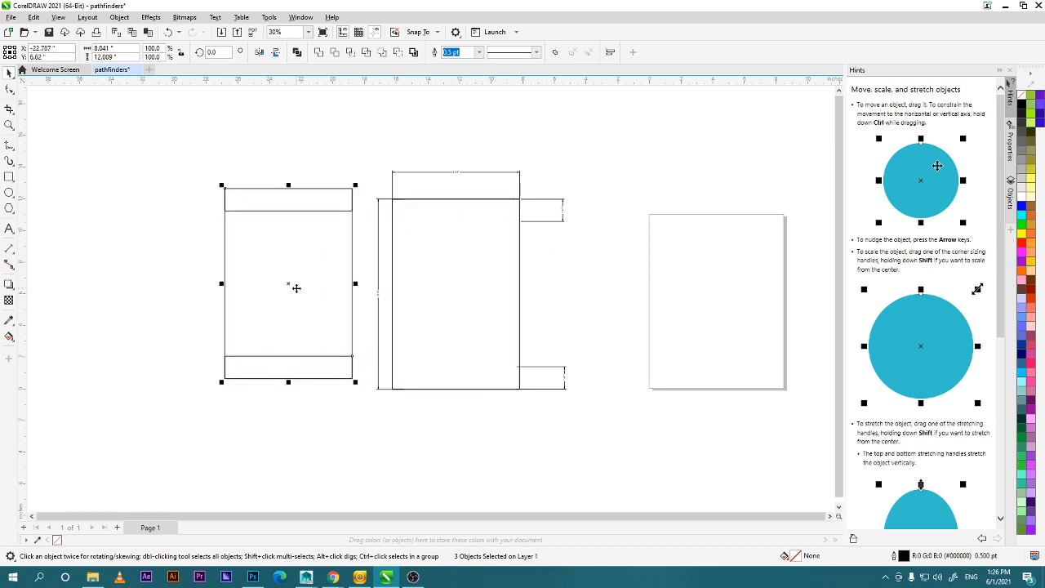
key(ctrl+z)
key(ctrl+z)
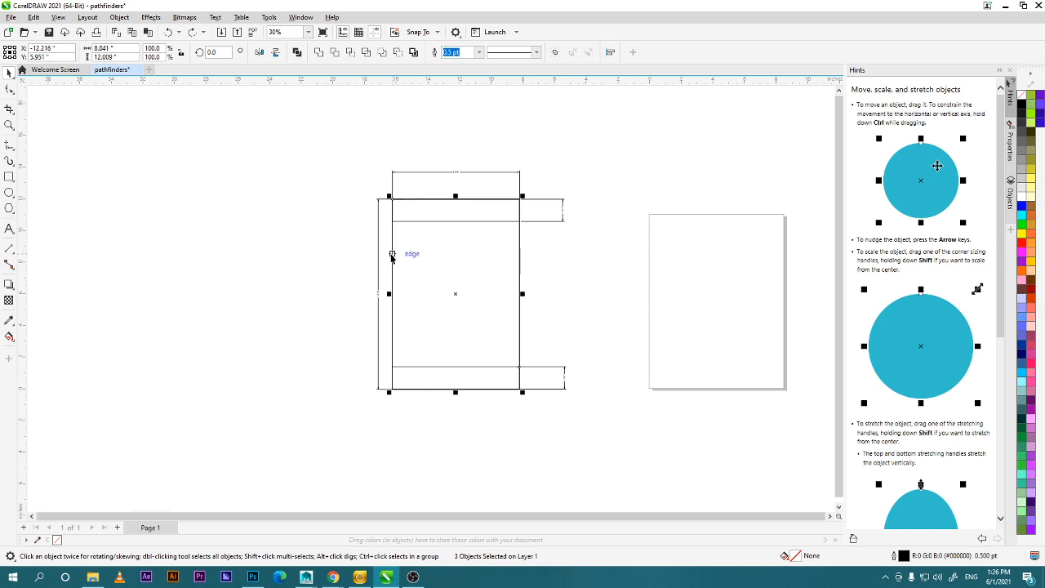
Try moving only the main rectangle to the left of its vertical dimension line.
click(395, 250)
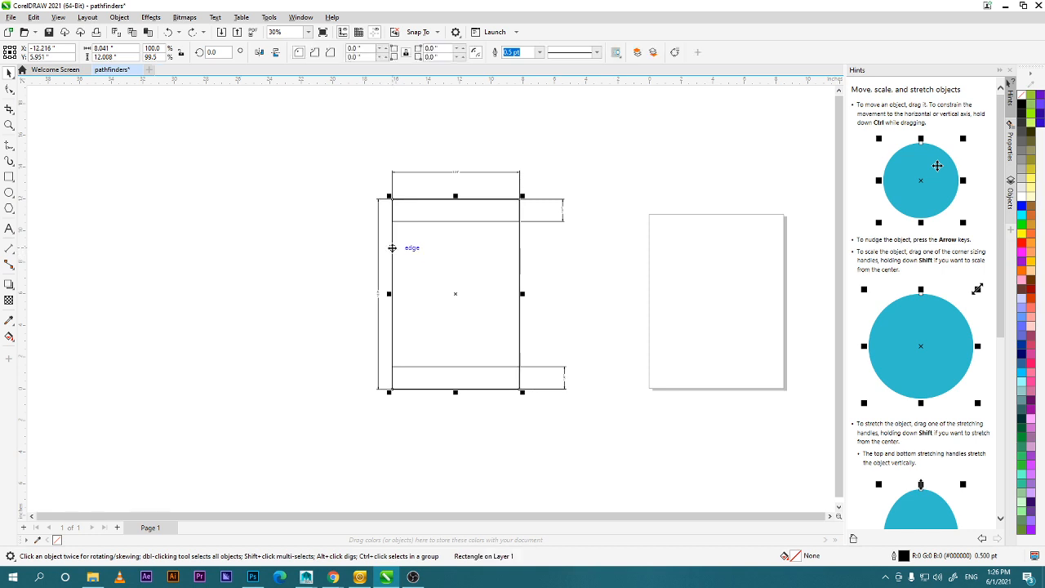
drag(453, 301, 313, 289)
key(ctrl+z)
Try selecting the top strip, bottom strip and main rectangle individually, and try dragging the main outline out of the layout.
click(572, 306)
click(477, 227)
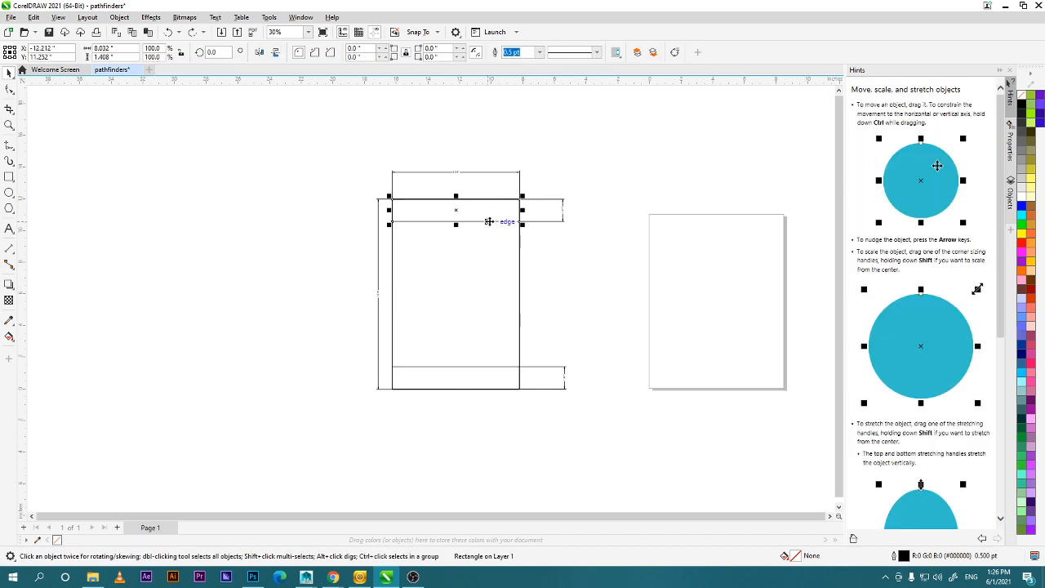
shift+click(495, 367)
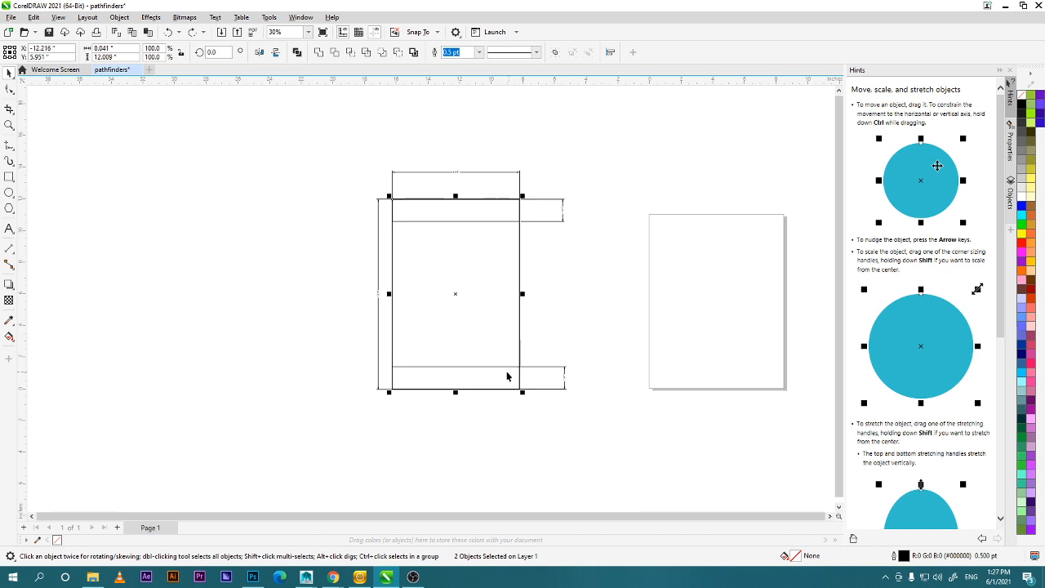
shift+click(505, 366)
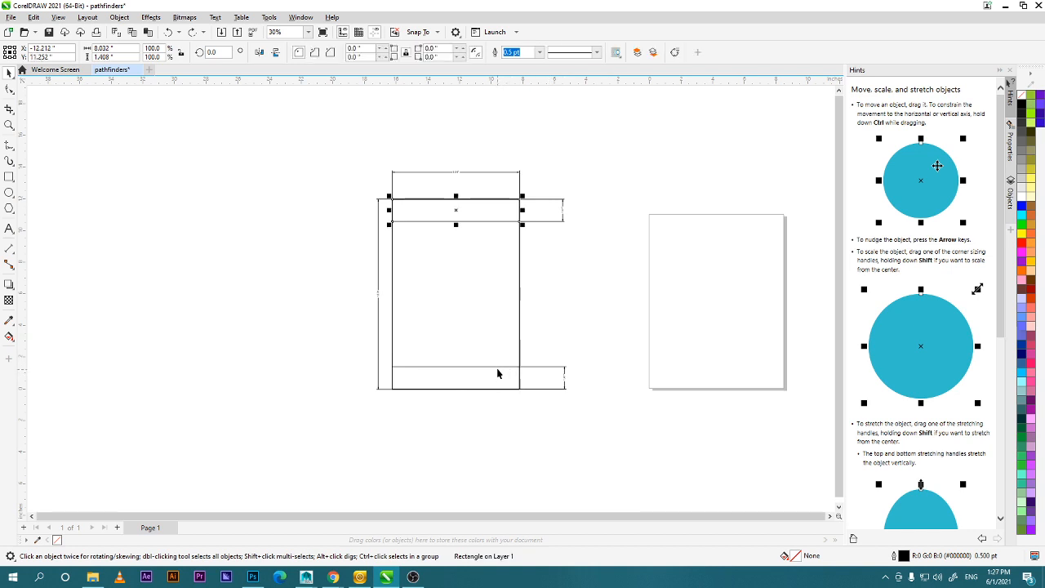
click(497, 367)
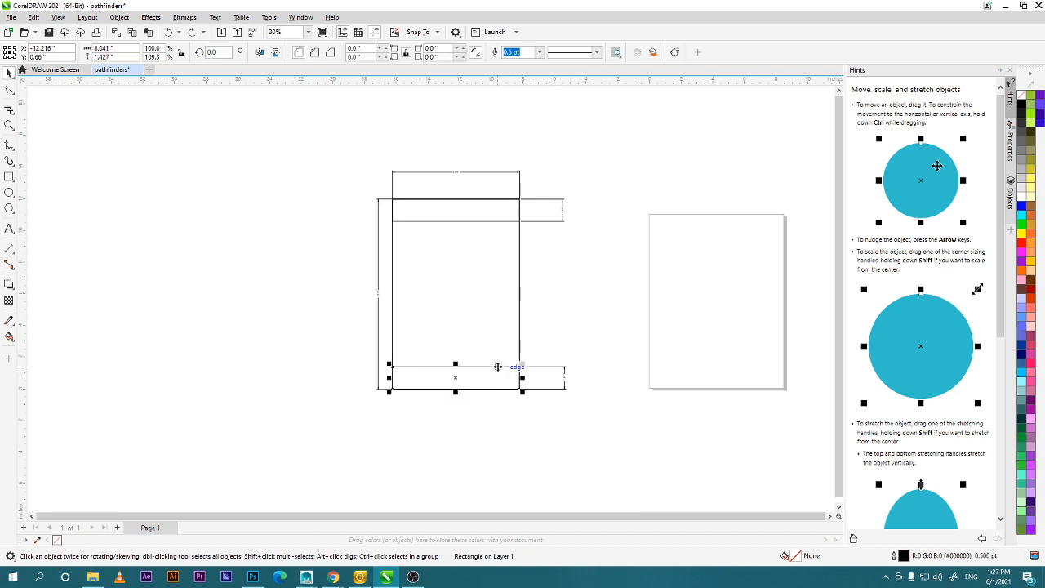
click(490, 220)
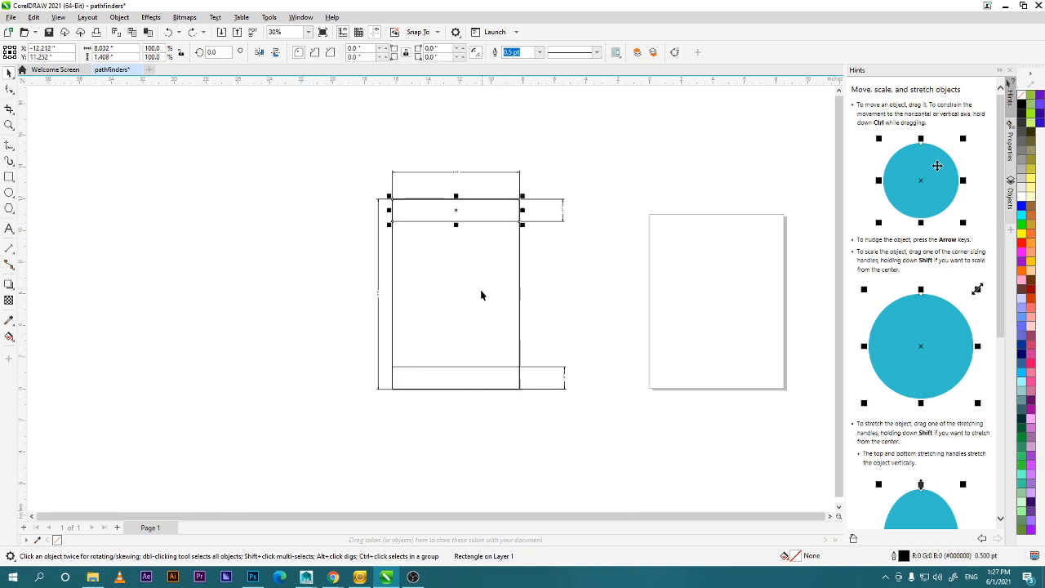
click(519, 307)
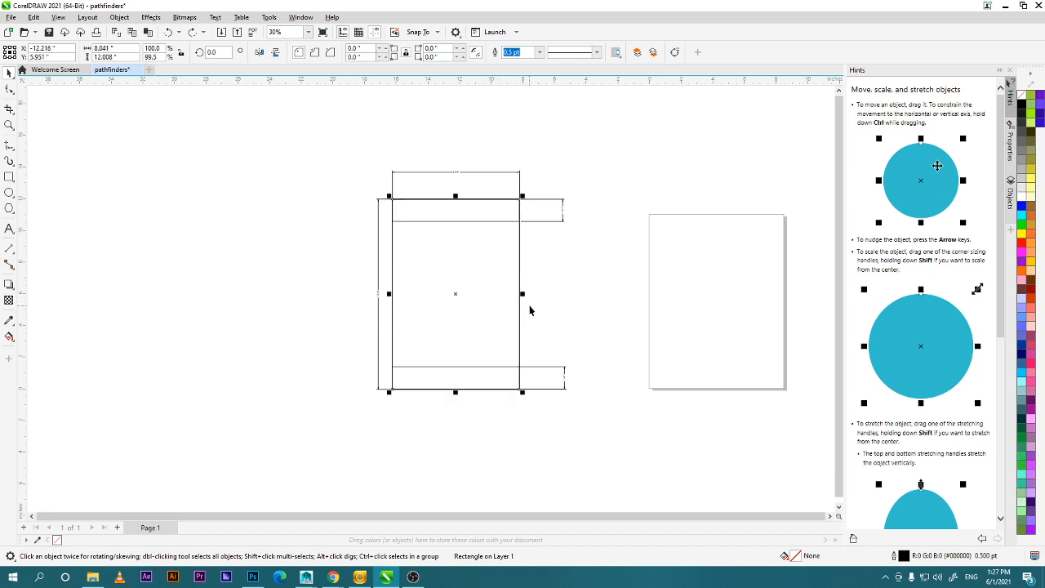
click(482, 222)
click(485, 371)
drag(461, 315, 329, 308)
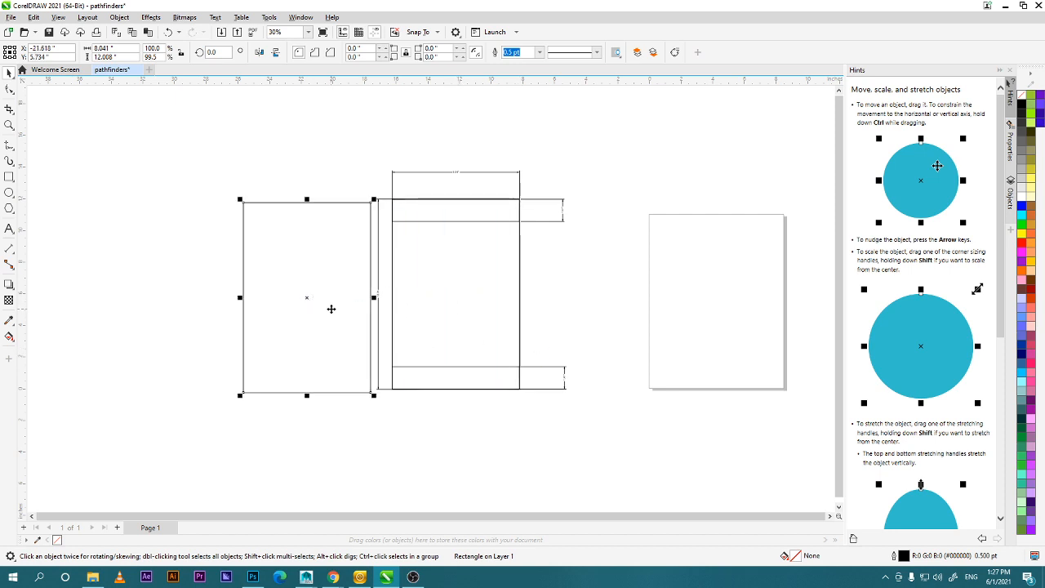
key(ctrl+z)
Try moving all the stacked rectangles, selected with one marquee, far to the left of the overall dimension lines.
drag(428, 430, 466, 193)
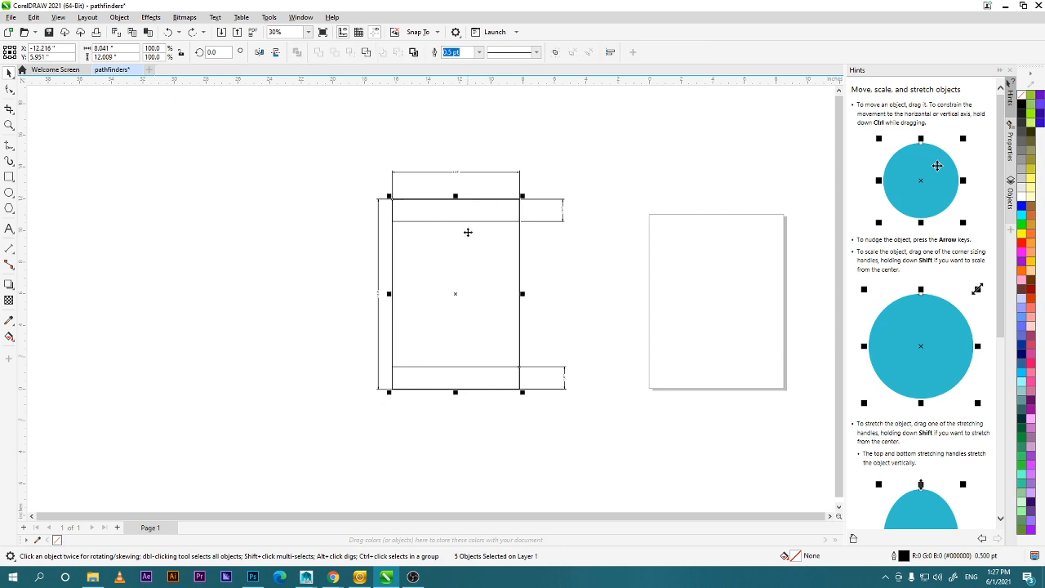
drag(453, 303, 205, 295)
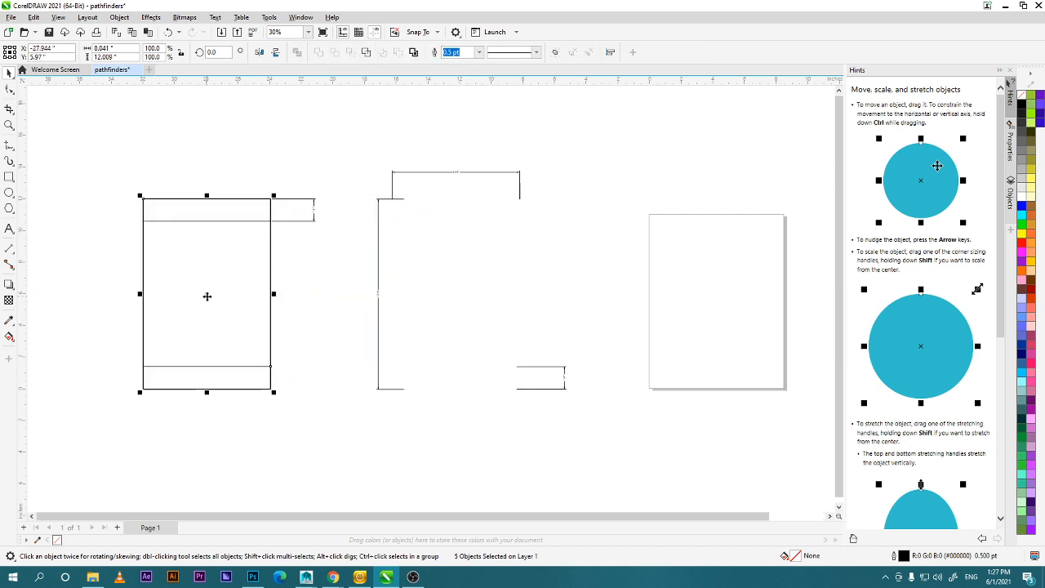
key(ctrl+z)
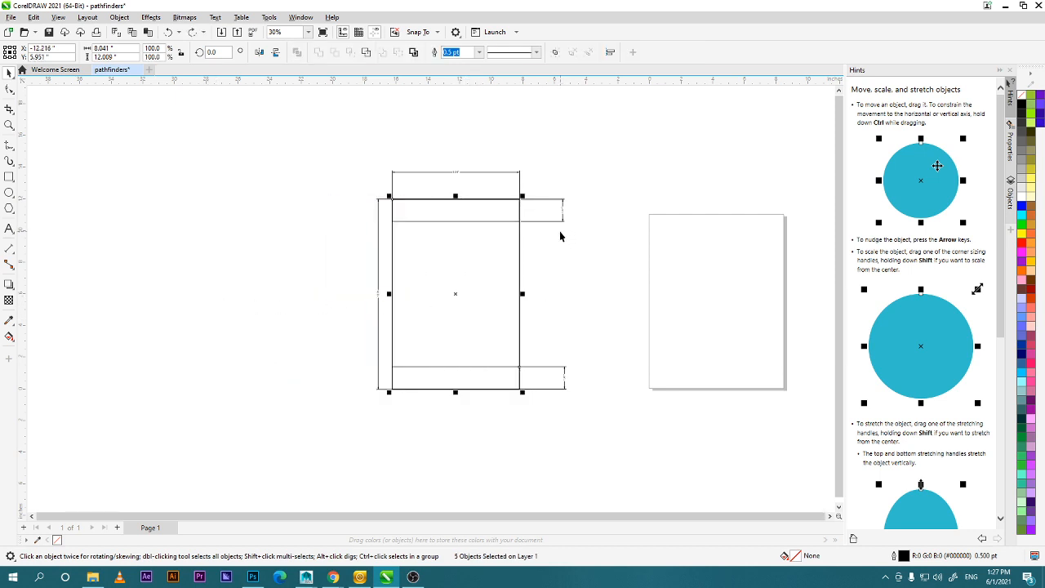
Try adding the upper small dimension to the selection, and try moving the five rectangles left without it.
click(545, 226)
drag(545, 226, 617, 208)
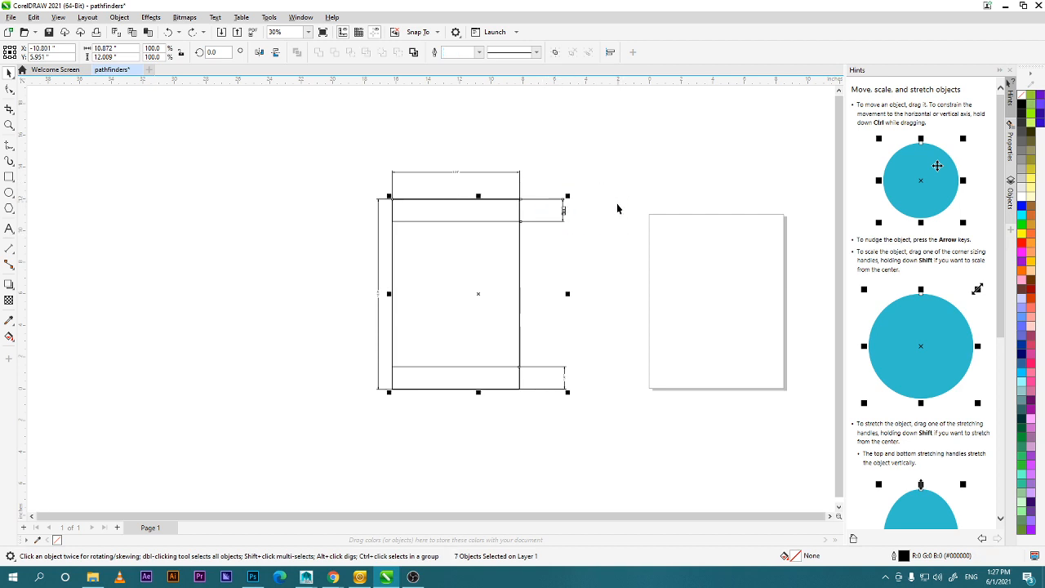
drag(589, 166, 578, 240)
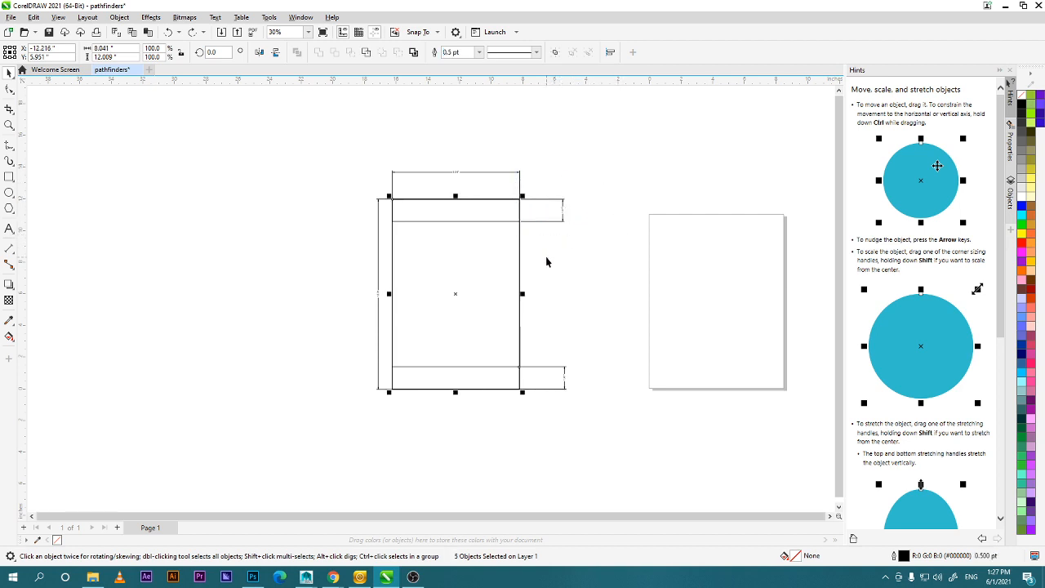
drag(467, 325, 285, 296)
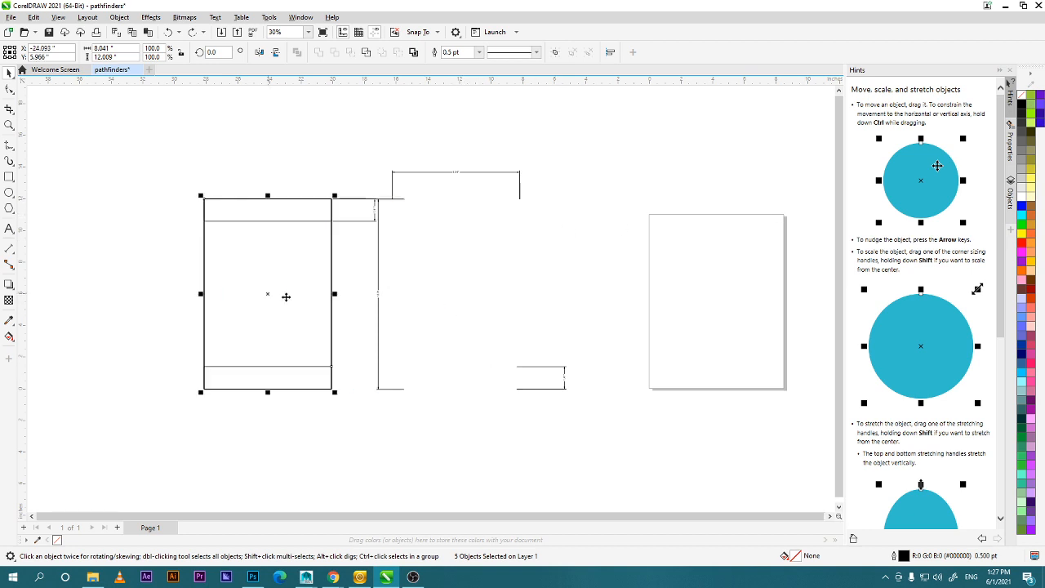
key(Escape)
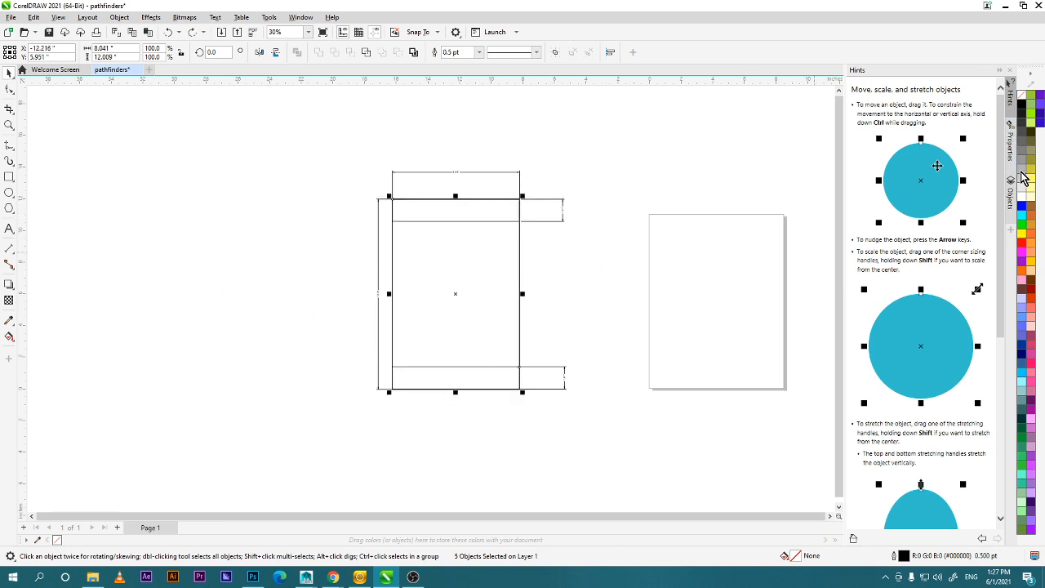
Try moving all five rectangles, picked one by one in the object list, to the left of the dimension lines.
click(1011, 143)
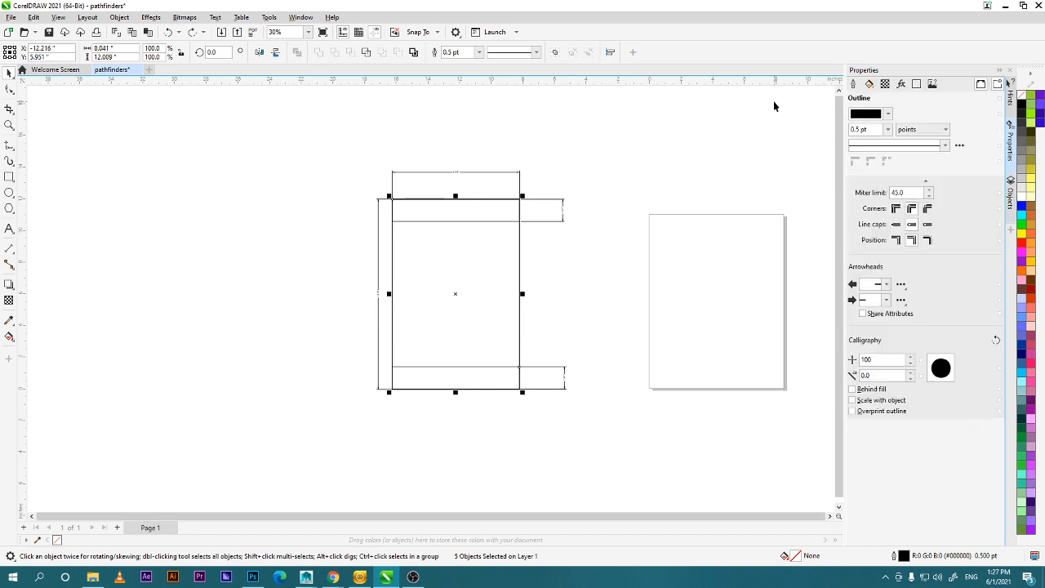
click(1011, 196)
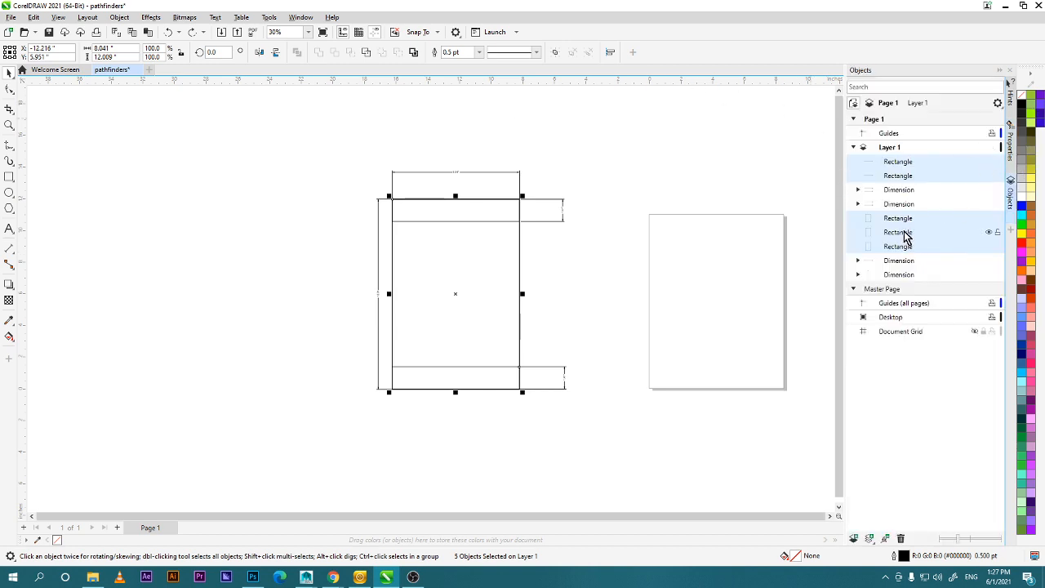
click(913, 167)
ctrl+click(918, 175)
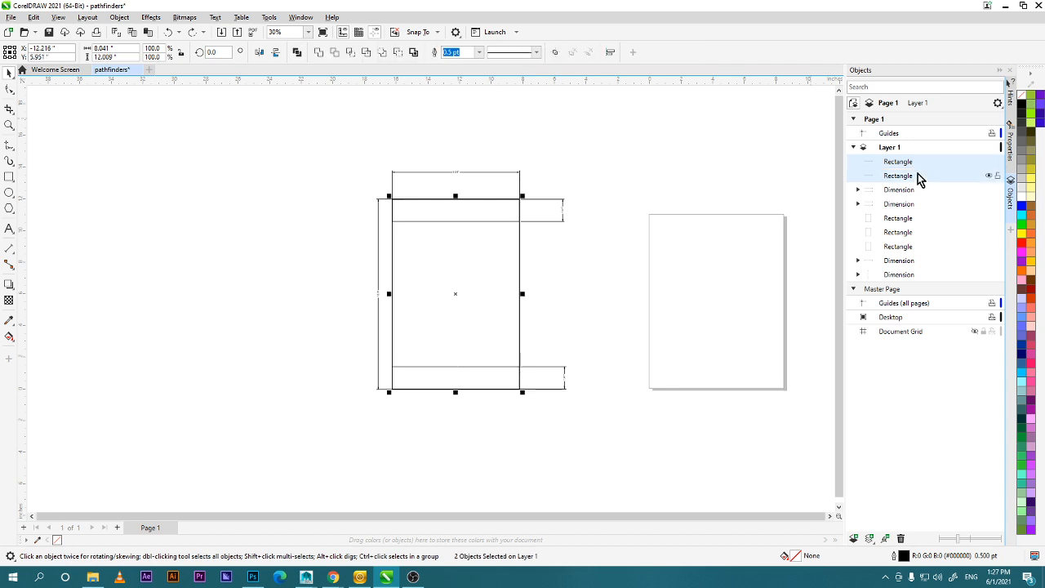
ctrl+click(913, 219)
ctrl+click(907, 233)
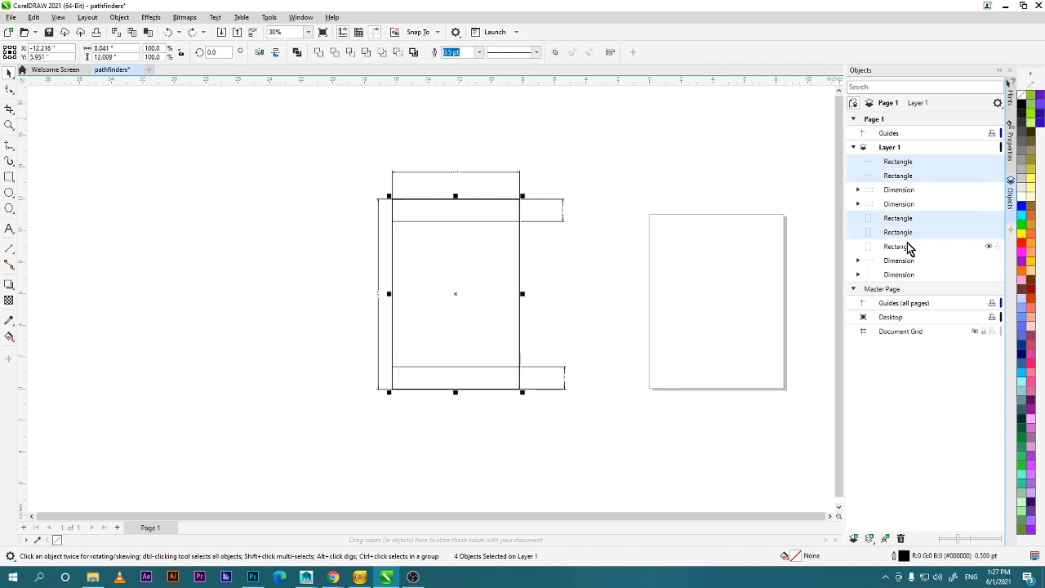
ctrl+click(907, 247)
drag(504, 200, 263, 171)
key(ctrl+z)
Pick out one duplicate of the full-height rectangle, move it clear of the layout and delete it.
click(551, 204)
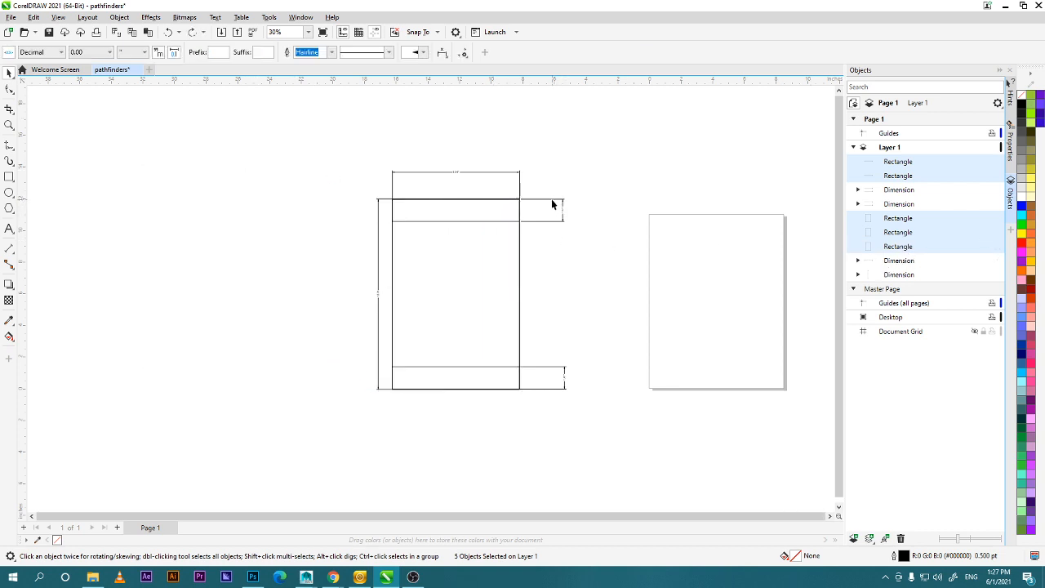
click(859, 205)
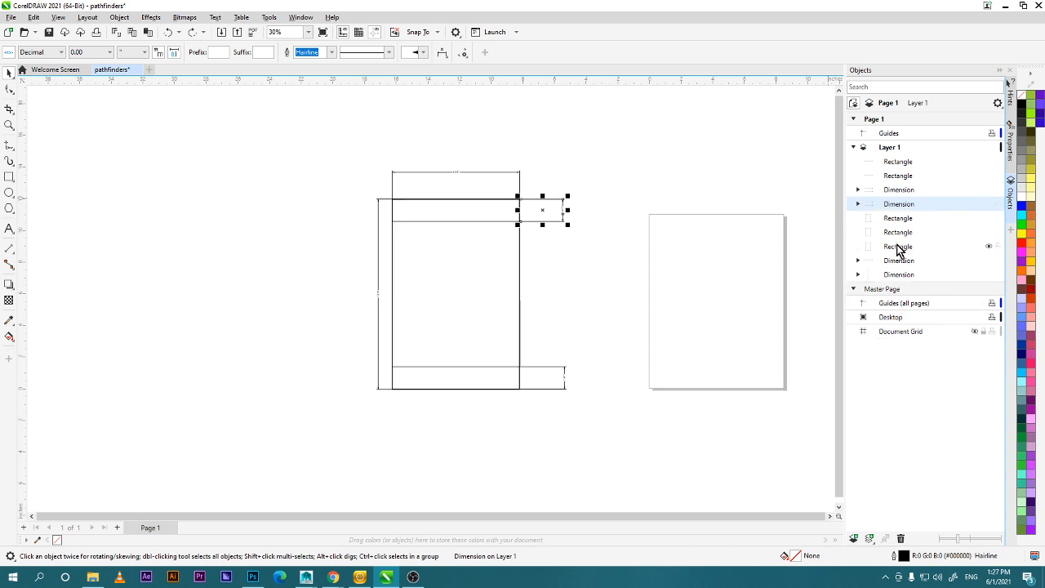
click(898, 220)
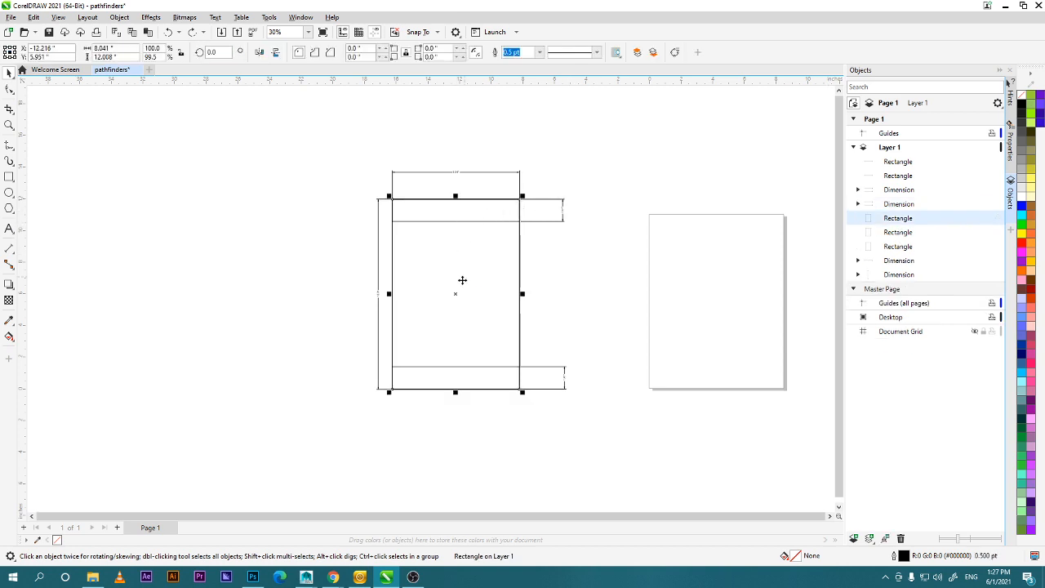
drag(462, 280, 206, 253)
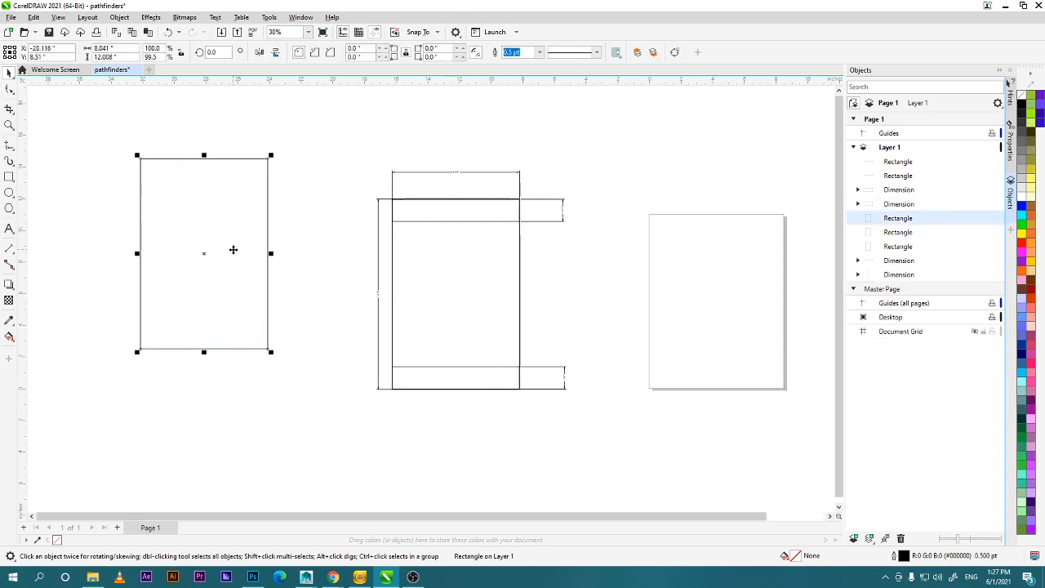
key(Delete)
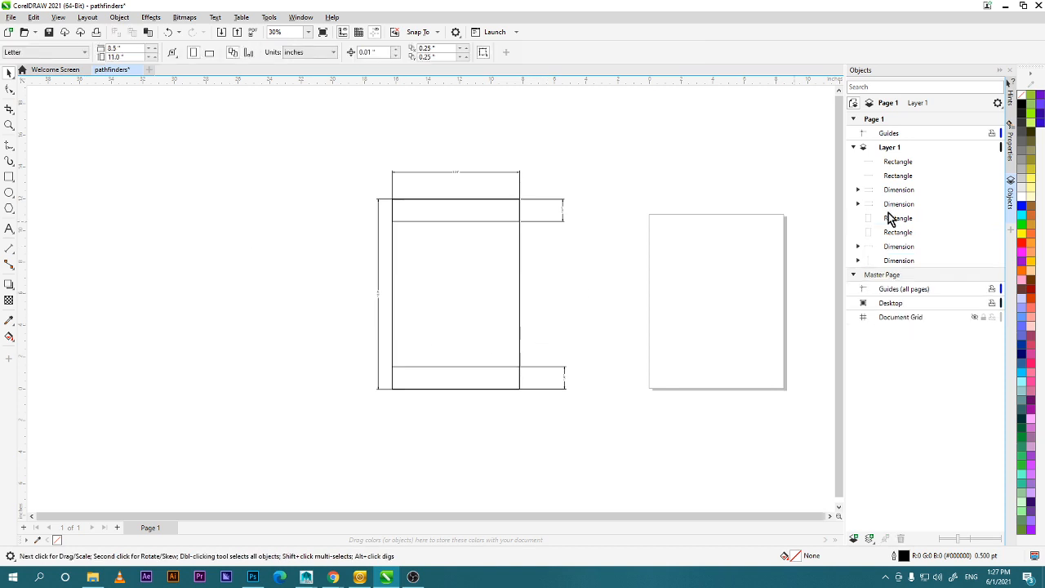
Try moving the two full-height rectangles and both strips together to the left, away from the dimension lines.
ctrl+click(921, 218)
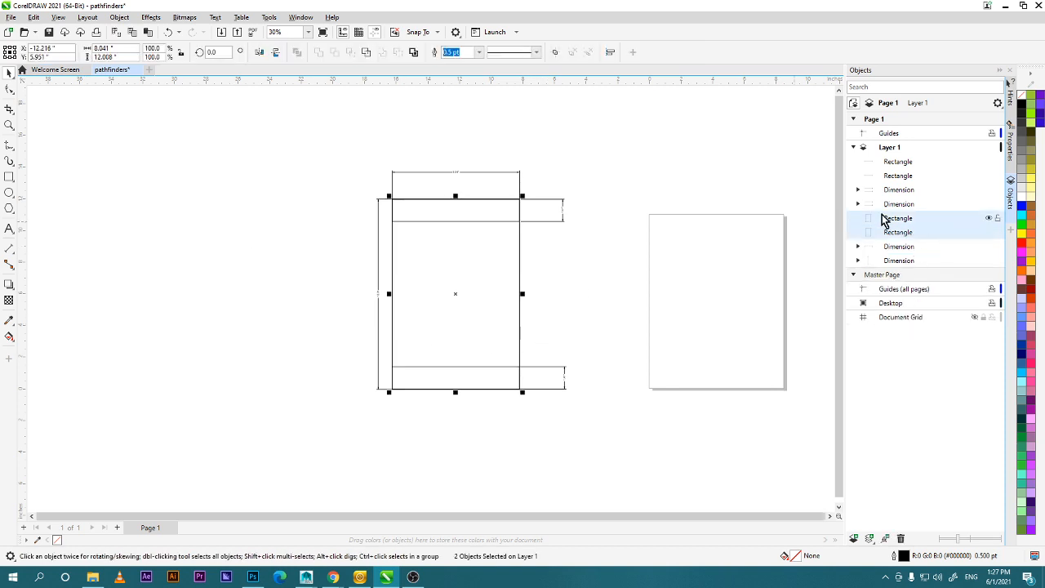
ctrl+click(923, 176)
ctrl+click(926, 162)
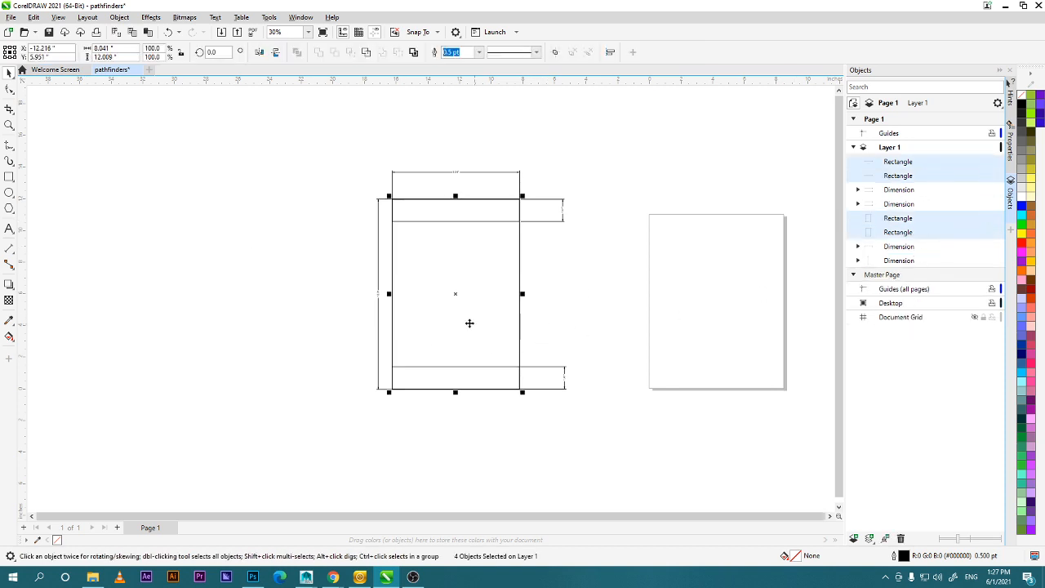
drag(457, 294, 240, 297)
key(ctrl+z)
Inspect the text entries of the two strip dimensions in the object list and select both dimensions.
click(858, 204)
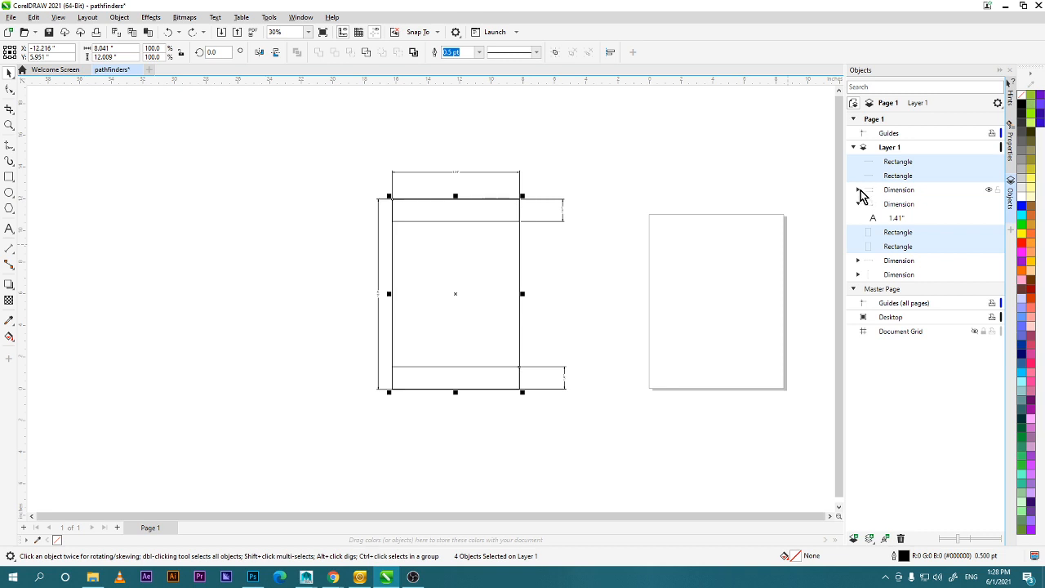
click(858, 190)
click(858, 191)
click(858, 204)
click(901, 206)
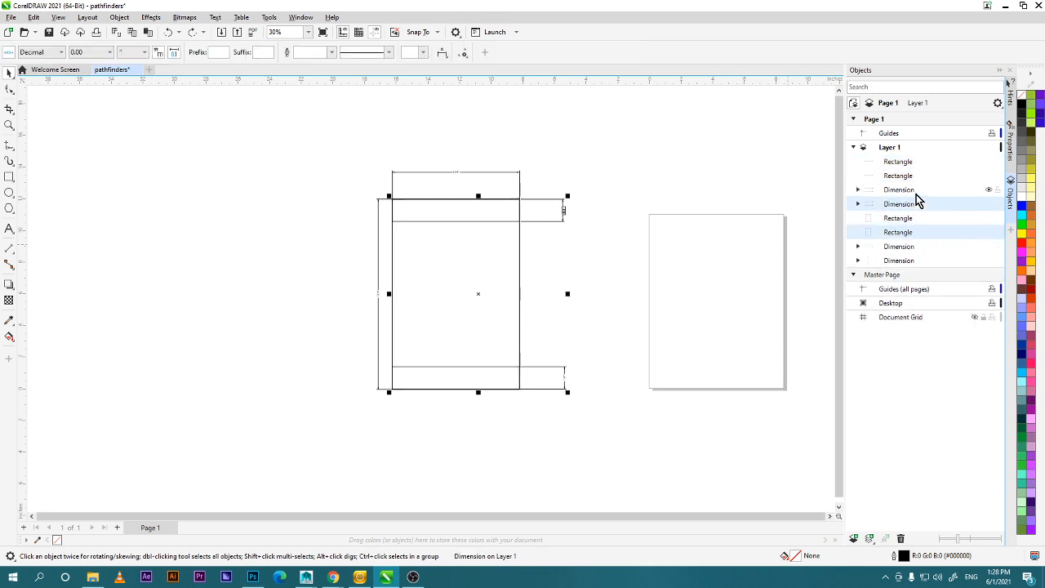
ctrl+click(916, 193)
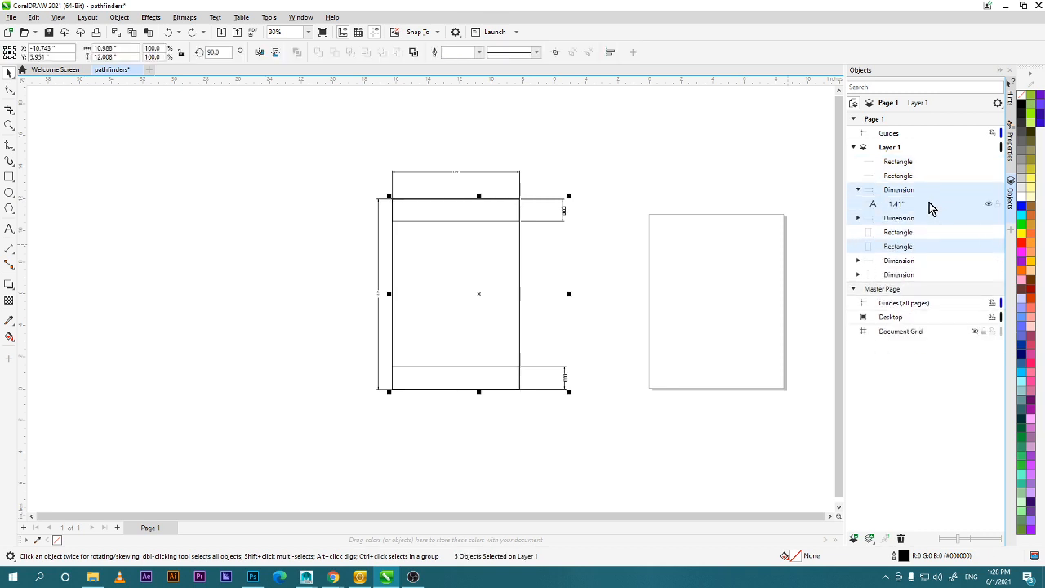
Try reordering the upper strip's dimension and the full-height rectangles within Layer 1.
mouse_move(914, 219)
mouse_down()
mouse_move(918, 275)
mouse_move(918, 218)
mouse_up()
click(922, 263)
click(859, 191)
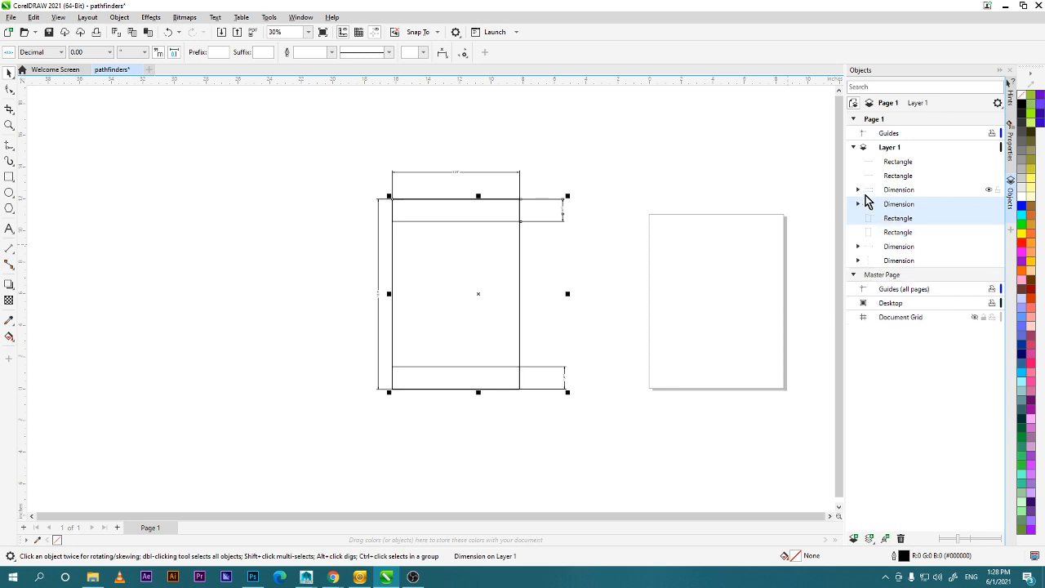
click(858, 191)
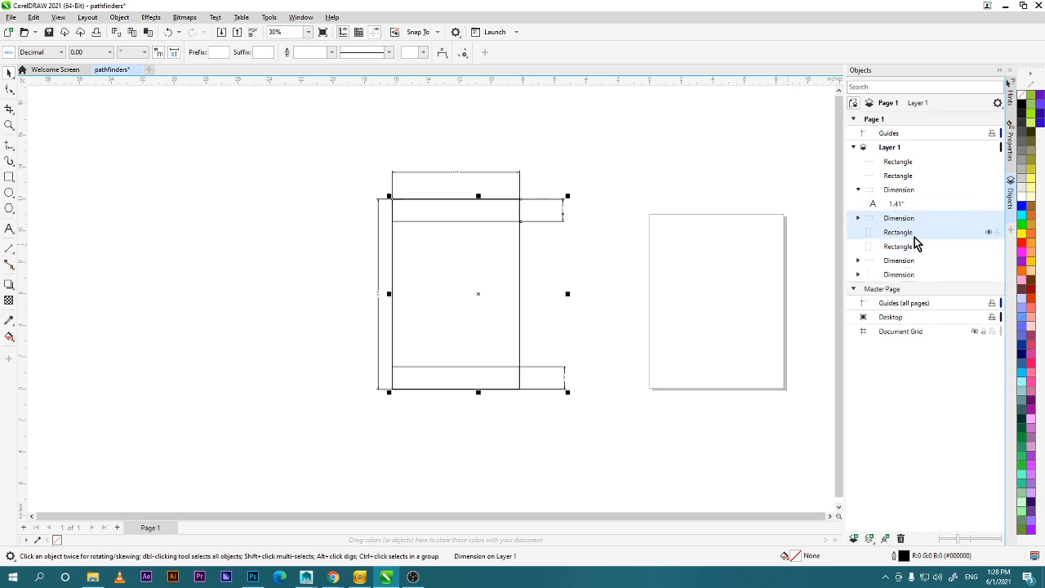
click(916, 238)
drag(912, 240, 912, 260)
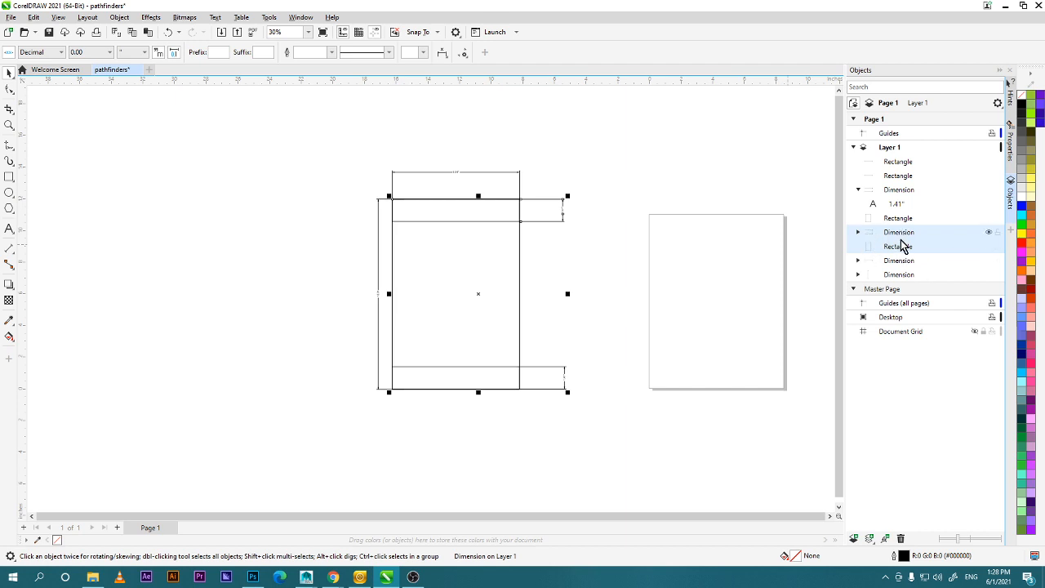
Toggle the visibility of the upper strip's dimension to identify it, and delete that dimension.
click(989, 233)
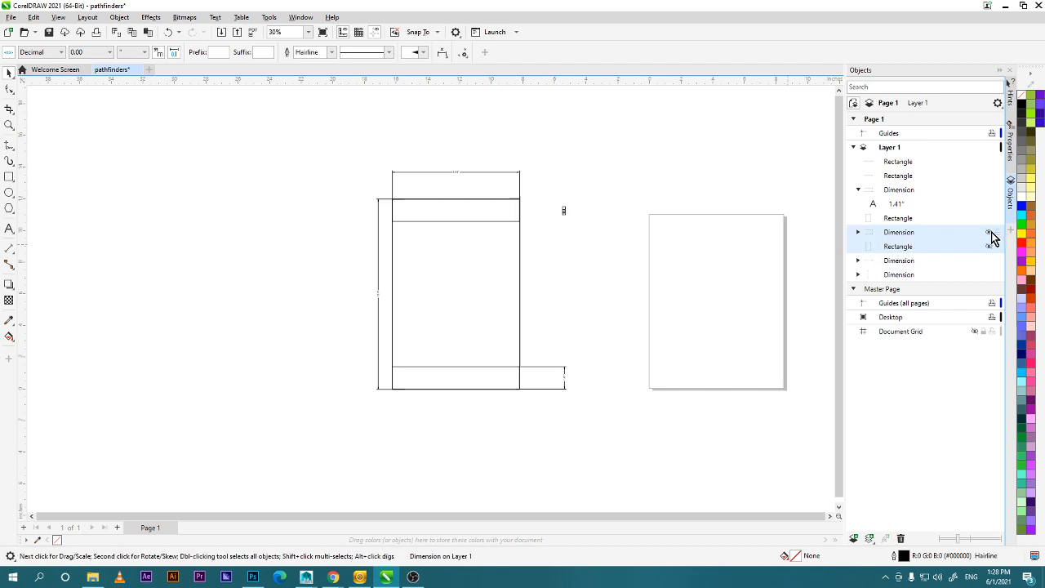
click(990, 233)
click(990, 233)
click(989, 235)
click(611, 216)
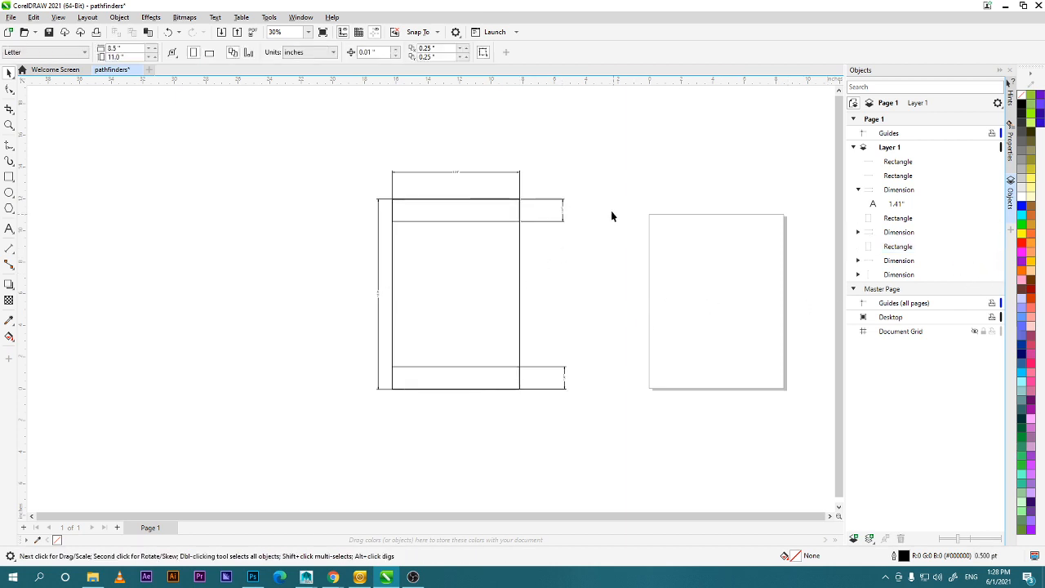
drag(547, 260, 549, 254)
click(549, 251)
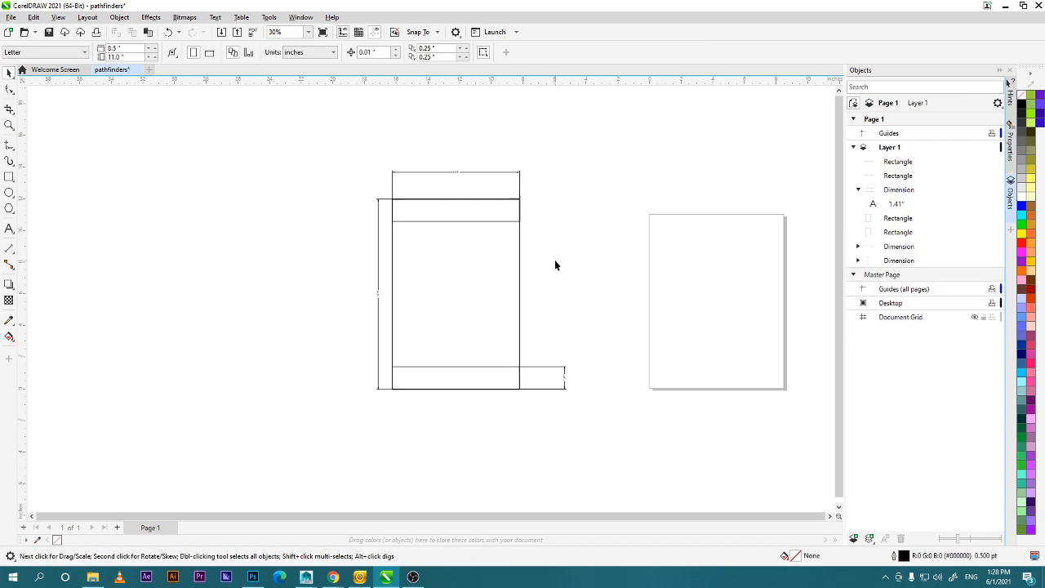
Copy the lower strip's 1.41" dimension and place the copy beside the top strip.
scroll(576, 252, up, 1)
click(537, 403)
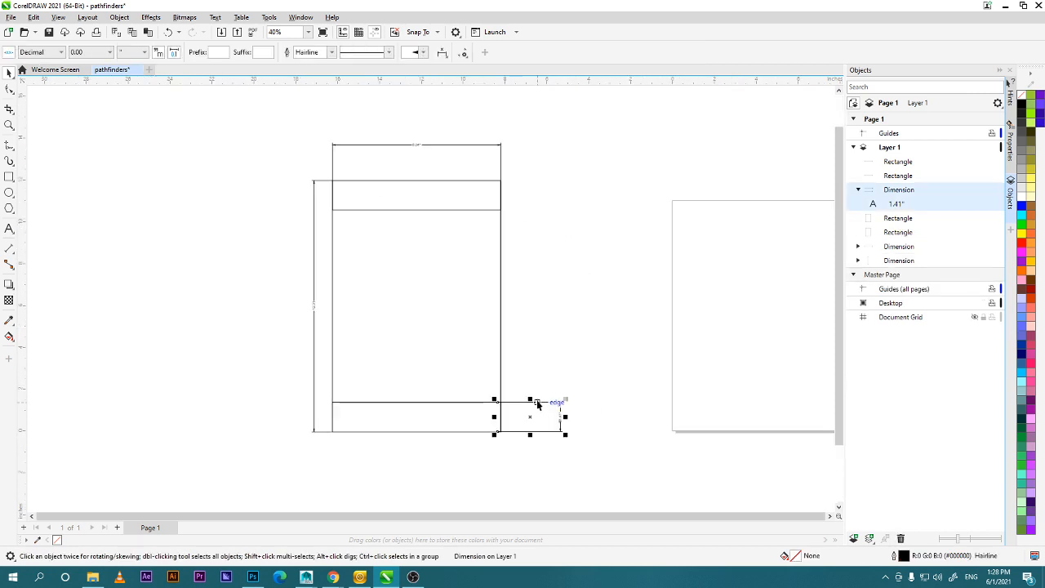
drag(537, 403, 547, 191)
click(470, 165)
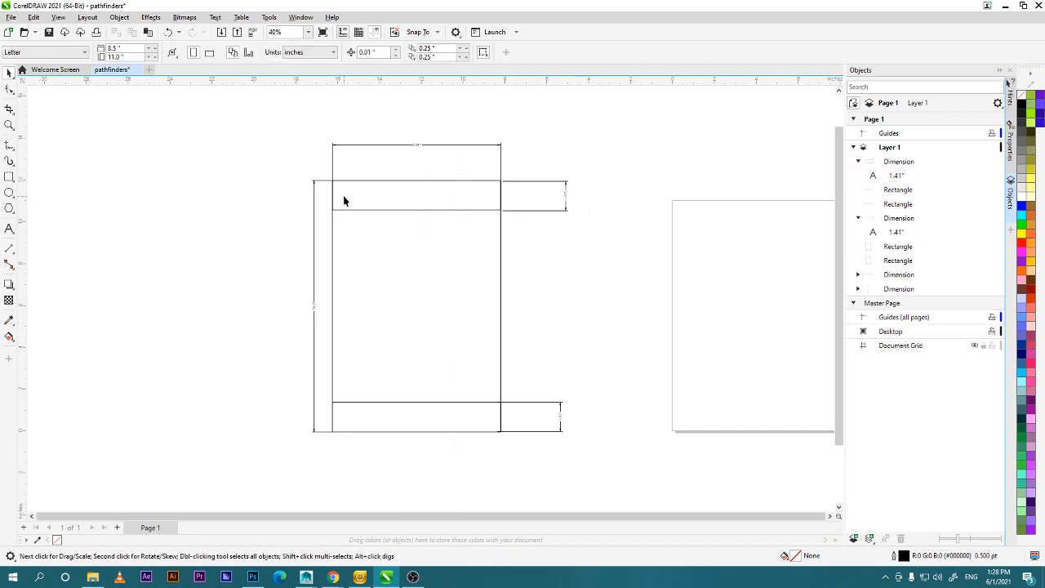
Select both strips and both full-height rectangles in the object list and move them left, well clear of the dimension lines.
click(925, 205)
ctrl+click(927, 206)
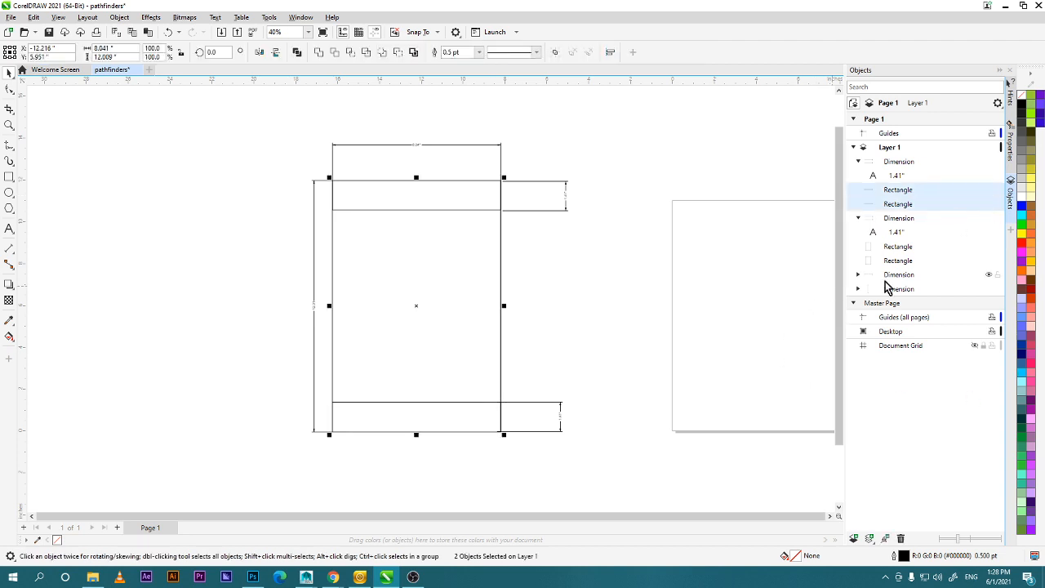
ctrl+click(911, 248)
ctrl+click(920, 261)
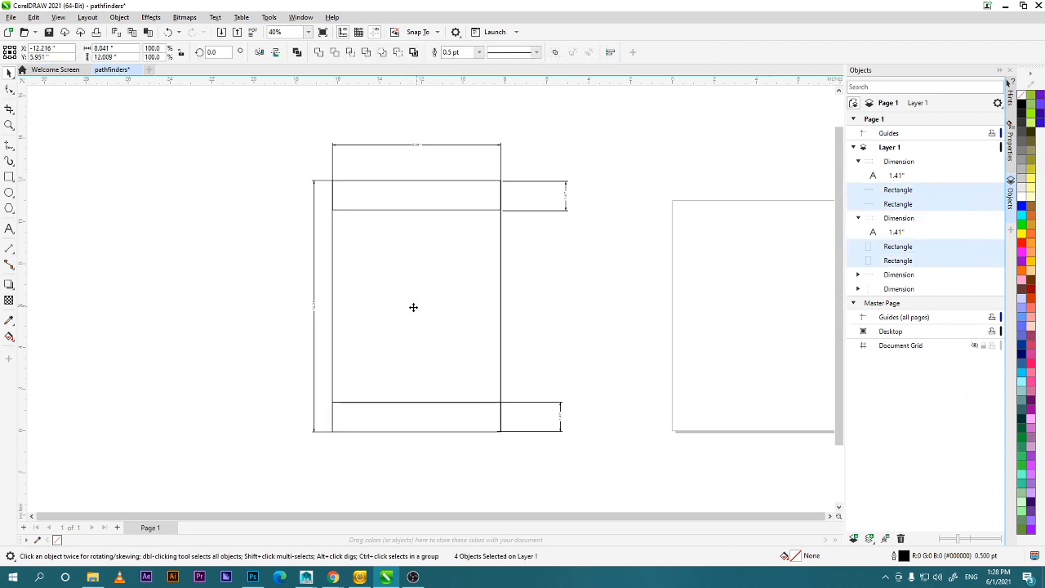
drag(501, 326, 277, 306)
drag(416, 322, 585, 302)
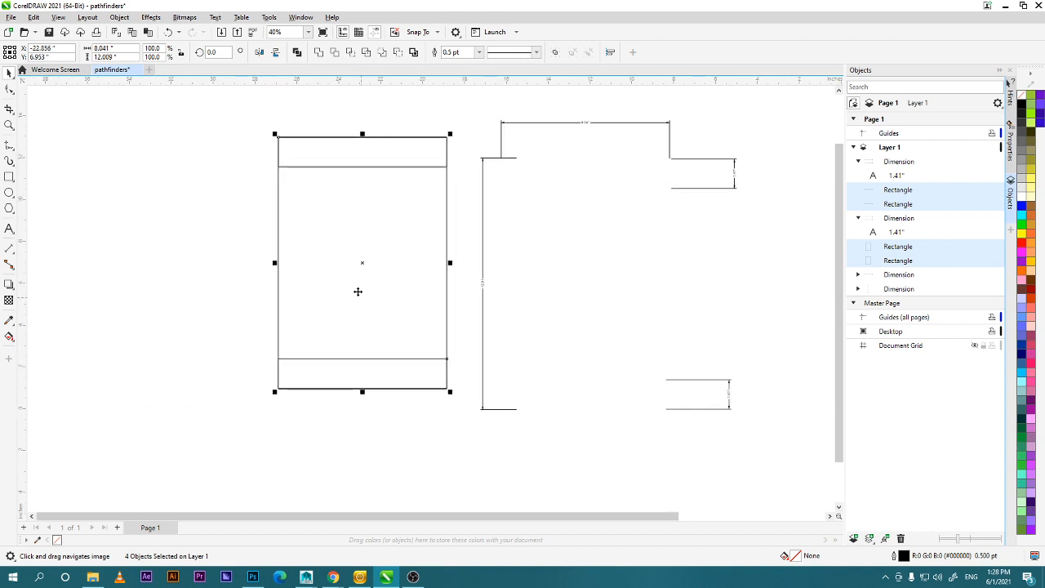
drag(386, 285, 433, 297)
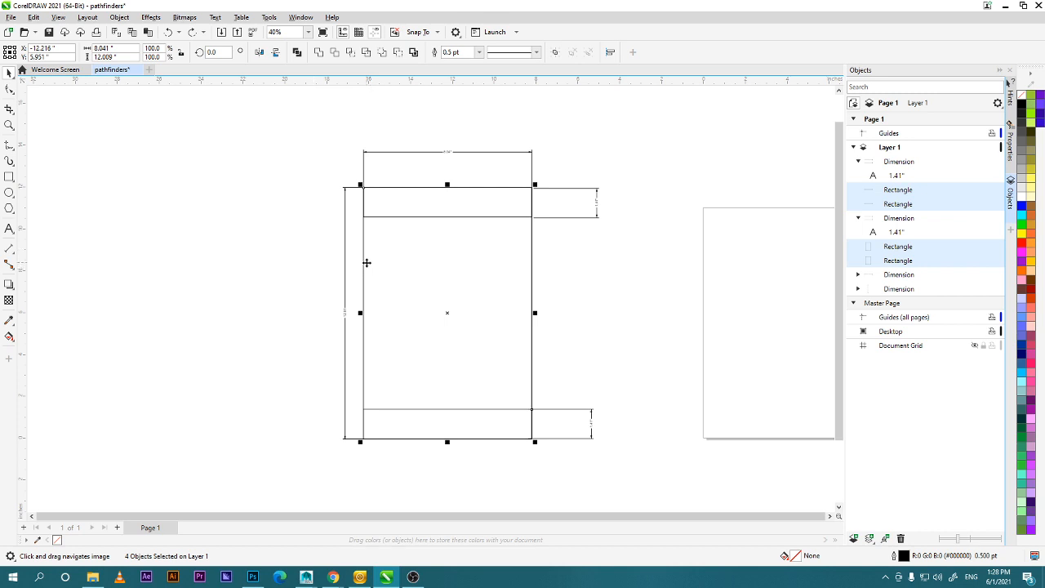
drag(444, 306, 140, 278)
drag(230, 320, 335, 329)
drag(221, 290, 234, 308)
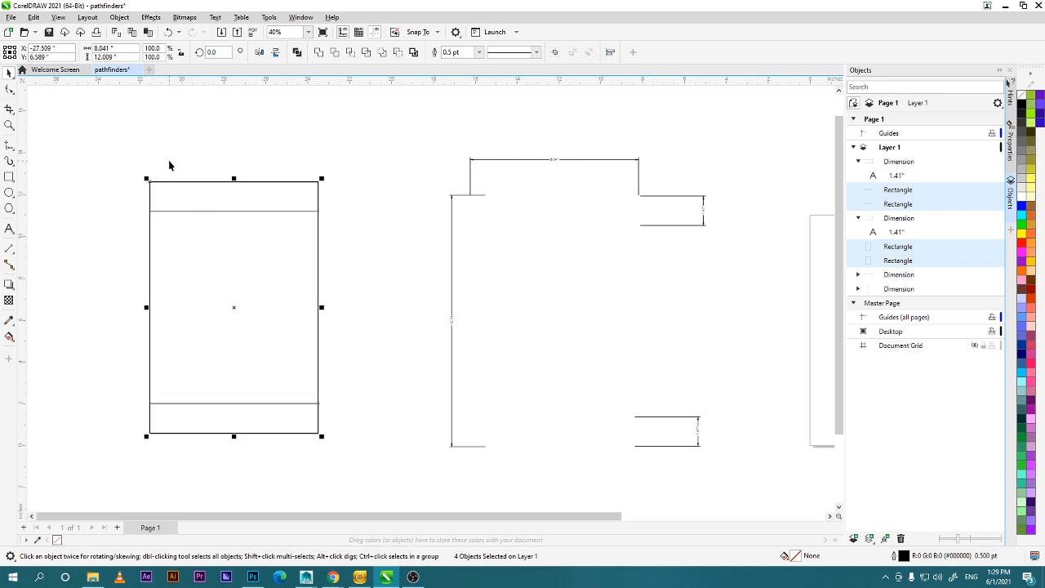
Try welding the four selected rectangles into a single outline.
click(317, 54)
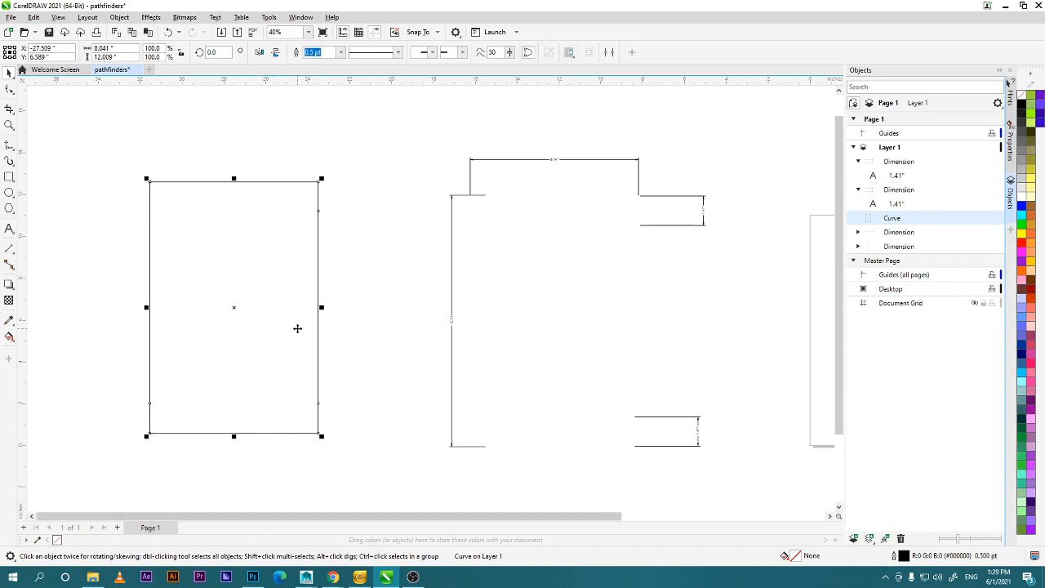
key(ctrl+z)
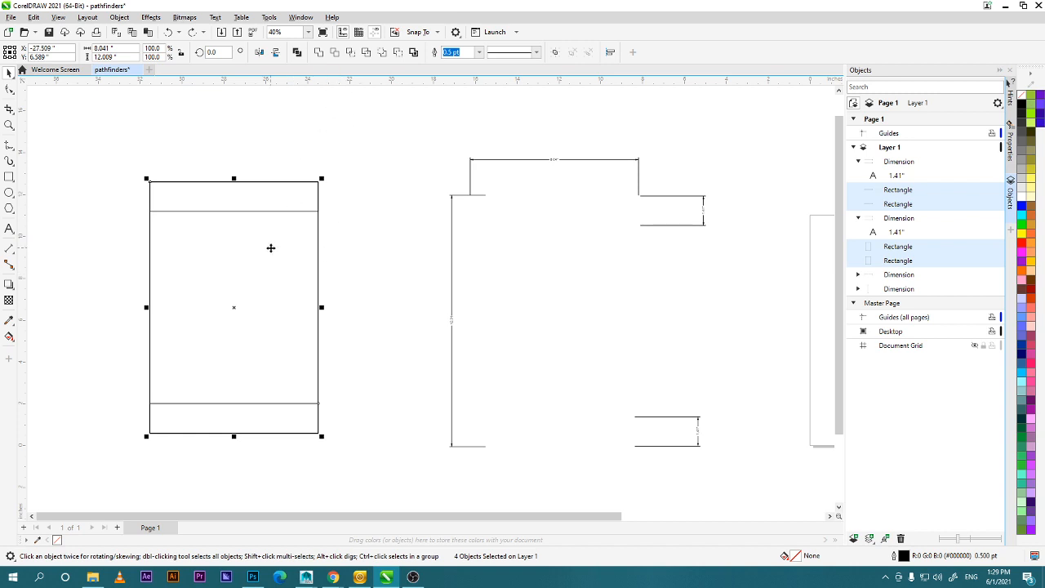
Trim the four selected rectangles and move the remaining full-height rectangle about 6 inches to the right.
click(336, 54)
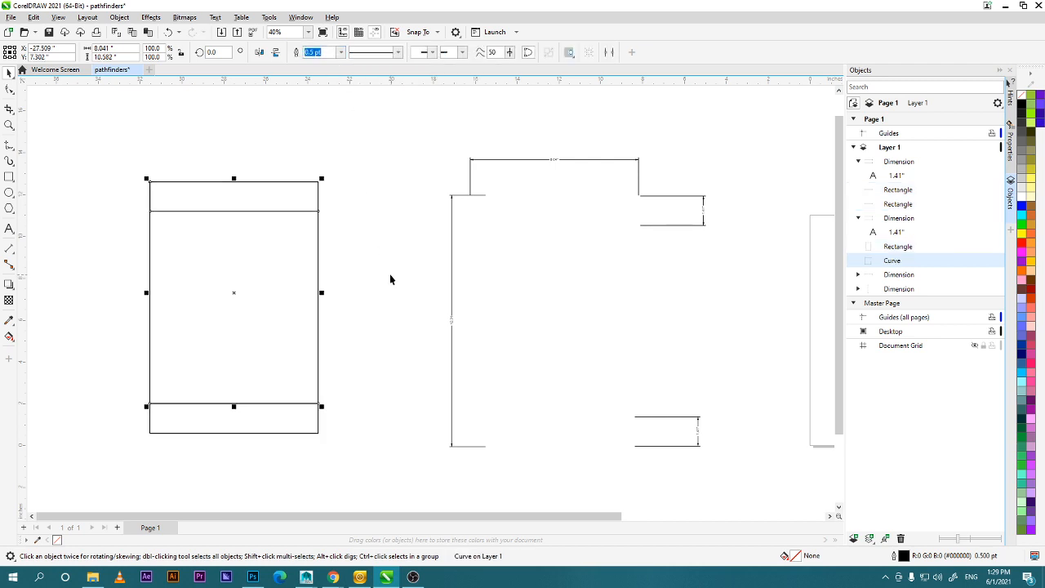
click(390, 279)
click(317, 299)
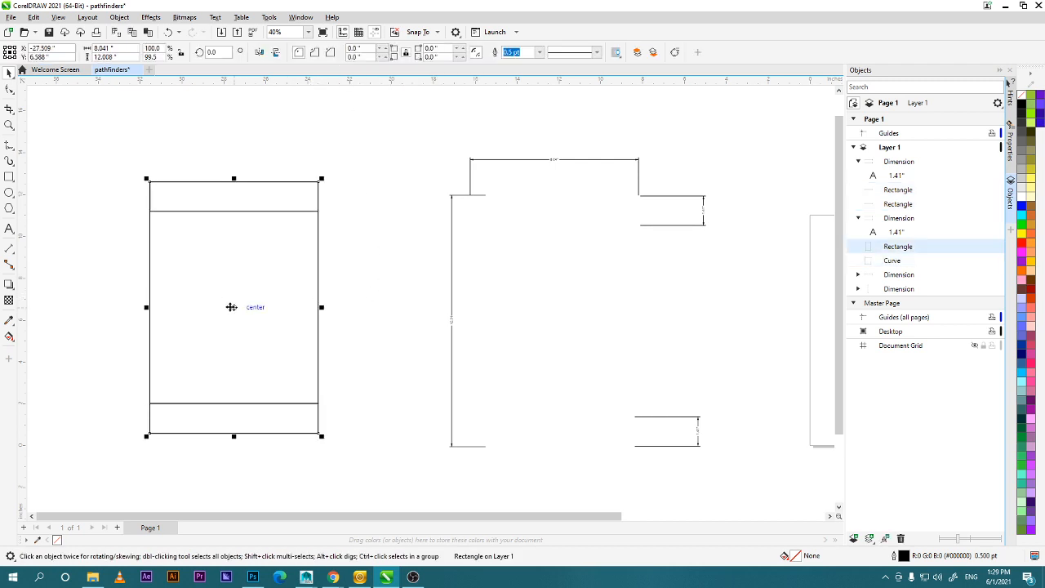
drag(231, 305, 357, 299)
Try moving the top strip and the bottom strip off the trimmed shape, undoing each move.
click(184, 207)
drag(237, 196, 187, 154)
key(ctrl+z)
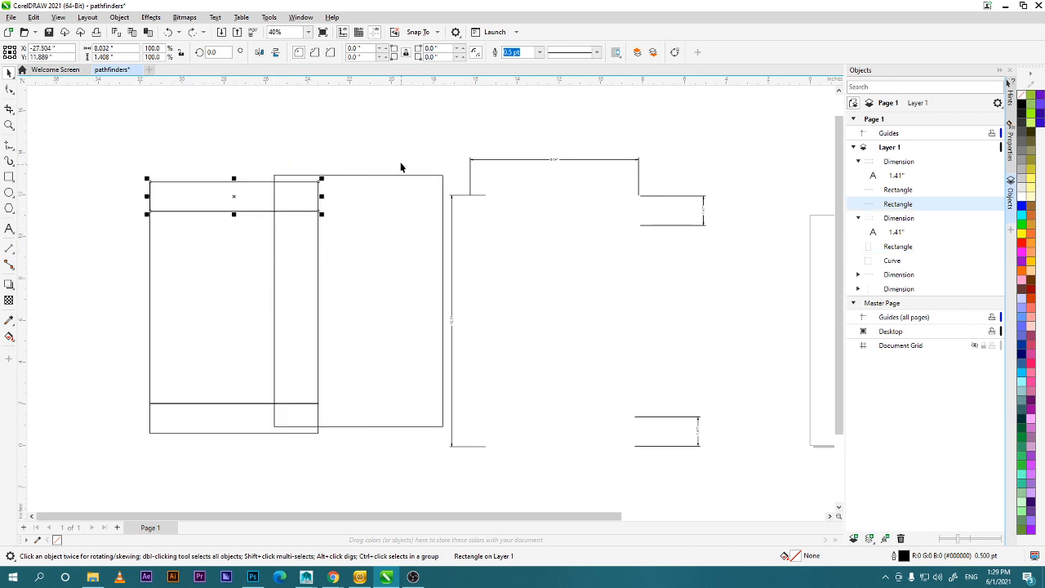
click(215, 404)
drag(245, 417, 226, 466)
key(ctrl+z)
Try moving the top strip straight up off the trimmed shape, and undo the move.
click(195, 210)
drag(149, 197, 147, 198)
click(281, 248)
click(243, 209)
drag(243, 209, 243, 183)
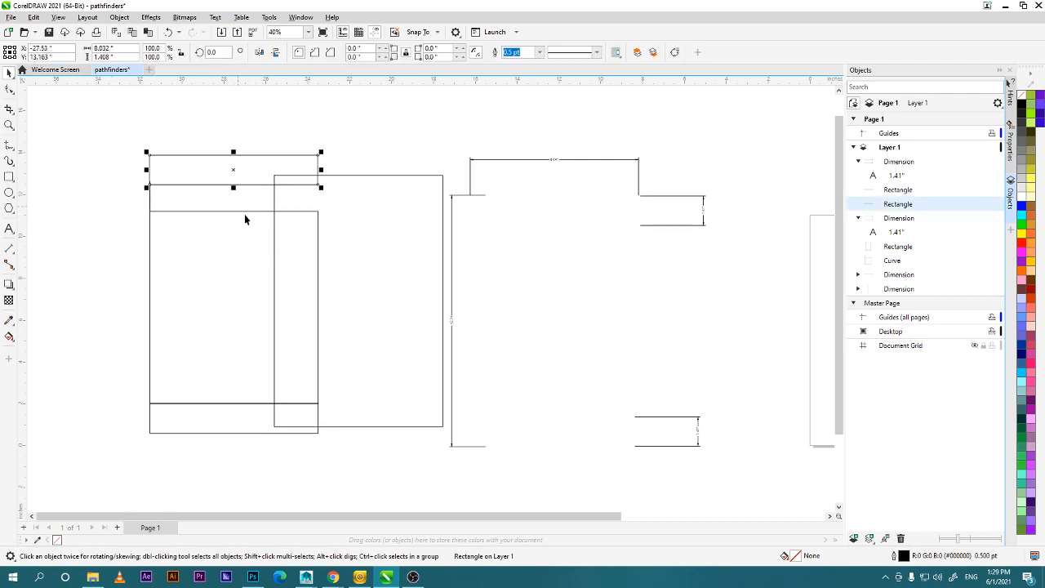
click(245, 302)
key(ctrl+z)
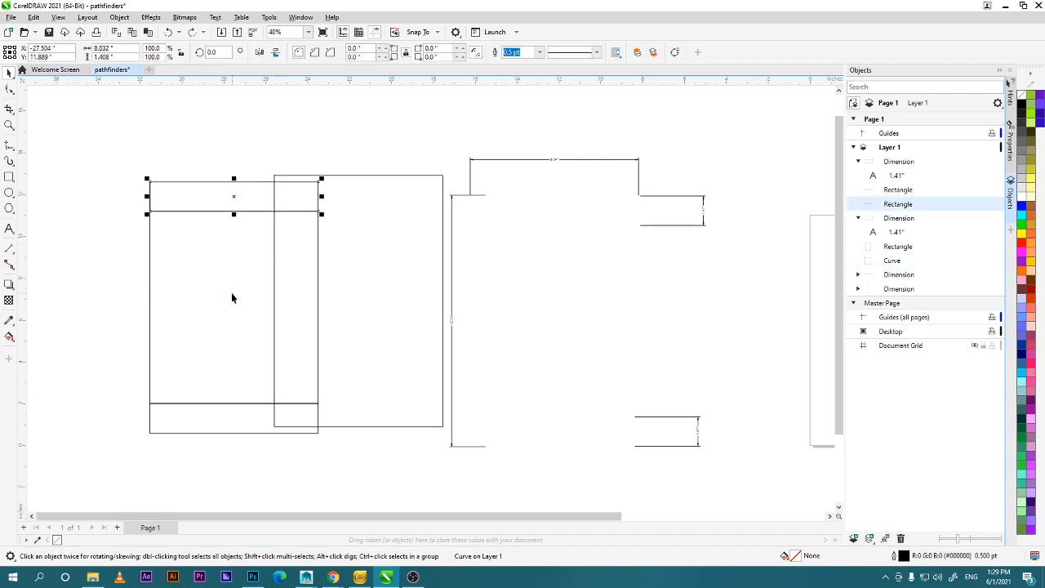
Delete the full-height rectangle that overlaps the trimmed layout.
click(365, 214)
click(444, 213)
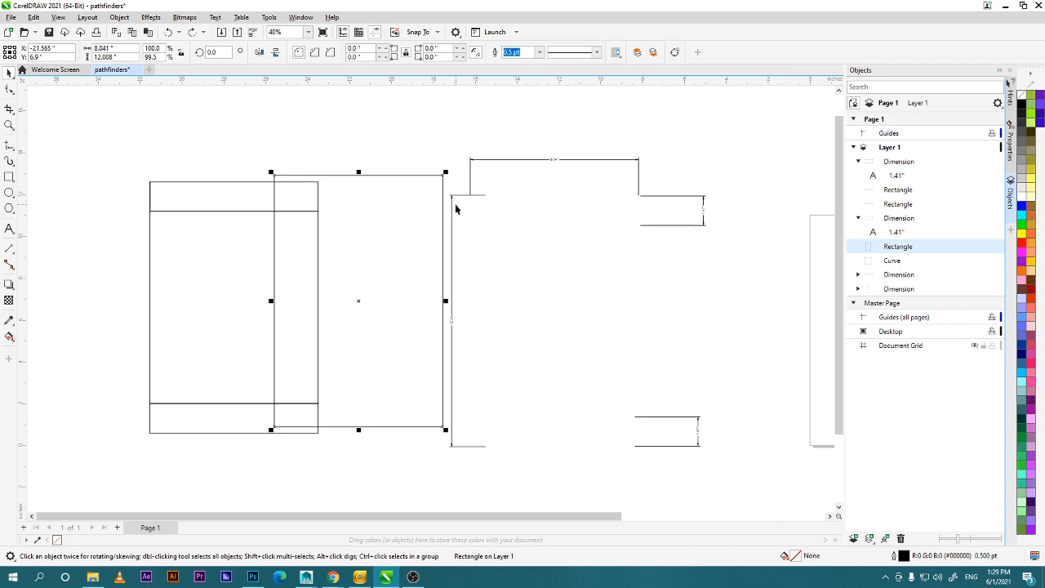
key(Delete)
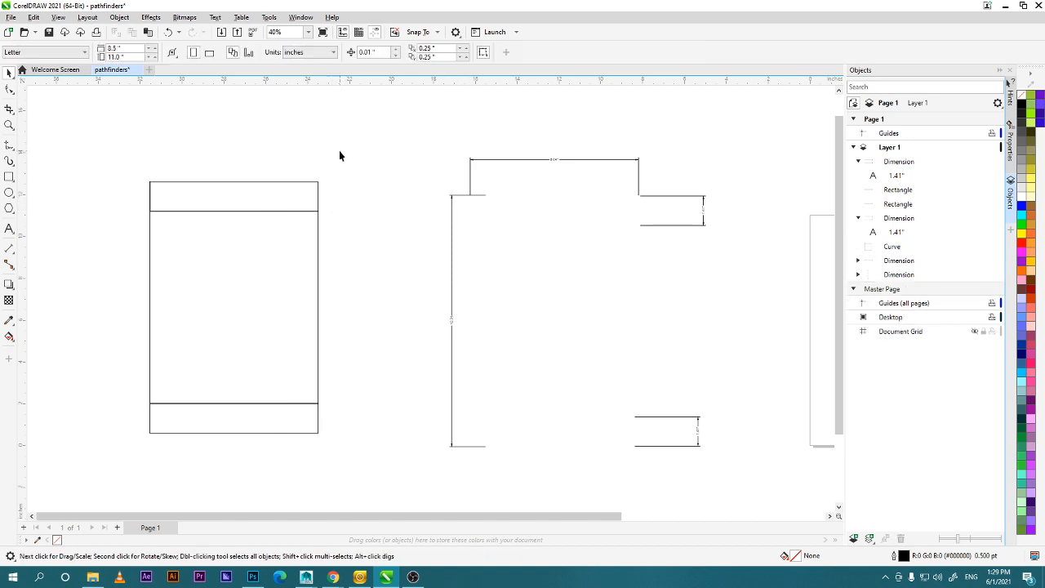
drag(340, 155, 89, 460)
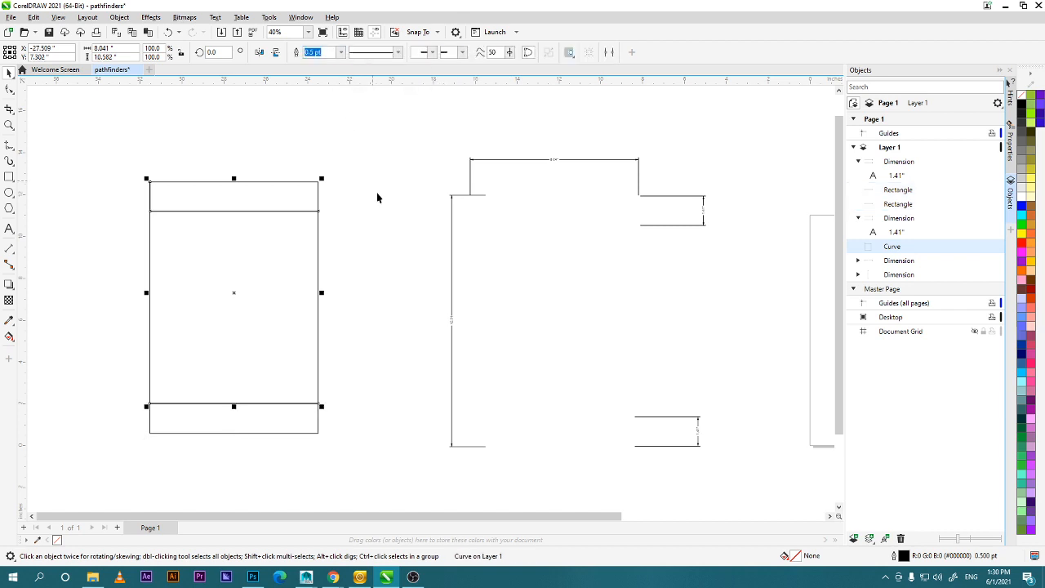
Try pulling the trimmed middle shape and the two strips apart, and undo back to before the full-height rectangle's deletion.
click(311, 321)
click(319, 298)
drag(234, 299, 363, 296)
click(214, 212)
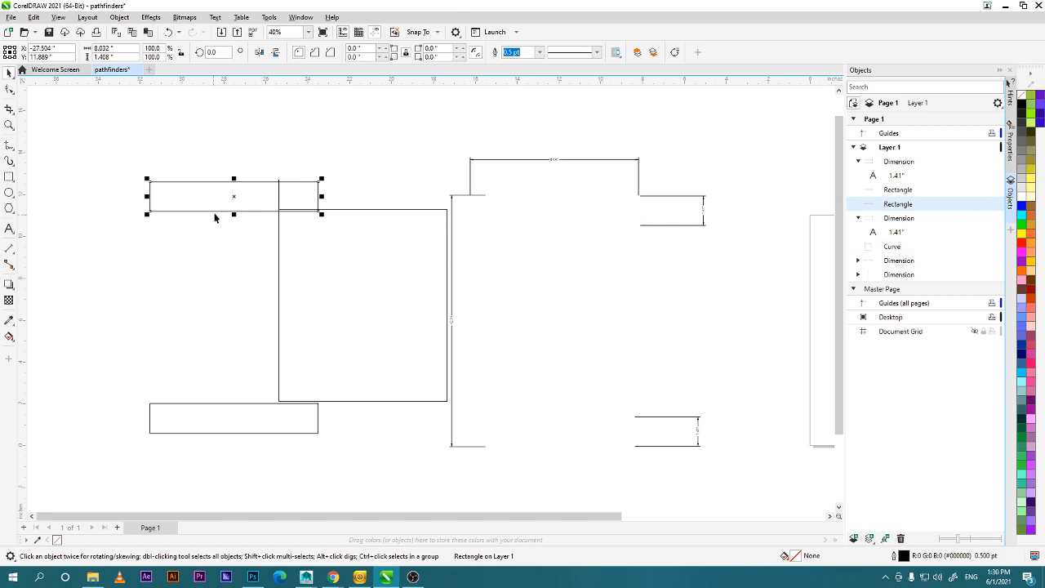
drag(234, 201, 154, 175)
click(208, 417)
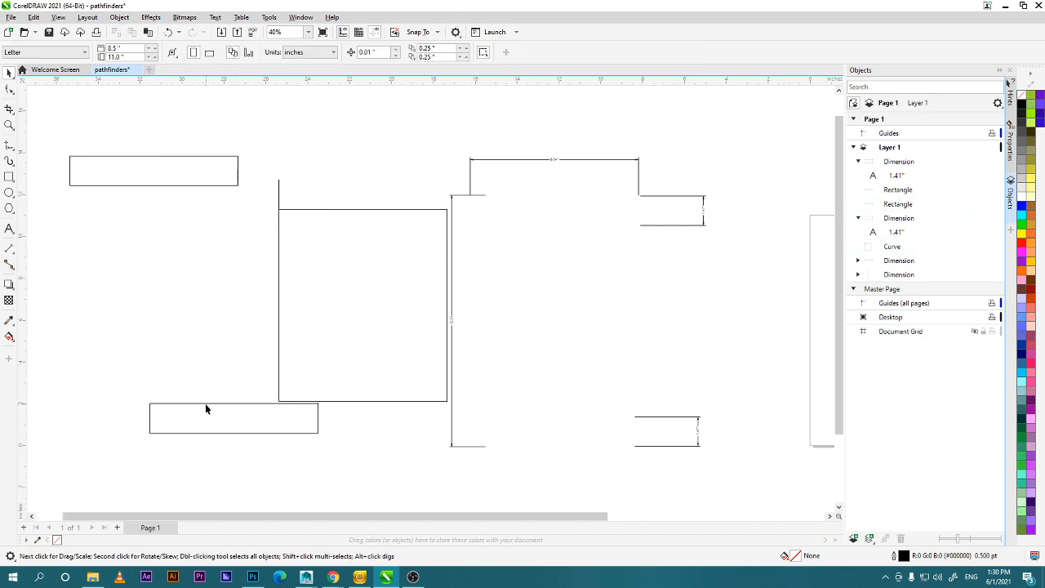
click(204, 403)
drag(234, 418, 178, 433)
key(ctrl+z)
key(ctrl+z)
key(ctrl+z)
key(ctrl+z)
key(ctrl+z)
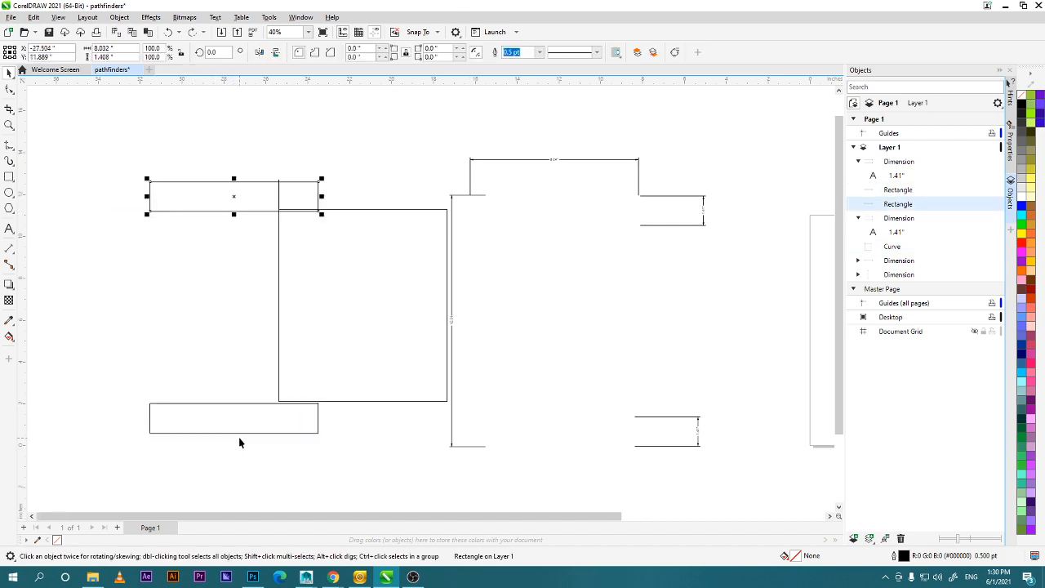
Delete the offset full-height rectangle, and select the three remaining pieces of the layout.
click(366, 279)
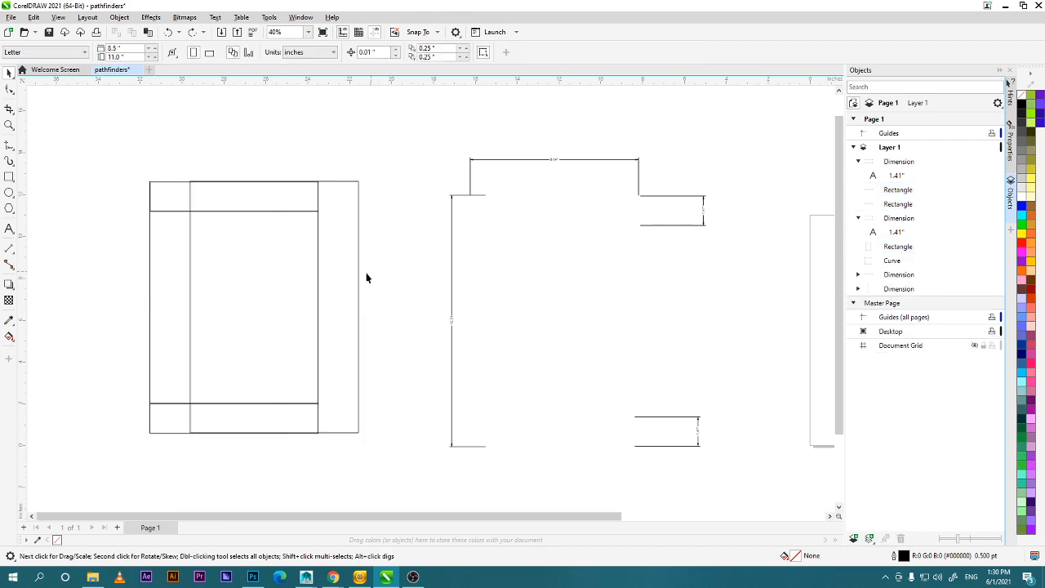
click(365, 288)
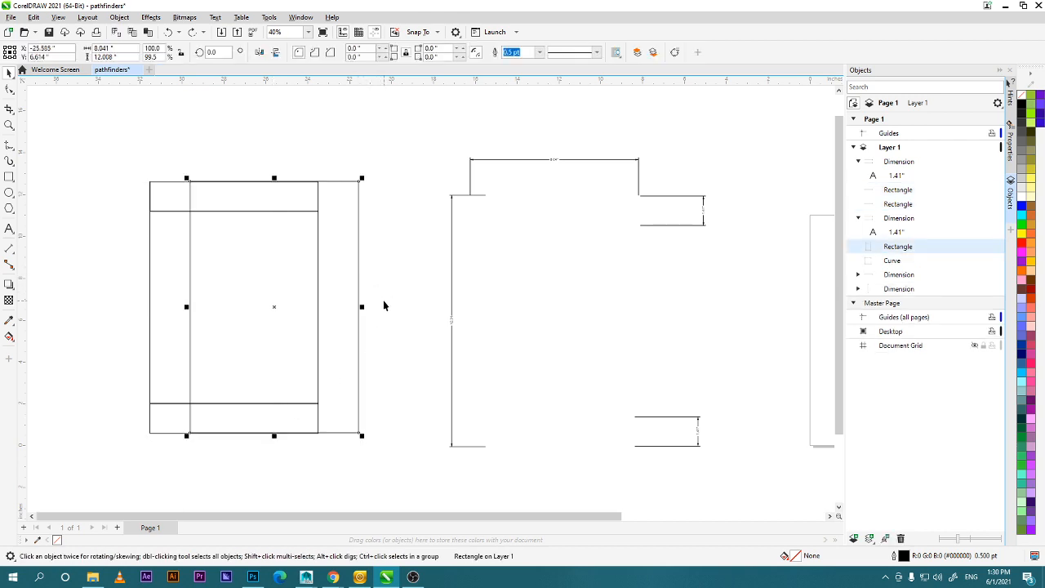
key(Delete)
drag(348, 144, 77, 472)
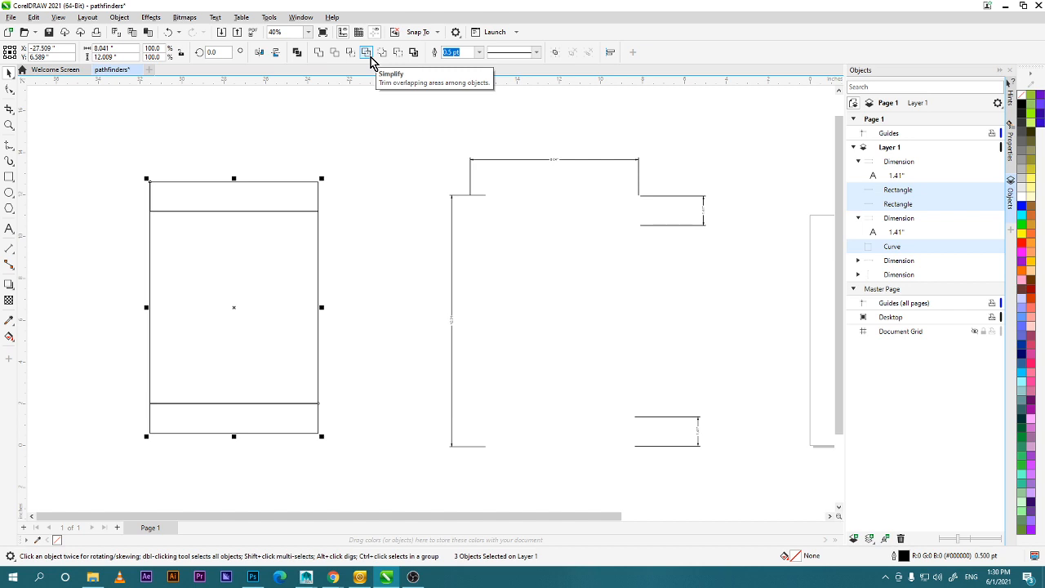
Try moving the top strip slightly up from the middle shape, and undo the move.
click(365, 218)
drag(304, 289, 364, 202)
scroll(327, 296, up, 1)
drag(312, 315, 350, 431)
click(317, 157)
drag(345, 151, 344, 131)
key(ctrl+z)
Move the top strip up about 0.3 inch to expose the upper edge of the middle shape.
scroll(216, 176, up, 4)
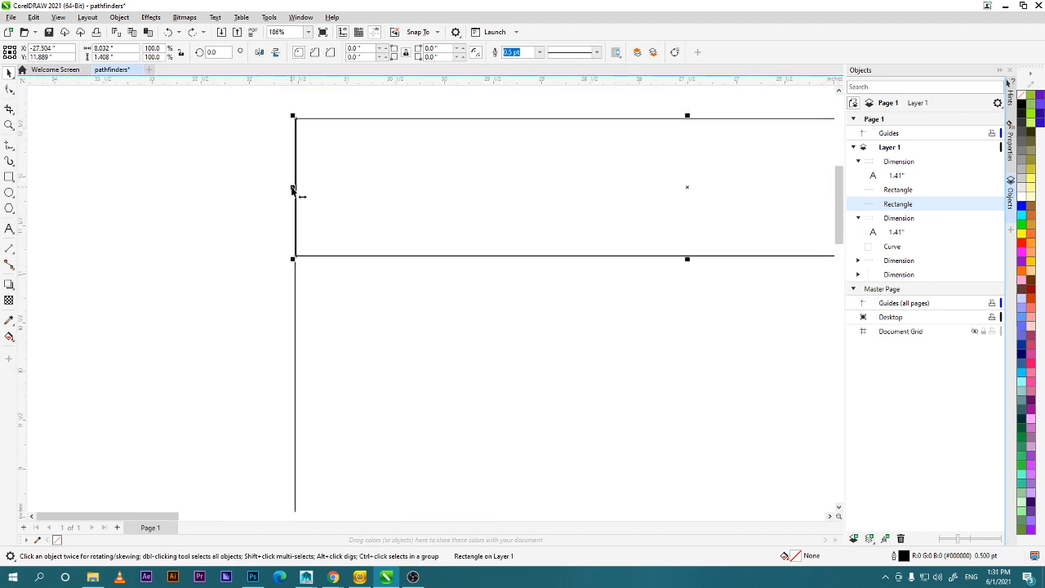
drag(293, 189, 291, 189)
click(266, 201)
click(361, 201)
drag(513, 208, 516, 177)
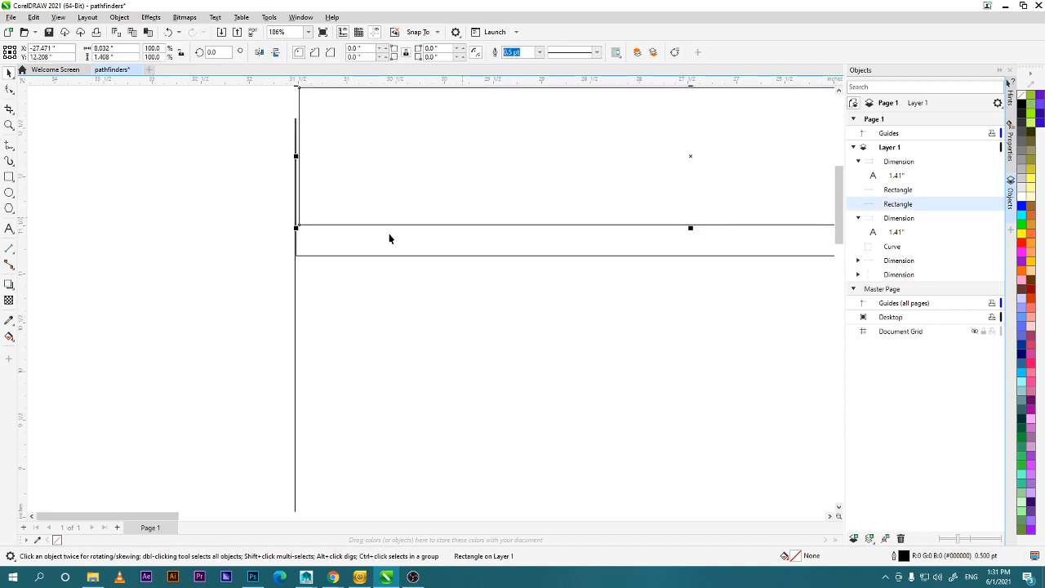
Move the trimmed middle shape about 1.3 inches to the left of its place below the top strip.
click(280, 235)
click(295, 236)
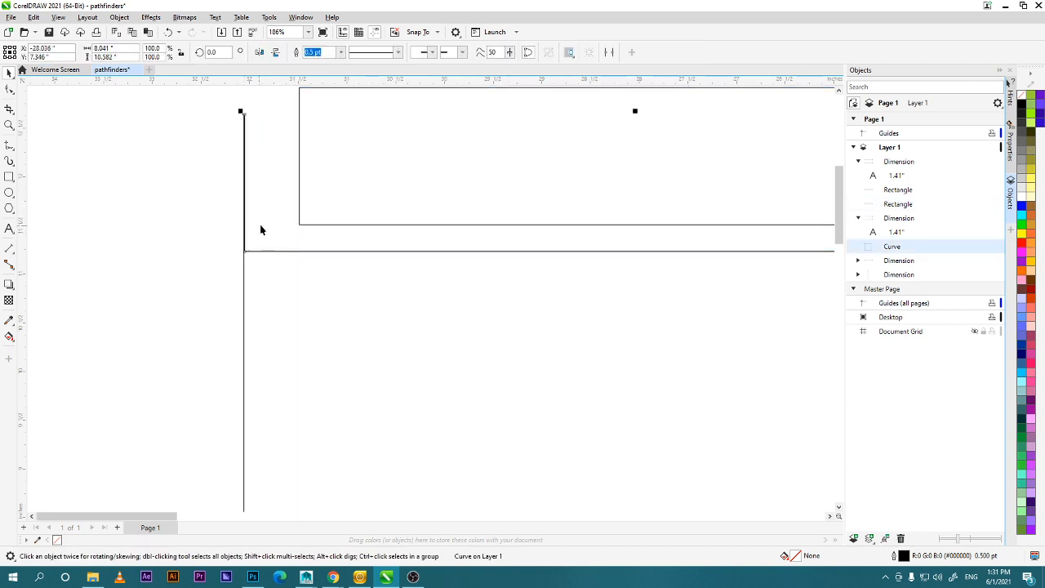
drag(294, 241, 170, 234)
Draw a rectangle about 1.5 by 1.8 inches over the leftover edge sticking up at the middle shape's upper-left corner.
scroll(240, 178, down, 4)
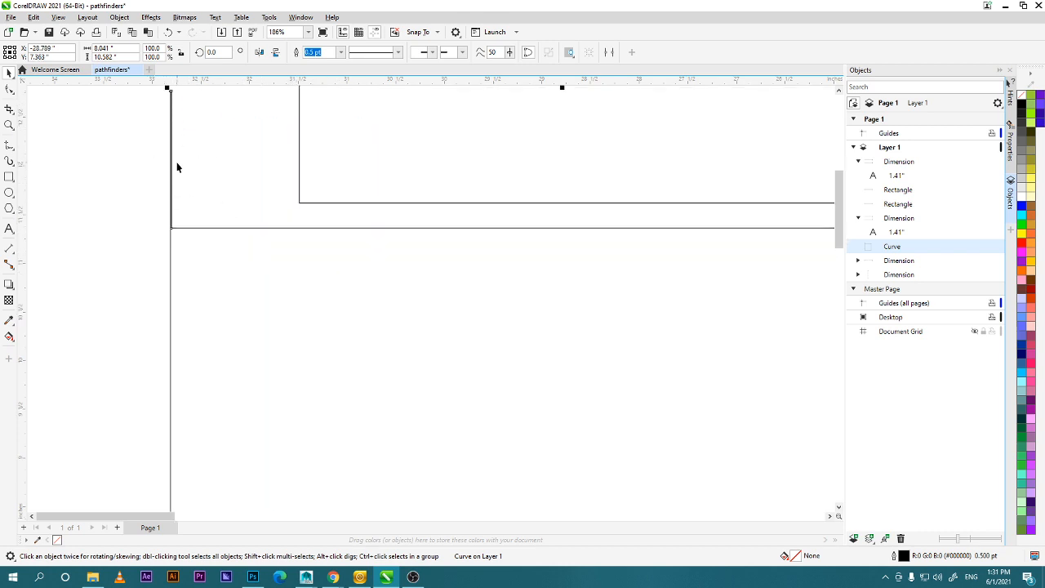
scroll(244, 183, down, 1)
drag(234, 202, 304, 279)
scroll(302, 268, up, 2)
drag(273, 217, 264, 297)
click(9, 176)
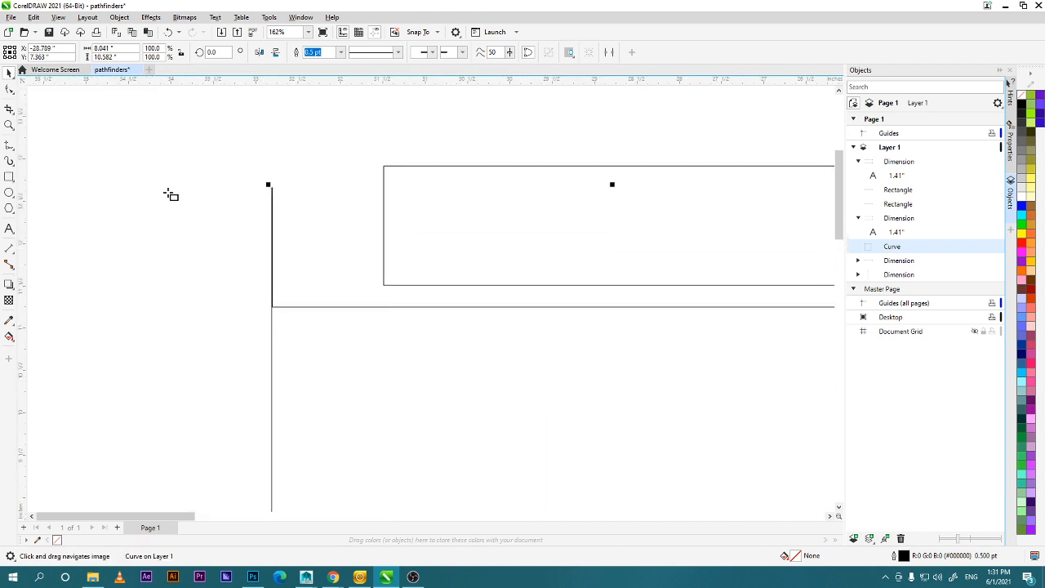
drag(196, 151, 325, 310)
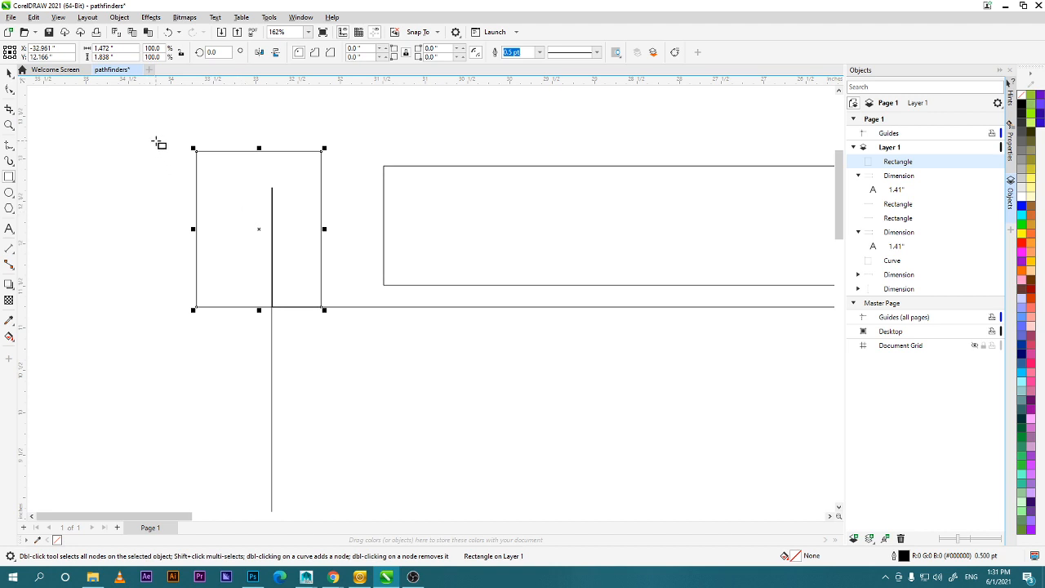
Select the small rectangle together with the middle shape, try moving both, and undo the move.
click(9, 73)
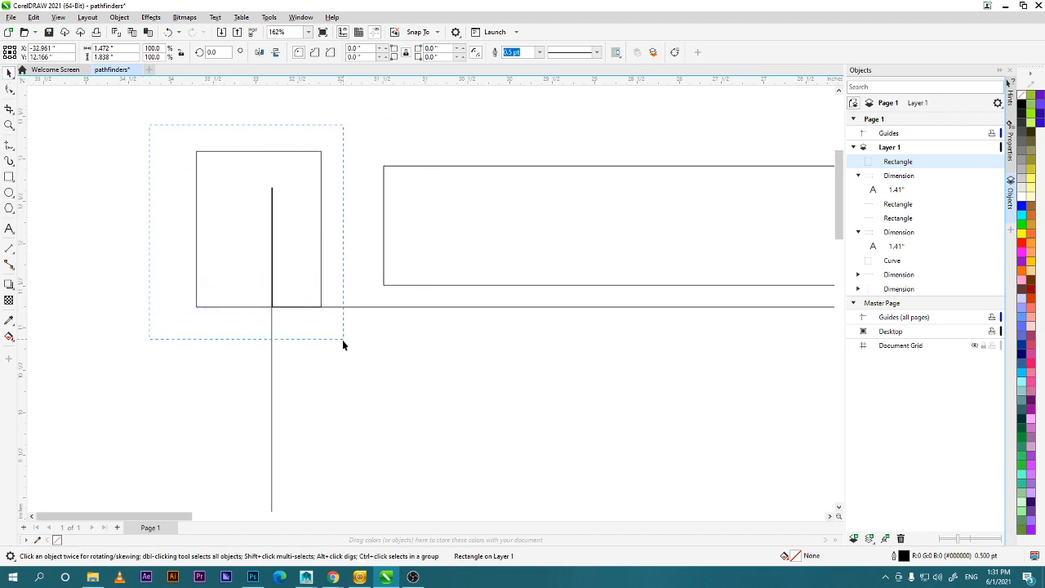
drag(342, 339, 338, 341)
scroll(279, 249, down, 5)
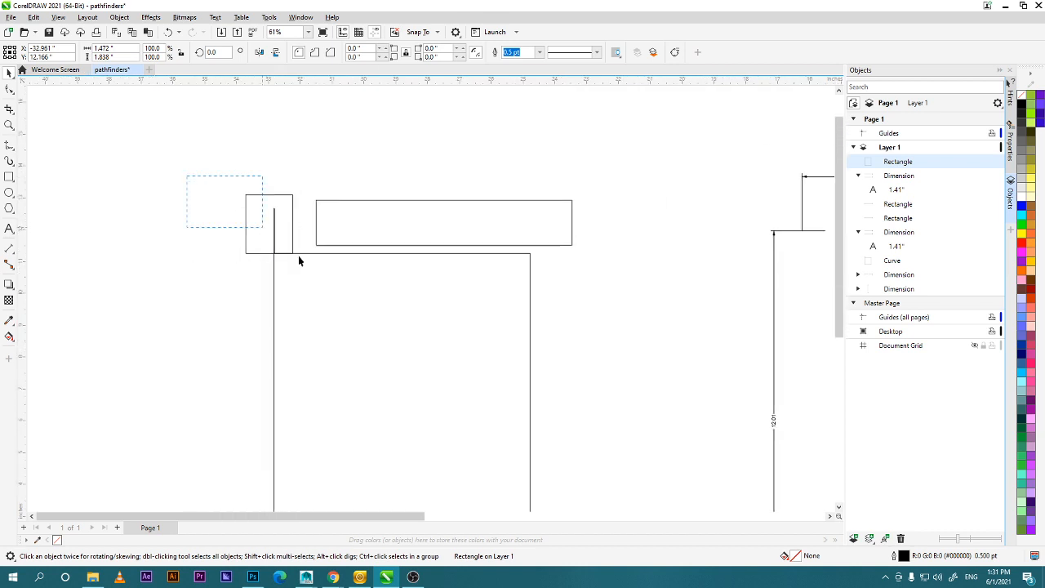
drag(308, 494, 248, 324)
shift+click(240, 325)
drag(290, 272, 296, 338)
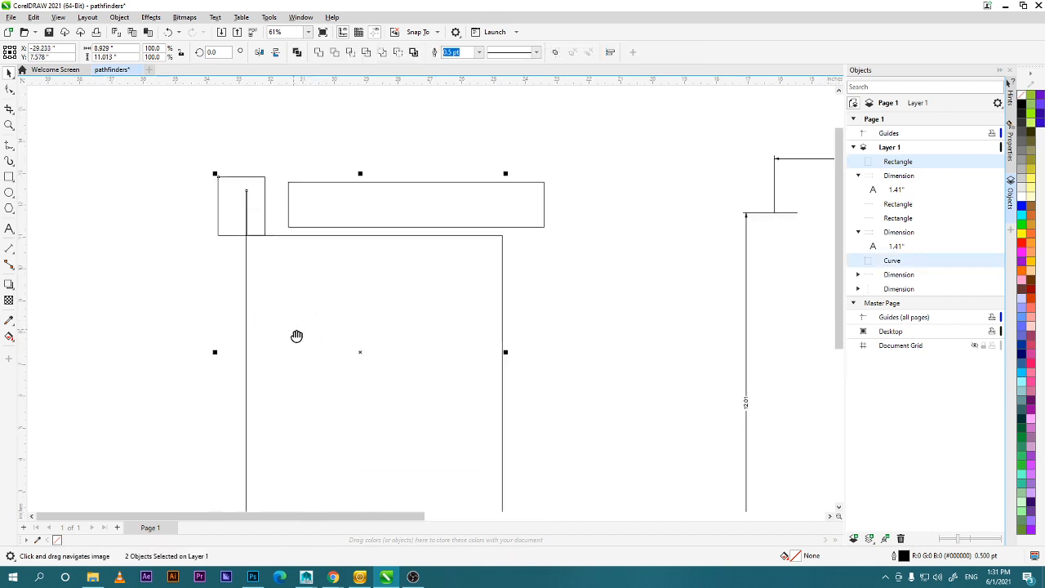
drag(361, 348, 250, 340)
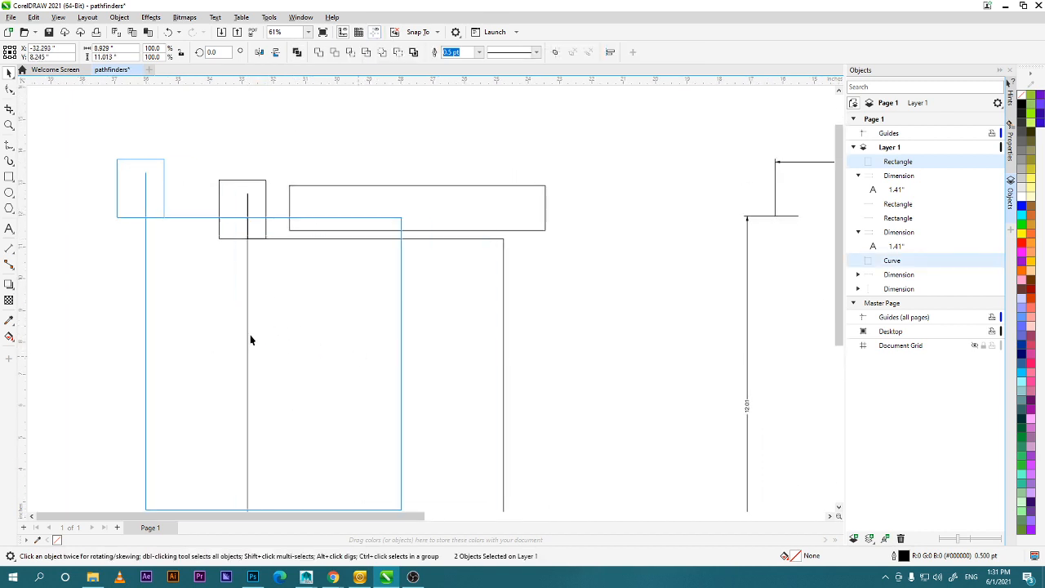
key(ctrl+z)
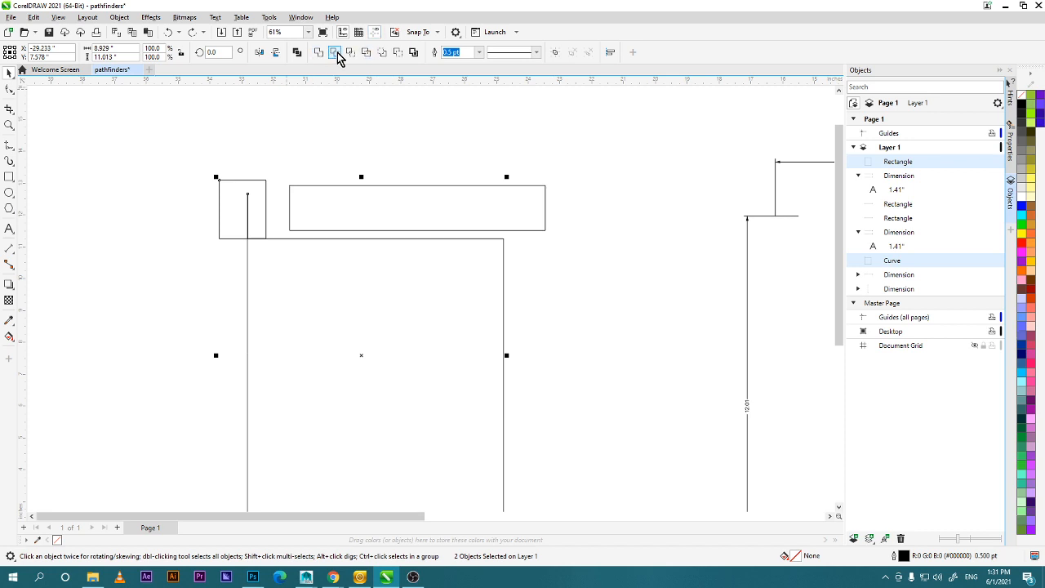
Trim the leftover edge off the middle shape with the small rectangle, and delete that rectangle.
click(337, 53)
mouse_move(243, 194)
mouse_down()
mouse_move(325, 151)
mouse_move(242, 184)
mouse_up()
click(159, 214)
key(Delete)
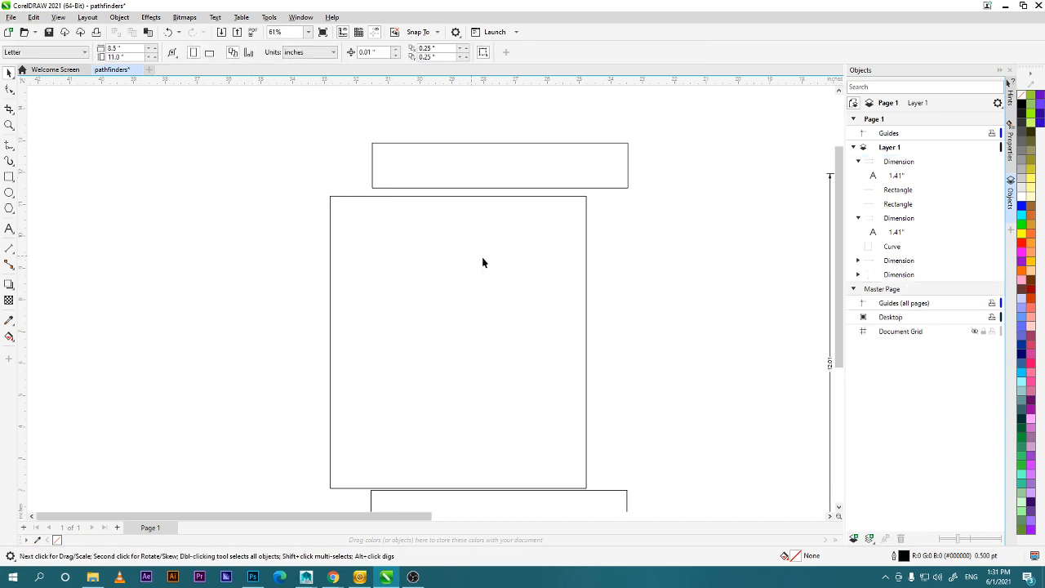
Move the cleaned middle shape back into alignment directly beneath the top strip.
drag(482, 261, 287, 198)
click(357, 233)
drag(256, 248, 329, 322)
drag(497, 354, 434, 262)
click(535, 252)
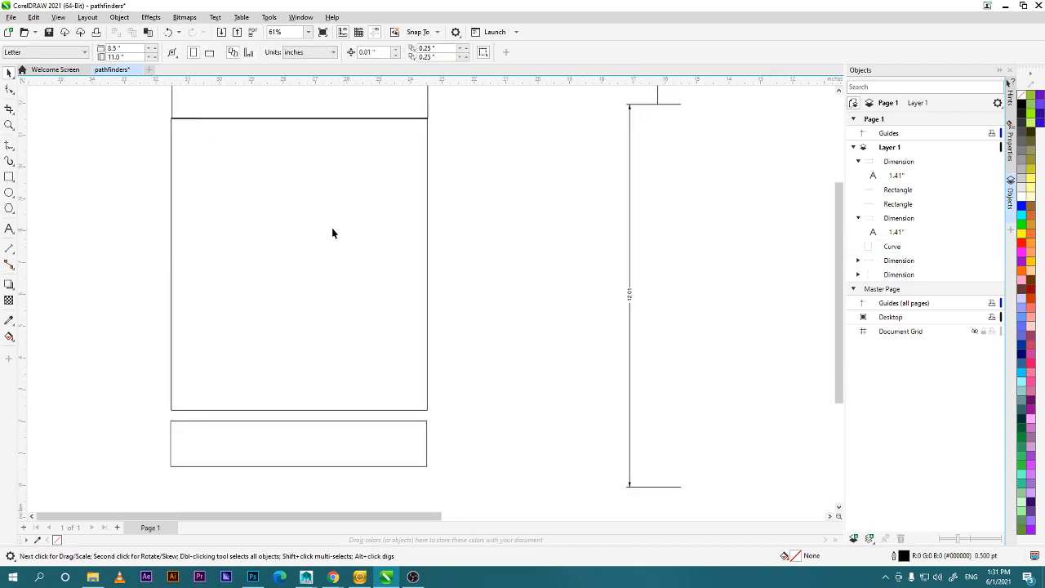
click(333, 232)
drag(427, 217, 421, 309)
scroll(421, 242, up, 1)
scroll(419, 240, up, 1)
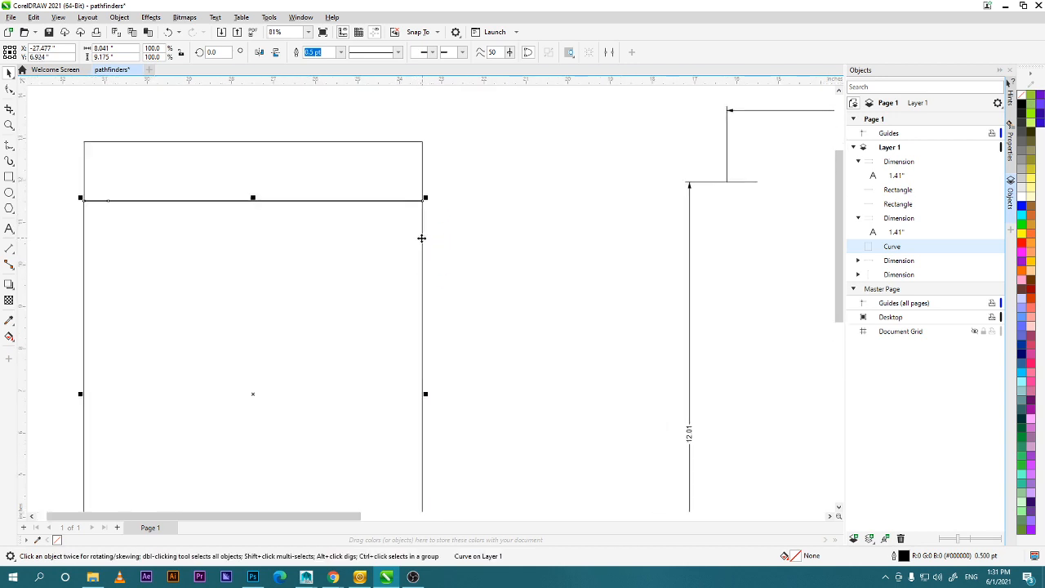
click(487, 267)
Move the bottom strip up against the lower edge of the middle shape, aligned with its sides.
drag(452, 348, 479, 183)
drag(512, 437, 500, 380)
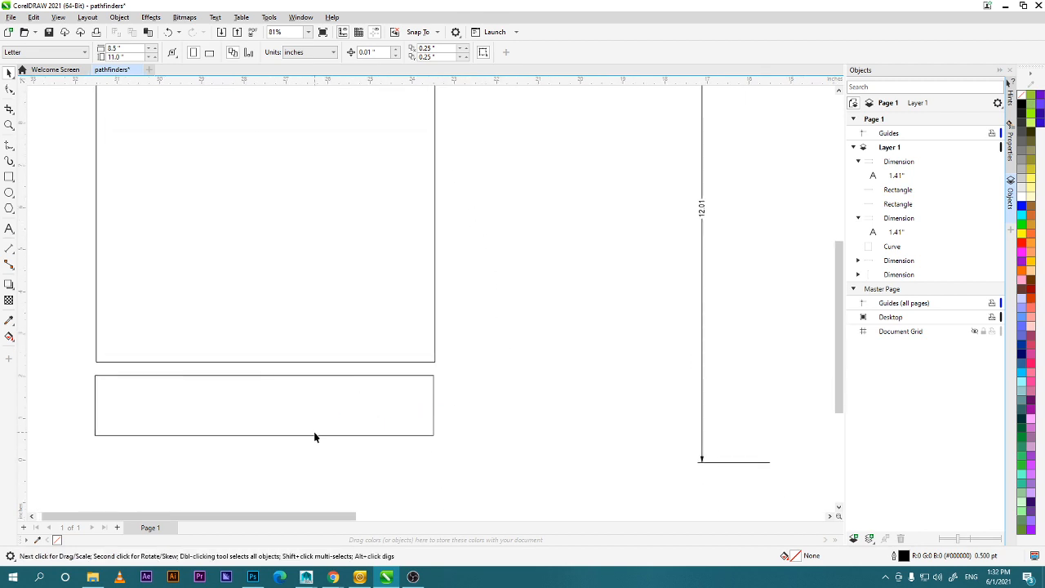
click(227, 399)
drag(262, 401, 267, 391)
click(502, 393)
scroll(417, 318, down, 2)
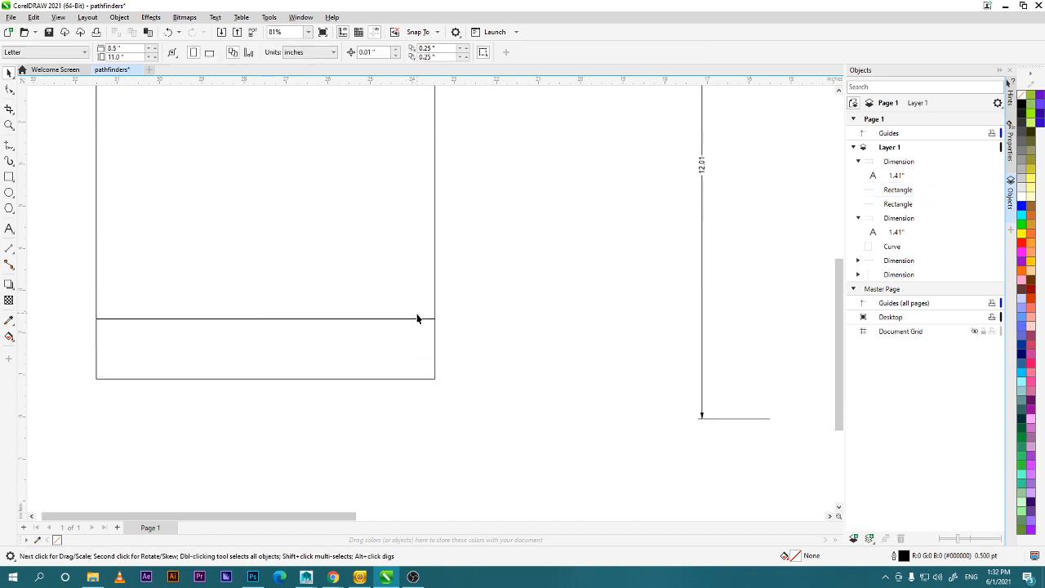
Inspect the reassembled layout, especially the bottom strip and its joint with the middle shape.
scroll(488, 335, down, 2)
drag(505, 288, 472, 370)
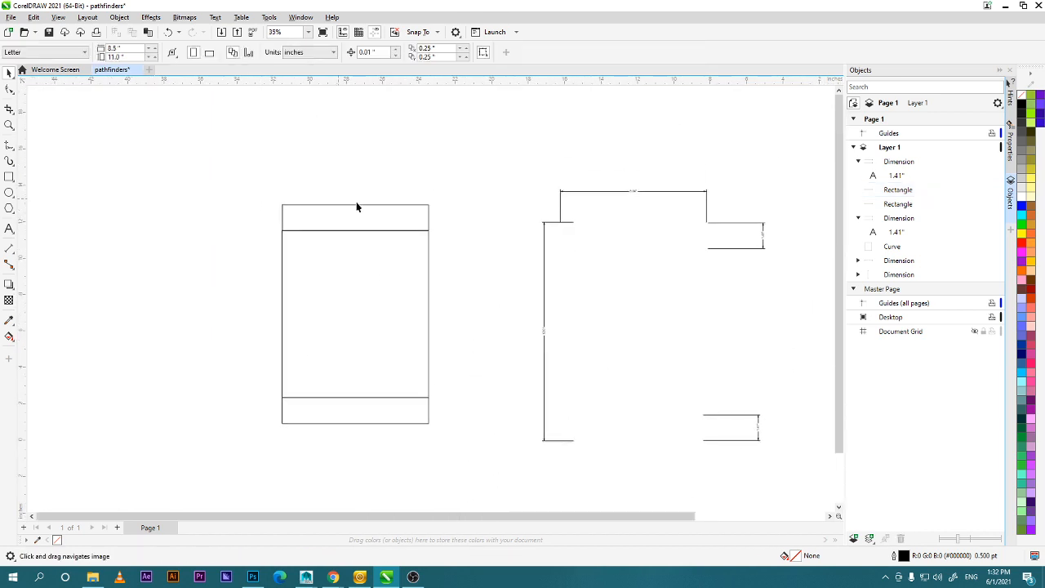
drag(409, 362, 404, 343)
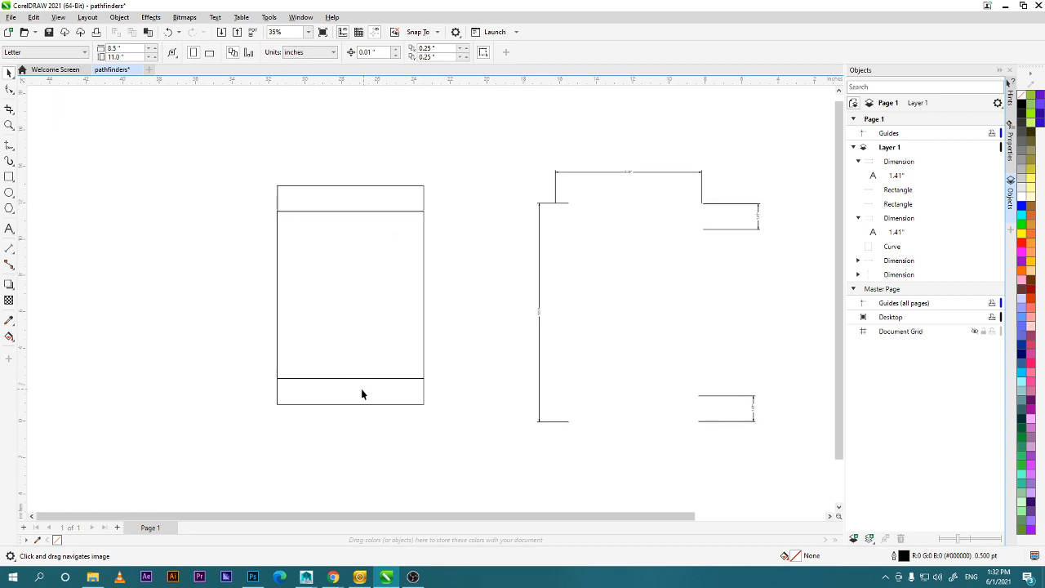
scroll(422, 390, up, 1)
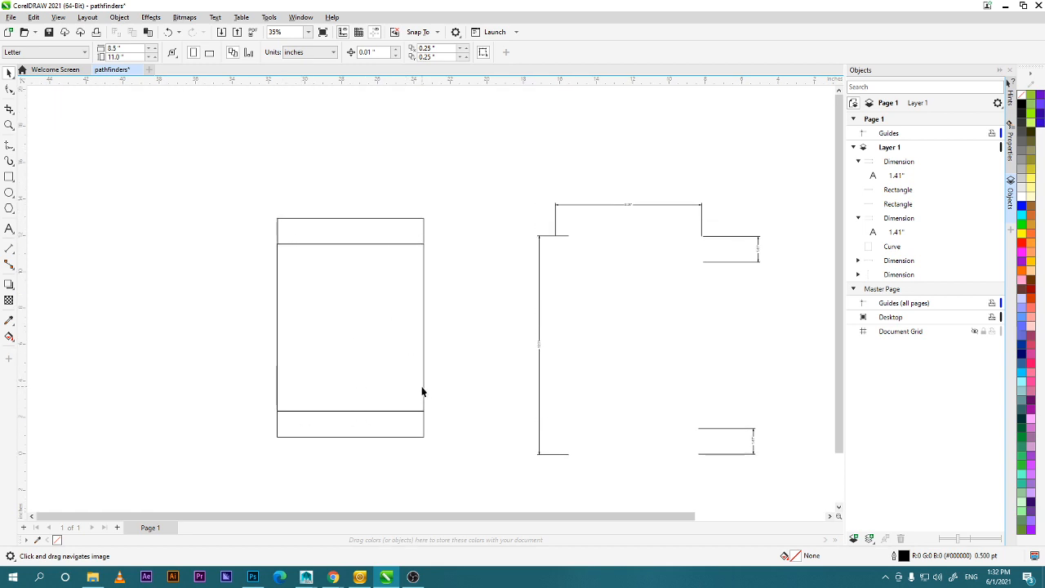
scroll(422, 386, up, 1)
drag(420, 387, 501, 276)
scroll(473, 336, up, 1)
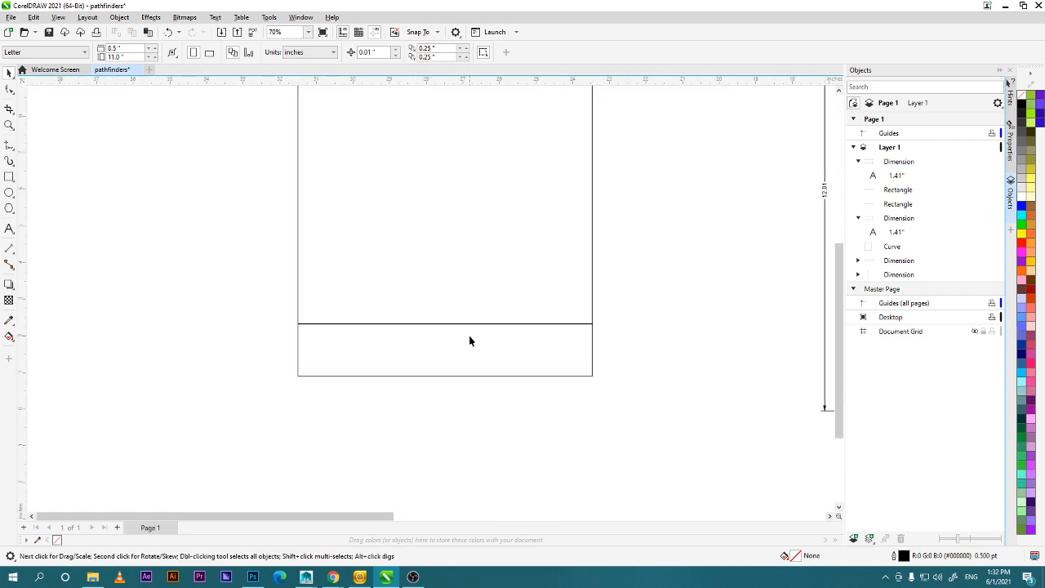
drag(469, 341, 387, 273)
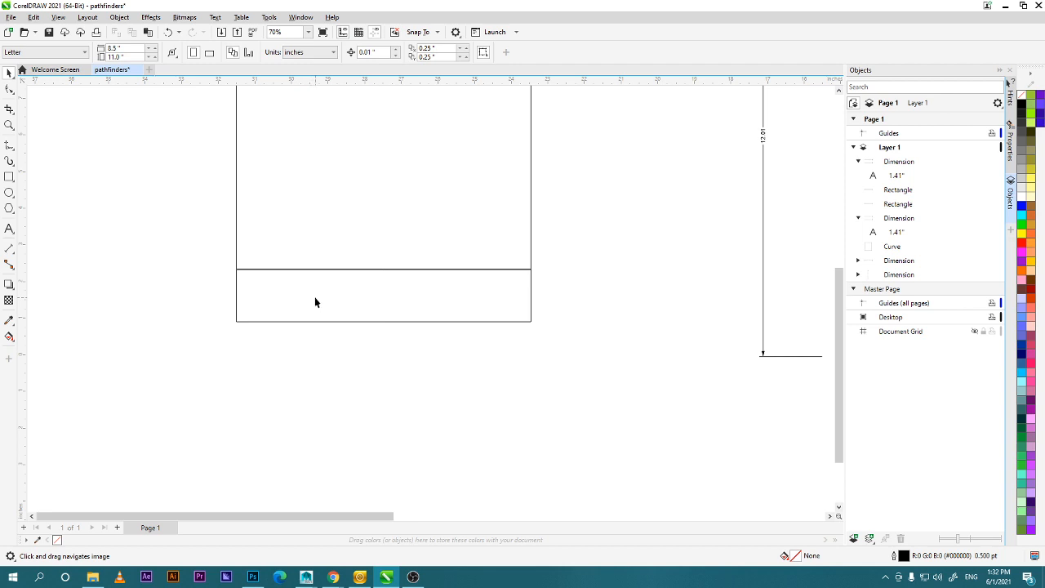
scroll(315, 302, up, 2)
drag(381, 342, 394, 324)
drag(367, 369, 299, 288)
scroll(331, 280, up, 3)
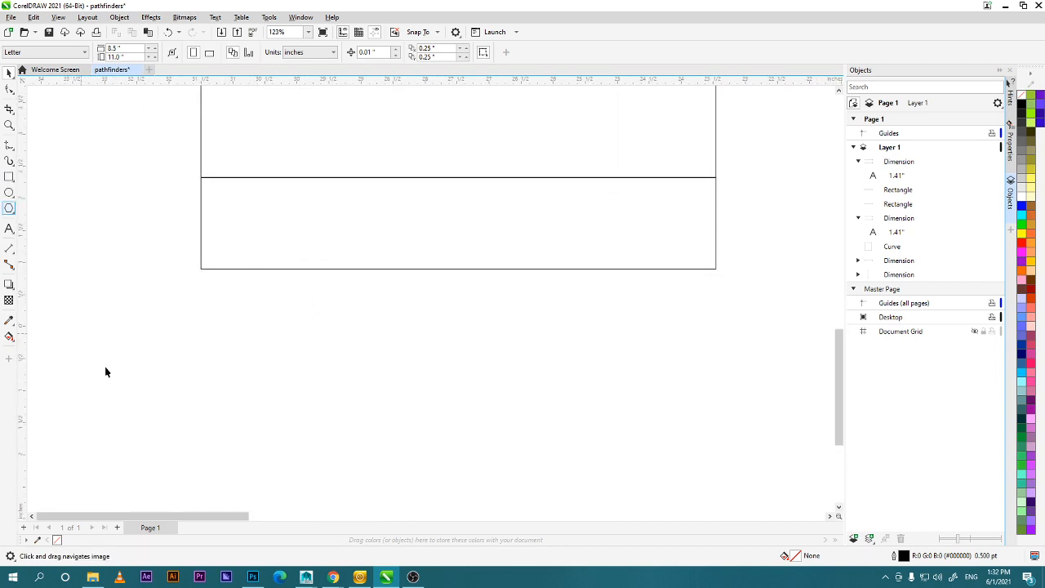
click(413, 576)
click(417, 578)
Draw a small rectangle about 0.75 by 1.11 inches beside the lower-left corner of the bottom strip.
click(11, 179)
click(46, 176)
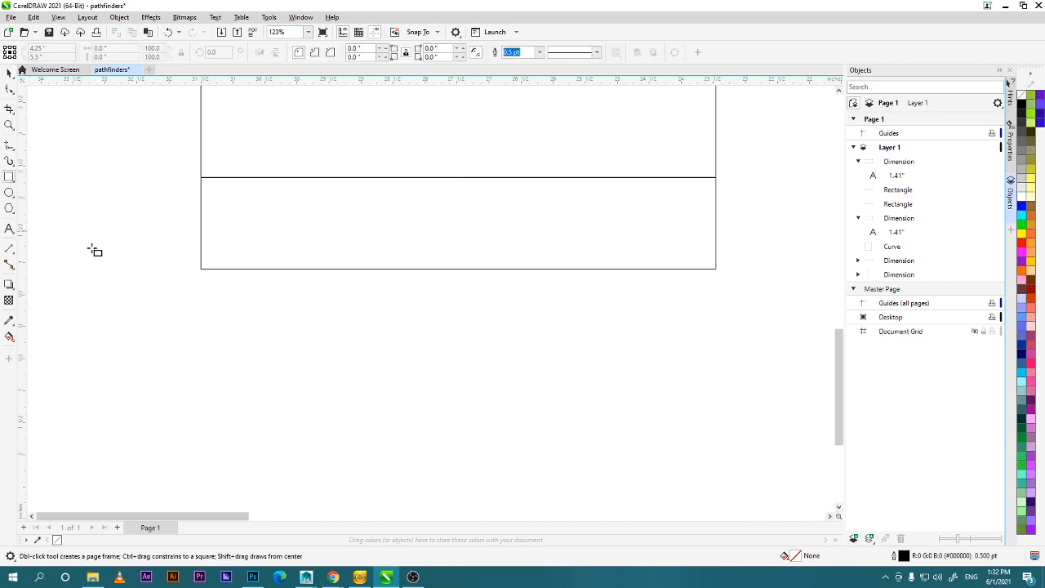
mouse_move(102, 277)
mouse_down()
mouse_move(175, 363)
mouse_move(152, 351)
mouse_up()
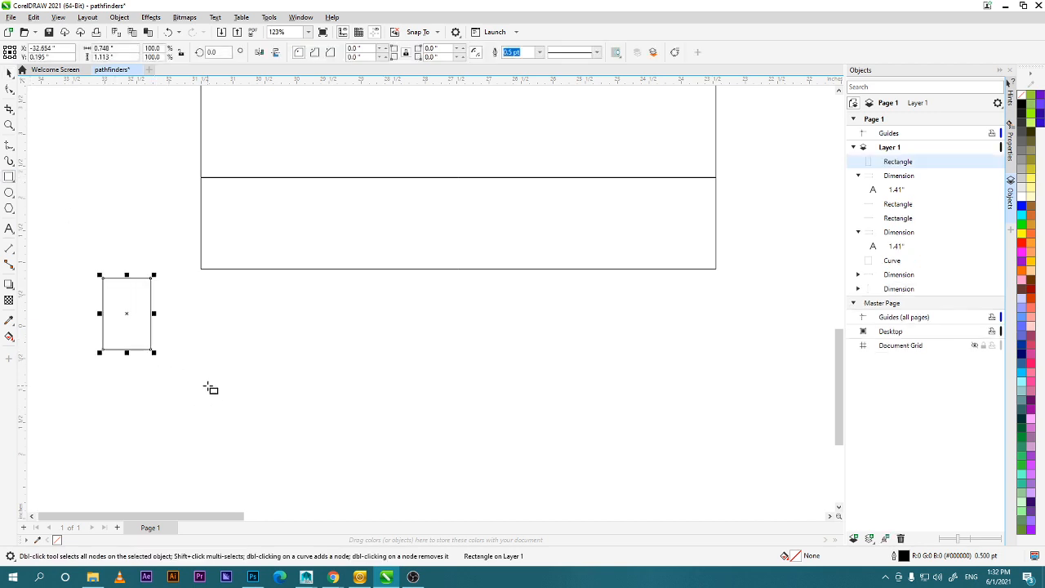
Switch to the Shape tool, delete the small rectangle, and undo the deletion.
click(9, 88)
key(Delete)
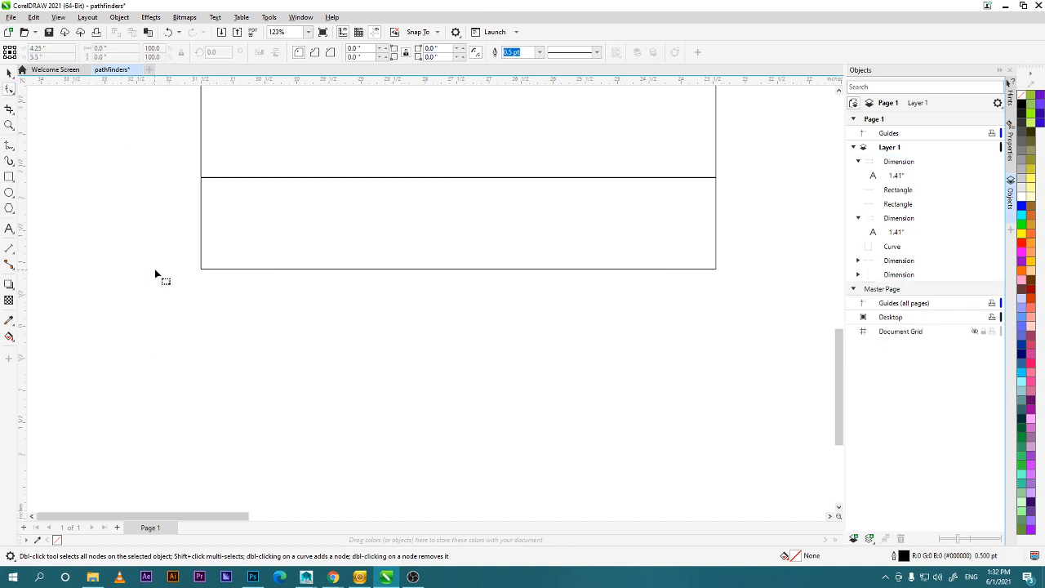
key(ctrl+z)
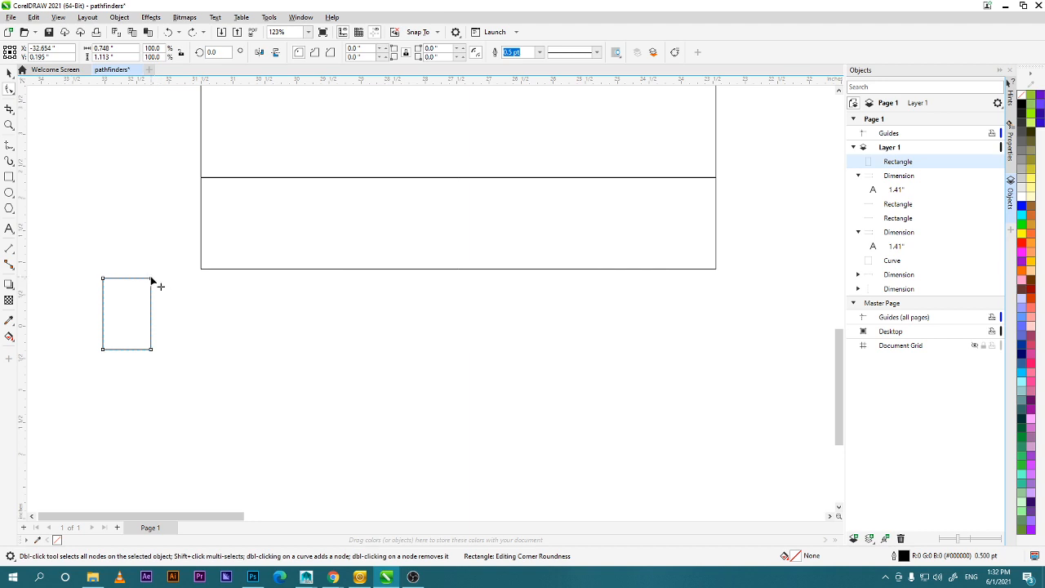
Move the small rectangle nearer to the bottom strip's lower-left corner, and delete it.
drag(160, 301, 161, 303)
click(9, 72)
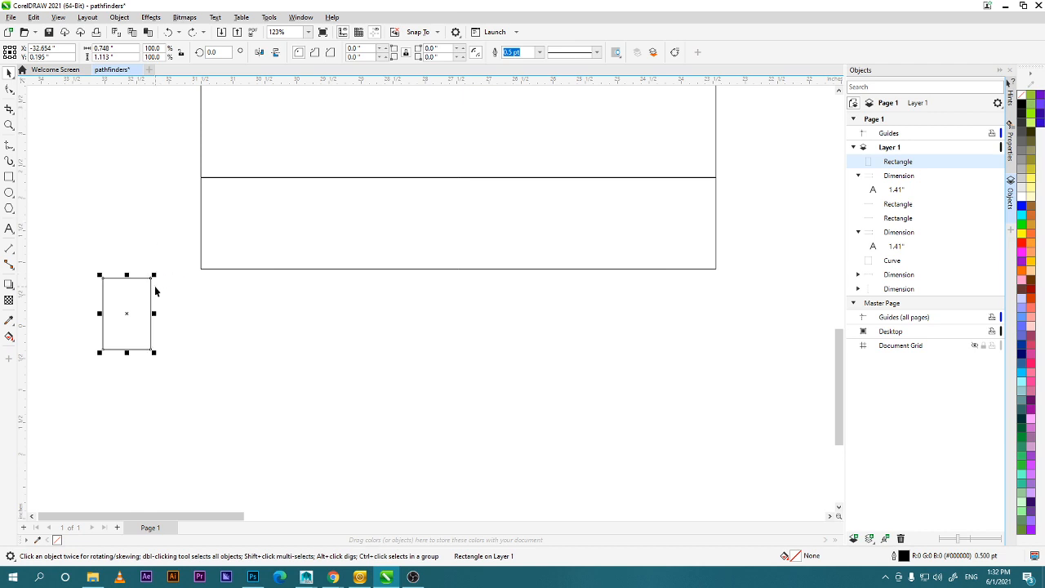
drag(153, 279, 233, 316)
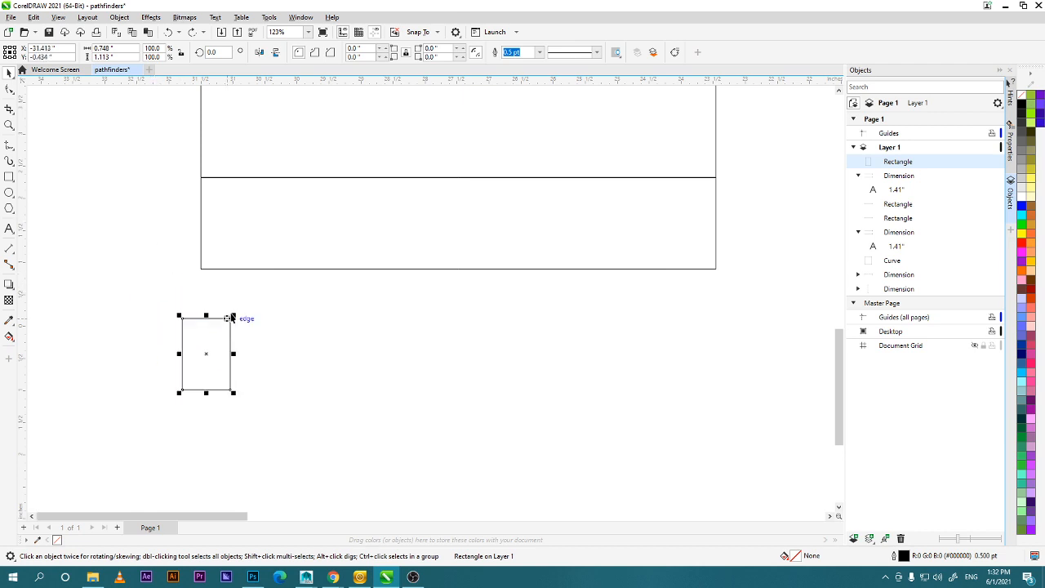
key(Delete)
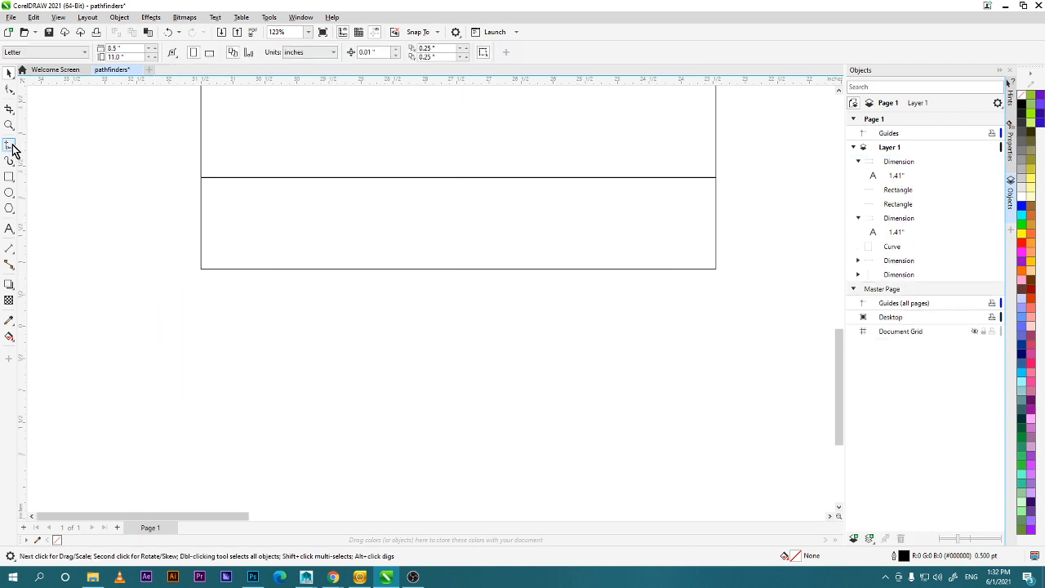
Draw a downward-pointing triangle about 1.42 by 0.85 inches from connected 2-point lines below the bottom strip's lower-left corner.
click(12, 148)
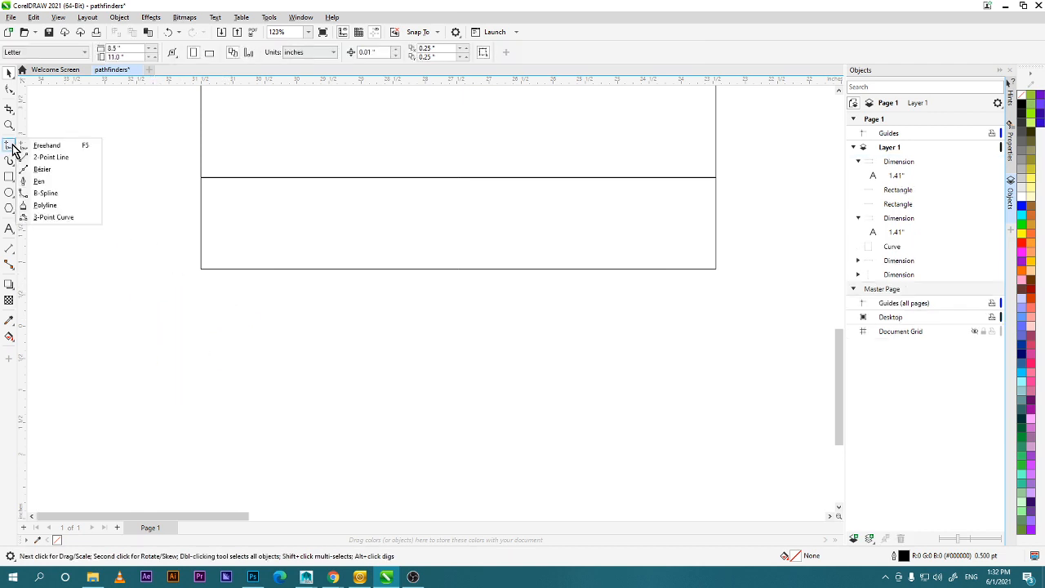
click(65, 157)
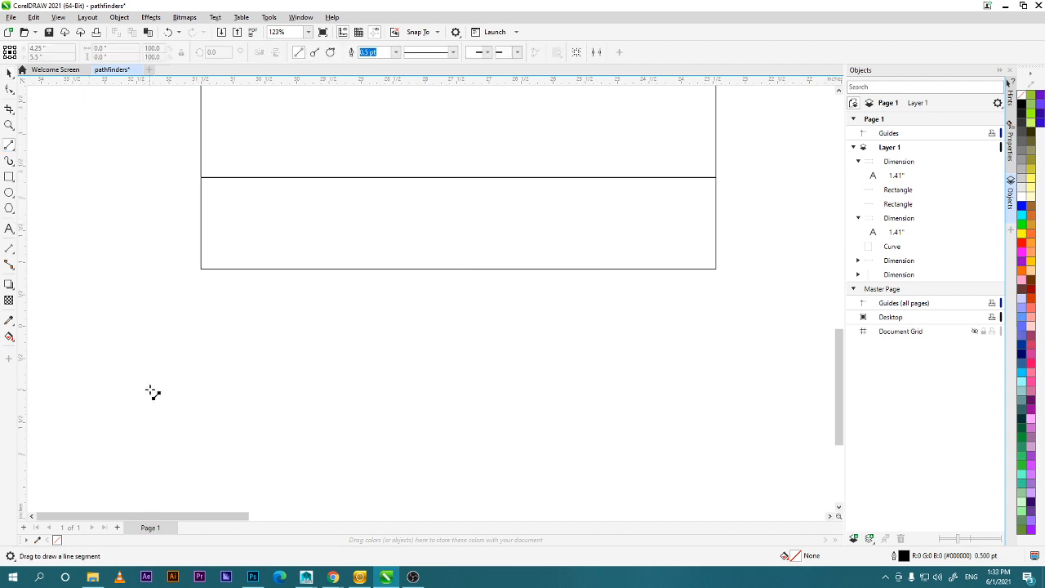
drag(149, 389, 187, 448)
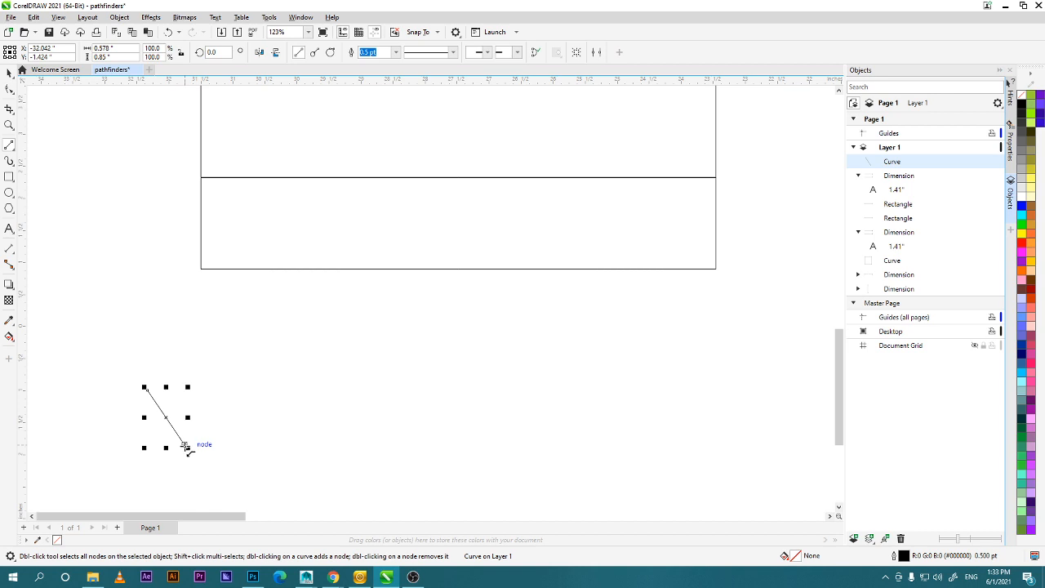
drag(187, 445, 150, 393)
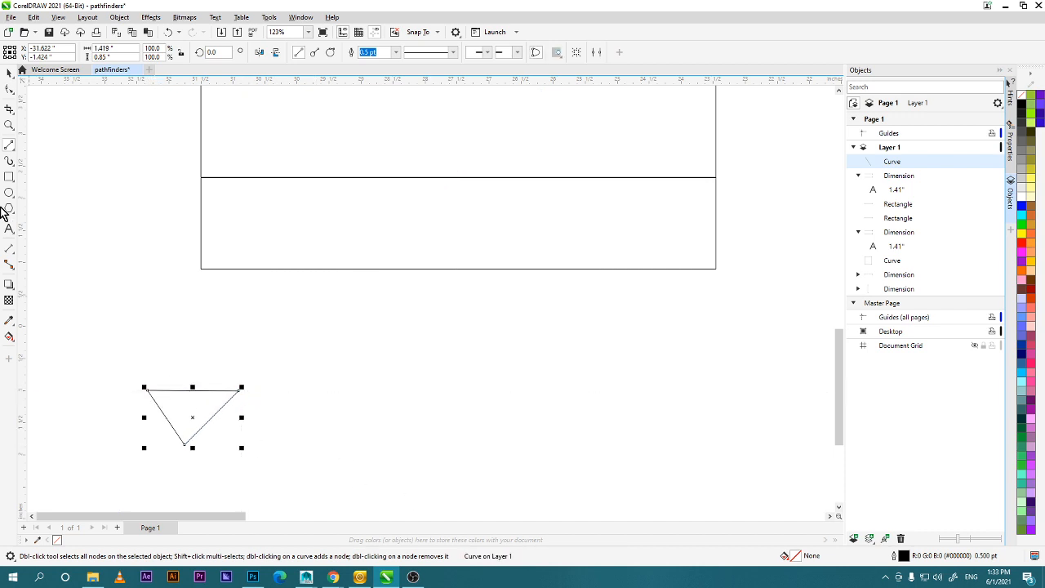
Shift the triangle's lower node about 0.12 inches right to centre it, and move the whole triangle up and to the left.
click(11, 76)
click(207, 441)
click(208, 432)
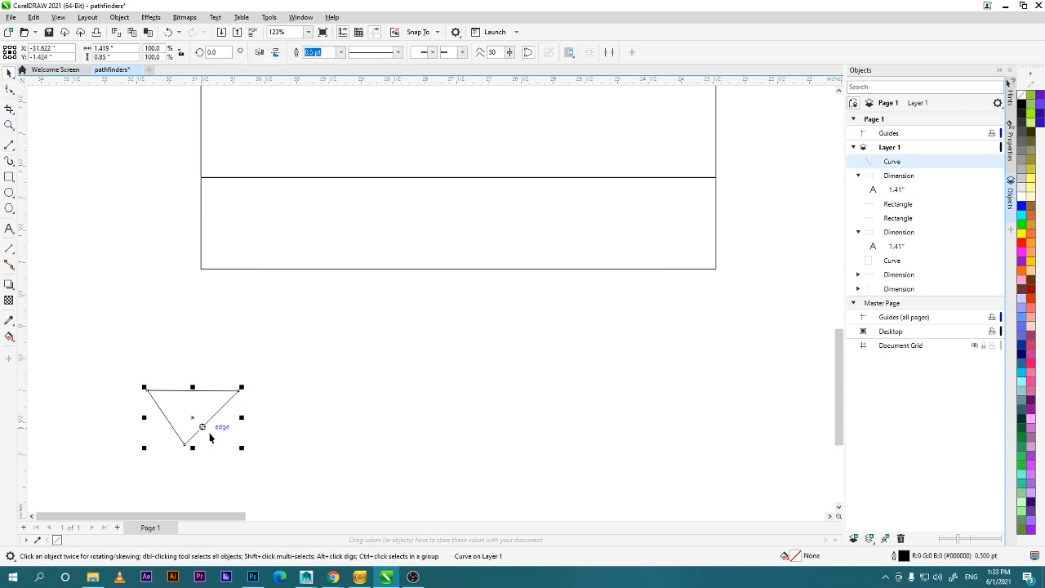
key(a)
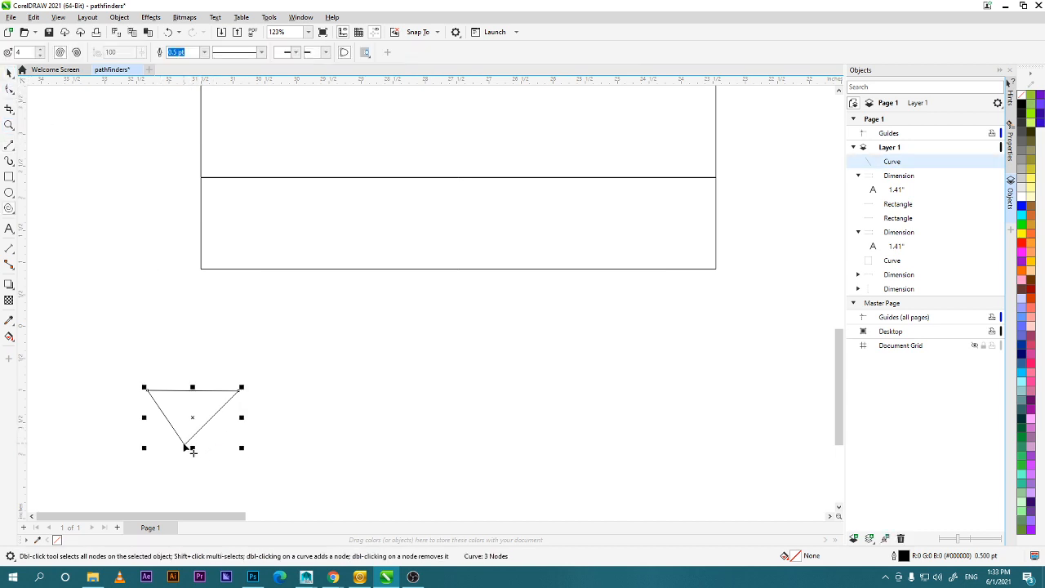
drag(184, 446, 192, 445)
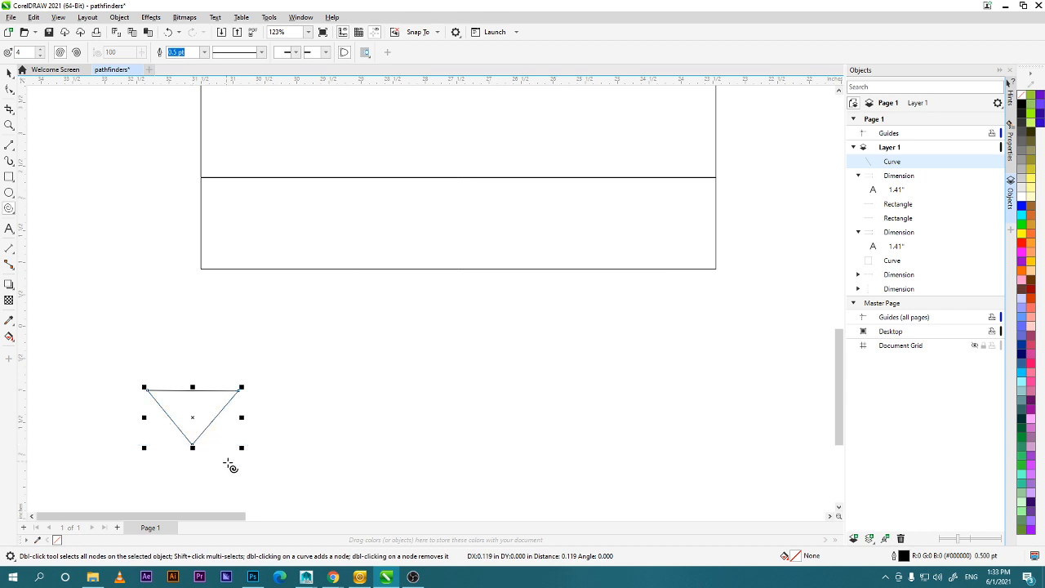
click(280, 476)
click(9, 73)
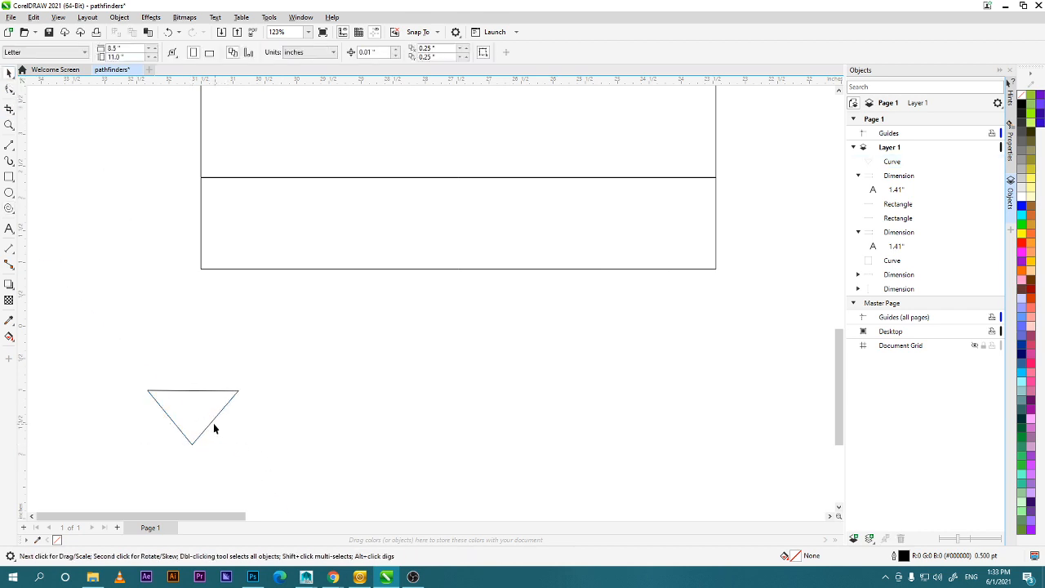
click(214, 428)
drag(193, 418, 163, 371)
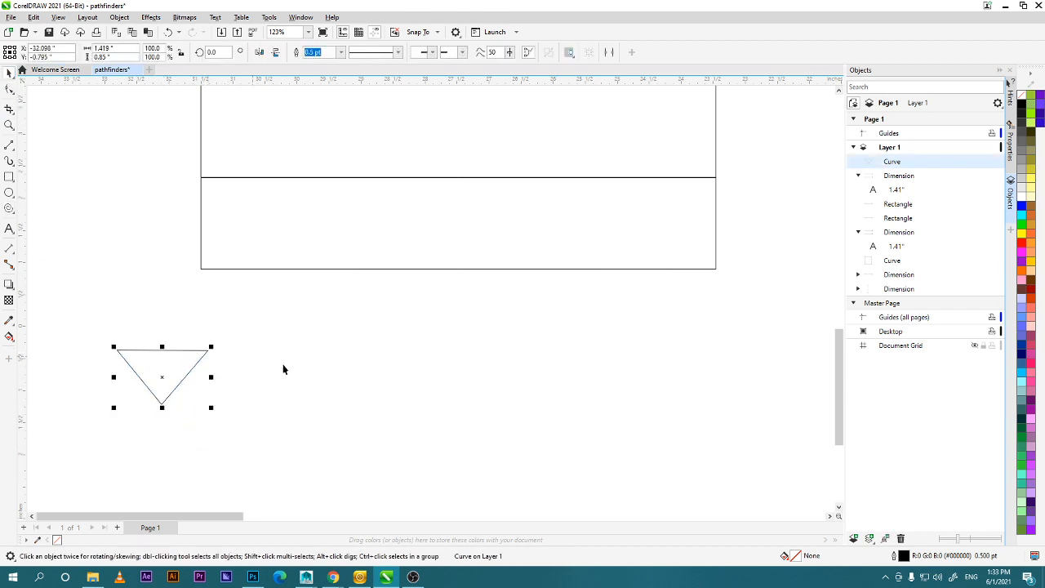
Draw the two upper sides of a diamond below the bottom strip with 2-point lines, about 1.23 and 1.19 inches wide.
click(14, 150)
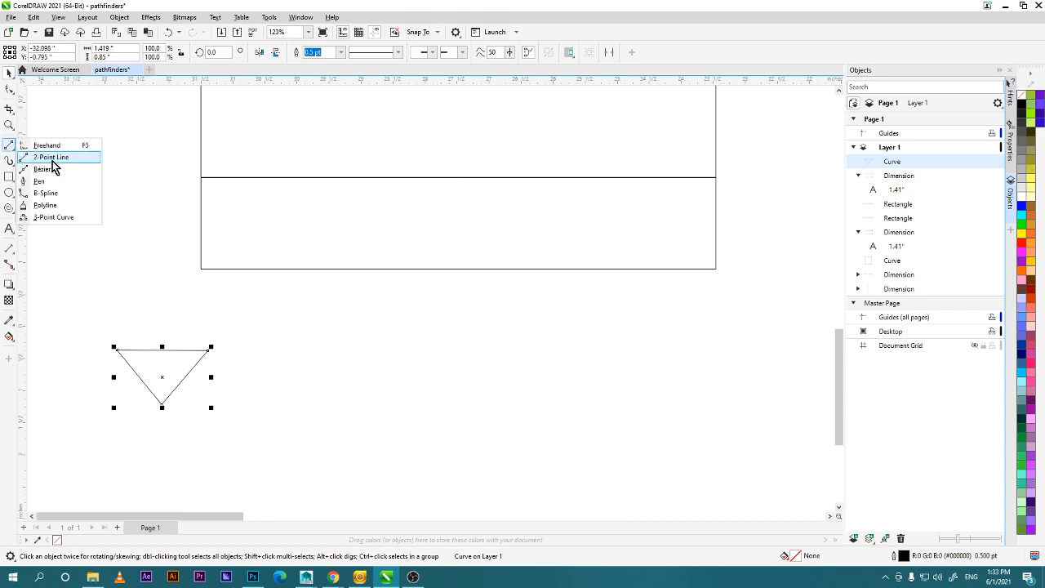
click(52, 158)
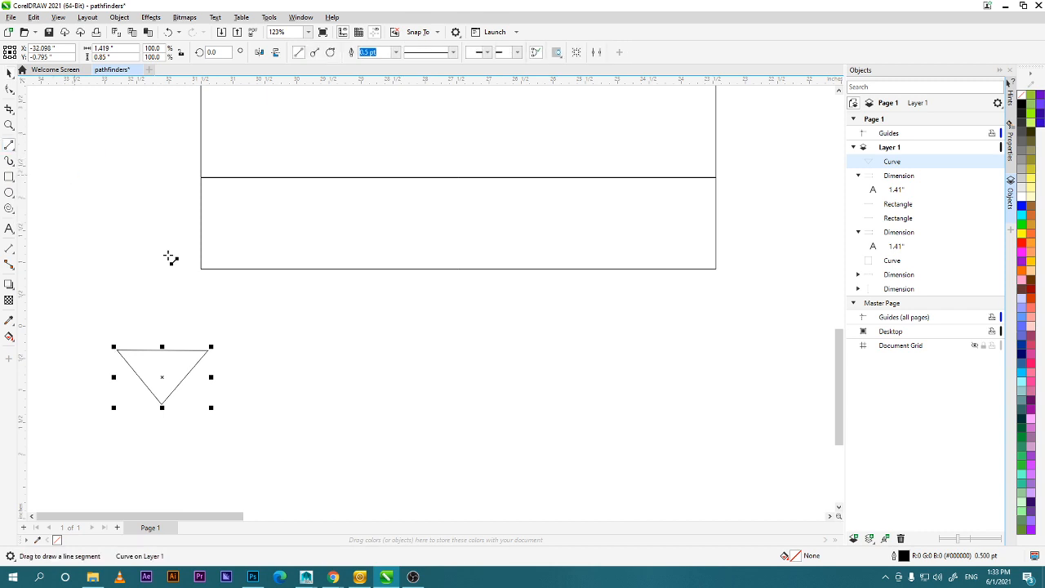
click(12, 149)
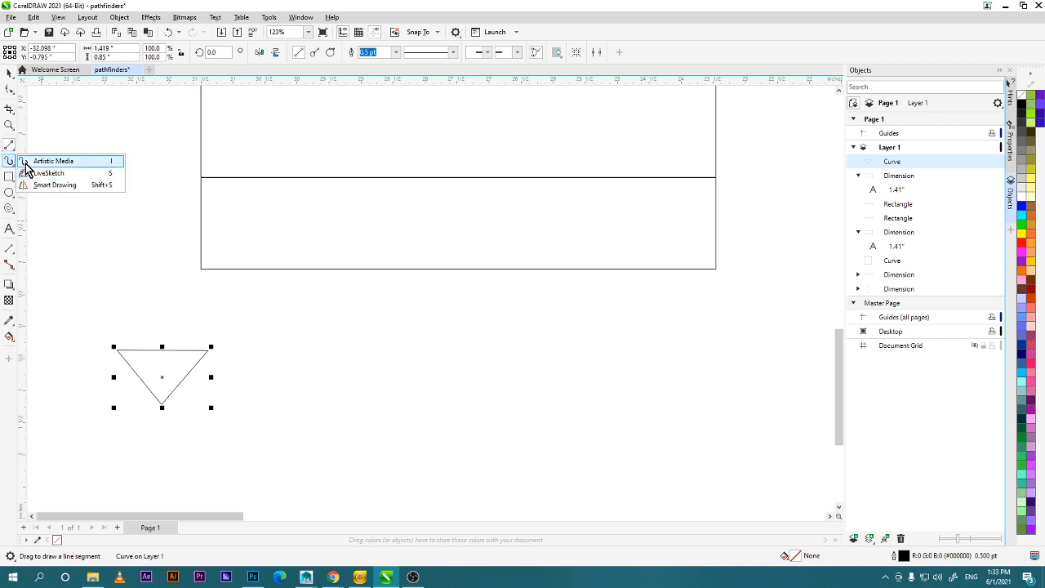
drag(388, 383, 474, 311)
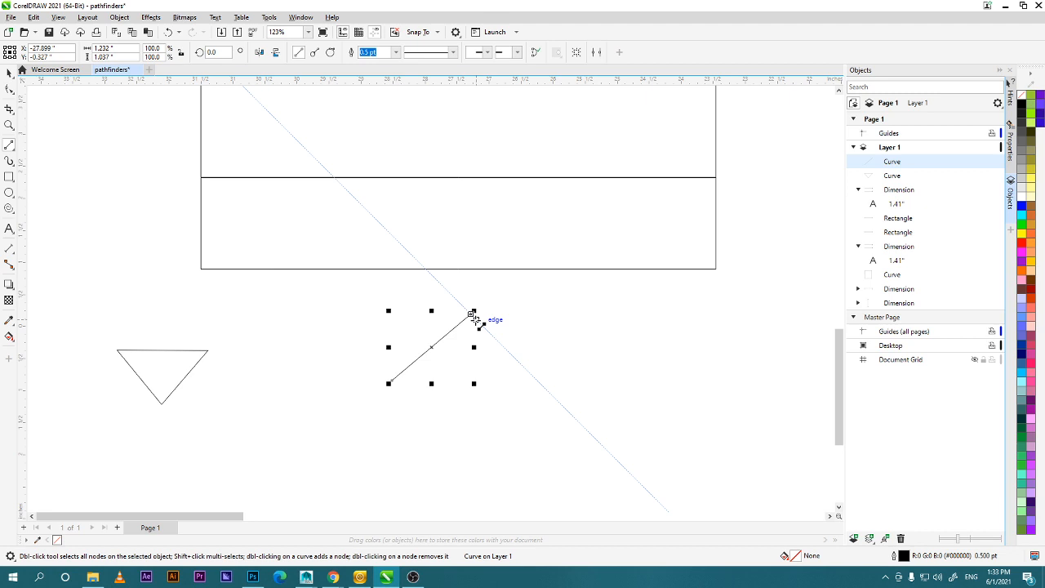
mouse_move(474, 317)
mouse_down()
mouse_move(511, 340)
mouse_move(561, 410)
mouse_up()
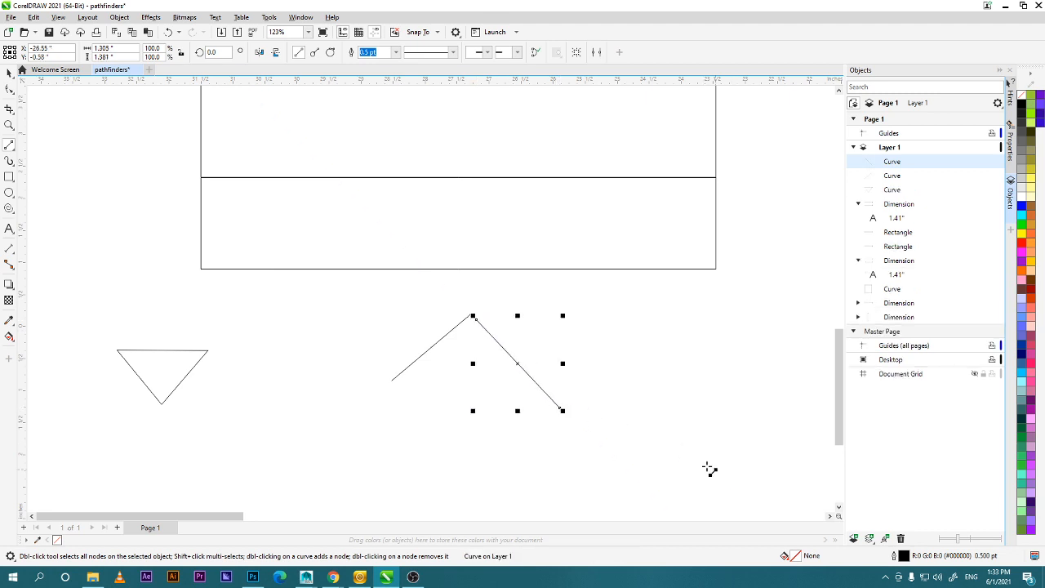
key(ctrl+z)
drag(472, 316, 548, 402)
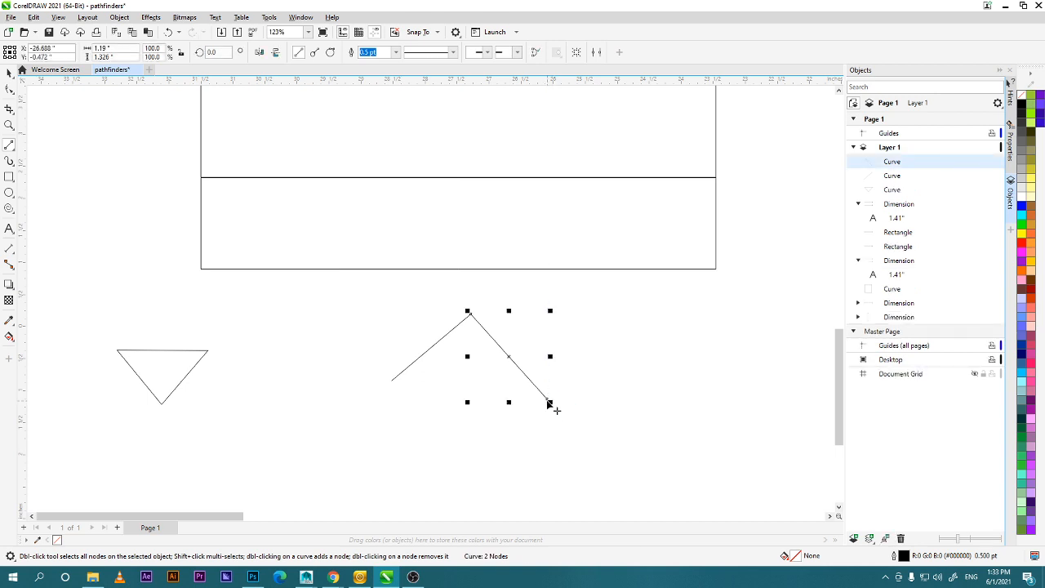
Close the diamond with two lower 2-point lines, the right one about 1.19 by 1.19 inches at a 45-degree slope.
drag(547, 402, 472, 465)
key(ctrl+z)
drag(547, 399, 471, 477)
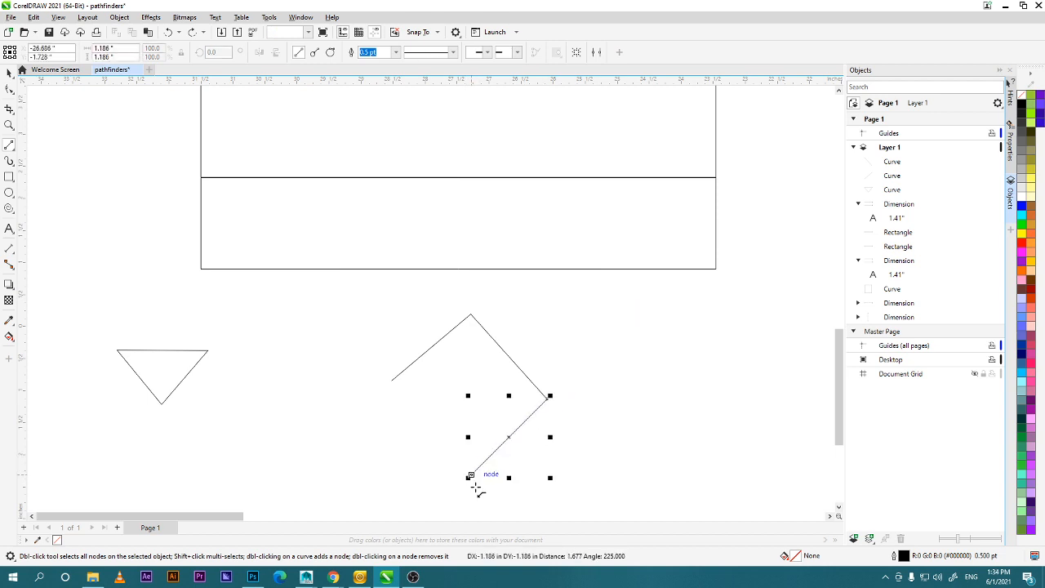
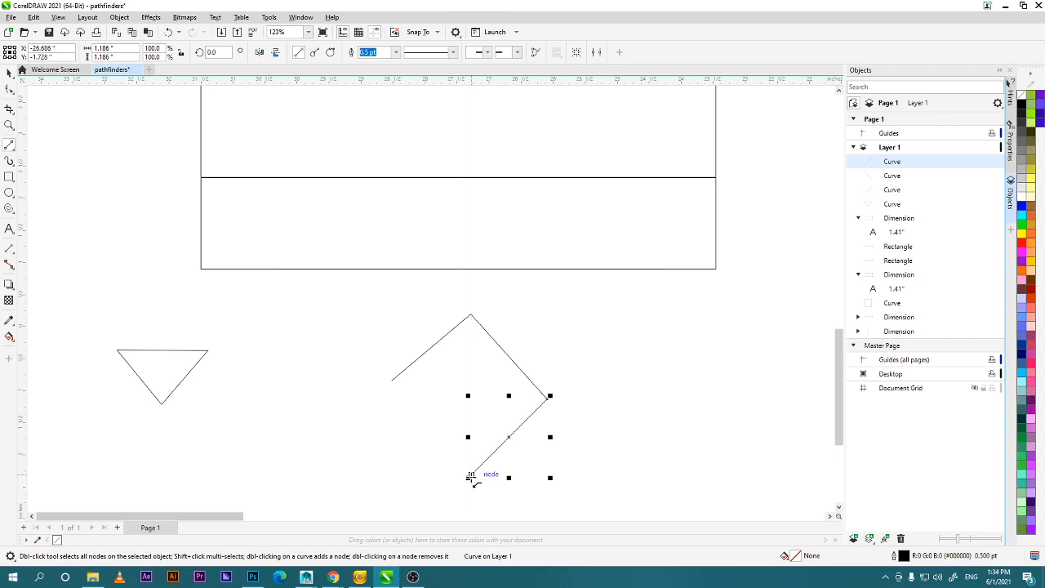
drag(470, 476, 392, 379)
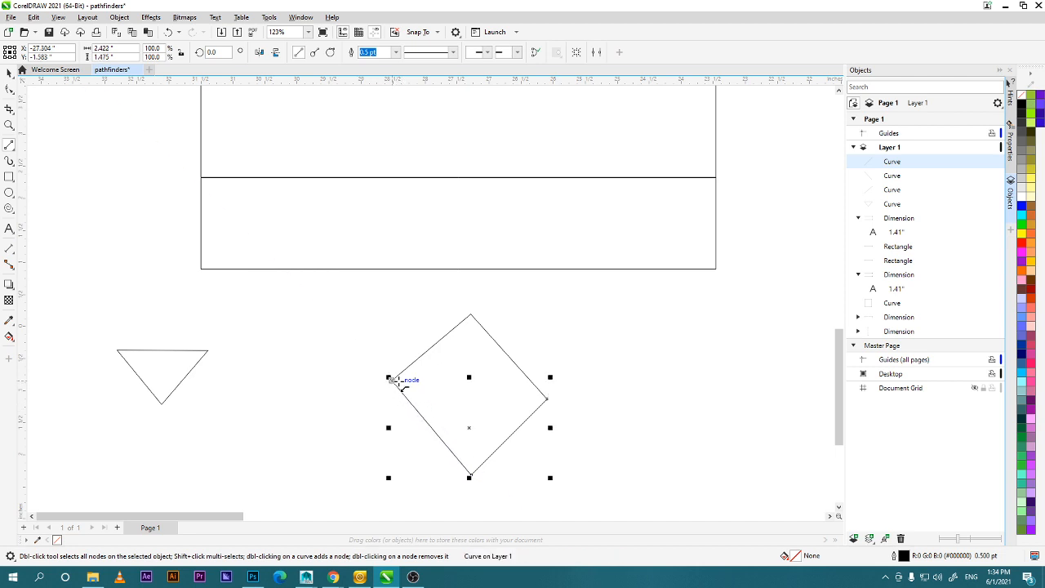
Try moving the diamond's lower sides on their own, undo the move, and select its upper-right side.
click(9, 72)
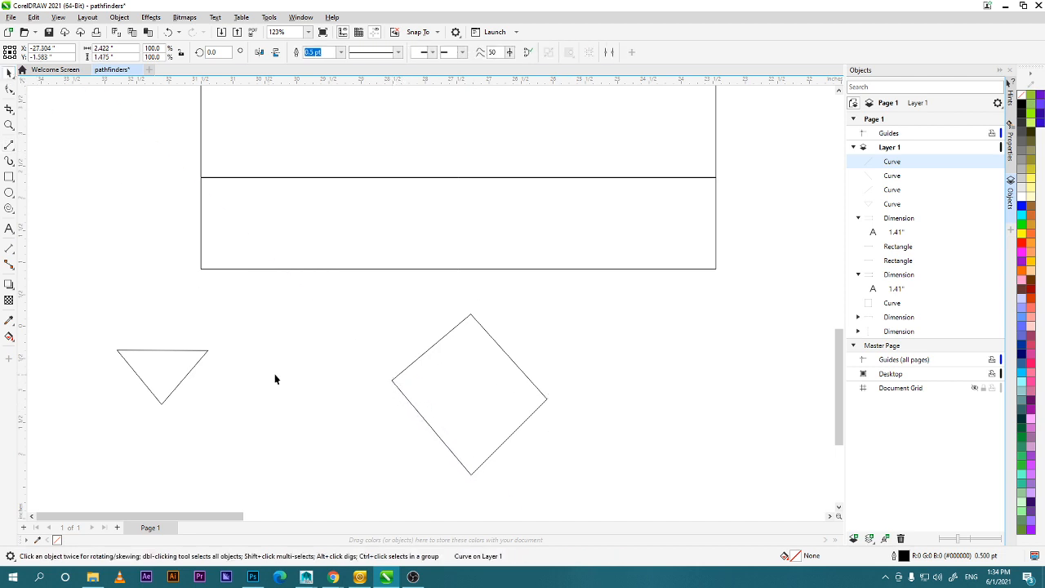
click(403, 395)
drag(471, 430, 457, 459)
key(ctrl+z)
click(522, 377)
click(522, 373)
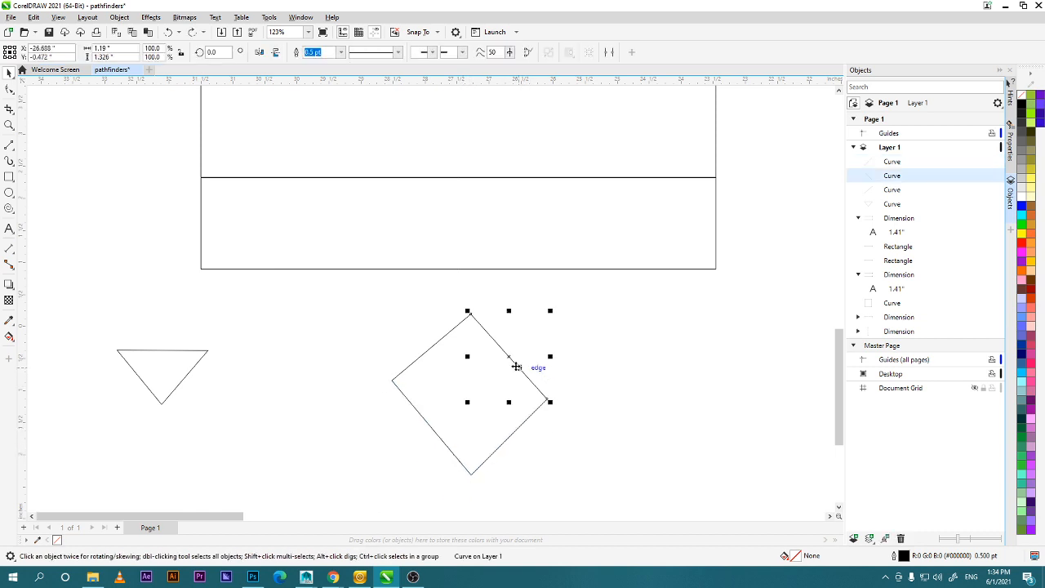
Weld all the diamond's lines into one shape and move it slightly right and down.
drag(365, 299, 600, 488)
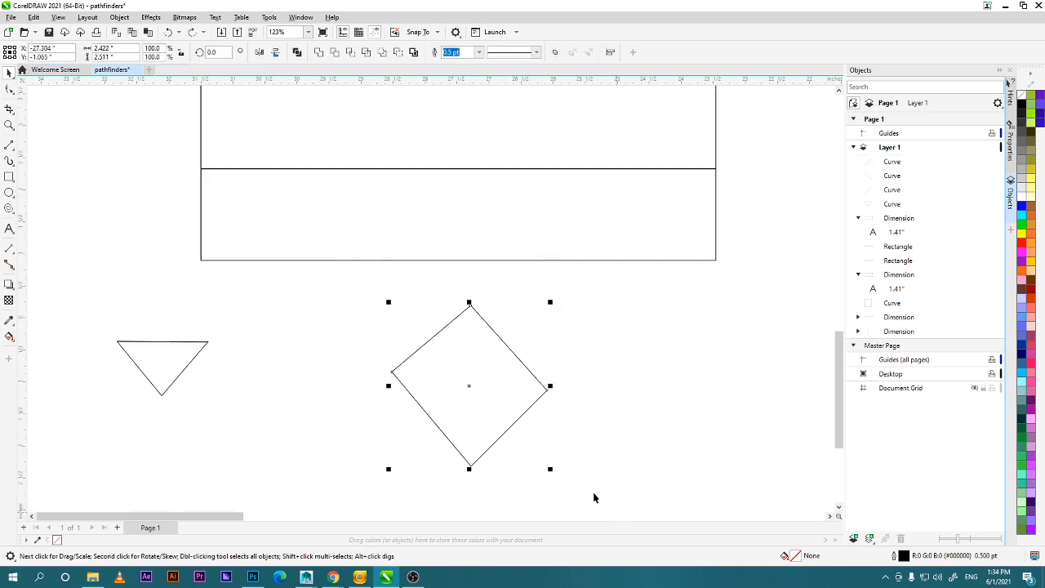
click(317, 53)
click(366, 441)
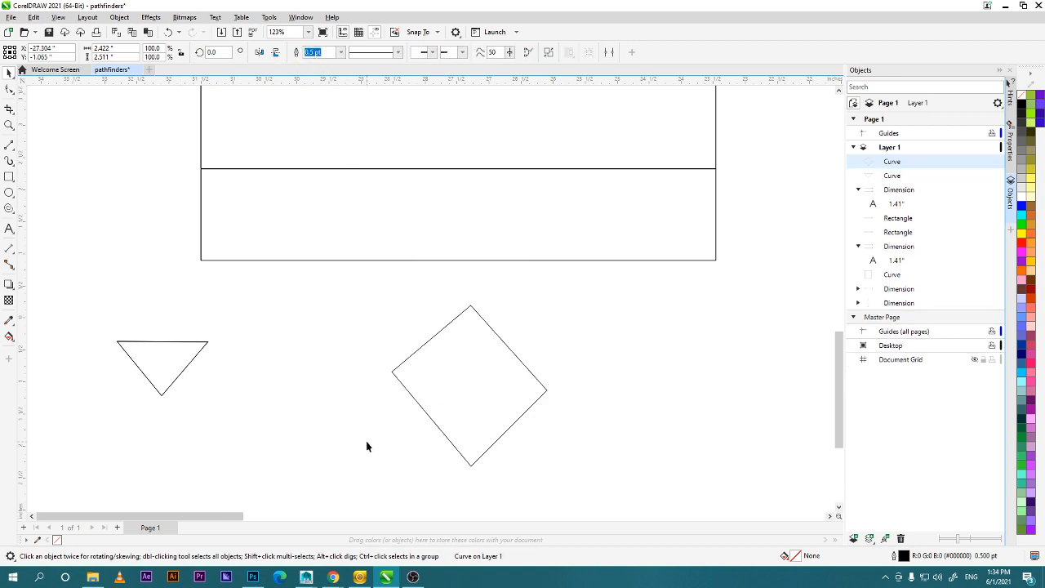
click(533, 375)
drag(472, 386, 499, 401)
click(486, 381)
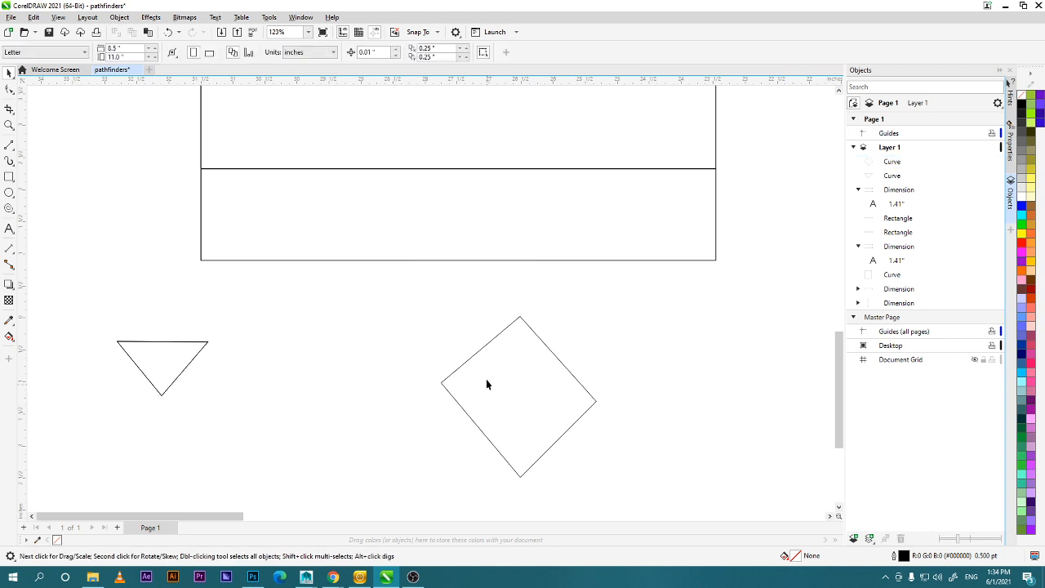
Delete the diamond, undo that deletion, and delete the triangle instead.
click(495, 367)
drag(329, 326, 681, 497)
click(474, 419)
key(Delete)
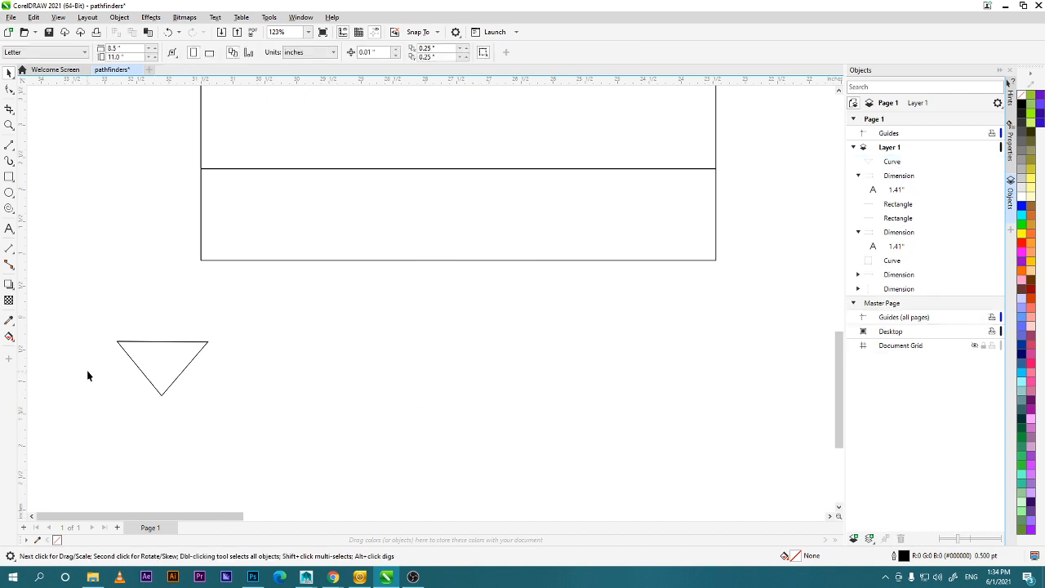
click(135, 349)
click(392, 427)
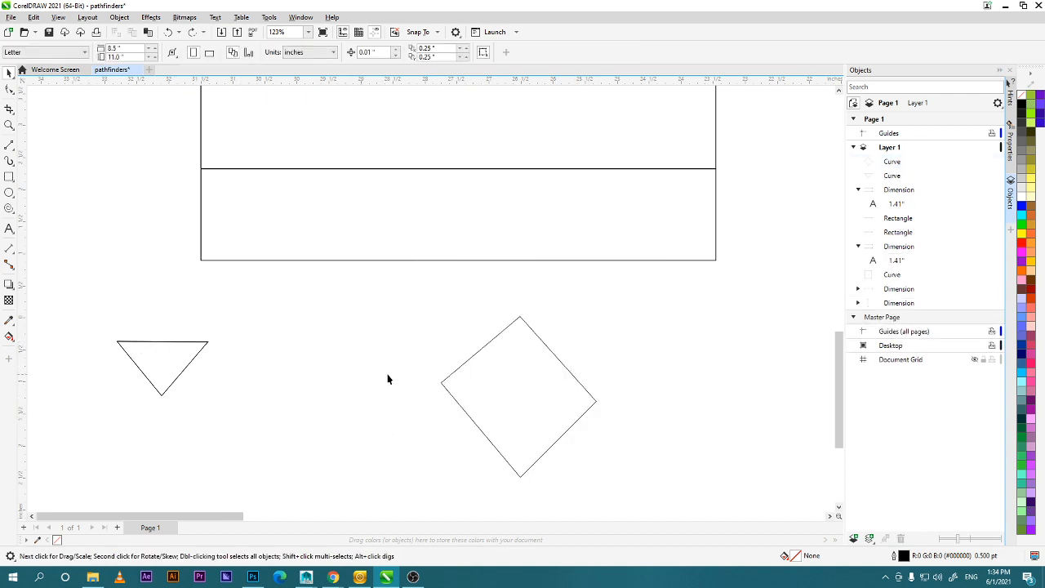
click(148, 383)
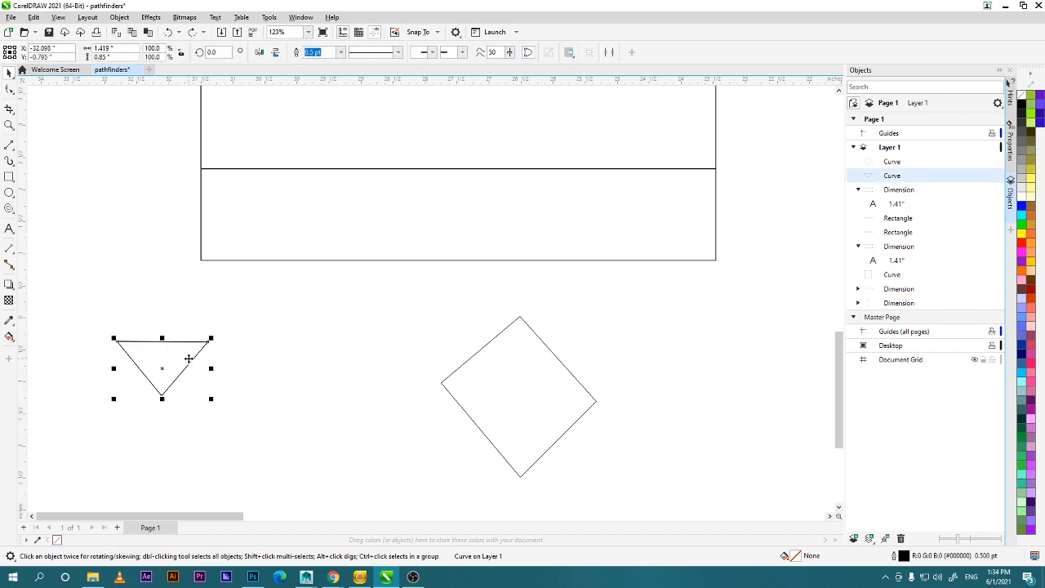
key(Delete)
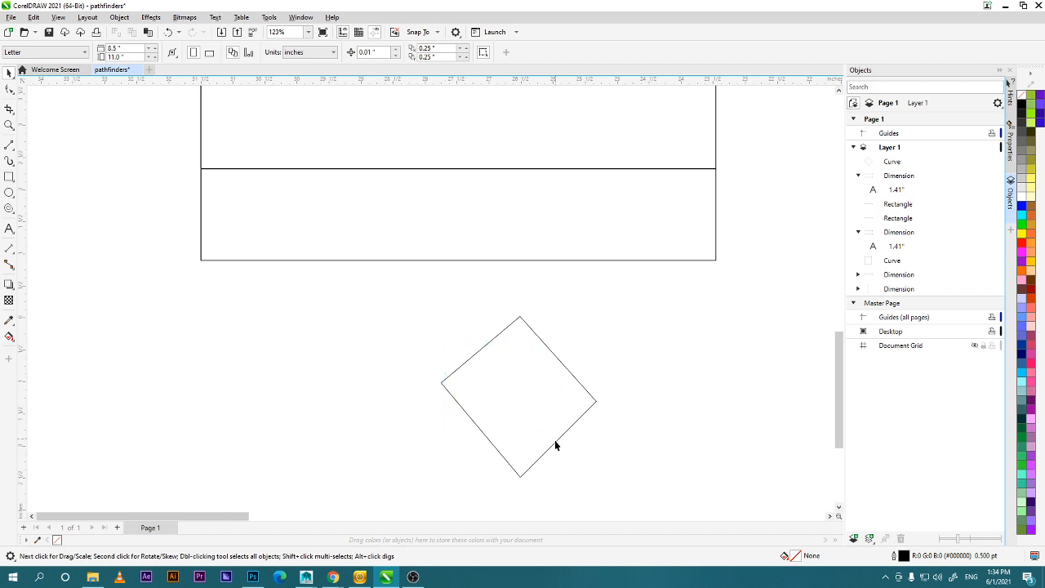
Move the diamond onto the bottom strip's lower edge near its left corner and scale it to about 0.71 by 0.74 inches.
click(549, 347)
drag(519, 395, 269, 299)
scroll(334, 326, up, 2)
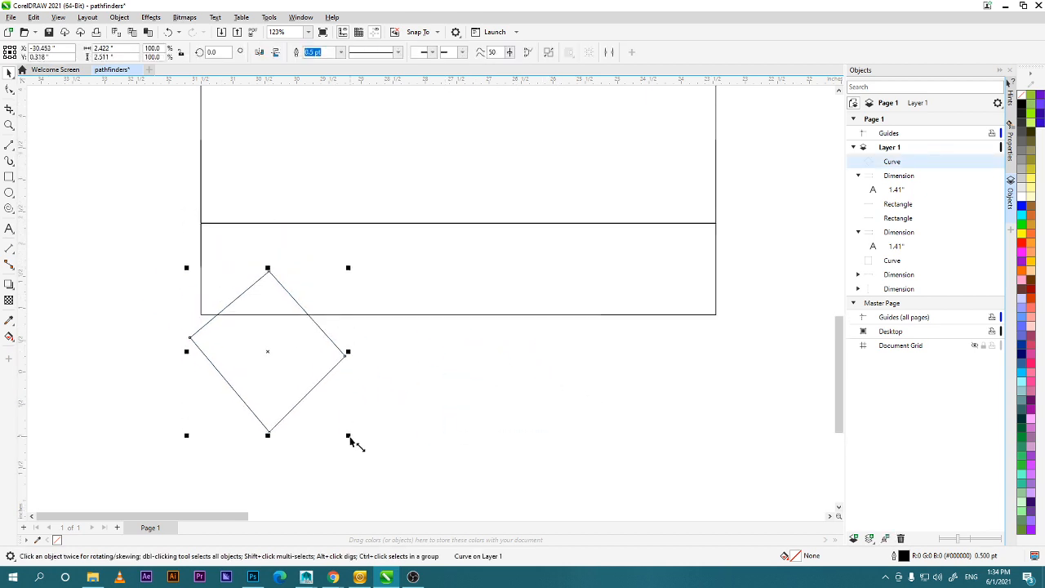
drag(349, 436, 336, 406)
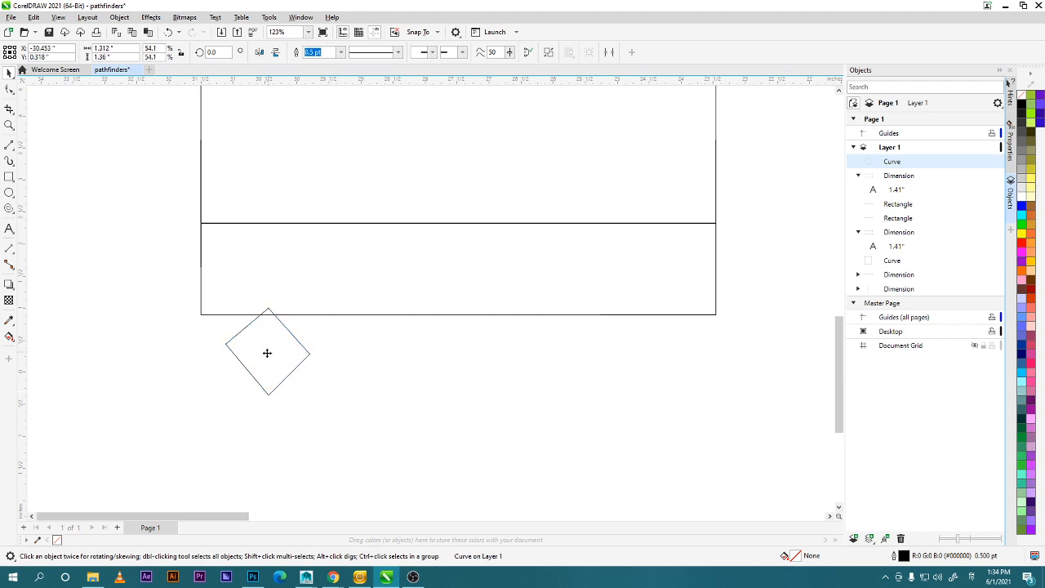
drag(267, 353, 255, 331)
drag(303, 378, 246, 328)
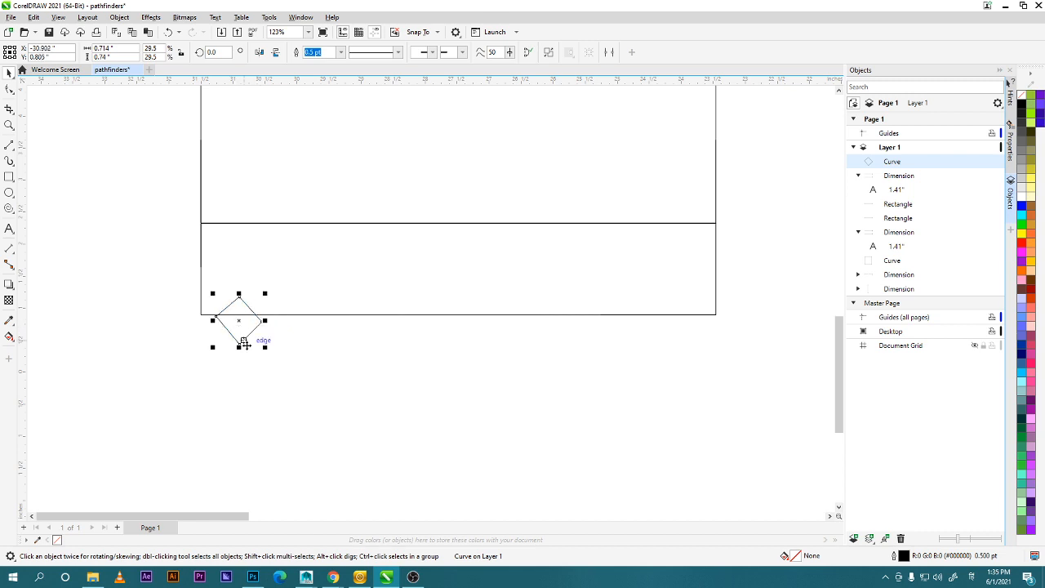
Move the diamond's right corner node up onto the strip's lower edge, joining its sides there, and deselect the shape.
scroll(271, 358, up, 5)
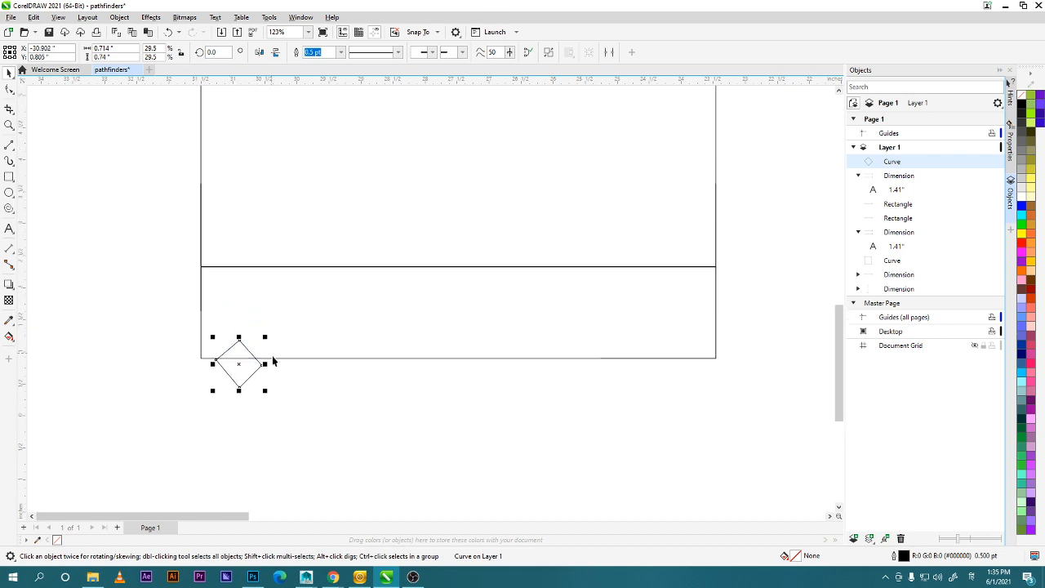
key(F10)
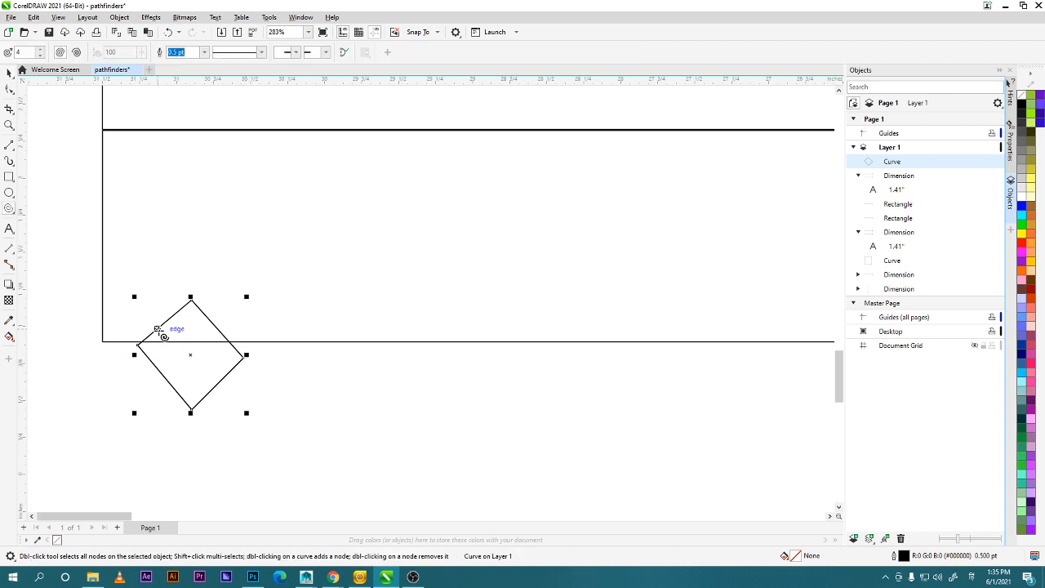
click(161, 332)
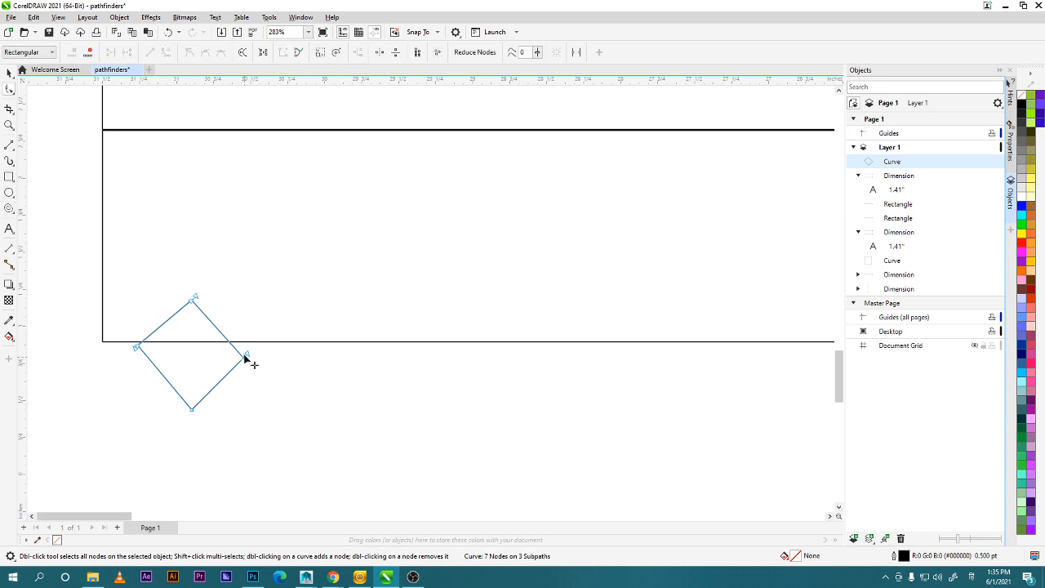
drag(245, 358, 244, 341)
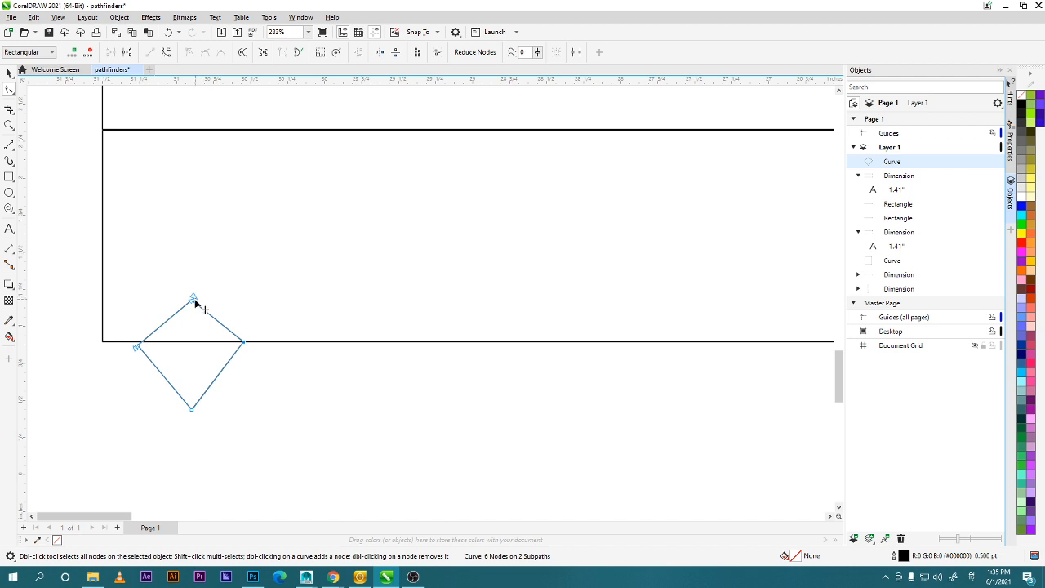
key(space)
click(286, 440)
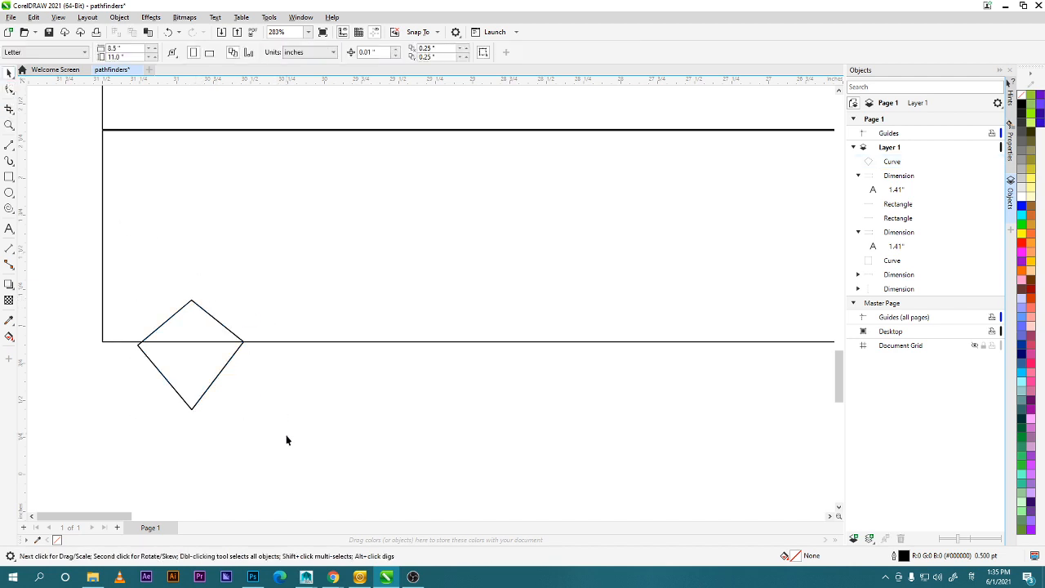
Select the diamond and give it a pale yellow fill (#FFFFCC).
click(207, 395)
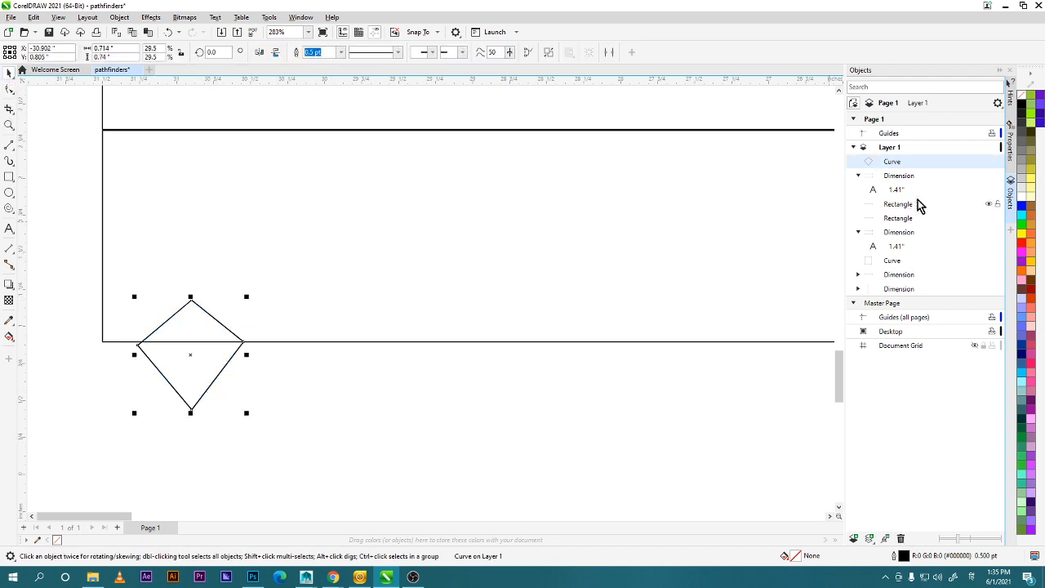
click(1031, 184)
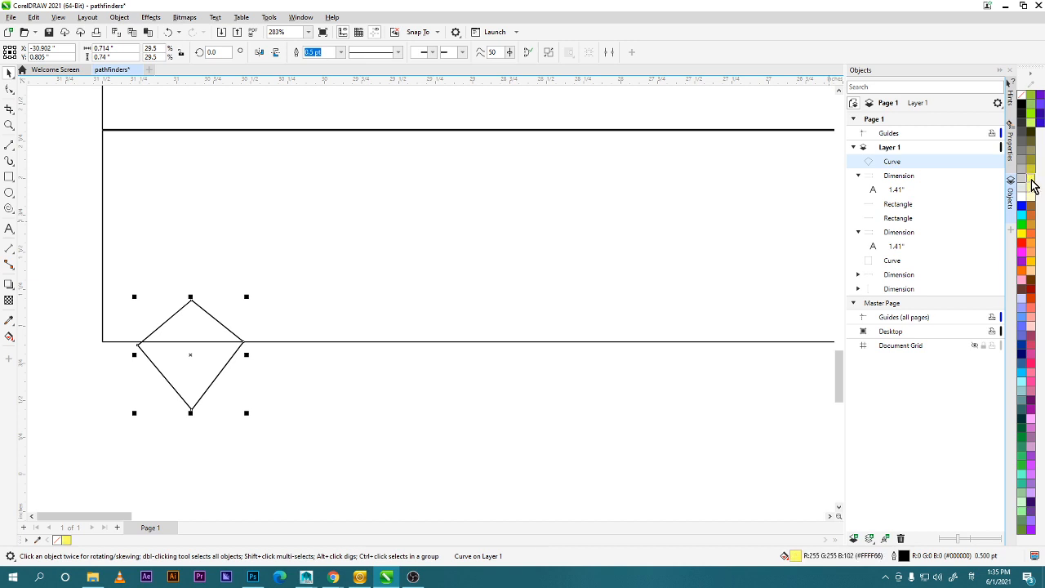
click(1031, 196)
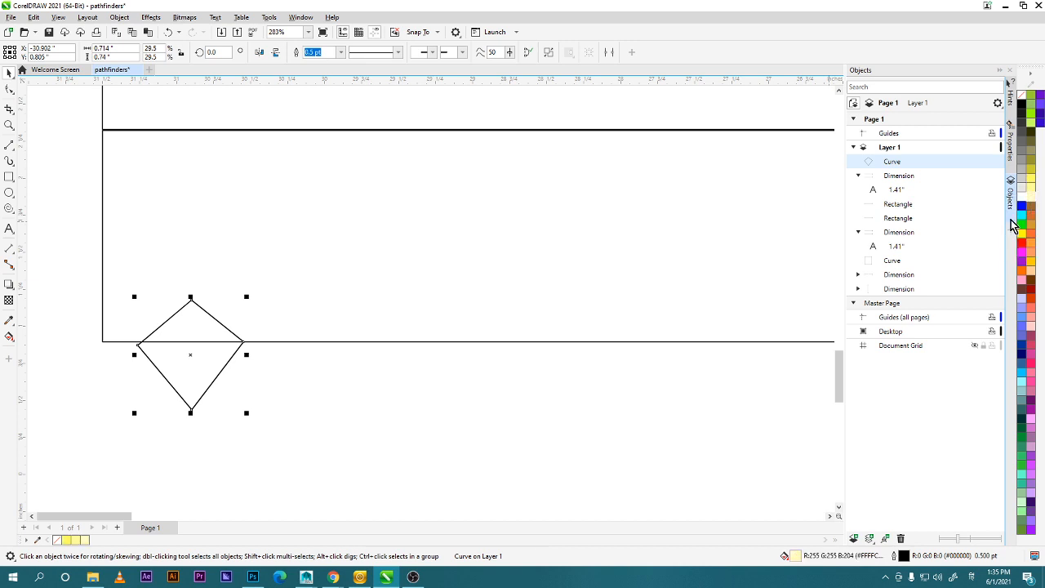
Move the diamond off the bottom strip into the empty area below and to the right, and keep it selected.
click(177, 321)
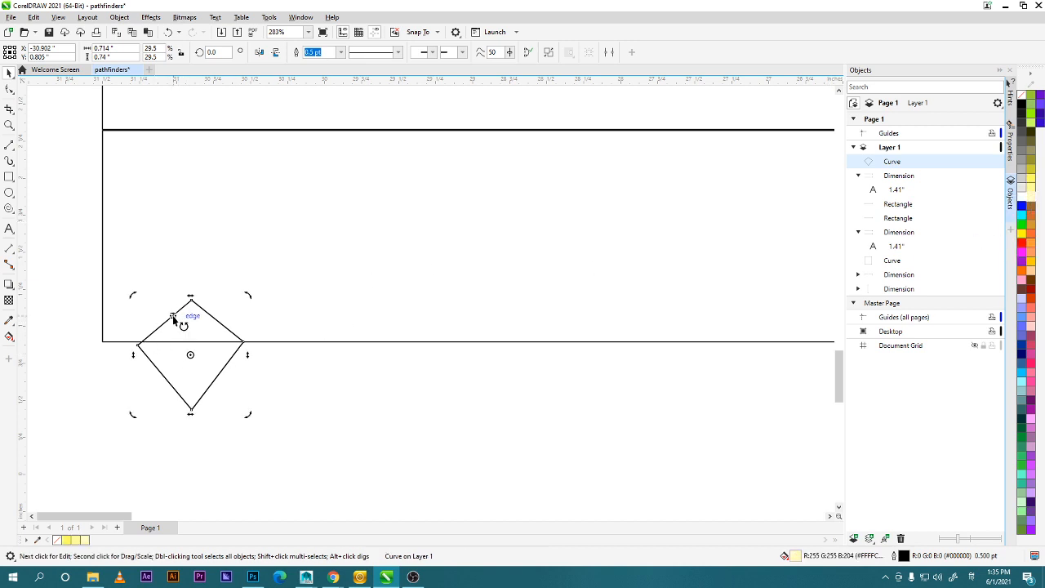
click(222, 375)
drag(192, 362, 374, 451)
click(390, 413)
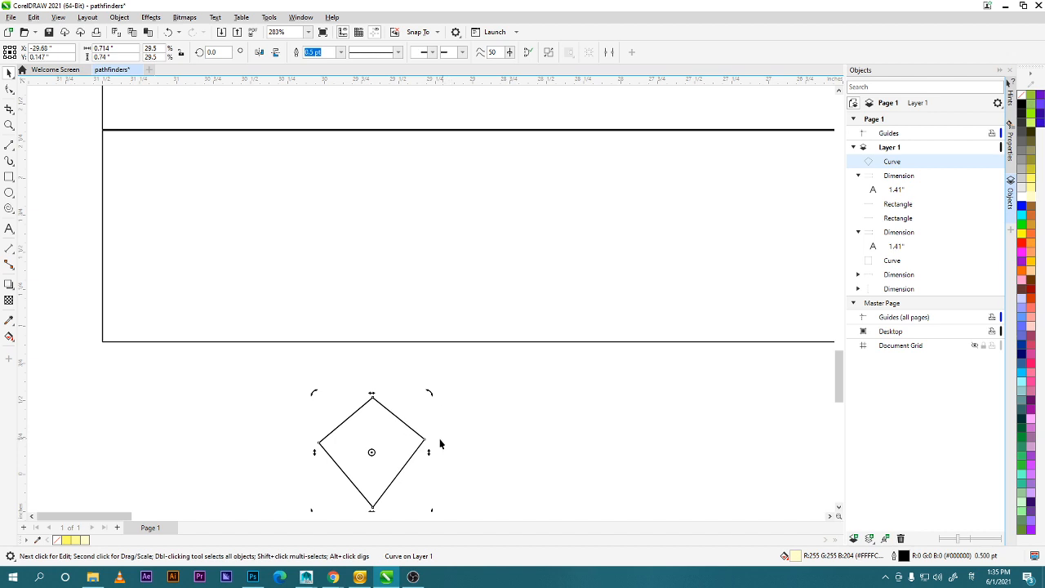
drag(439, 451, 388, 388)
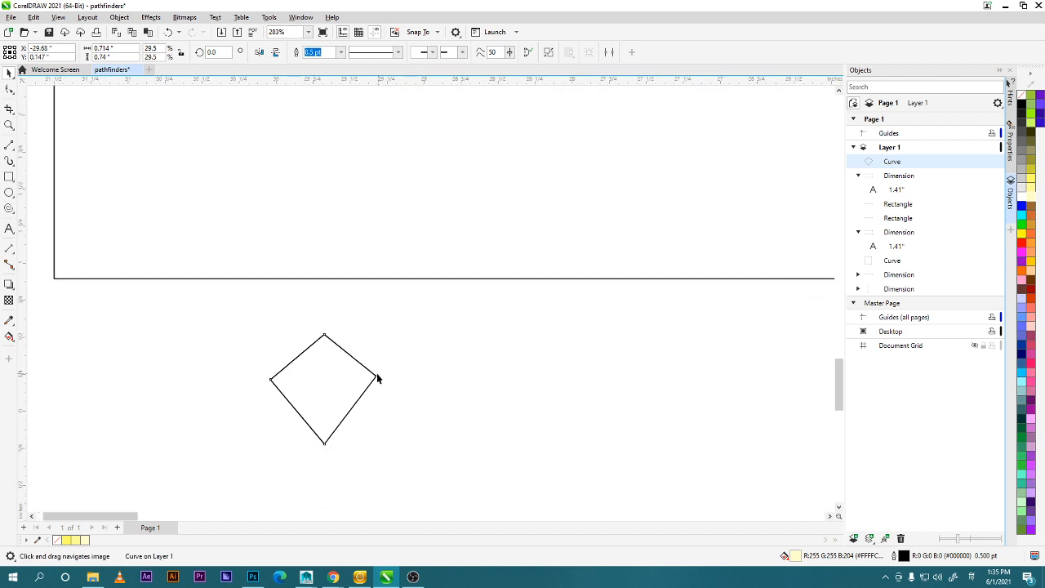
click(378, 376)
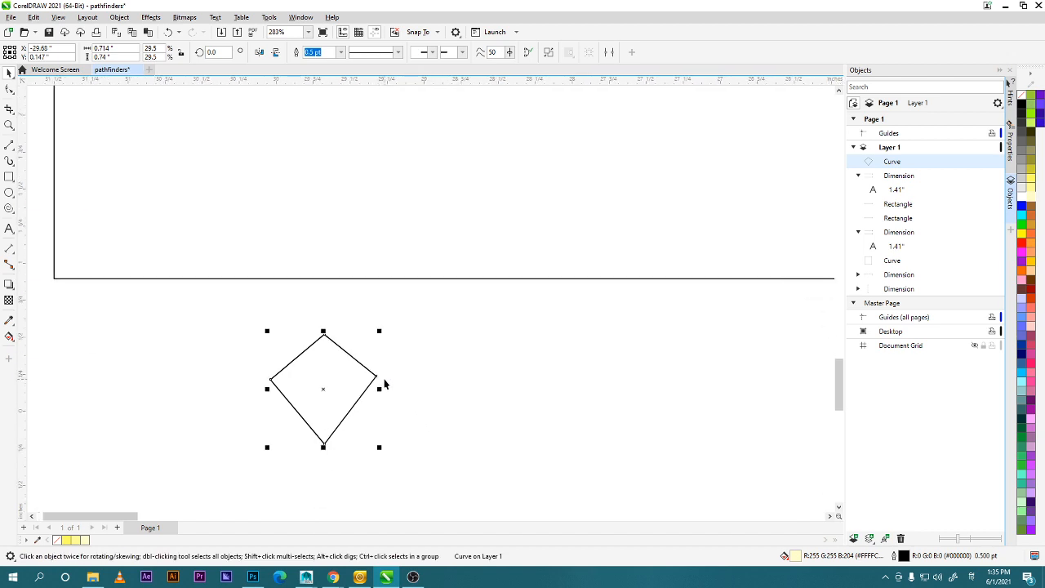
Join the diamond's loose end nodes at its top and left corners to close the shape.
key(F10)
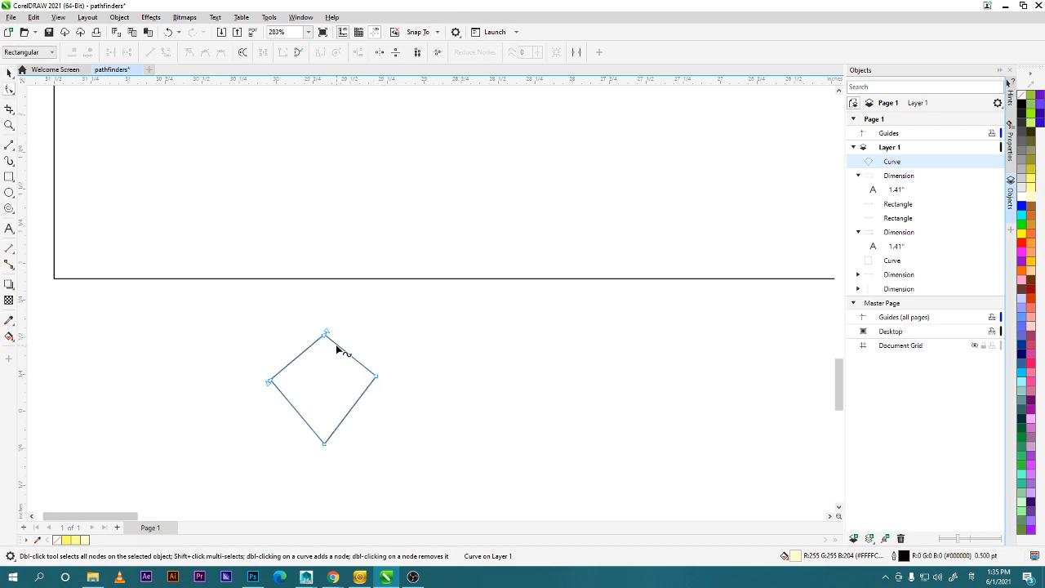
mouse_move(329, 341)
mouse_down()
mouse_move(319, 351)
mouse_move(306, 339)
mouse_move(325, 334)
mouse_up()
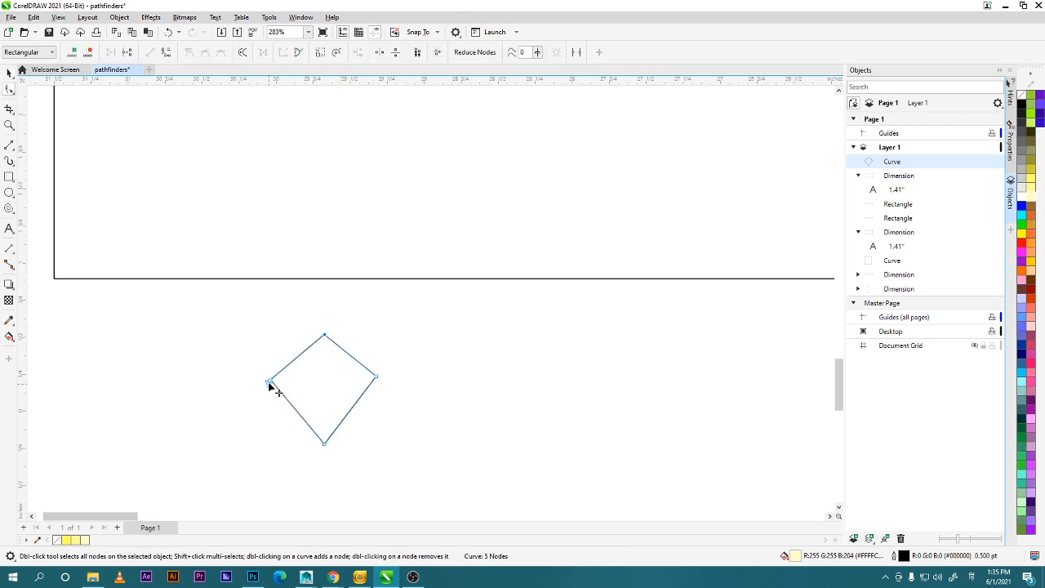
mouse_move(269, 383)
mouse_down()
mouse_move(275, 370)
mouse_move(271, 380)
mouse_up()
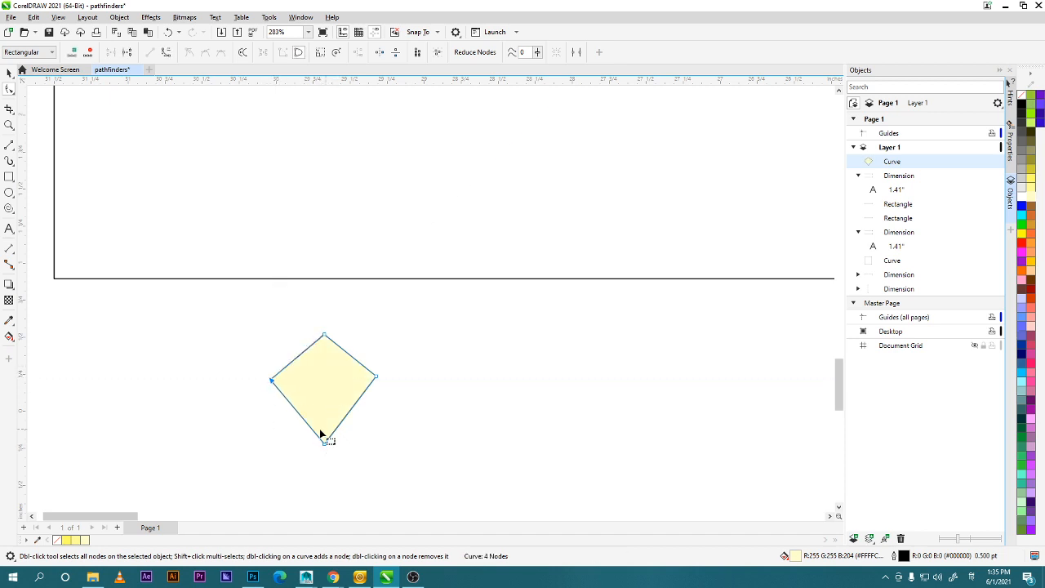
click(14, 76)
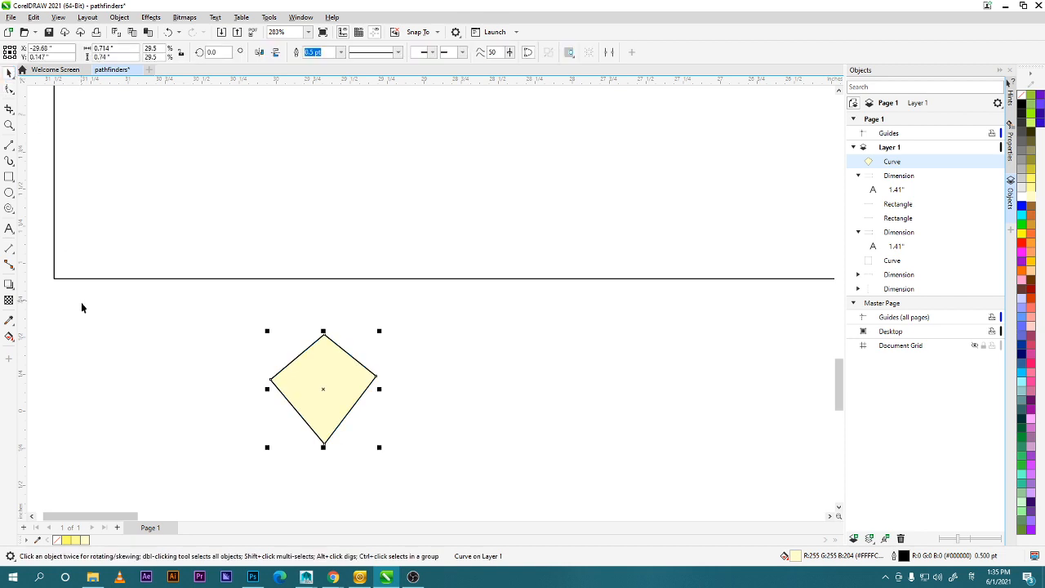
Move the closed diamond back onto the bottom strip's lower edge near its left corner.
click(80, 302)
scroll(241, 329, down, 2)
scroll(245, 331, down, 2)
scroll(249, 335, down, 2)
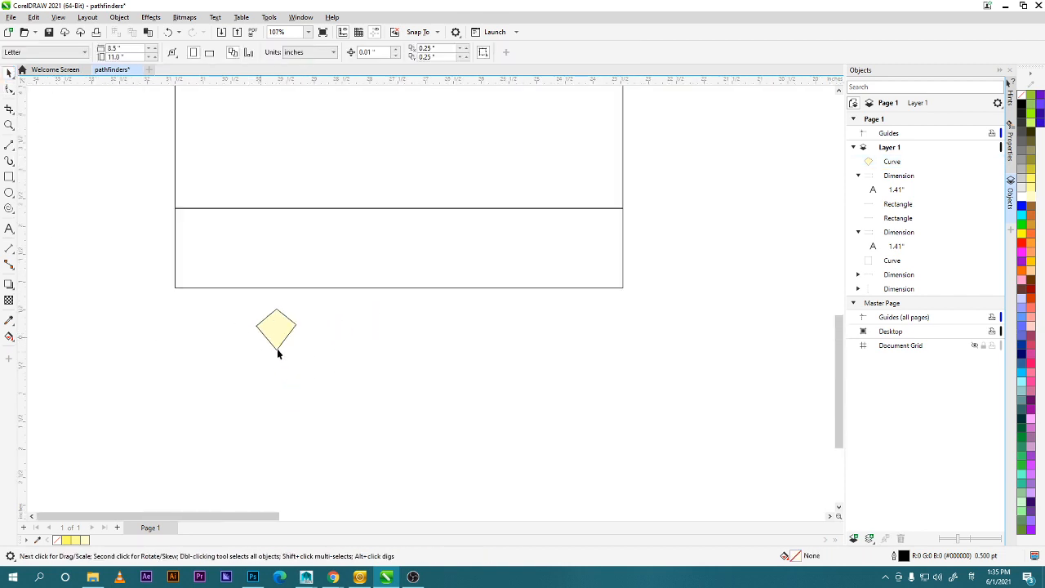
click(275, 331)
drag(275, 331, 204, 291)
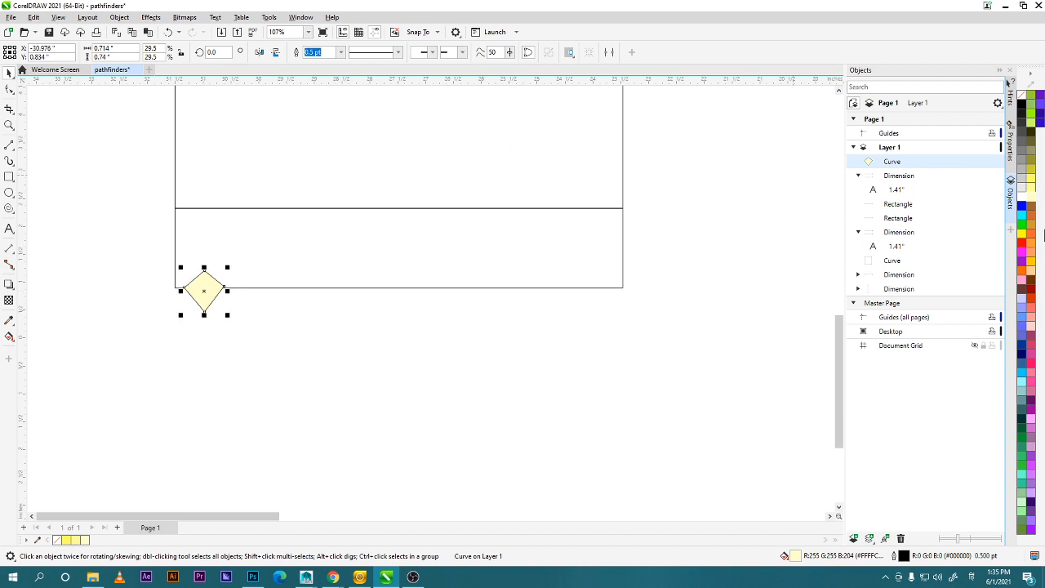
Remove the diamond's fill and dismiss the Corel CAPTURE window.
click(1010, 142)
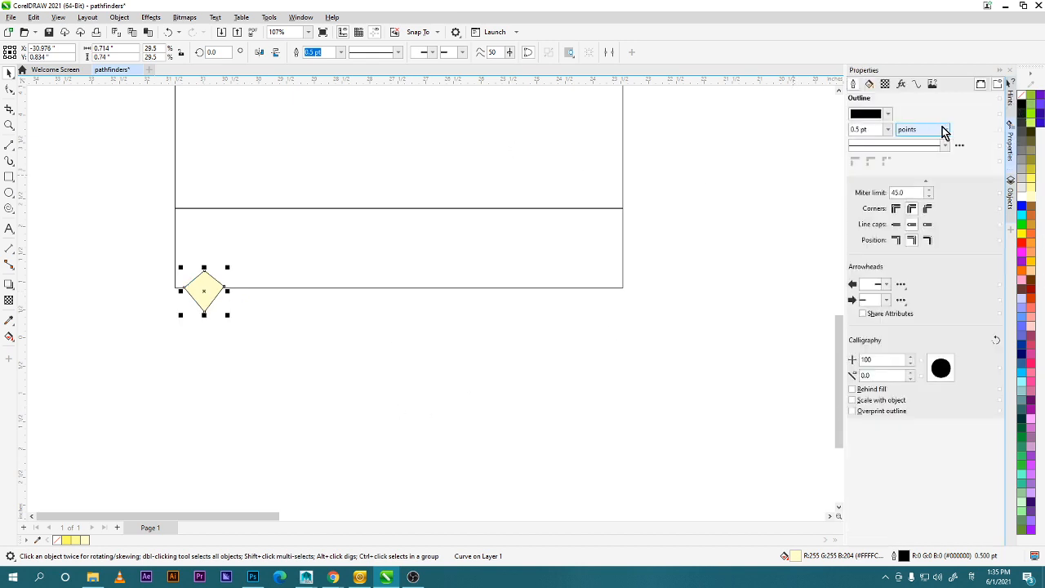
click(868, 84)
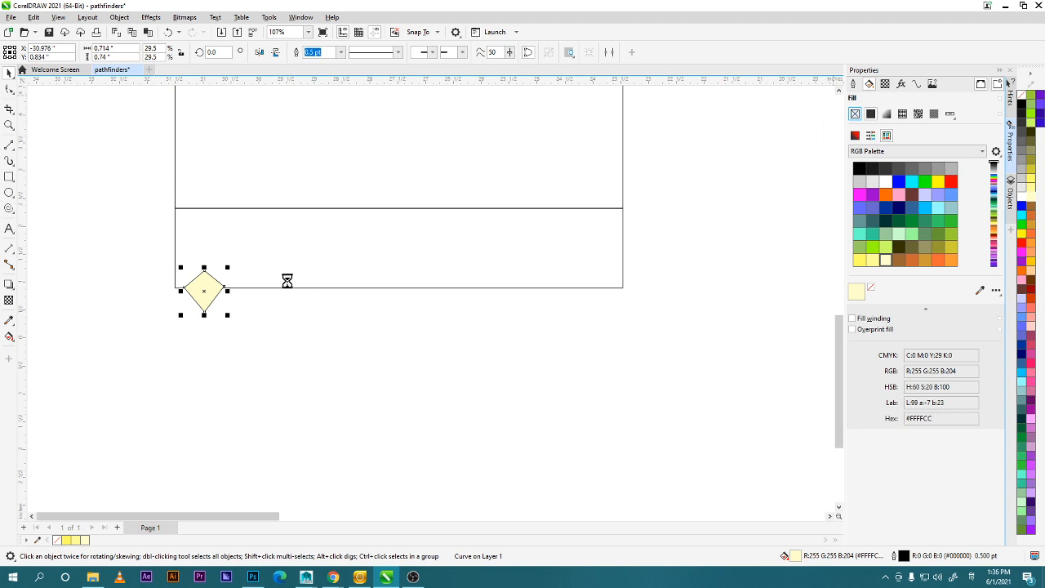
click(369, 578)
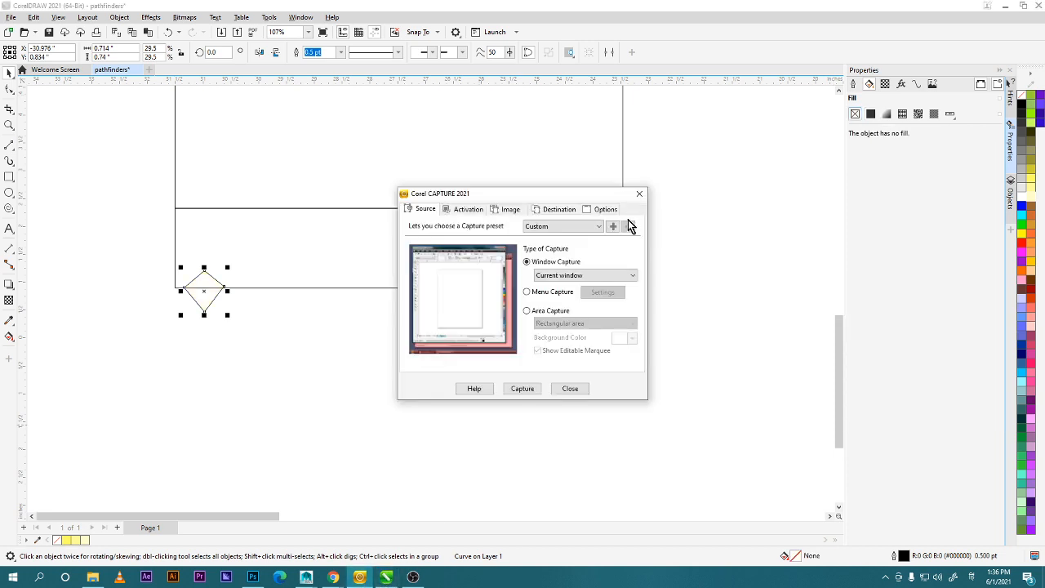
click(567, 390)
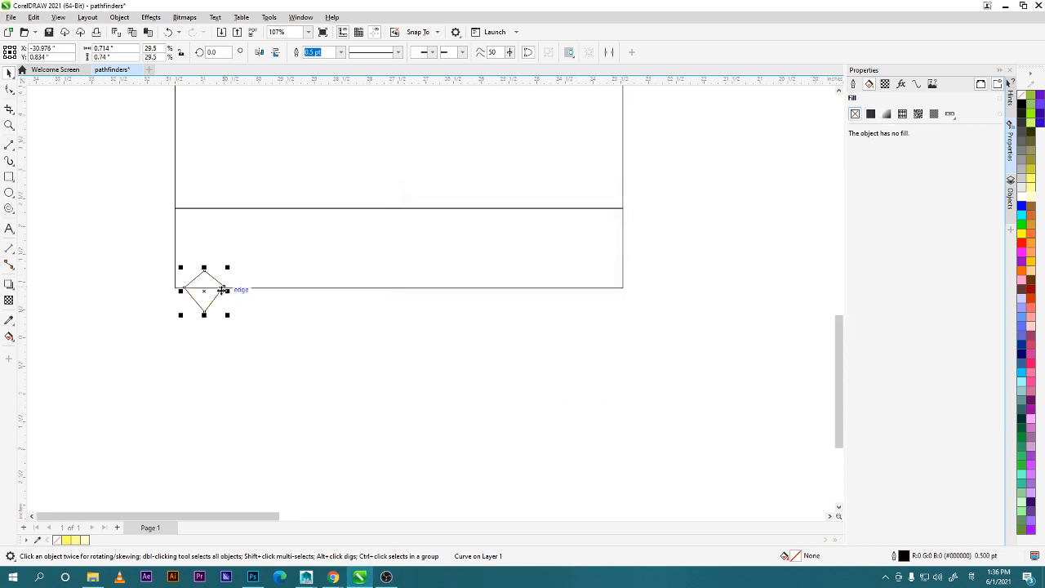
Duplicate the diamond directly to its right, corner to corner, and repeat the copy until eleven diamonds span the strip's lower edge.
scroll(202, 290, up, 2)
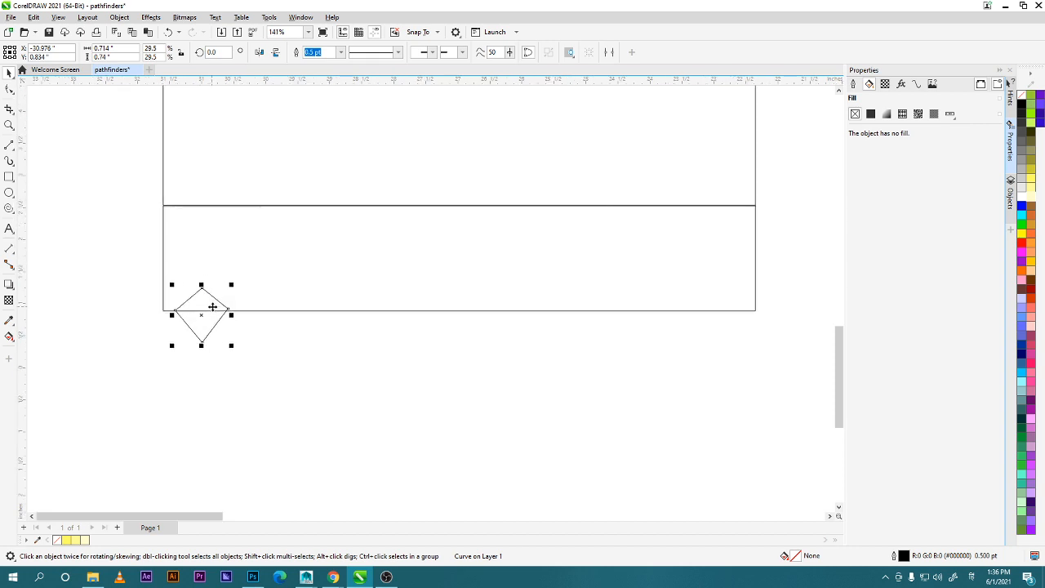
drag(202, 316, 256, 321)
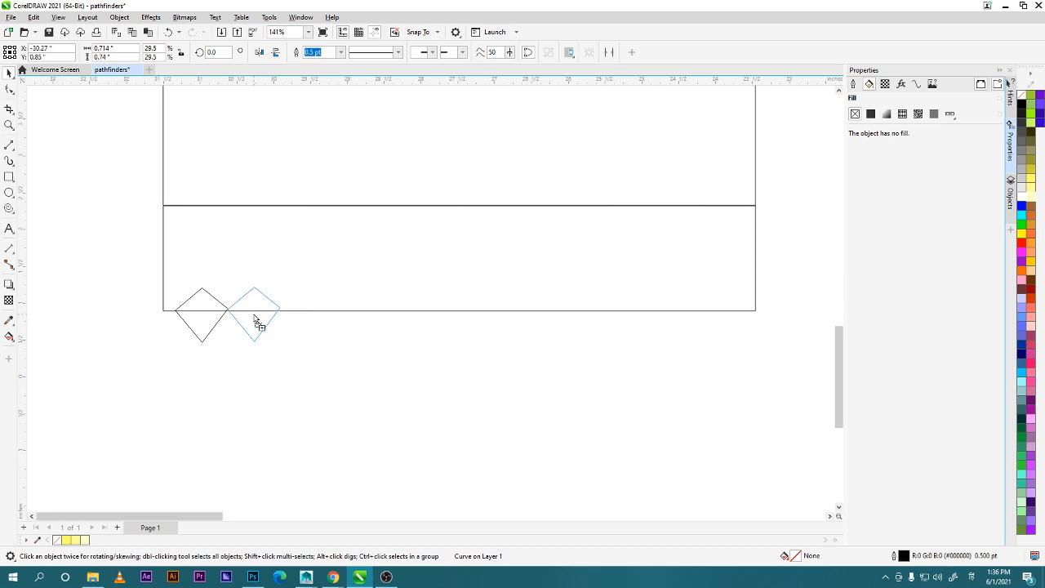
drag(255, 321, 254, 314)
key(ctrl+r)
key(ctrl+r)
key(ctrl+r)
key(ctrl+r)
key(ctrl+r)
key(ctrl+r)
key(ctrl+r)
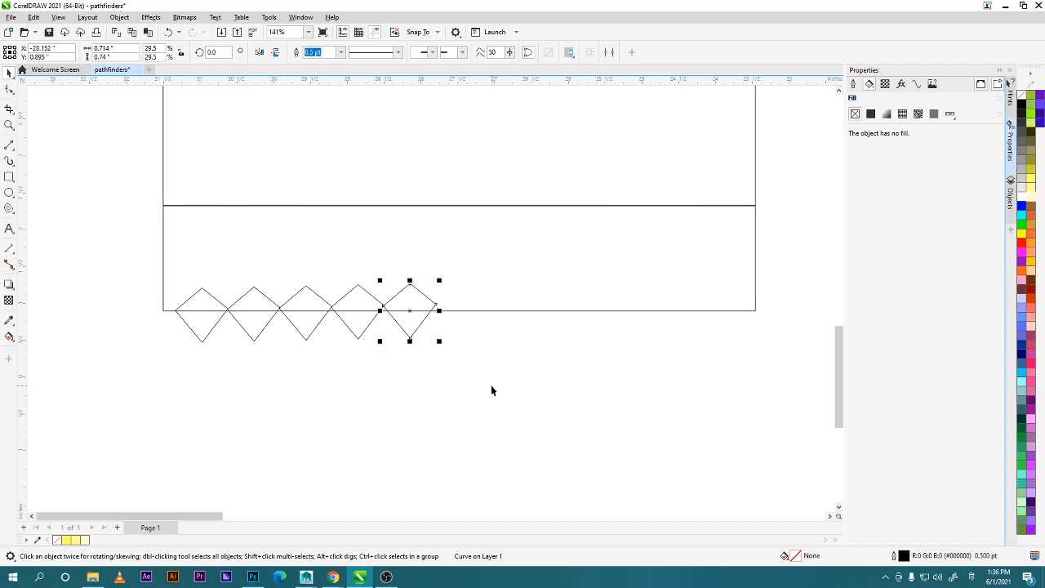
key(ctrl+r)
key(ctrl+r)
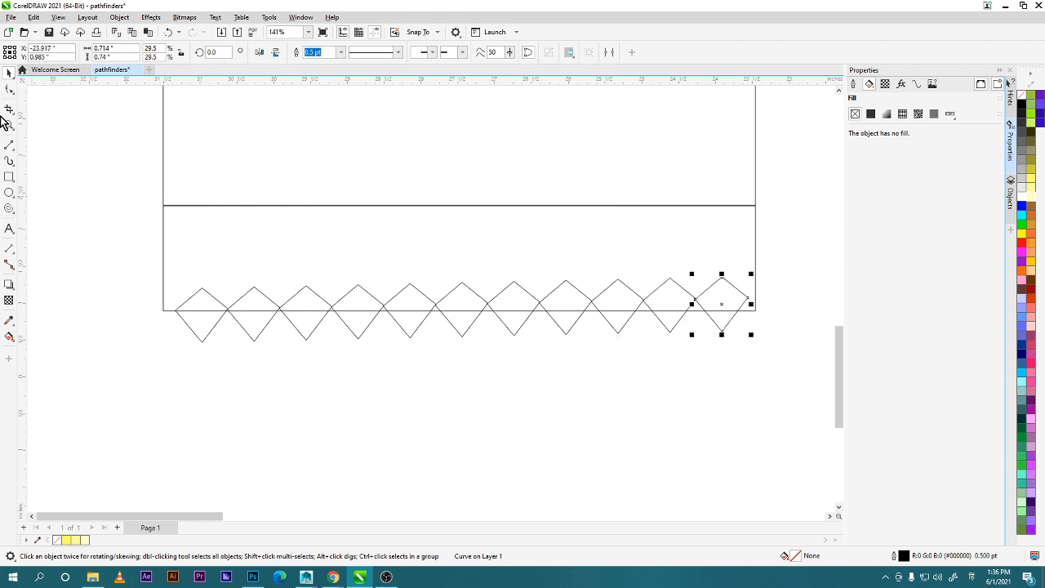
Select all eleven diamonds together with the bottom strip, undoing any accidental change to the selection.
click(146, 425)
drag(146, 383, 799, 258)
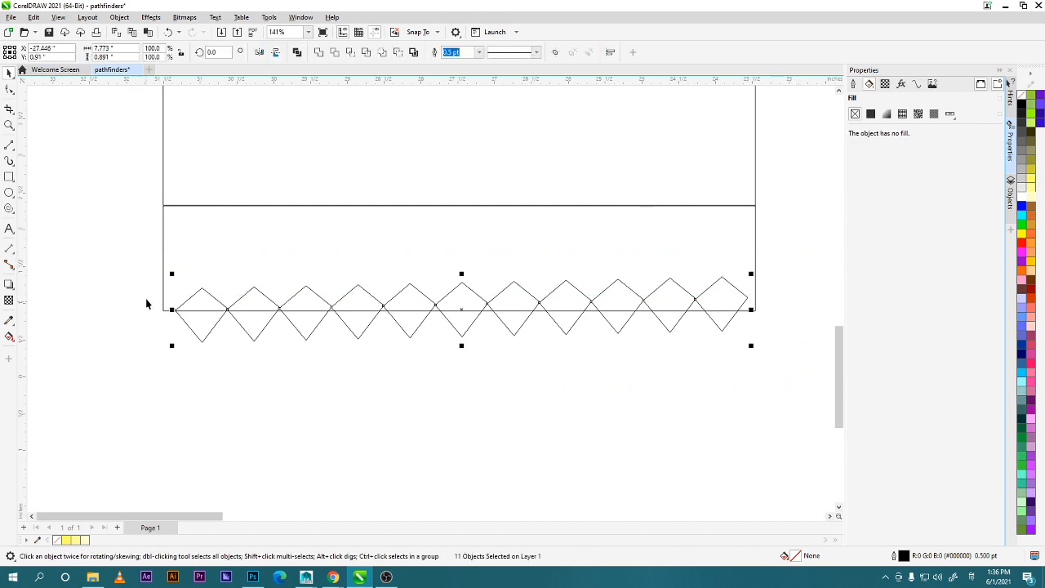
drag(128, 224, 747, 470)
drag(812, 498, 813, 496)
shift+click(162, 229)
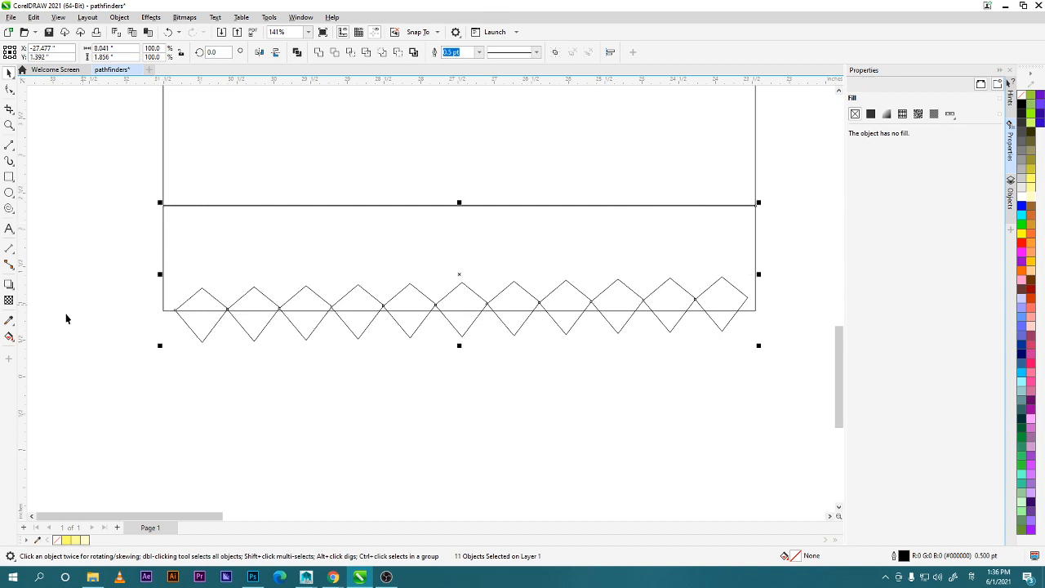
drag(437, 266, 462, 333)
key(ctrl+z)
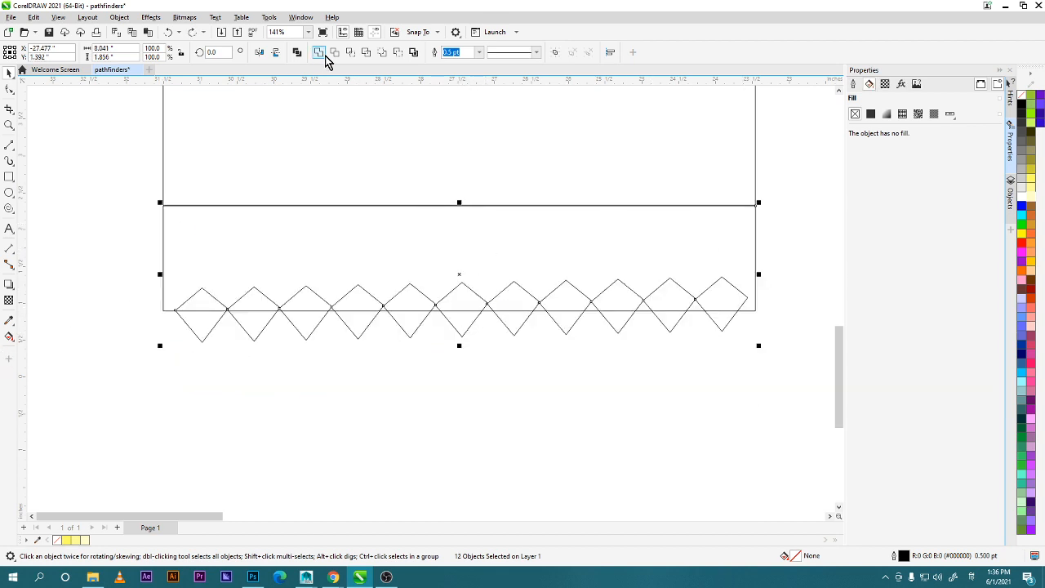
Try Front Minus Back and Back Minus Front on the selected strip and diamonds, undoing each result.
click(380, 54)
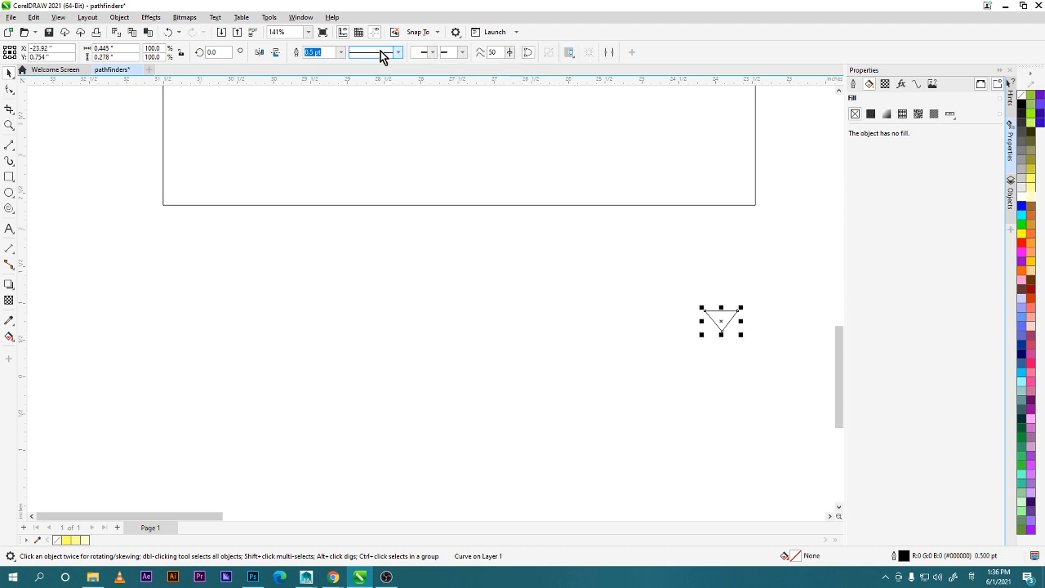
key(ctrl+z)
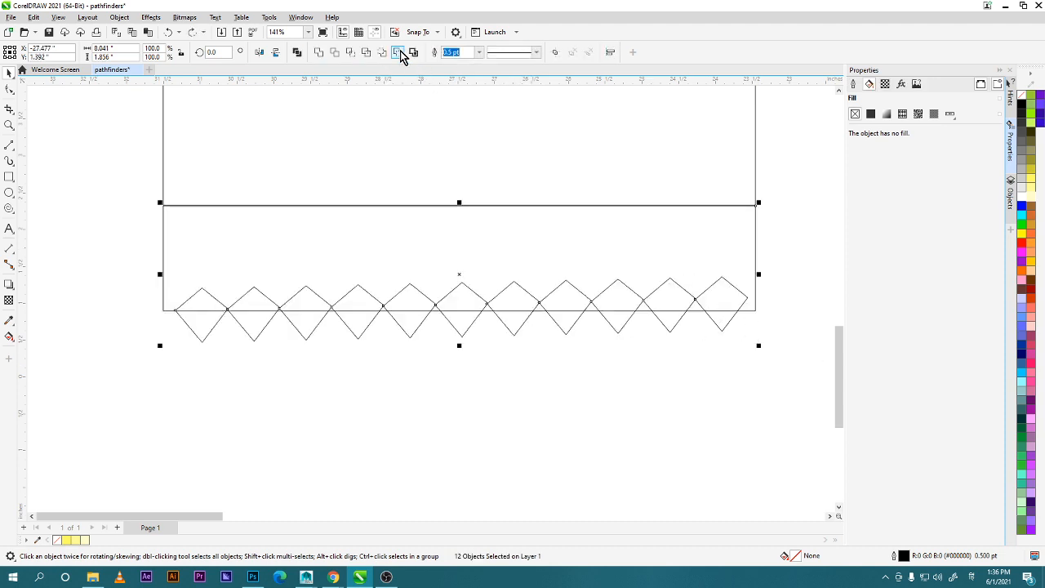
click(399, 53)
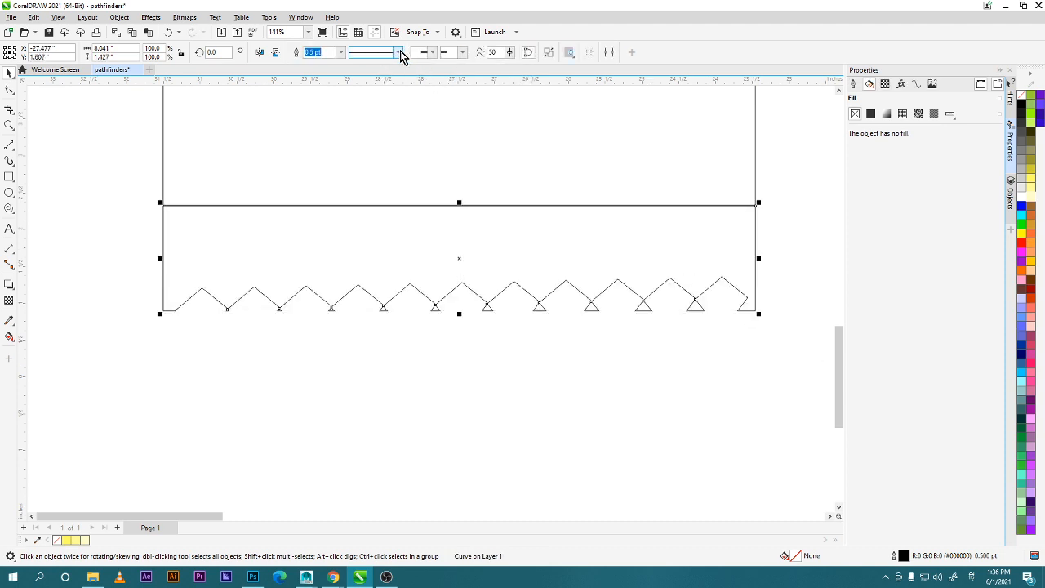
click(553, 347)
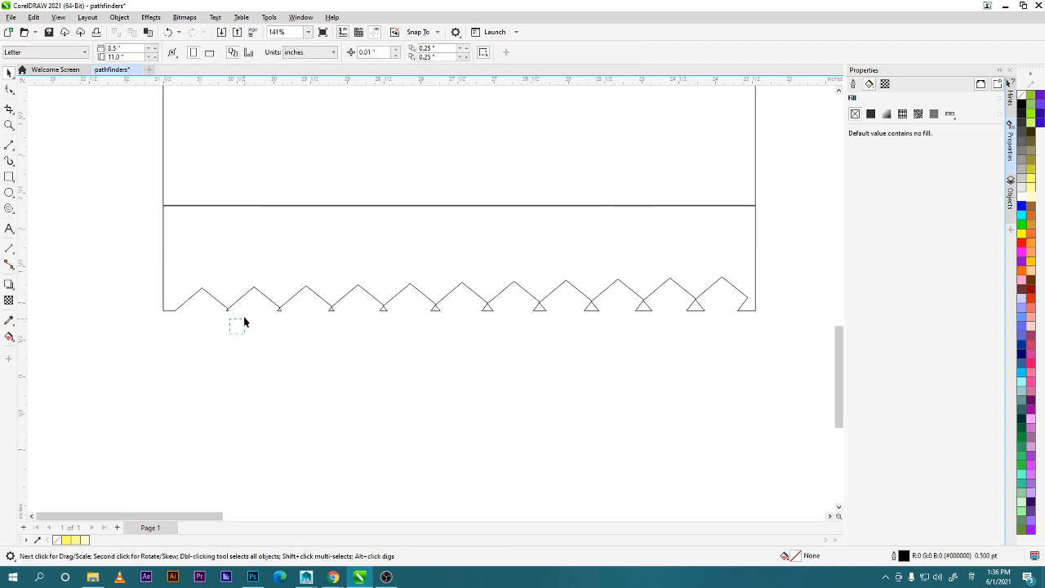
mouse_move(696, 306)
mouse_down()
mouse_move(760, 306)
mouse_move(700, 320)
mouse_up()
key(ctrl+z)
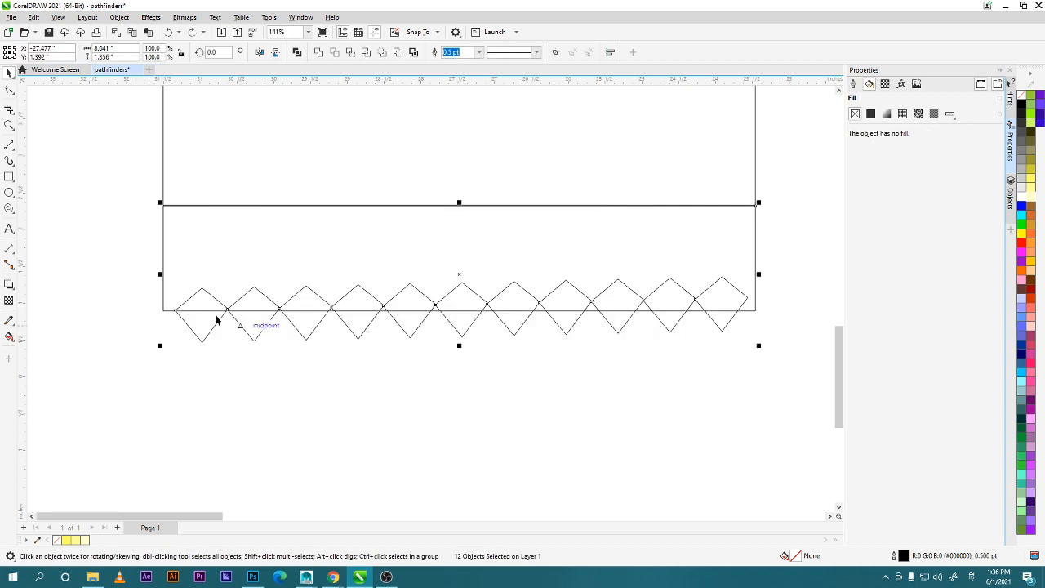
Trim the lower rectangle with the row of diamonds on its bottom edge and delete the cutting diamonds one by one.
click(334, 52)
click(207, 362)
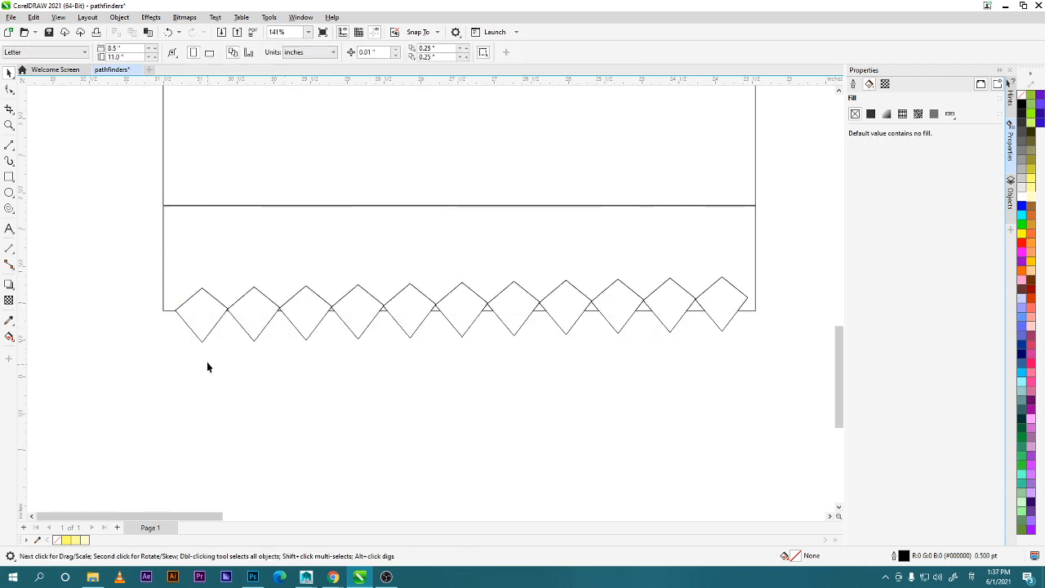
click(203, 315)
key(Delete)
click(263, 329)
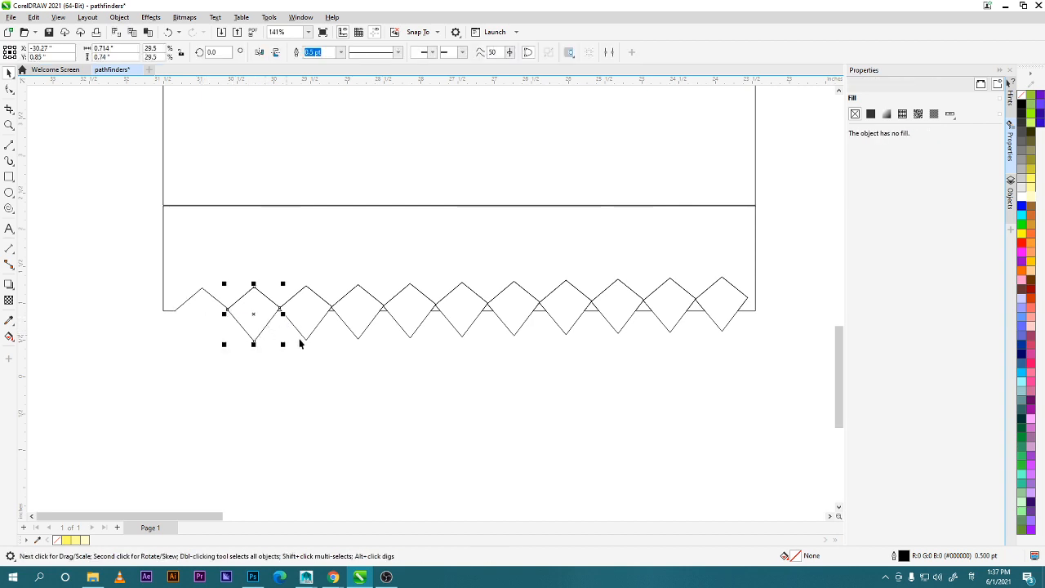
key(Delete)
click(309, 320)
key(Delete)
click(346, 321)
key(Delete)
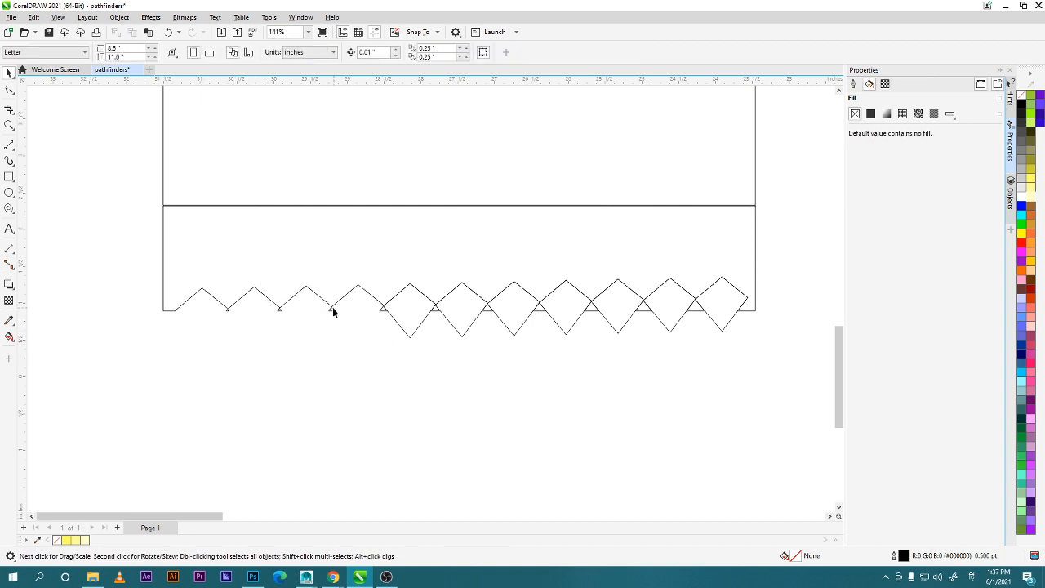
click(333, 310)
click(334, 317)
click(406, 318)
key(Delete)
click(466, 326)
key(Delete)
click(509, 333)
key(Delete)
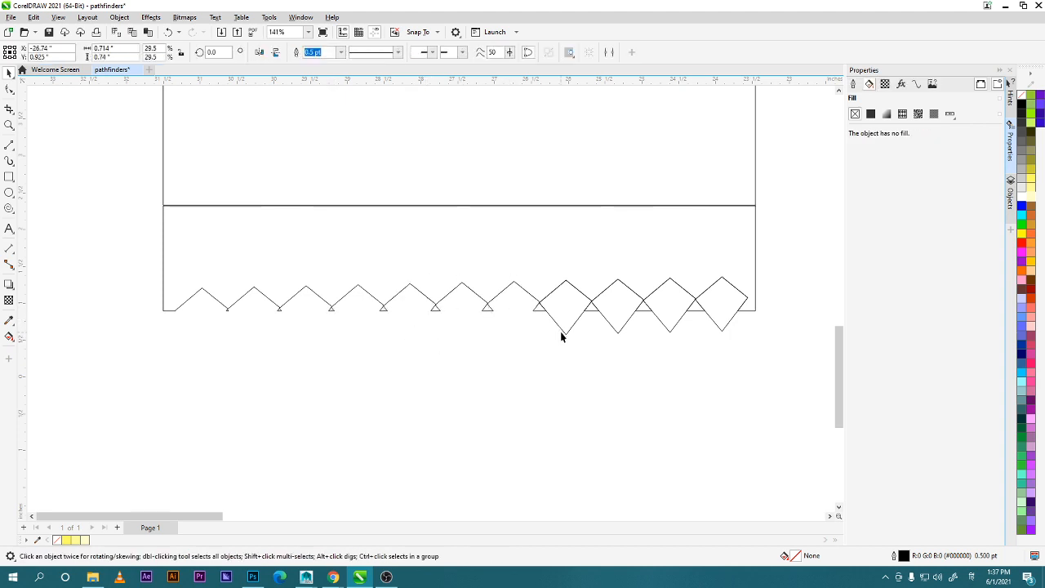
click(560, 333)
key(Delete)
click(627, 328)
key(Delete)
click(677, 324)
key(Delete)
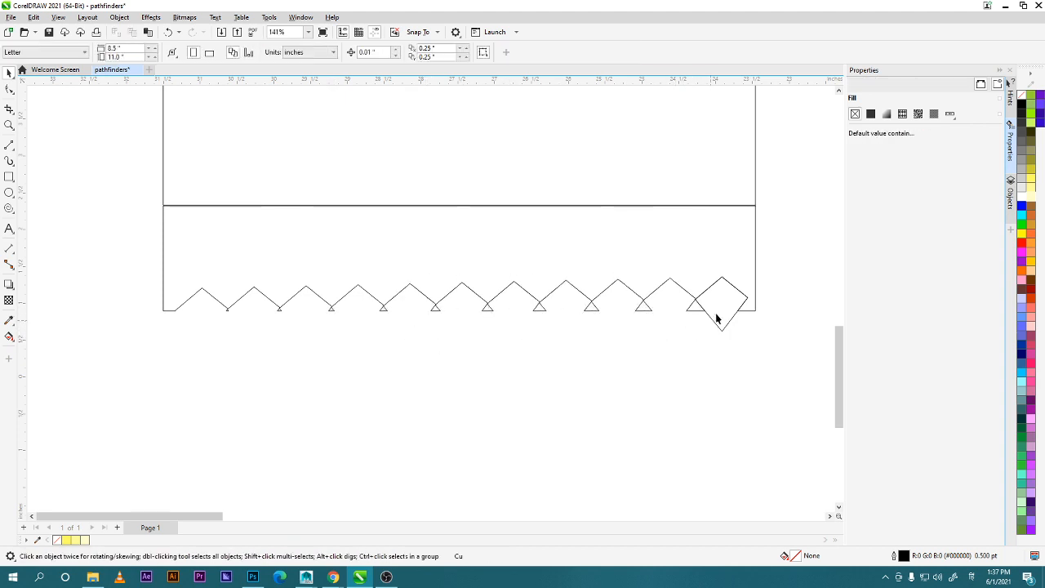
click(716, 325)
key(Delete)
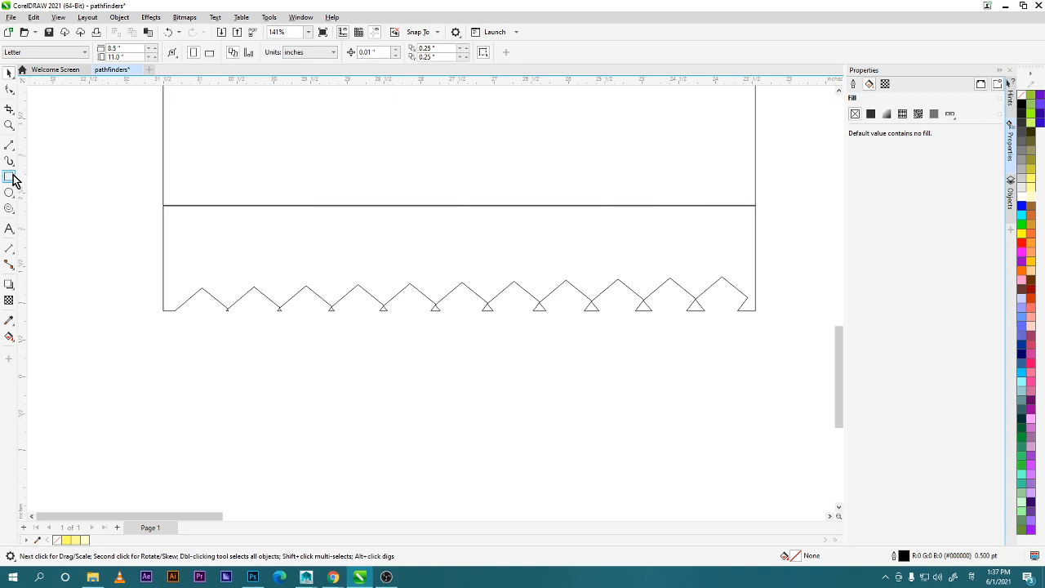
click(9, 177)
drag(186, 323, 765, 307)
key(ctrl+z)
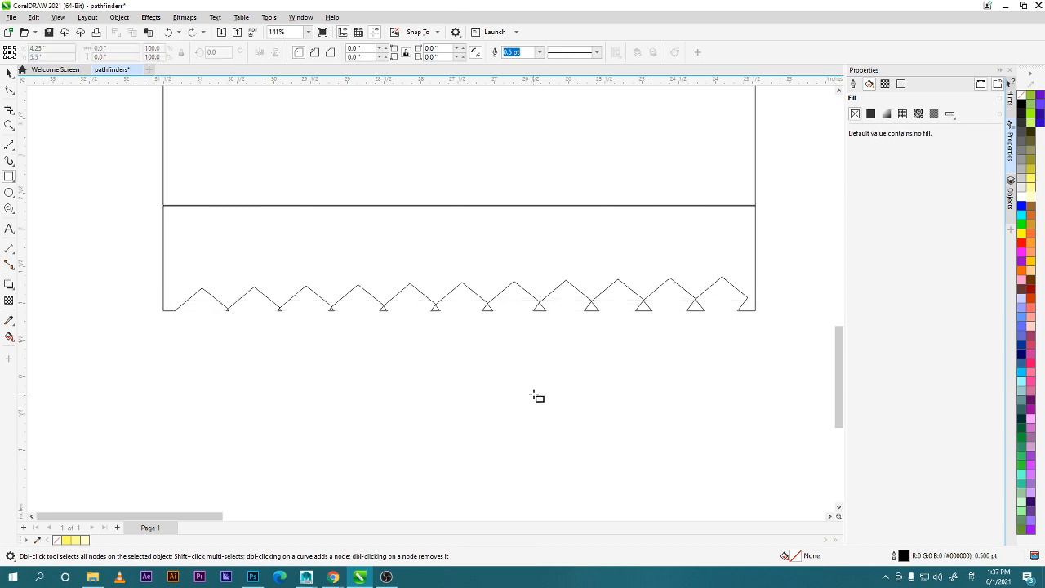
Undo the deletions to bring back the full row of diamonds along the trimmed bottom edge.
key(ctrl+z)
key(ctrl+z)
key(ctrl+z)
key(ctrl+z)
key(ctrl+z)
key(ctrl+z)
key(ctrl+z)
key(ctrl+z)
key(ctrl+z)
key(ctrl+z)
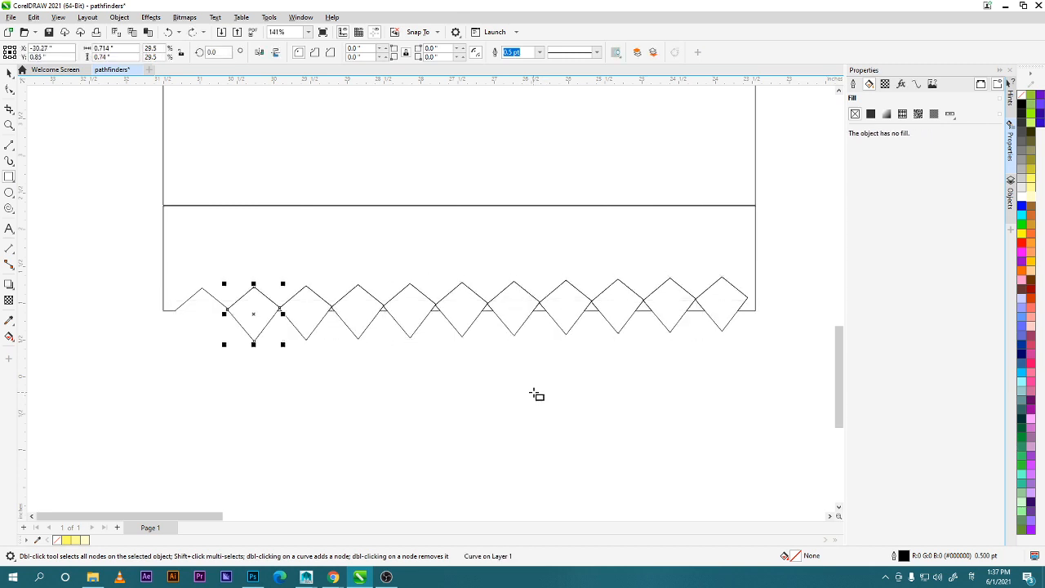
key(ctrl+z)
Select all eleven diamonds along the rectangle's bottom edge and group them.
click(9, 72)
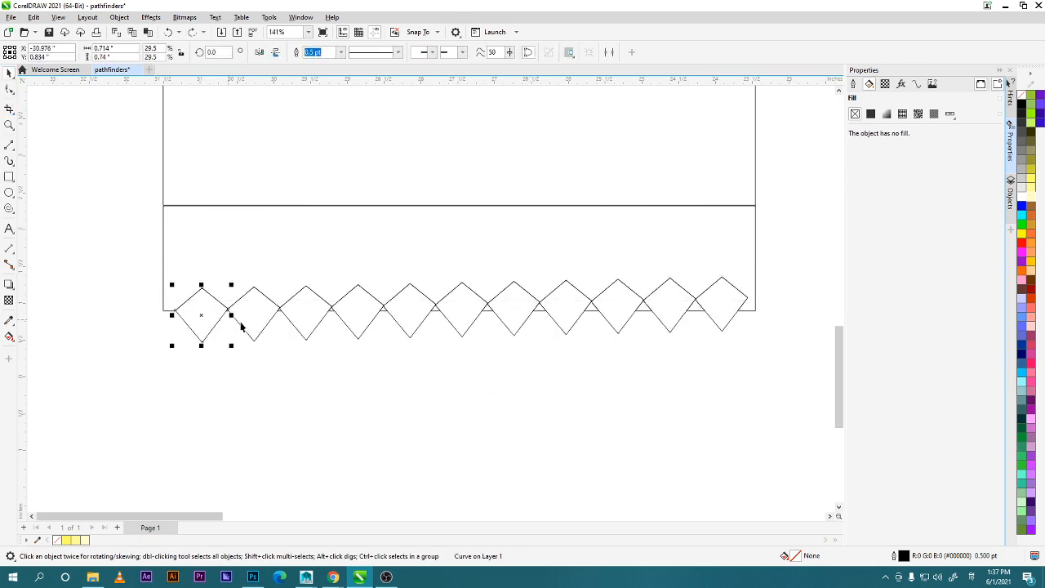
shift+click(263, 329)
shift+click(304, 327)
shift+click(366, 327)
shift+click(416, 323)
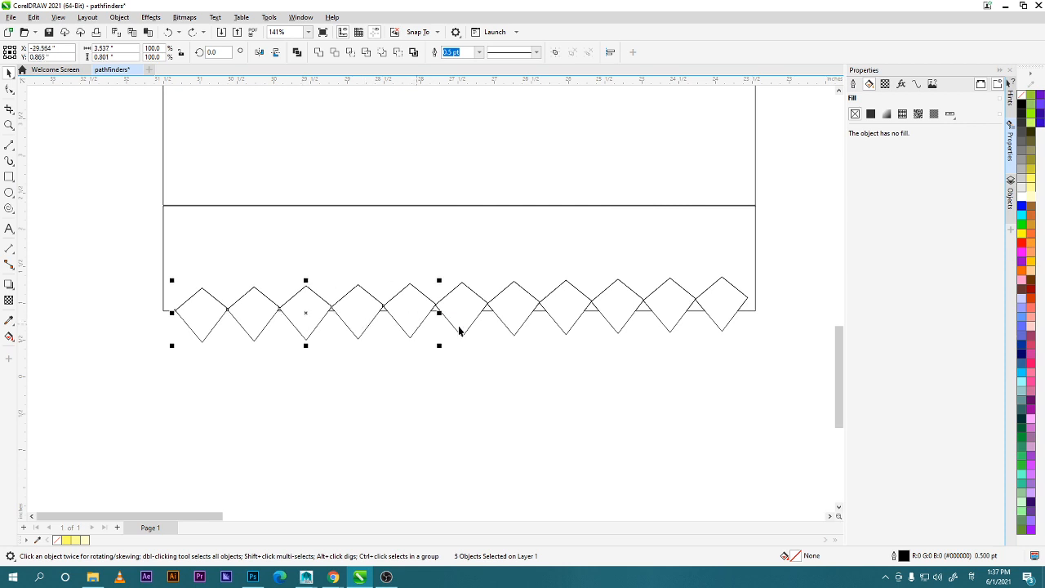
shift+click(488, 316)
shift+click(542, 317)
shift+click(595, 311)
shift+click(651, 311)
shift+click(664, 310)
shift+click(710, 309)
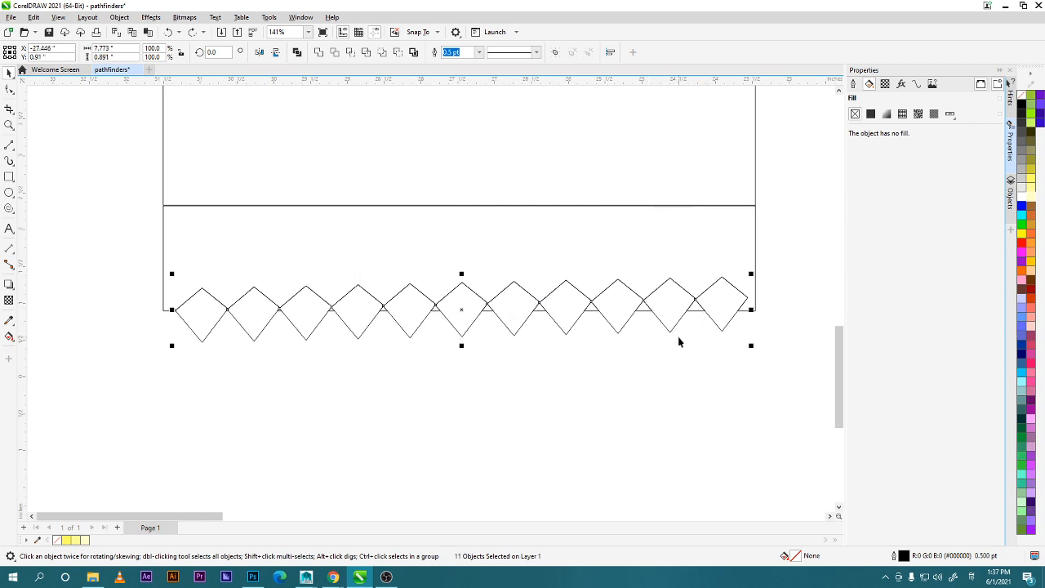
key(ctrl+g)
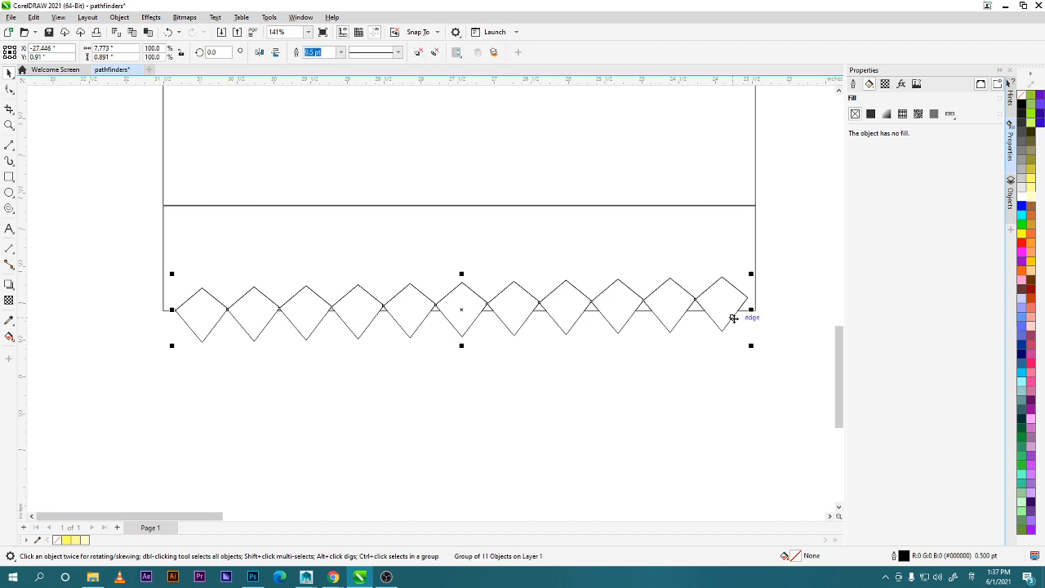
Try to move the grouped diamonds down, away from the rectangle's trimmed bottom edge.
click(717, 392)
click(715, 324)
drag(711, 311, 732, 394)
click(727, 345)
Undo the group's move, the grouping, the trim and the last two diamond copies.
key(ctrl+z)
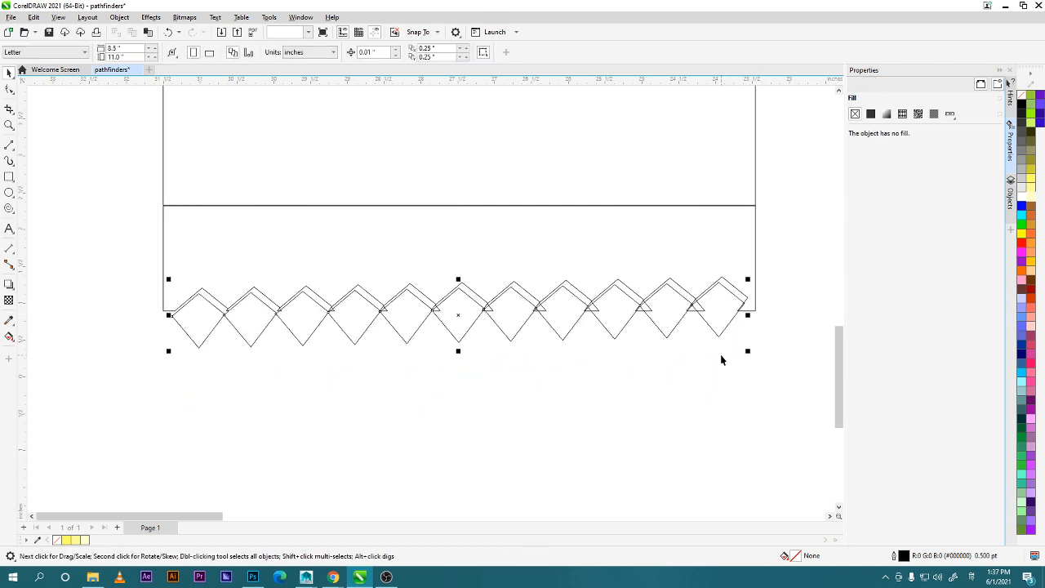
key(ctrl+z)
key(ctrl+z)
key(ctrl+z)
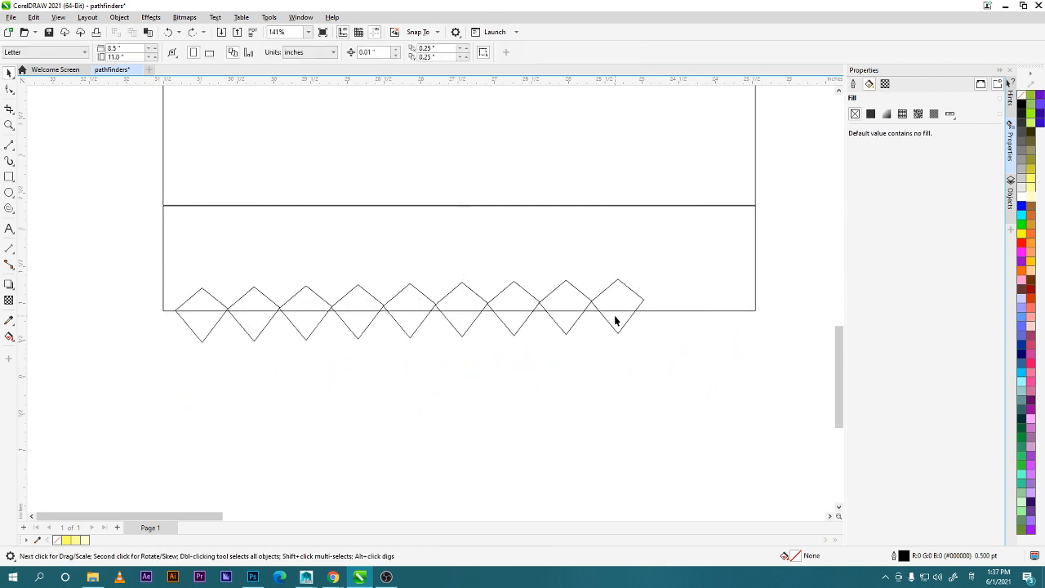
Delete eight of the diamonds on the rectangle's bottom edge, keeping only the leftmost one.
click(605, 323)
drag(231, 360, 317, 324)
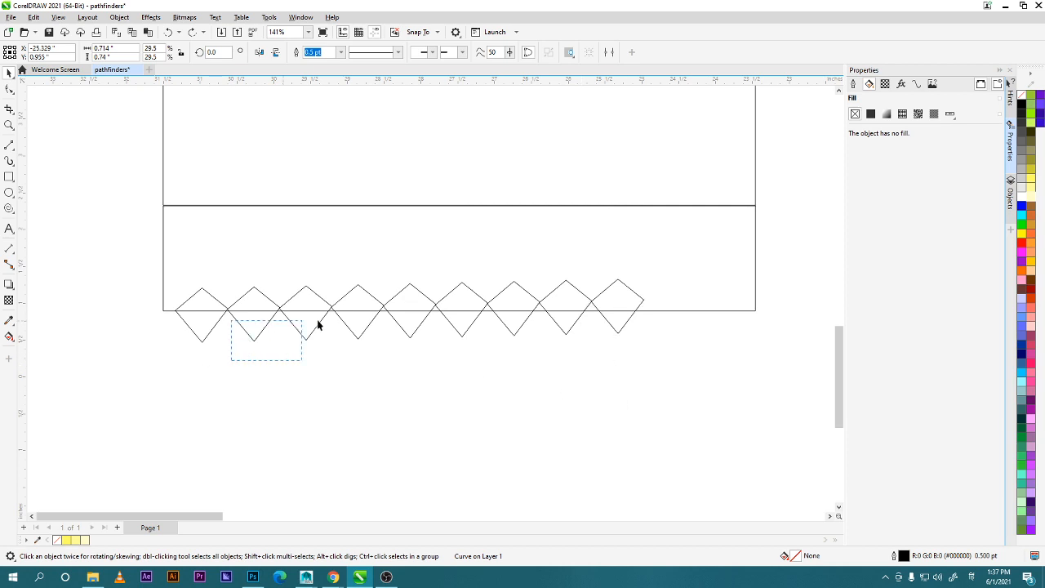
drag(619, 323, 633, 326)
click(622, 325)
shift+click(576, 321)
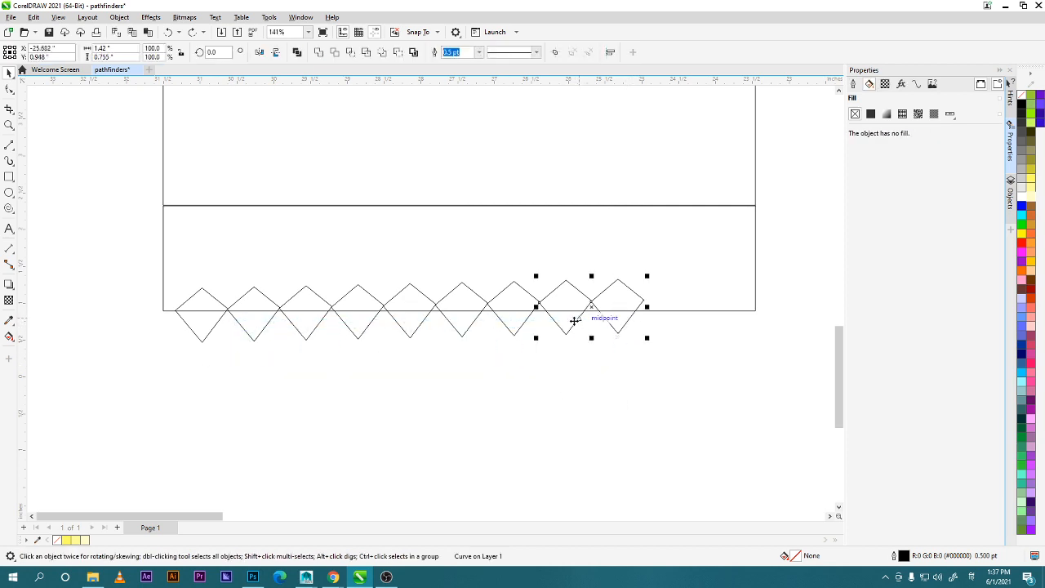
shift+click(524, 322)
shift+click(457, 328)
shift+click(408, 329)
shift+click(353, 328)
shift+click(317, 328)
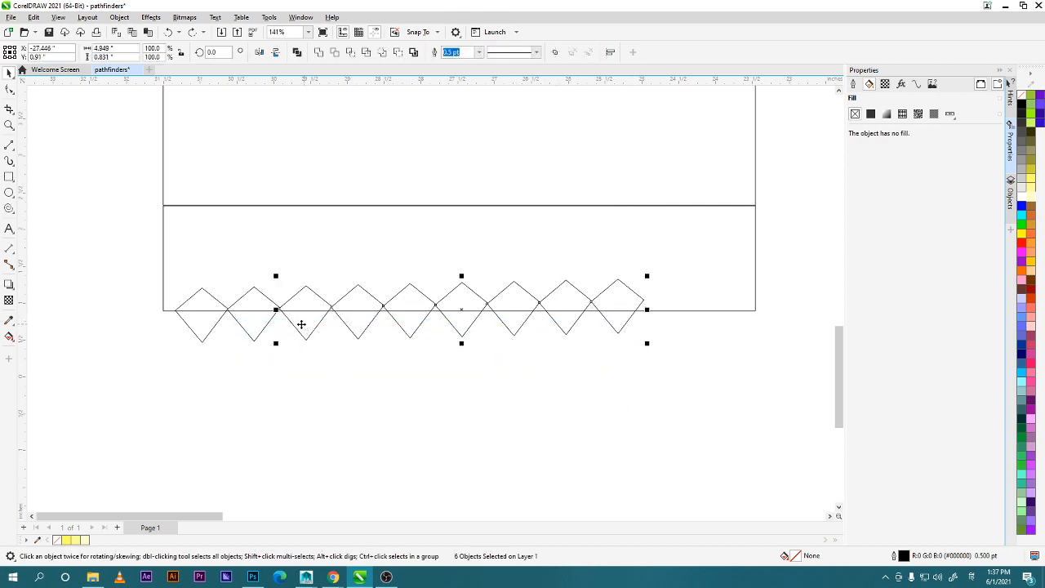
shift+click(263, 329)
key(Delete)
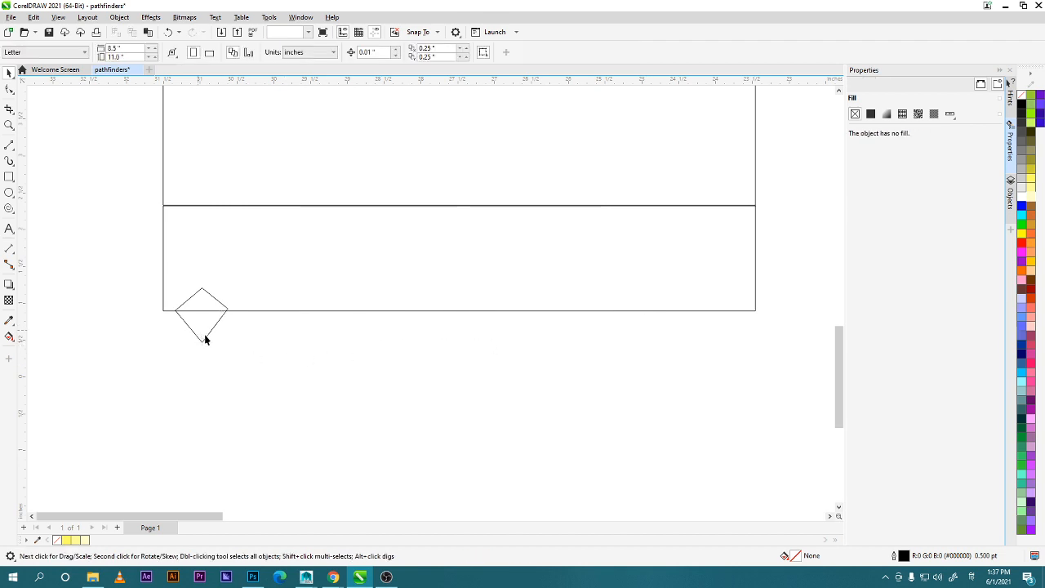
Rotate the remaining diamond slightly clockwise to about 356.41° to level its side corners with the rectangle's bottom line.
click(204, 333)
scroll(251, 349, up, 2)
scroll(259, 349, down, 1)
scroll(263, 339, up, 5)
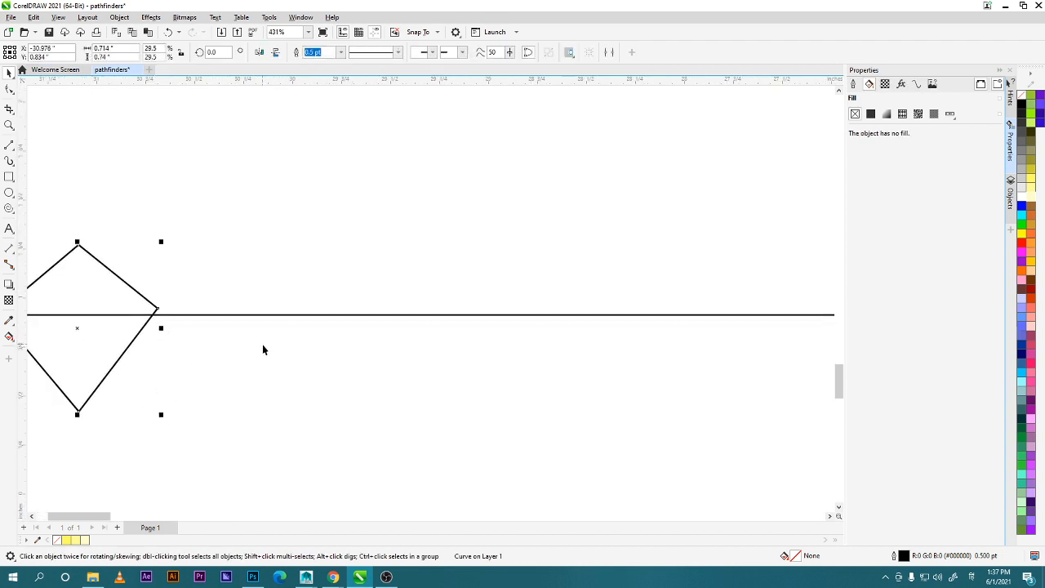
drag(224, 362, 392, 357)
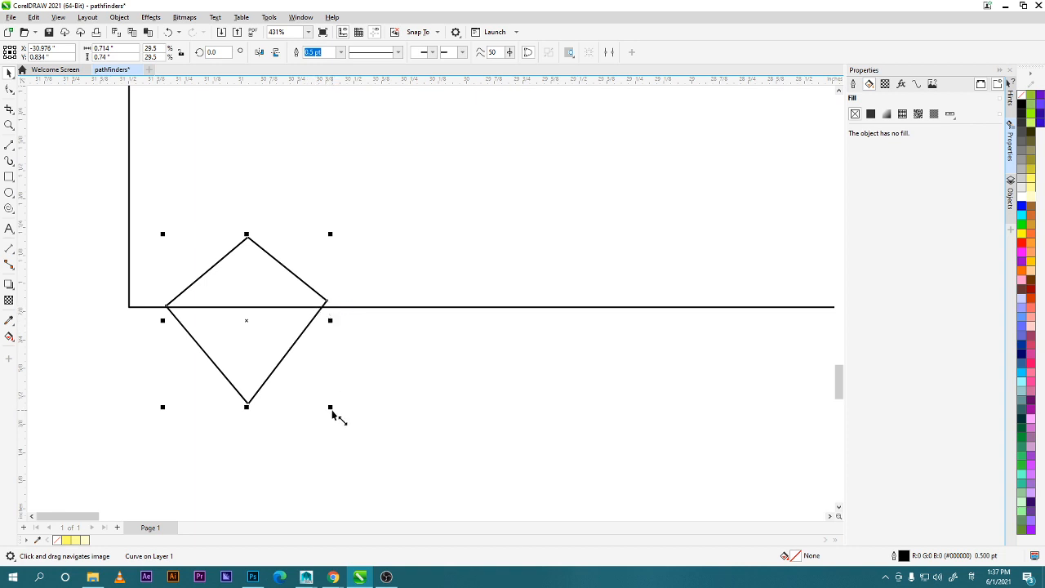
click(304, 397)
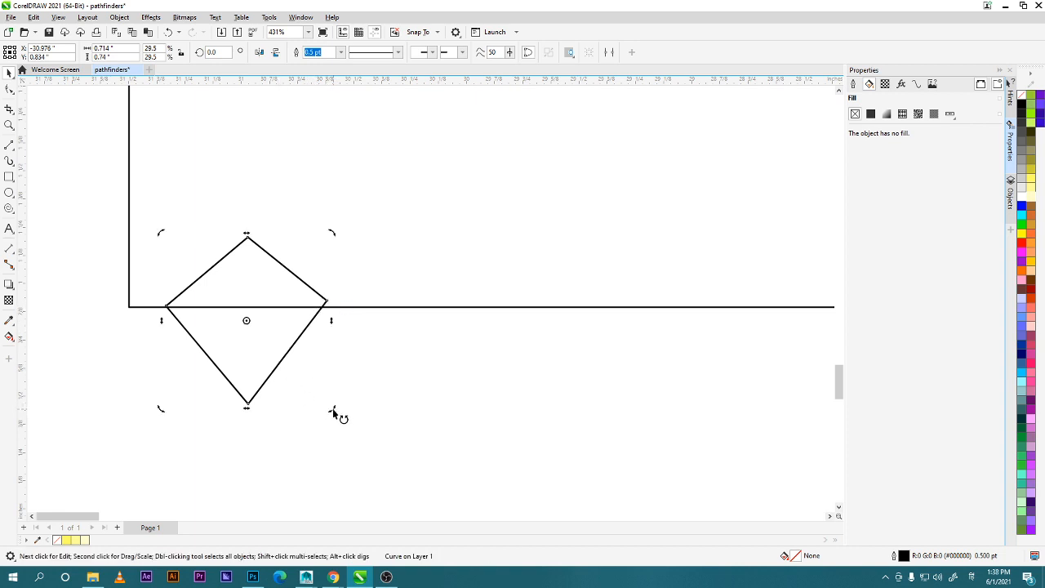
drag(333, 409, 325, 422)
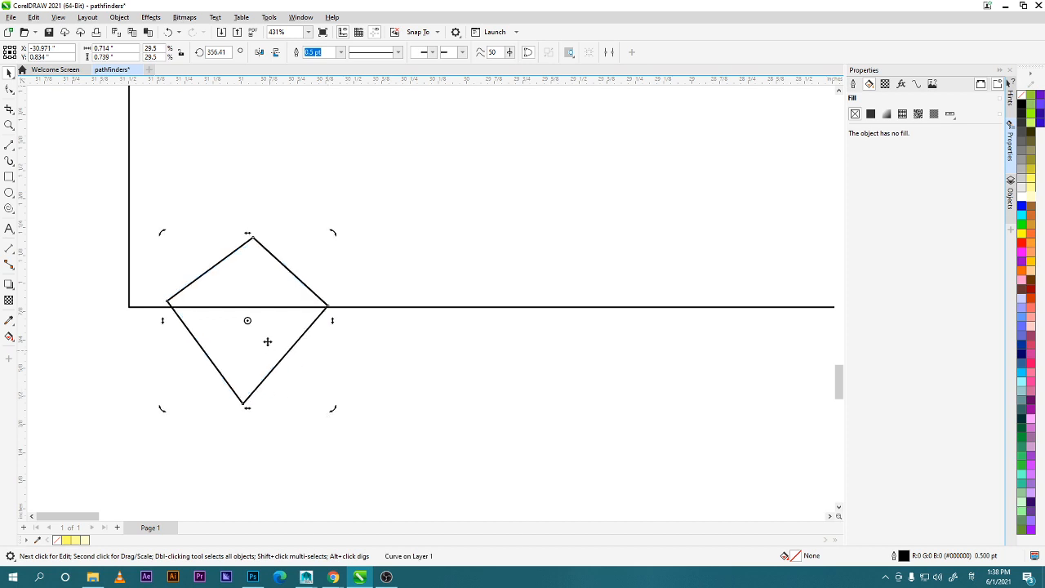
Rotate the diamond slightly counterclockwise to about 359.12°.
click(218, 269)
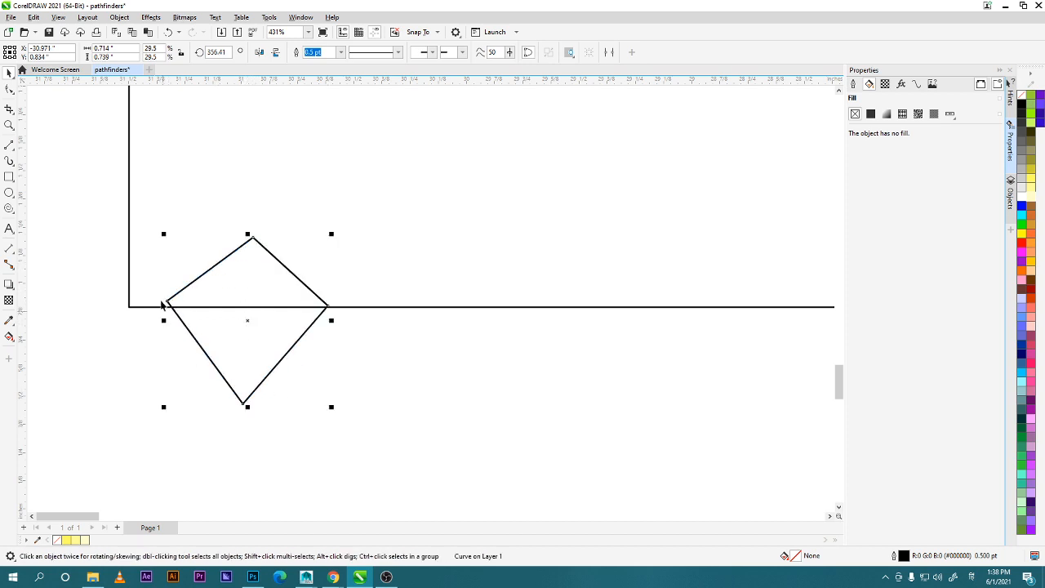
click(193, 262)
click(219, 278)
click(209, 278)
drag(161, 234, 162, 243)
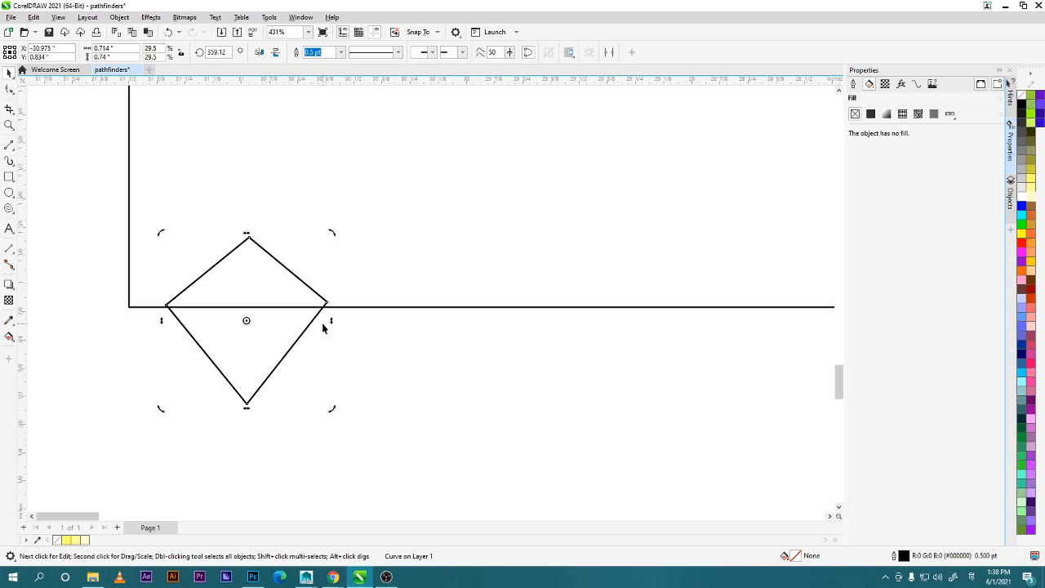
Move the diamond's right and left corner nodes onto the rectangle's bottom line.
key(F10)
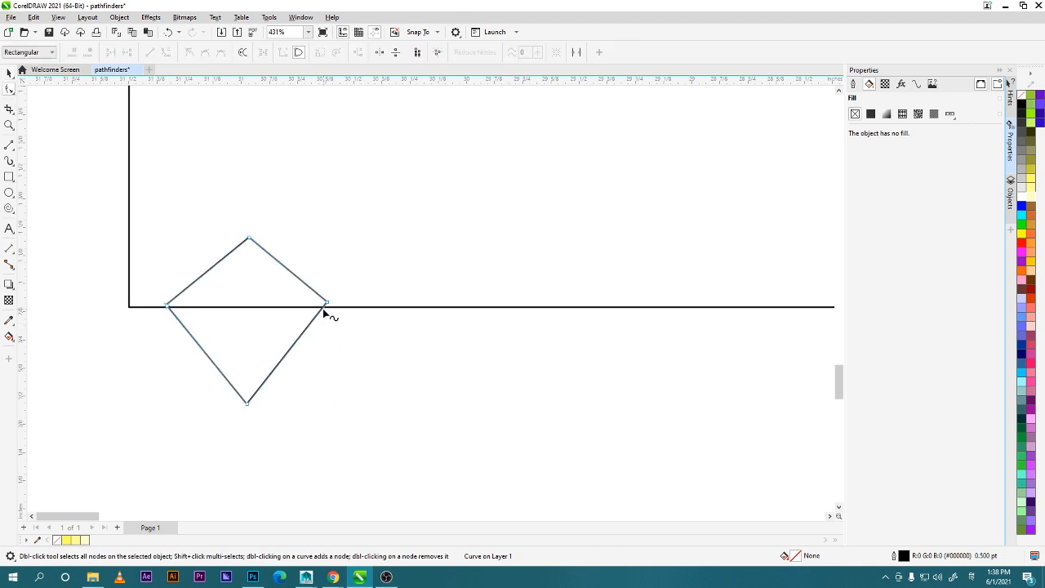
drag(327, 303, 327, 307)
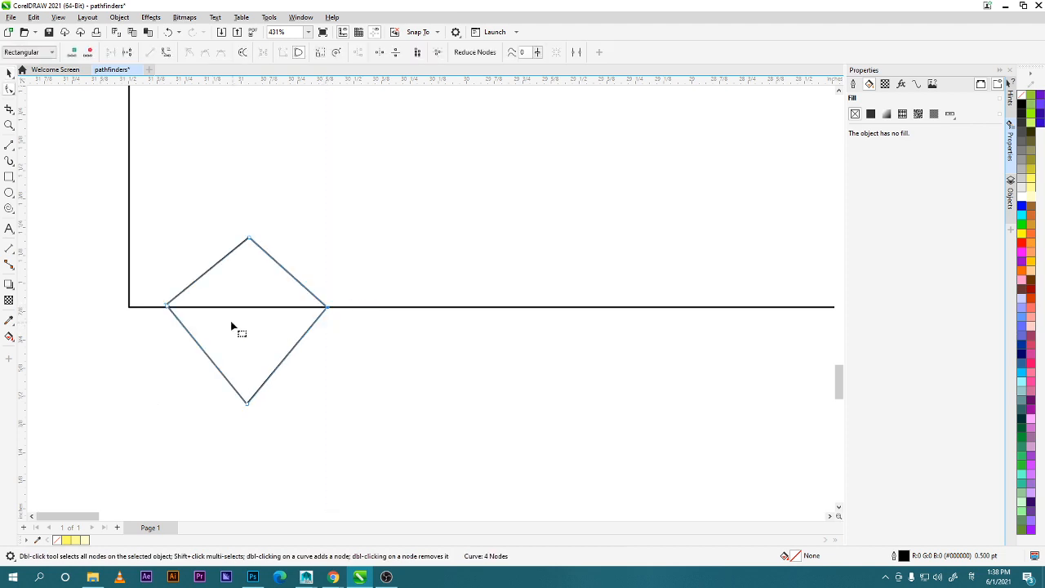
mouse_move(168, 306)
mouse_down()
mouse_move(169, 319)
mouse_move(170, 307)
mouse_up()
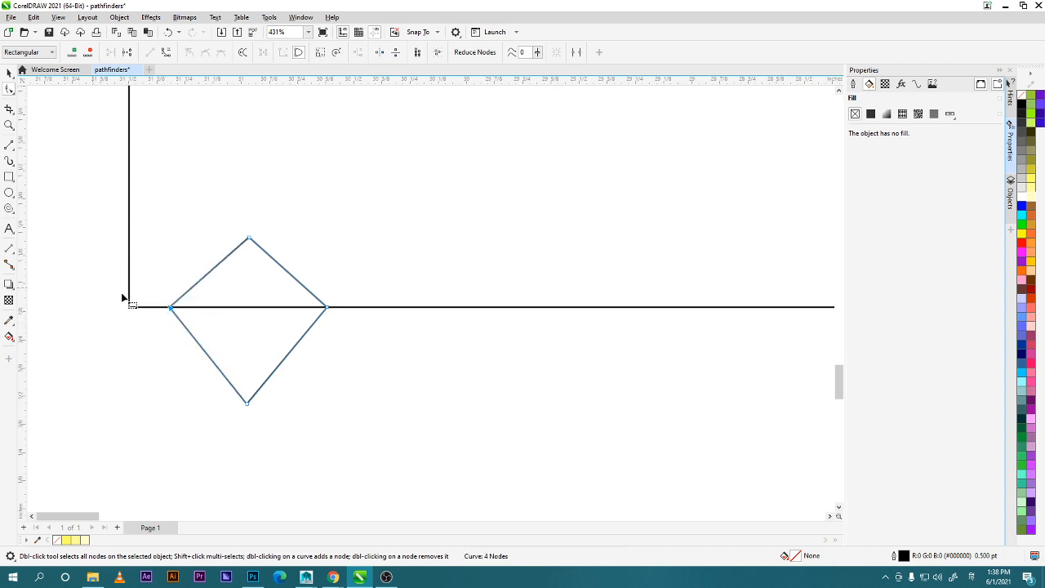
click(9, 73)
click(266, 313)
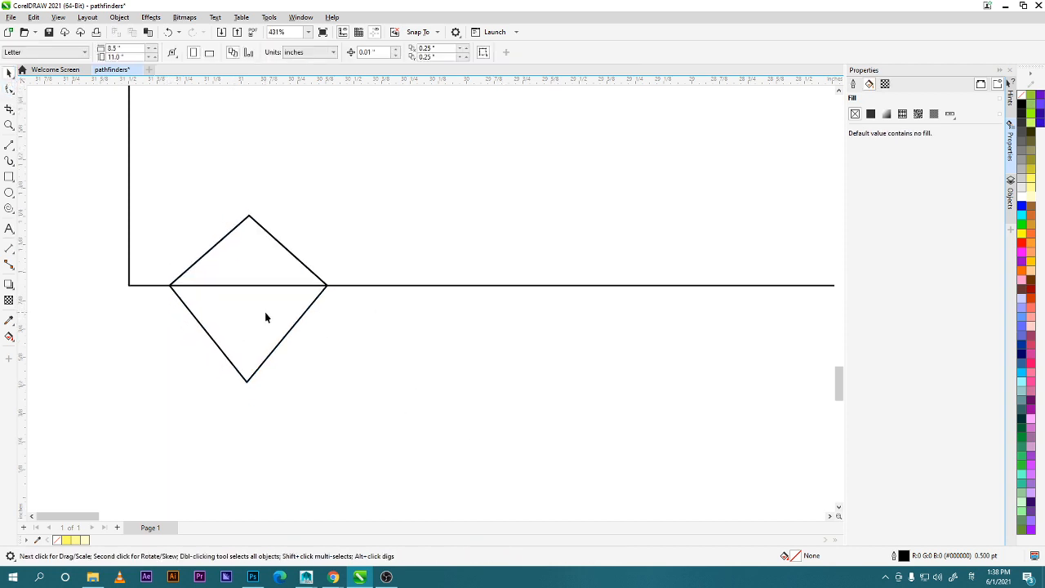
Copy the diamond to the right so the corners touch and repeat the duplication along the rectangle's bottom edge.
scroll(272, 316, down, 1)
scroll(273, 319, down, 4)
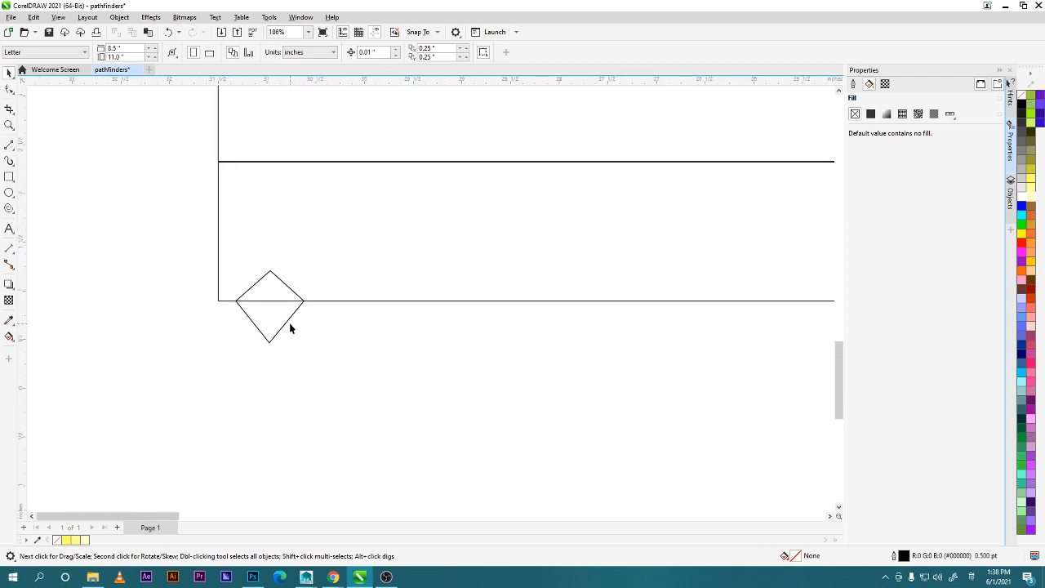
click(282, 327)
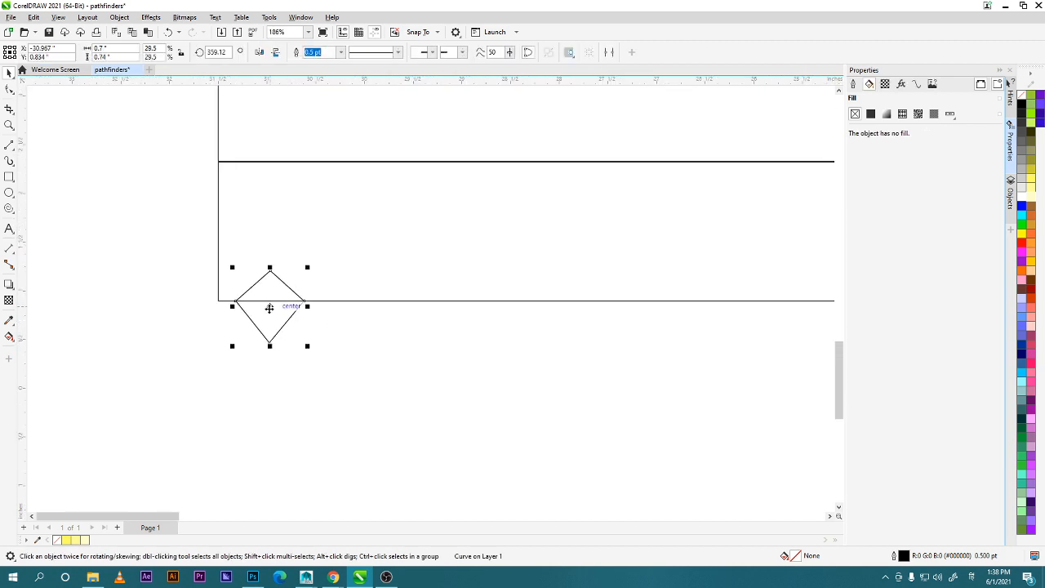
drag(270, 308, 341, 309)
key(ctrl+r)
key(ctrl+r)
key(ctrl+r)
key(ctrl+r)
key(ctrl+r)
key(ctrl+r)
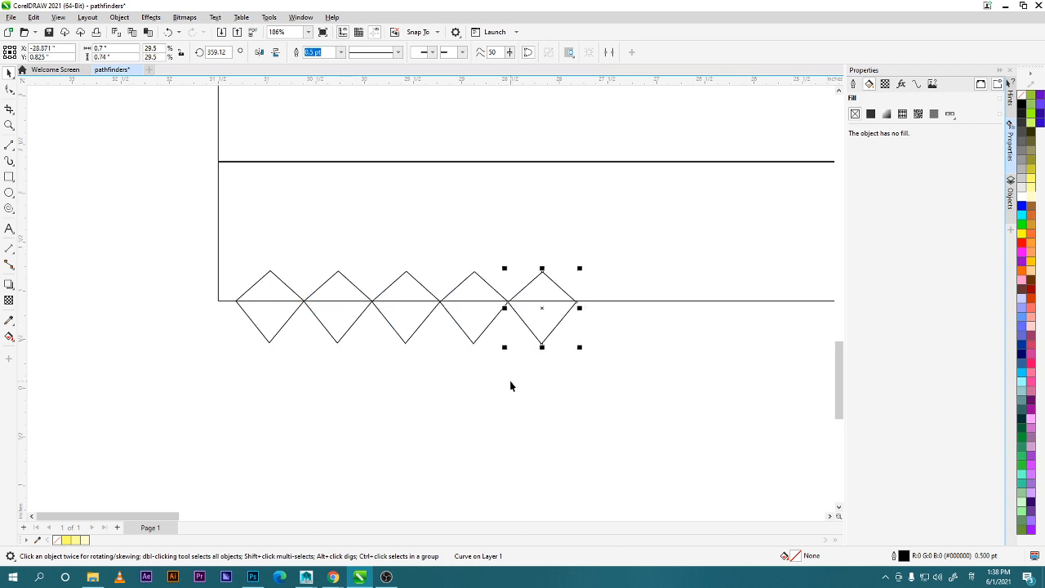
key(ctrl+r)
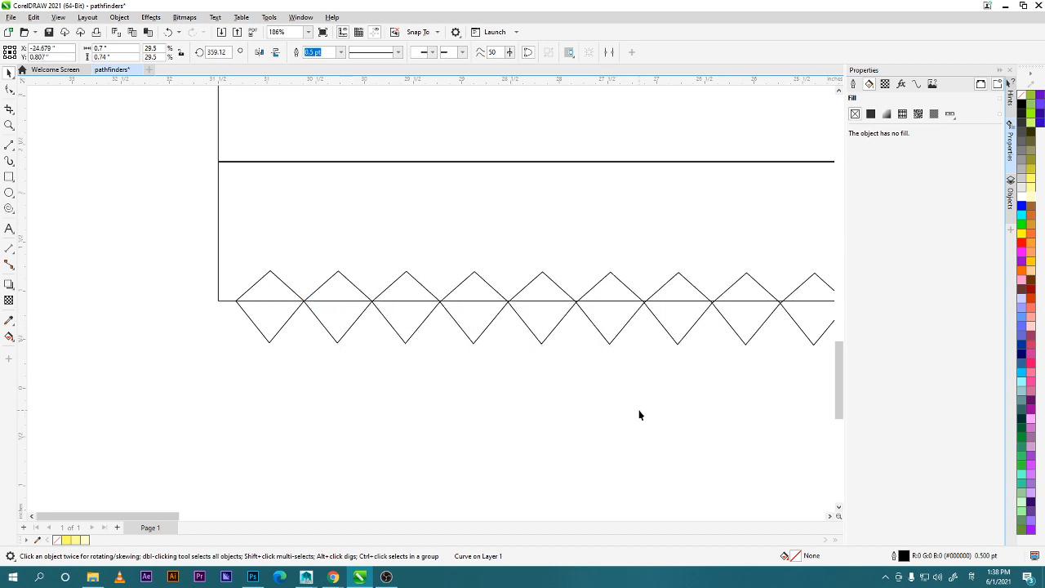
Undo the repeated diamond copies back to the single original diamond.
drag(639, 411, 479, 424)
key(ctrl+z)
key(ctrl+z)
key(ctrl+z)
key(ctrl+z)
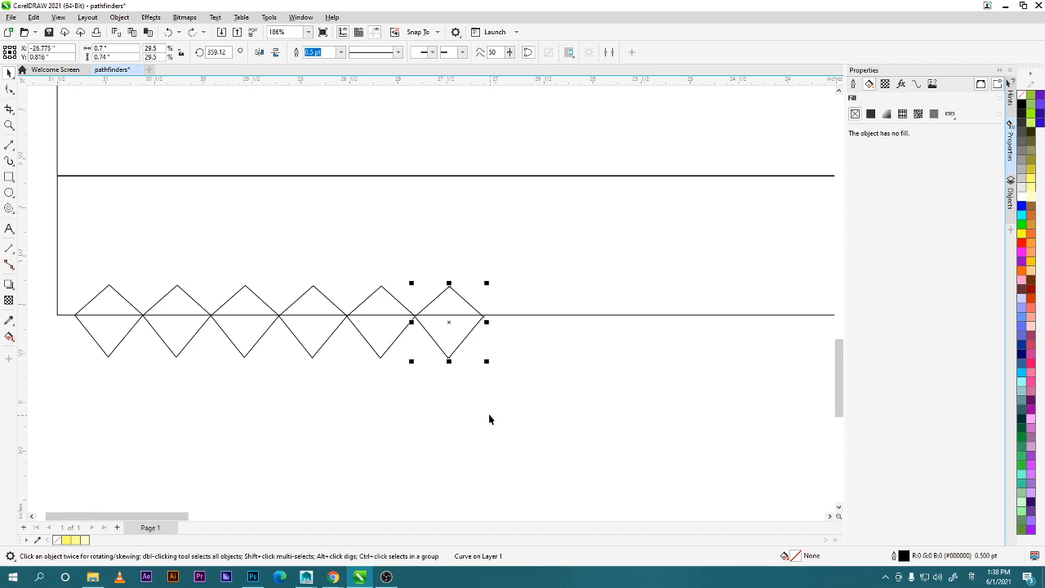
key(ctrl+z)
key(ctrl+z)
key(ctrl+z)
key(ctrl+z)
key(ctrl+z)
drag(194, 396, 352, 389)
scroll(355, 386, up, 2)
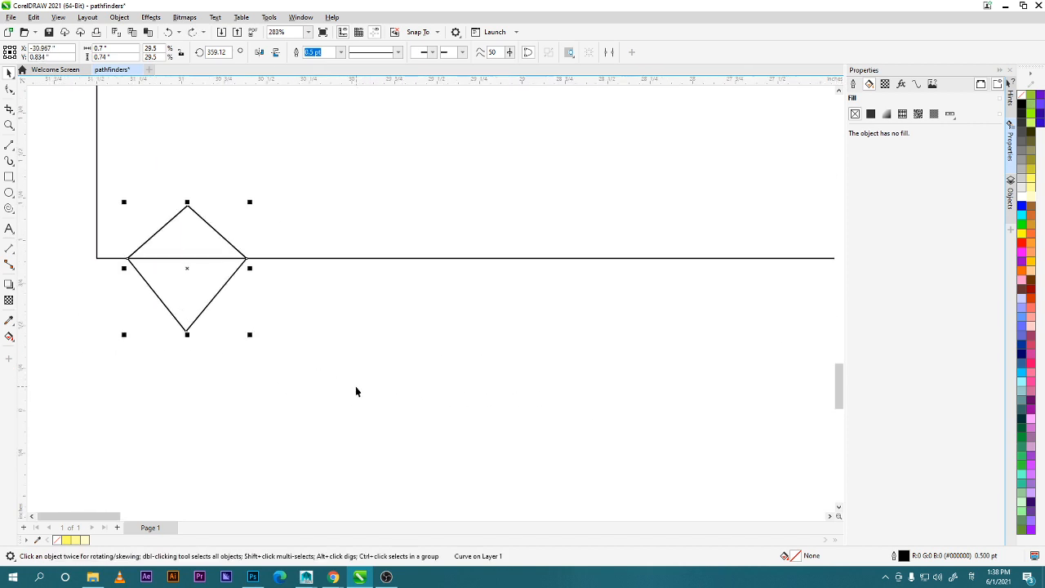
scroll(255, 369, up, 3)
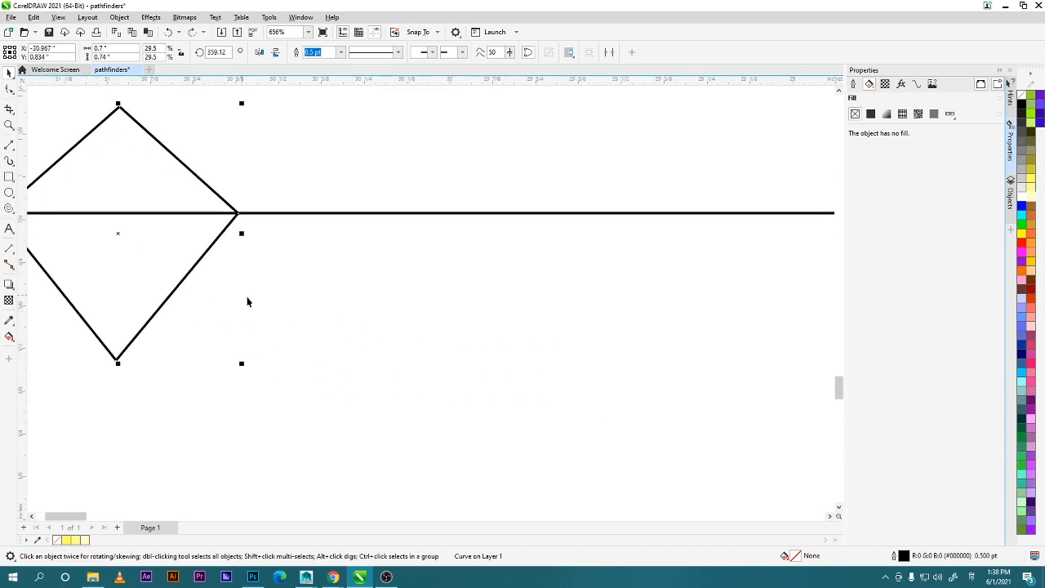
drag(248, 299, 474, 297)
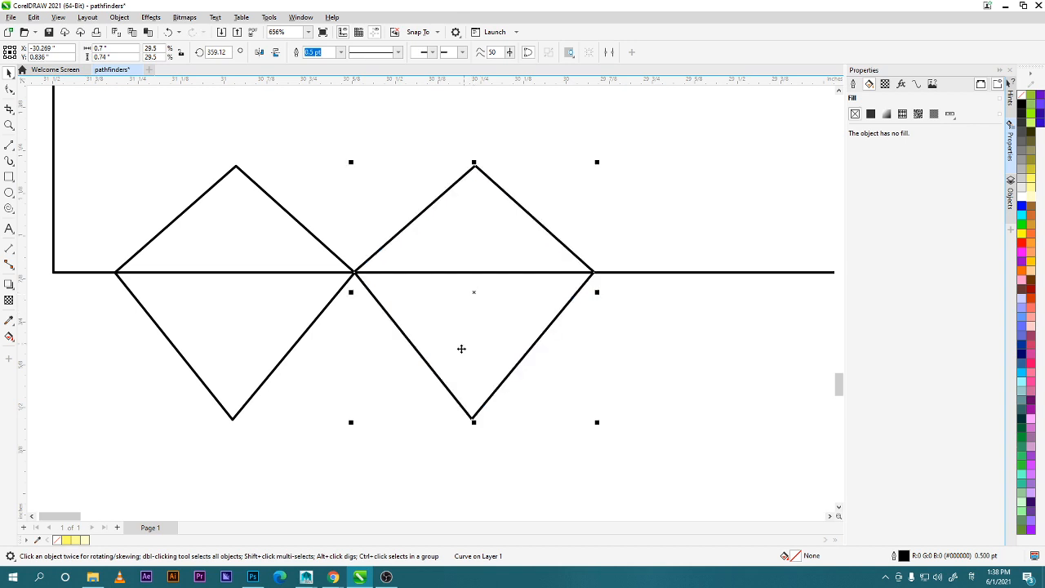
click(641, 425)
scroll(585, 290, down, 1)
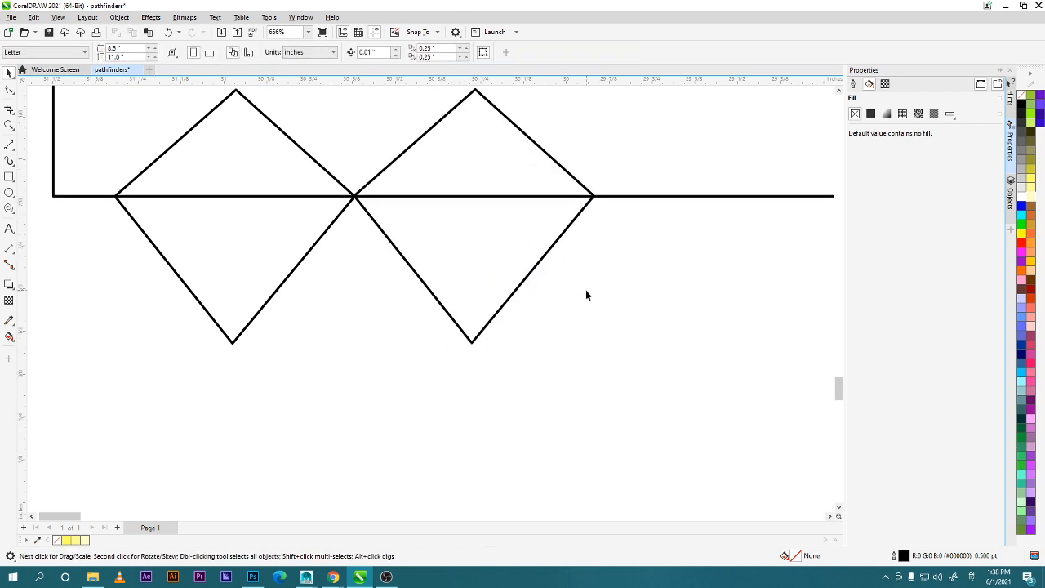
scroll(585, 290, down, 5)
mouse_move(611, 326)
mouse_down()
mouse_move(301, 437)
mouse_move(272, 430)
mouse_up()
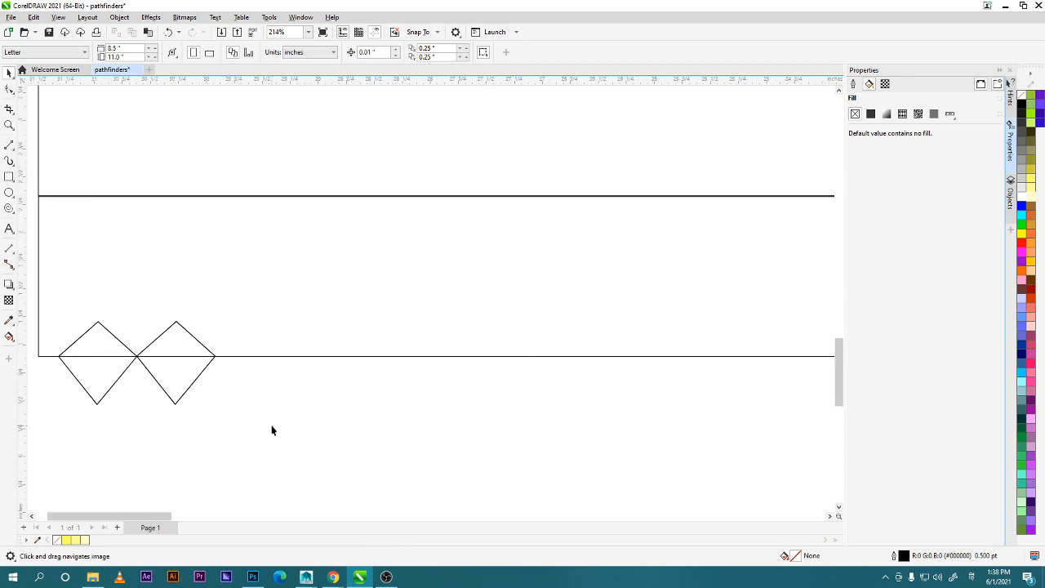
click(199, 379)
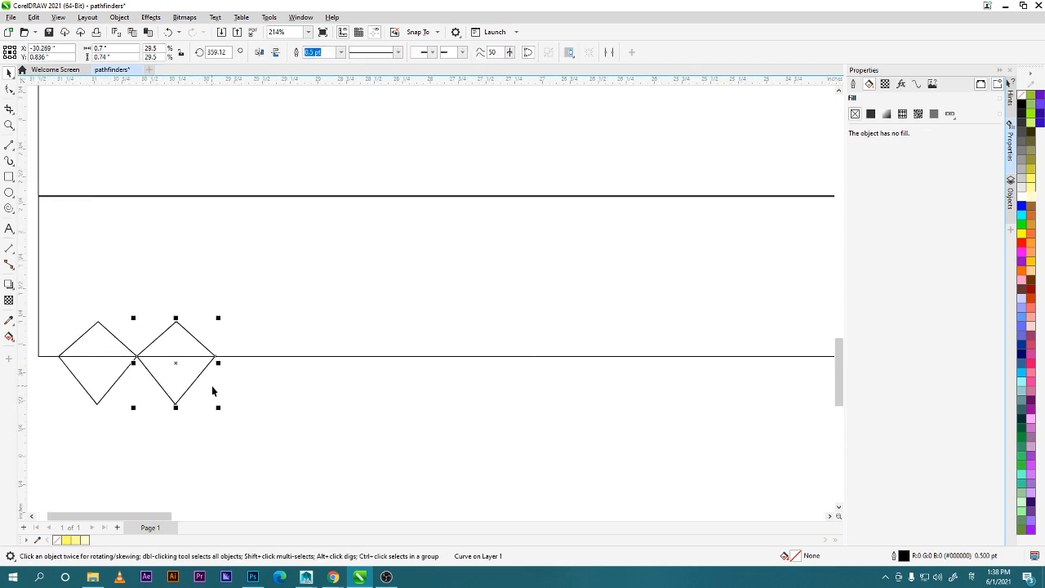
key(Delete)
Copy the diamond to its right so their corners touch, and repeat the duplication along the lower rectangle's bottom edge.
scroll(198, 369, up, 1)
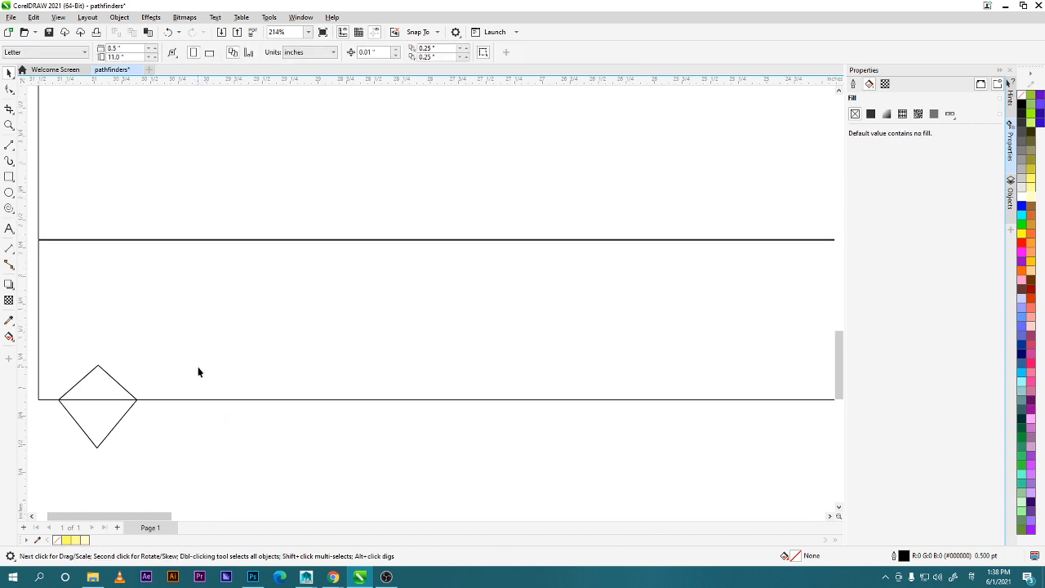
scroll(203, 385, down, 1)
drag(203, 389, 439, 380)
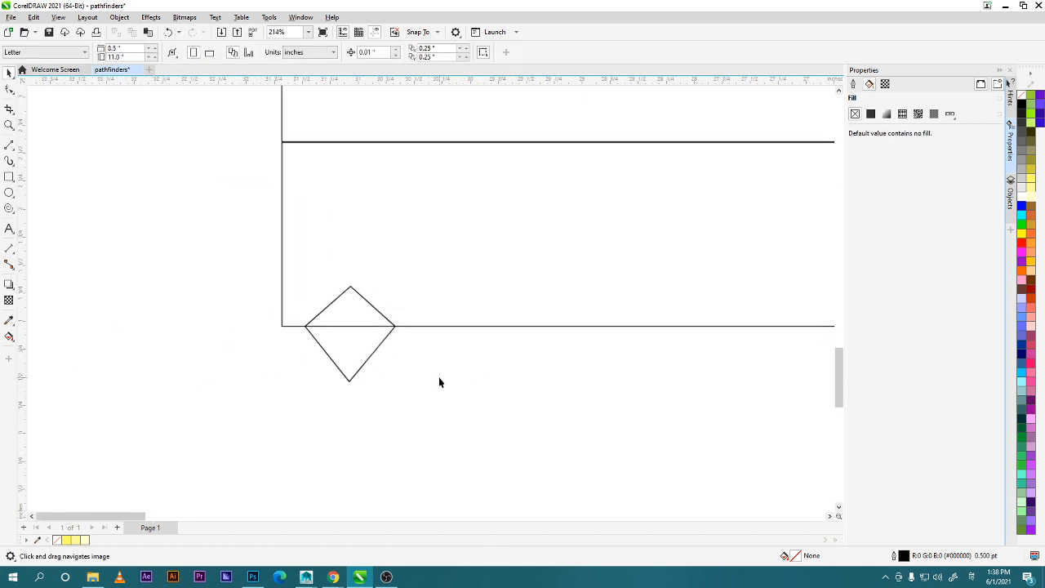
scroll(435, 374, up, 4)
drag(298, 306, 506, 309)
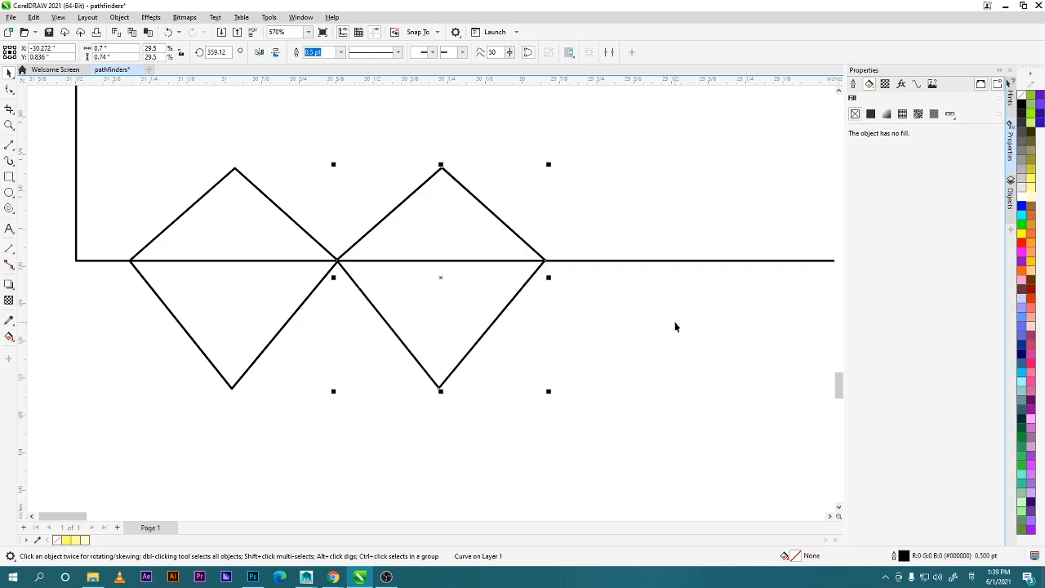
key(ctrl+r)
key(ctrl+r)
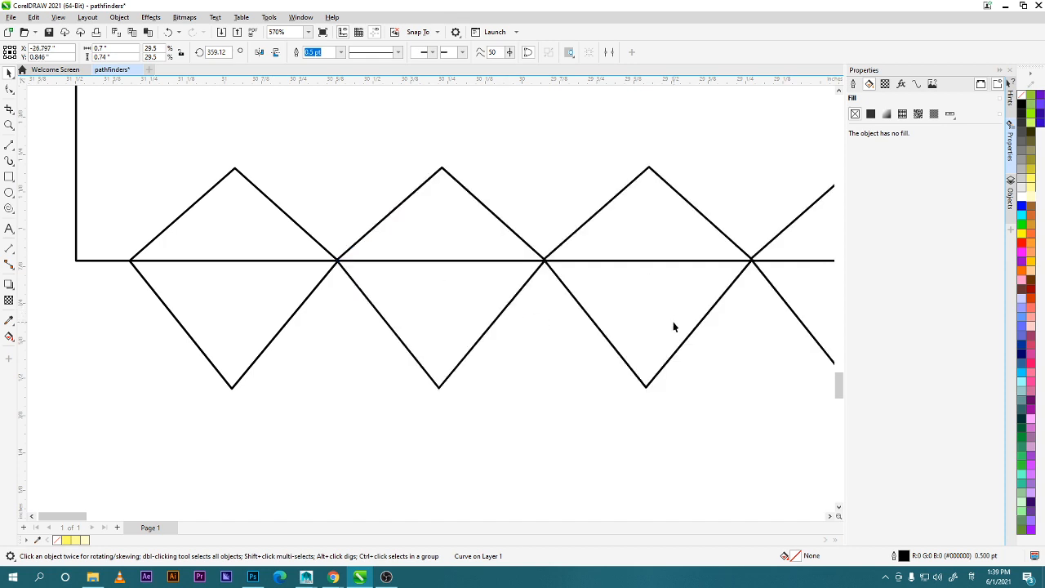
Continue the repeated diamond copies along the bottom edge until the row nearly reaches the rectangle's right corner.
scroll(570, 389, down, 1)
scroll(569, 394, down, 1)
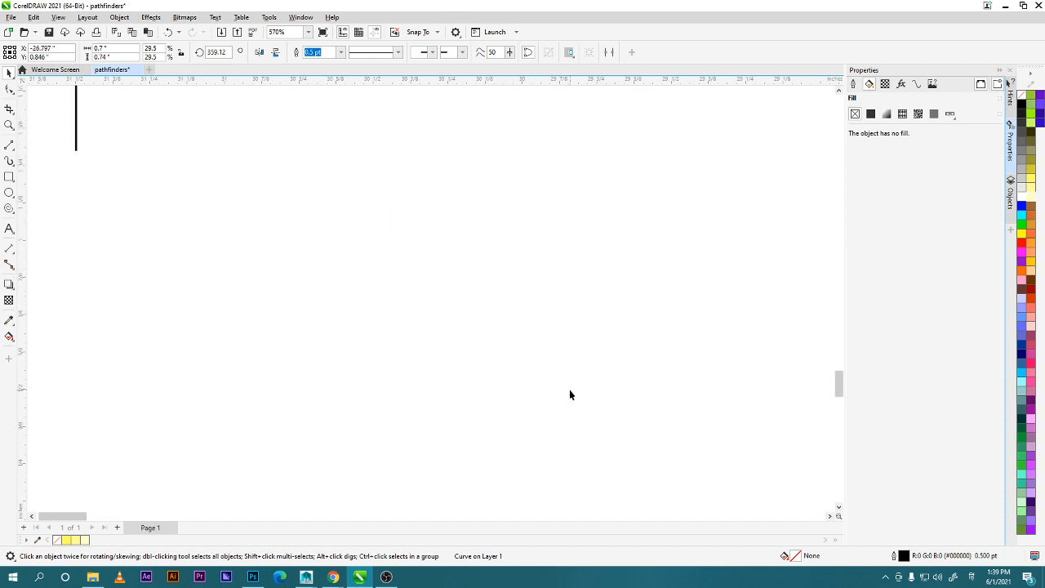
drag(672, 427, 220, 428)
drag(516, 446, 395, 437)
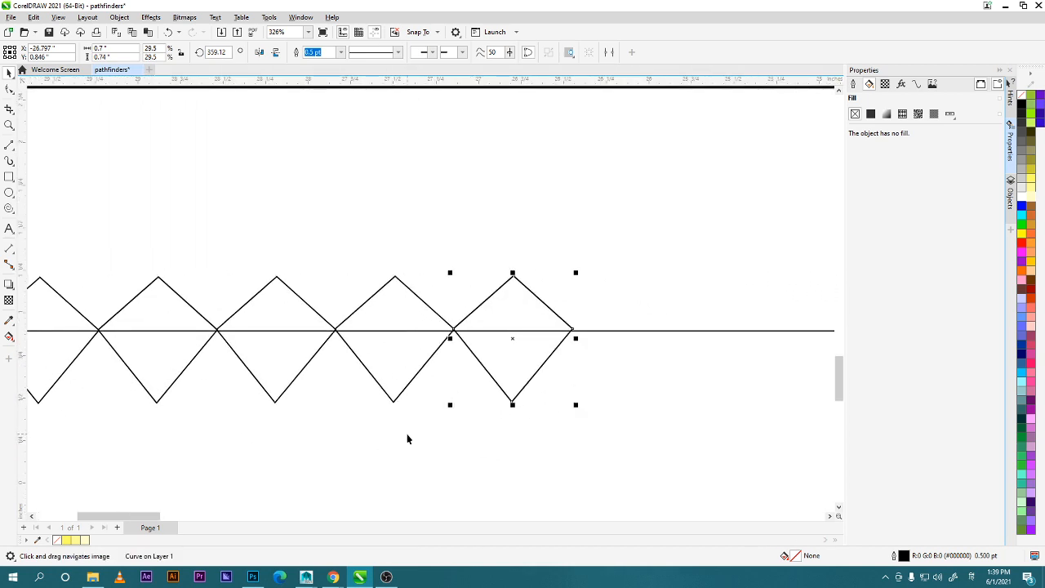
key(ctrl+d)
key(ctrl+d)
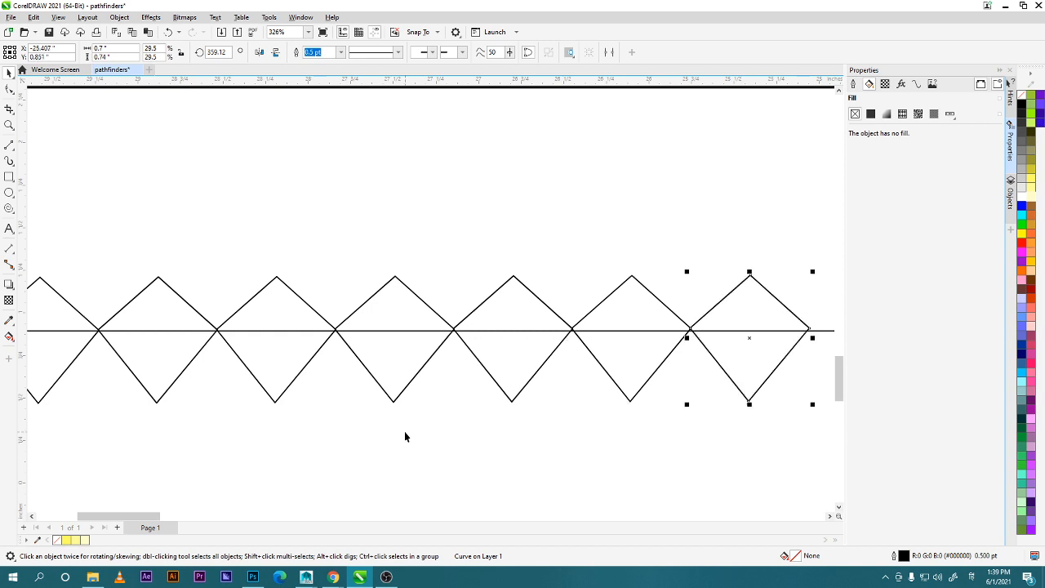
drag(641, 432, 264, 446)
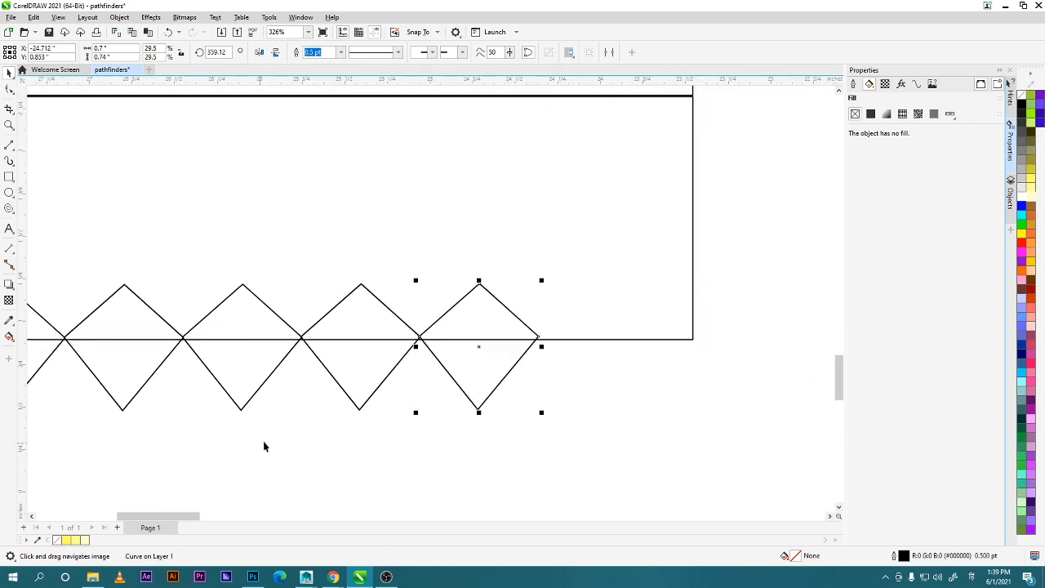
key(ctrl+d)
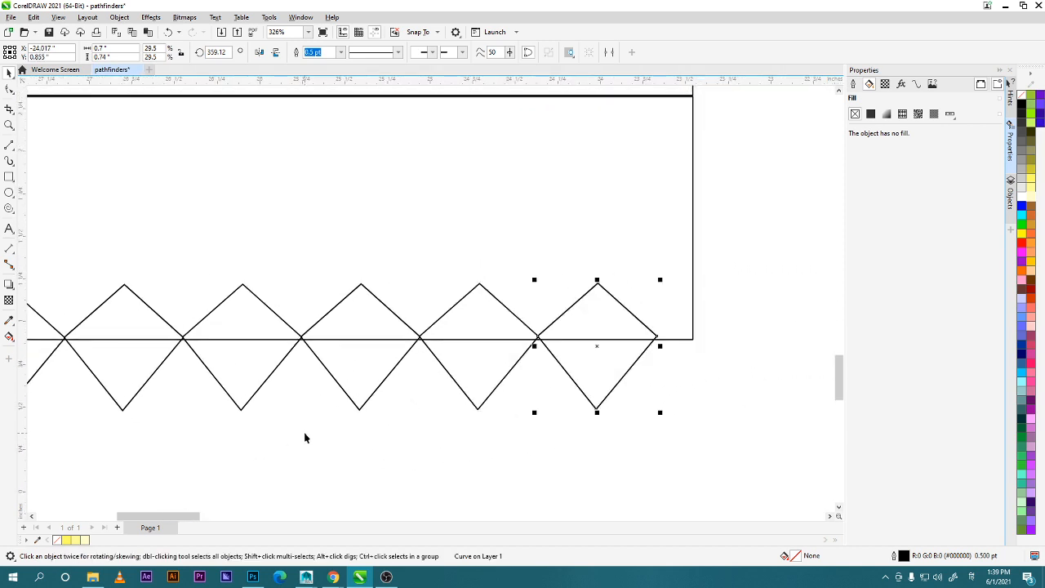
click(470, 454)
scroll(450, 431, down, 5)
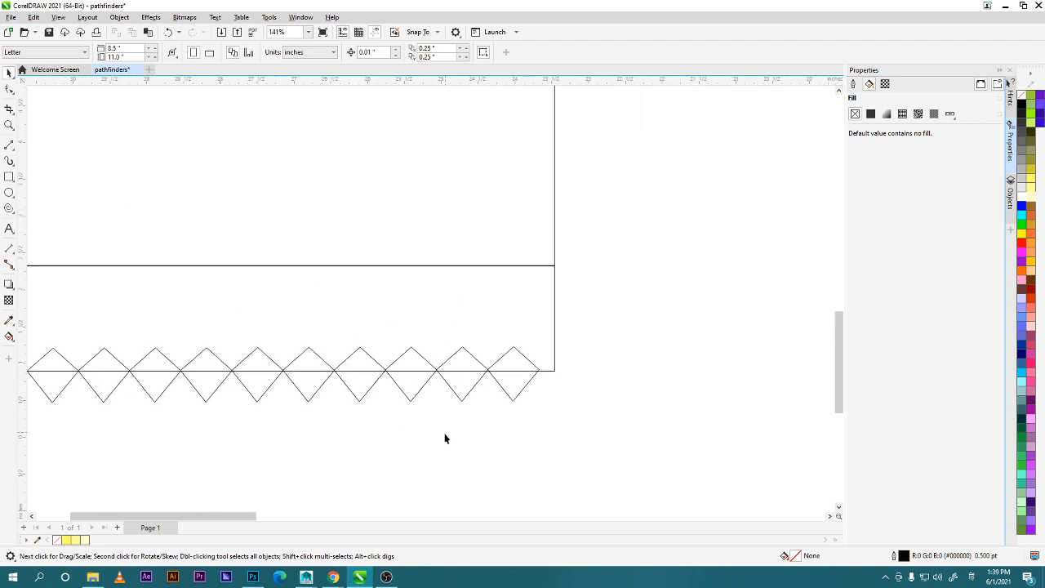
drag(443, 436, 622, 444)
click(710, 382)
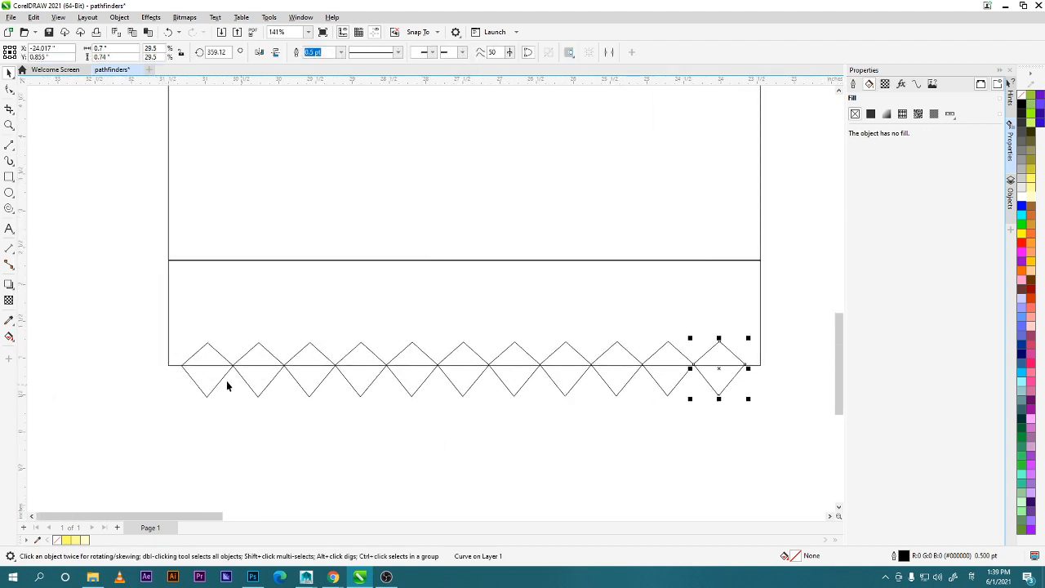
shift+click(256, 392)
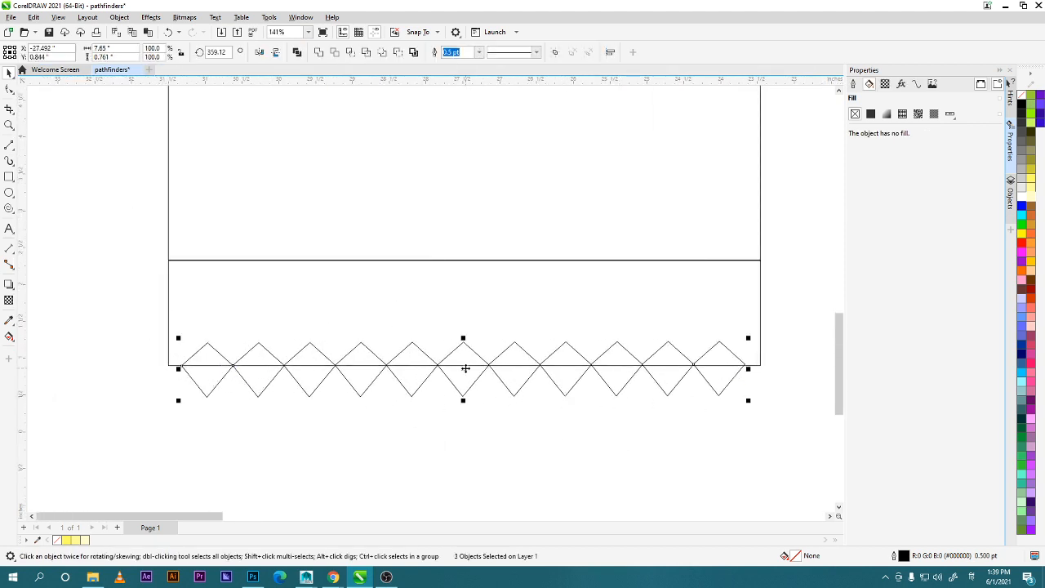
drag(466, 368, 473, 413)
key(ctrl+z)
click(183, 395)
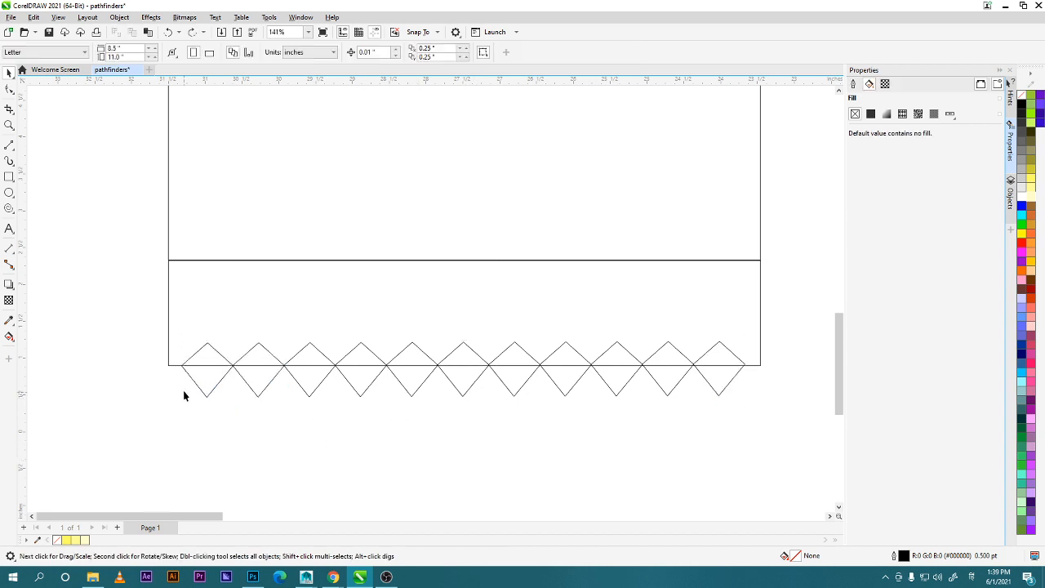
drag(178, 340, 575, 452)
key(ctrl+z)
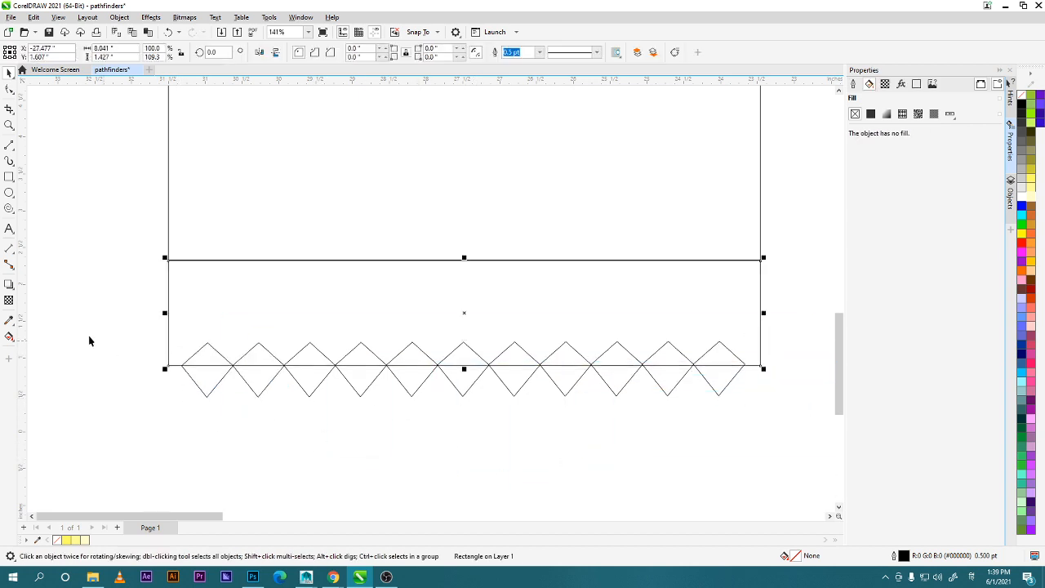
Select the whole row of diamonds together with the lower rectangle and trim the rectangle with them.
drag(103, 276, 158, 312)
drag(767, 483, 771, 490)
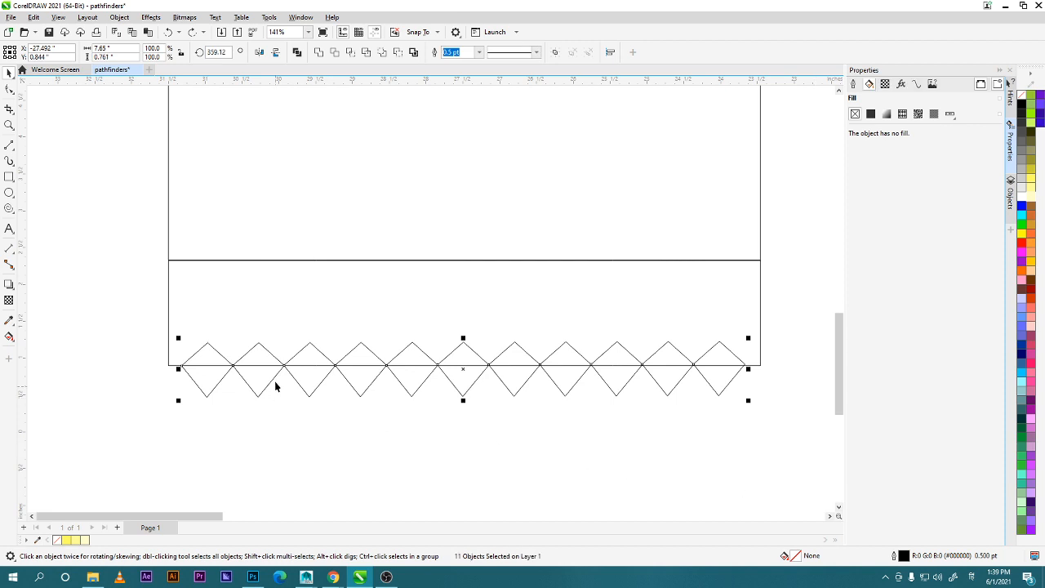
shift+click(169, 286)
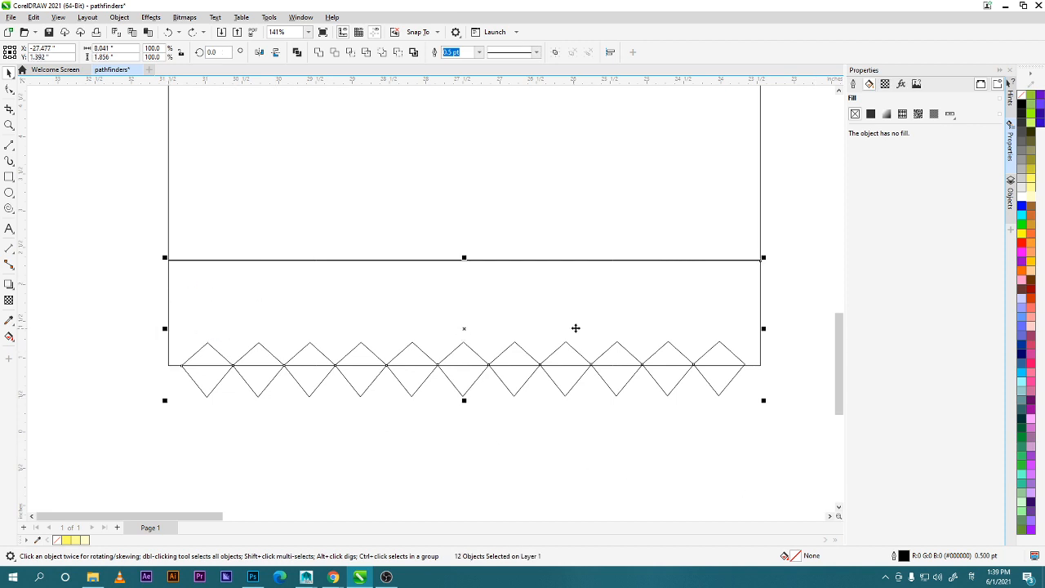
click(333, 53)
click(338, 299)
Select all the diamonds along the trimmed bottom edge and delete them, leaving only the zigzag rectangle.
click(220, 388)
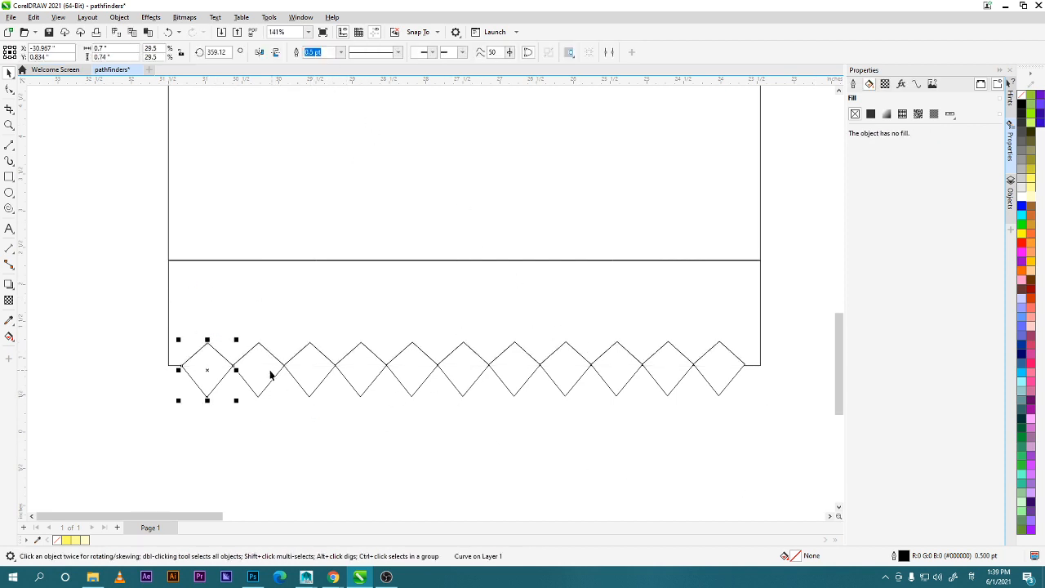
shift+click(260, 374)
shift+click(313, 376)
shift+click(366, 378)
shift+click(422, 371)
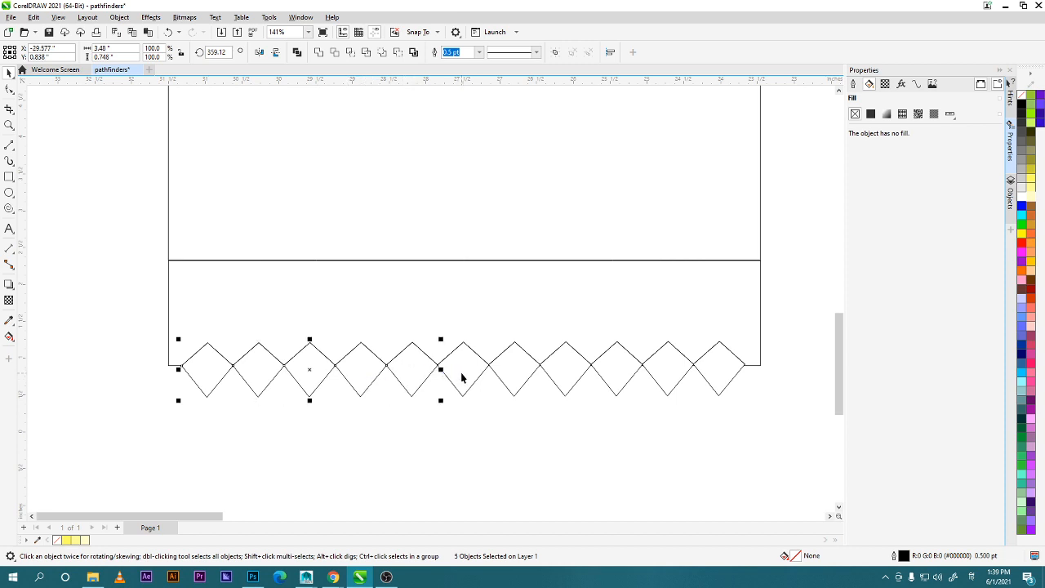
shift+click(481, 374)
shift+click(514, 373)
shift+click(565, 374)
shift+click(616, 375)
shift+click(666, 374)
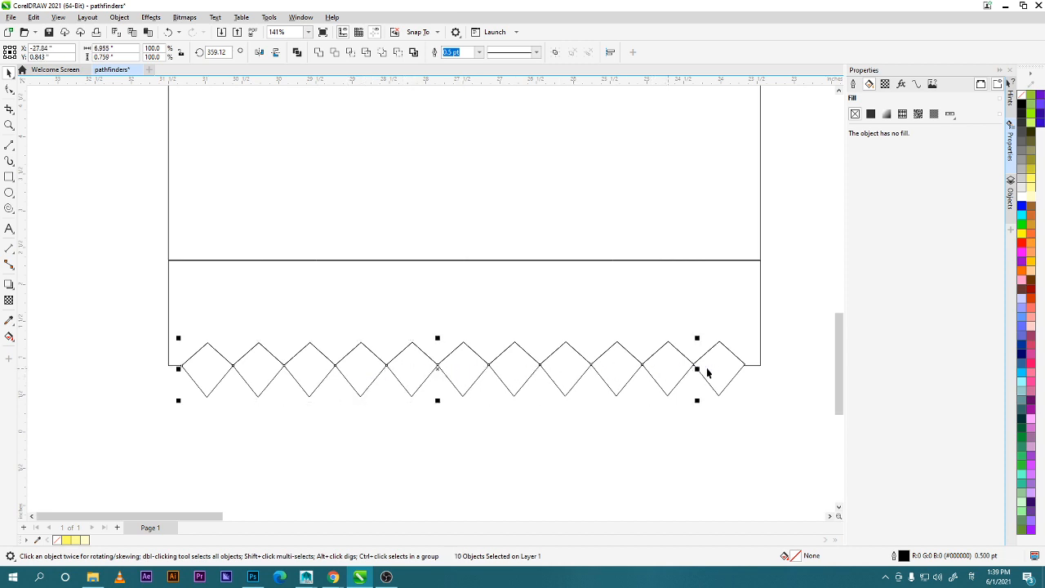
shift+click(707, 375)
key(Delete)
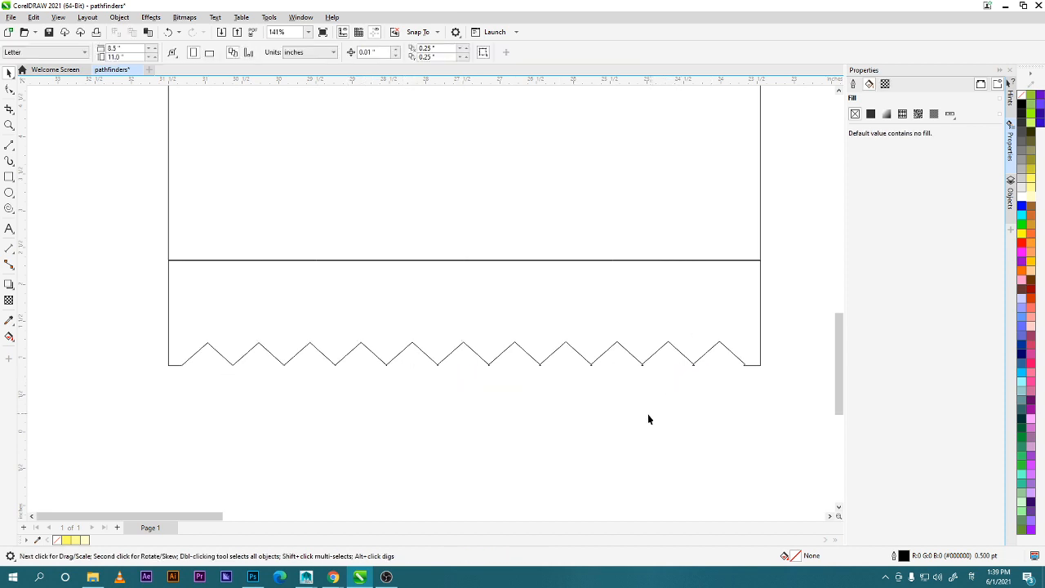
Draw a small rectangle about 0.71 by 0.665 inches over the upper-left corner of the topmost rectangle.
scroll(497, 408, down, 2)
scroll(479, 393, down, 4)
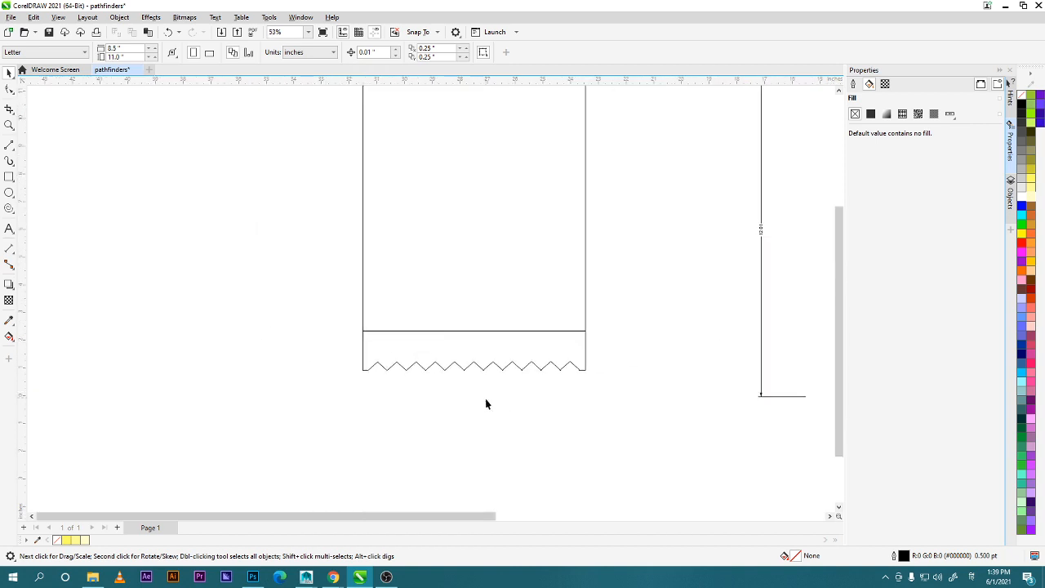
drag(505, 396, 403, 478)
drag(425, 341, 471, 363)
drag(406, 308, 412, 426)
scroll(323, 342, up, 4)
drag(324, 340, 252, 354)
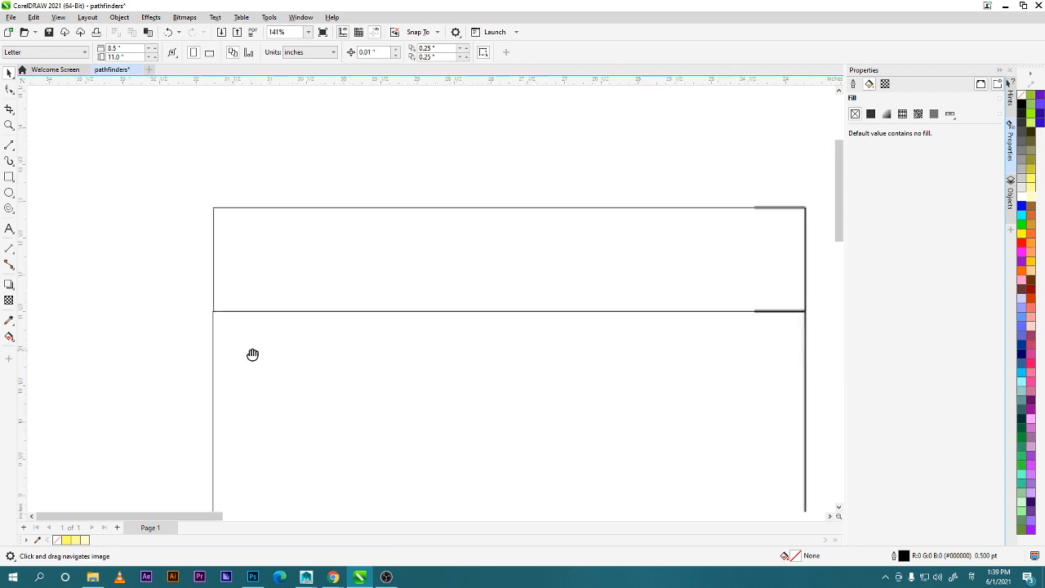
click(10, 177)
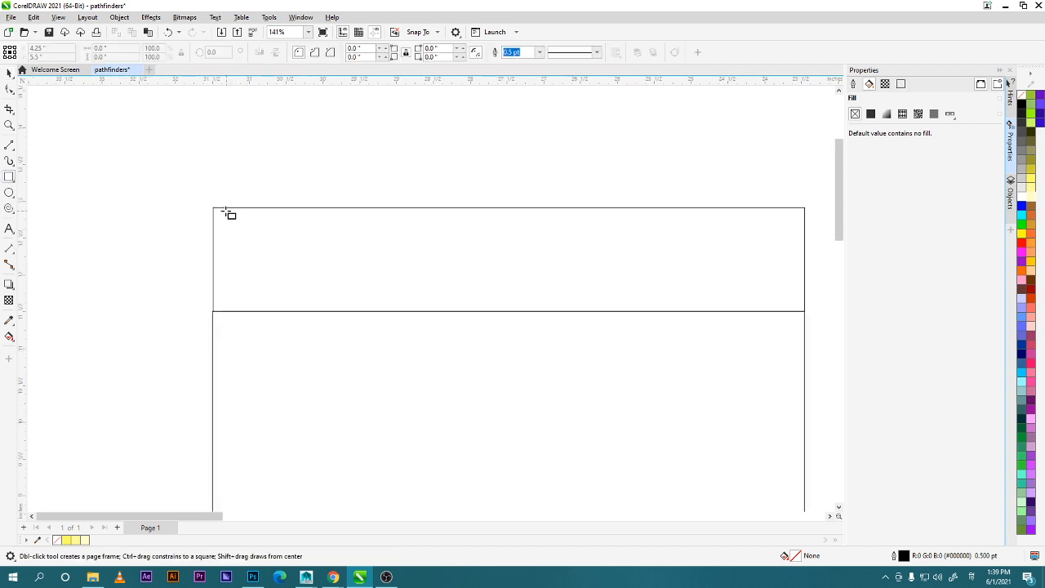
drag(217, 209, 316, 208)
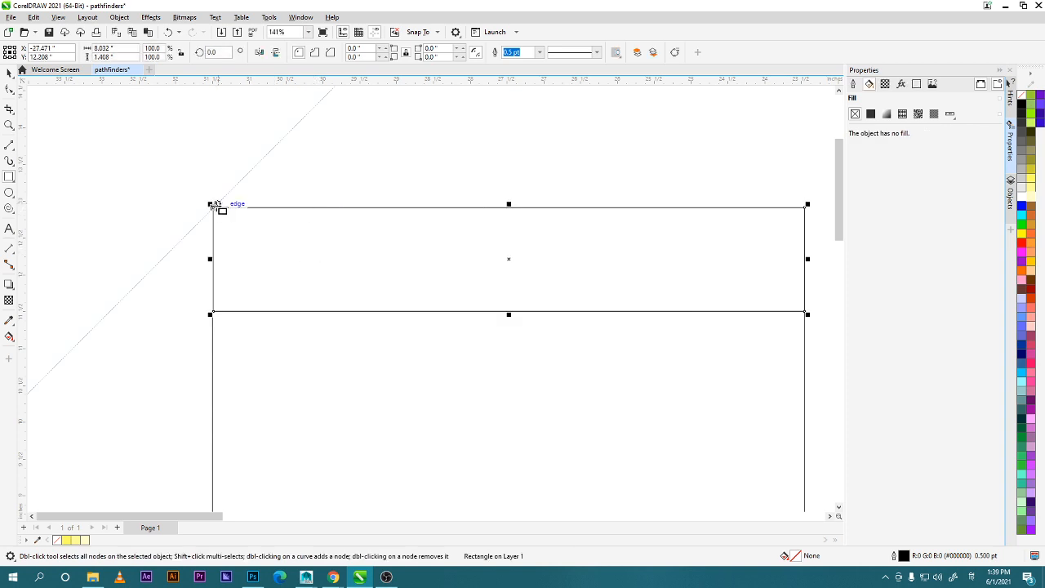
mouse_move(213, 208)
mouse_down()
mouse_move(280, 208)
mouse_move(231, 209)
mouse_move(233, 223)
mouse_move(374, 222)
mouse_move(301, 245)
mouse_move(257, 229)
mouse_up()
key(ctrl+z)
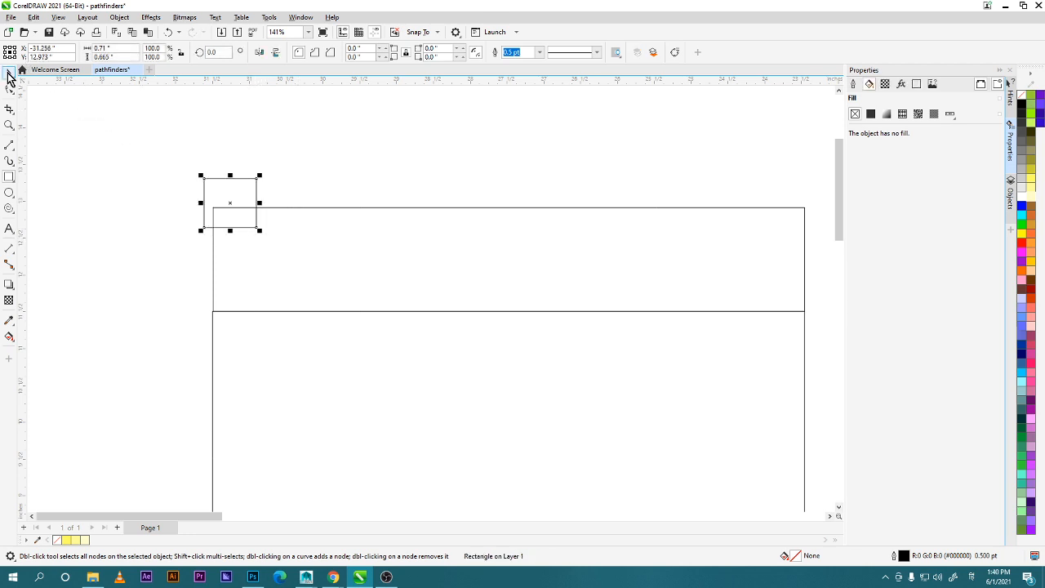
Set the small rectangle's width to 0.665 inches to make it a square.
click(9, 73)
click(113, 51)
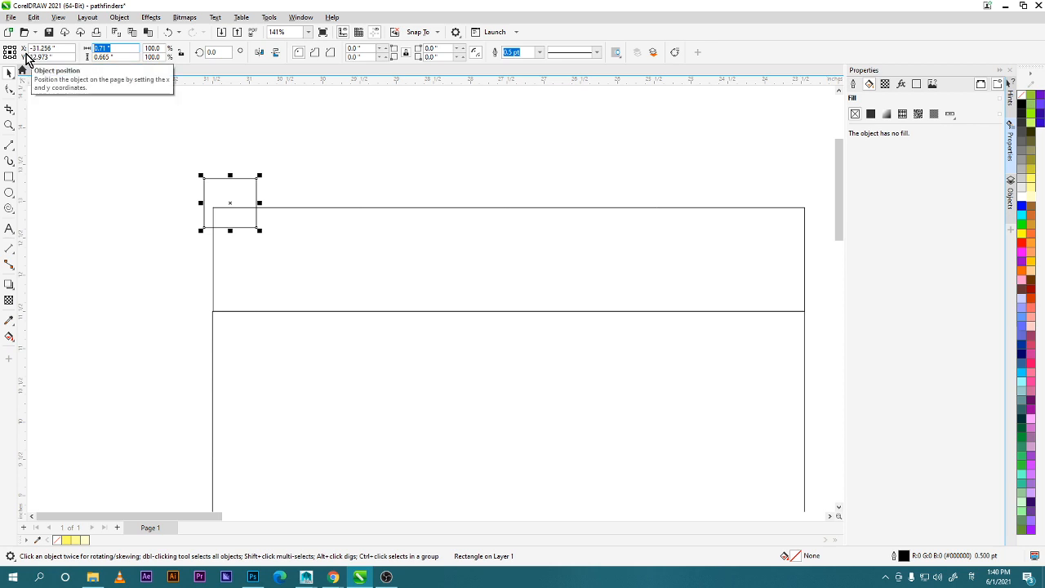
text(0.665)
key(Return)
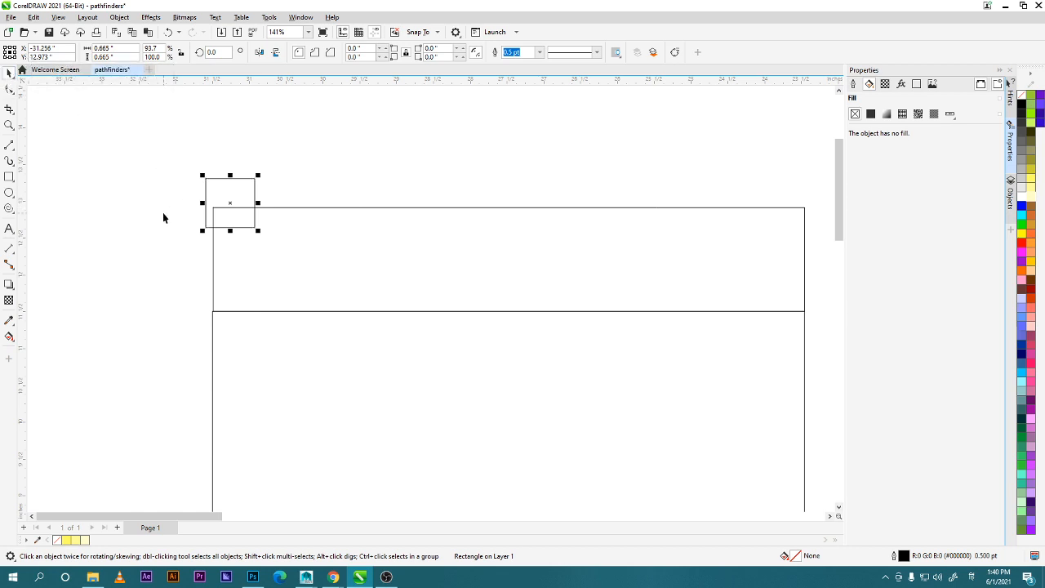
click(233, 202)
drag(260, 237, 228, 247)
double_click(217, 52)
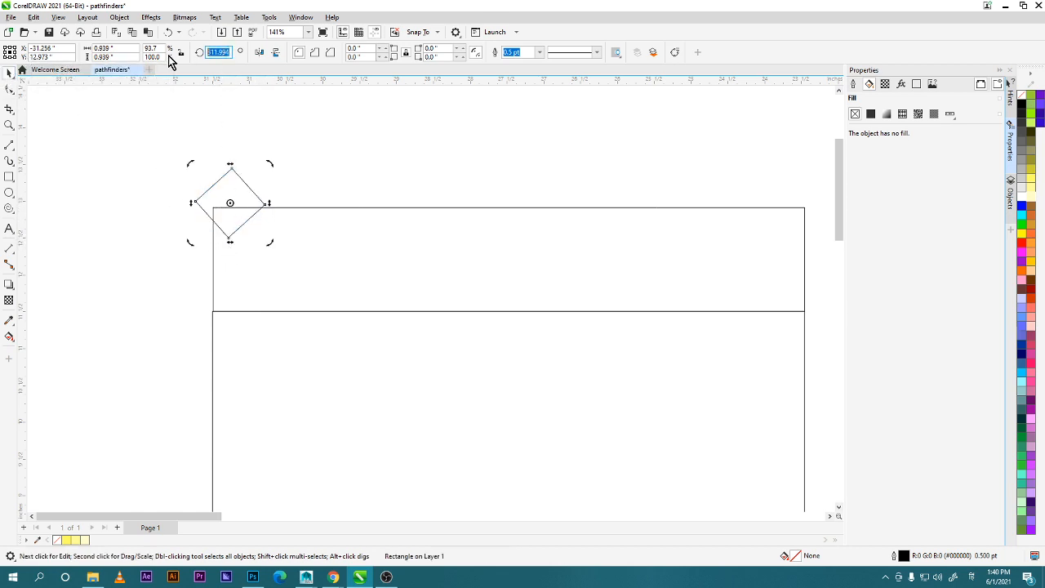
text(90)
key(Return)
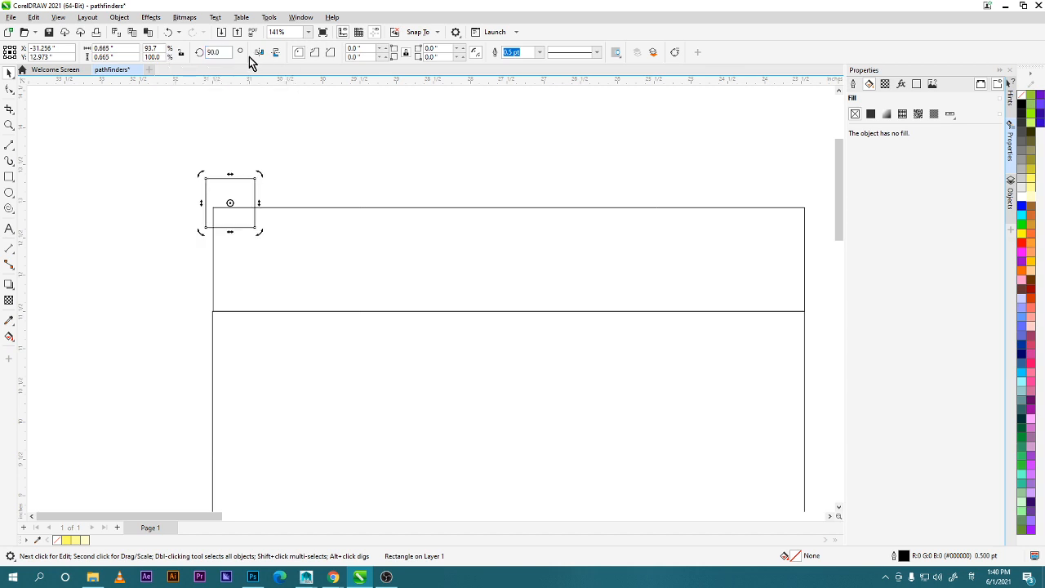
double_click(214, 51)
text(0)
key(Return)
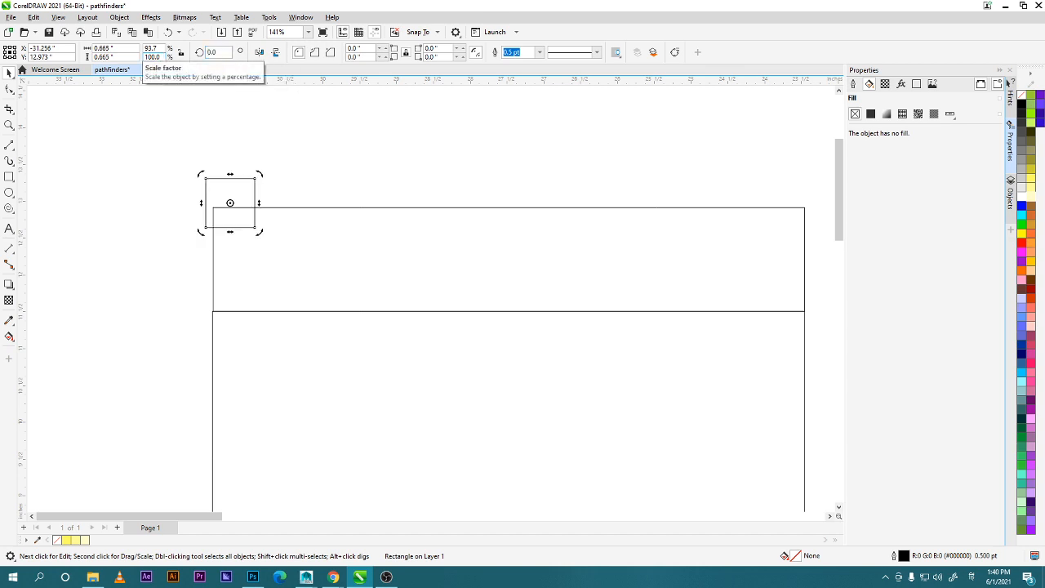
click(209, 142)
click(223, 182)
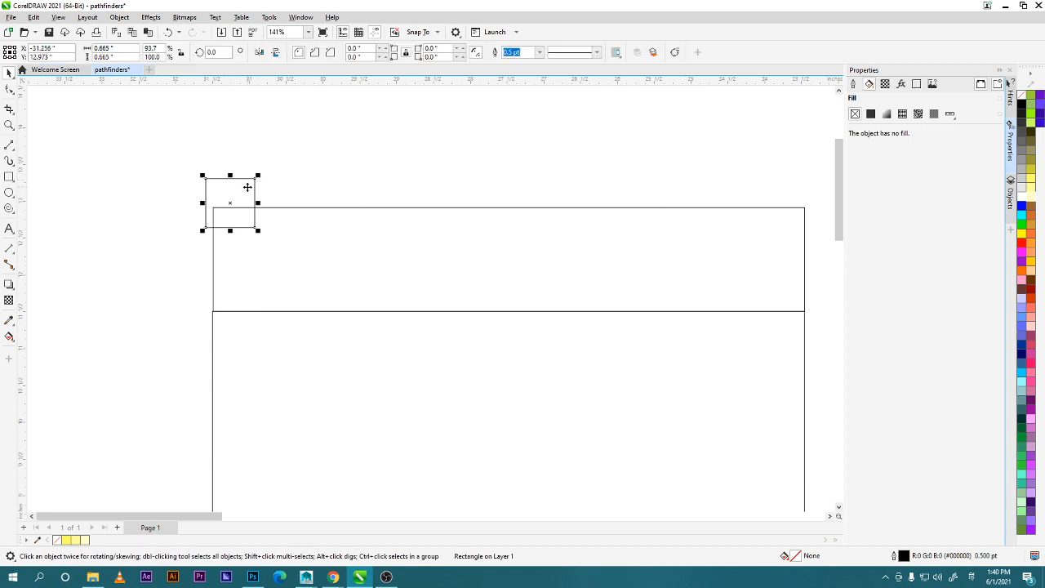
Rotate the small square by 45 degrees and place the diamond centred on the package's top edge near its upper-left corner.
double_click(214, 52)
text(45)
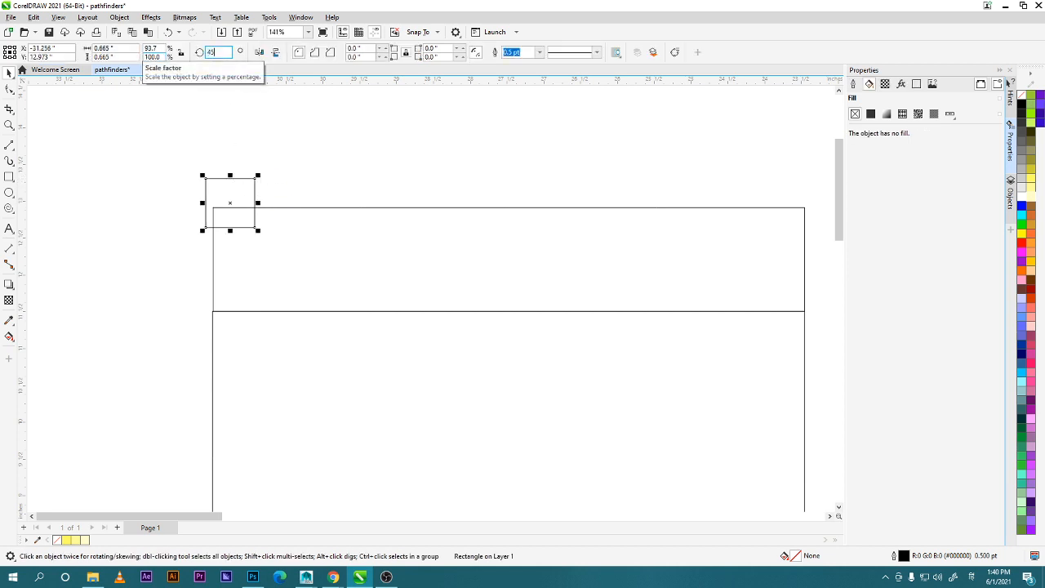
key(Return)
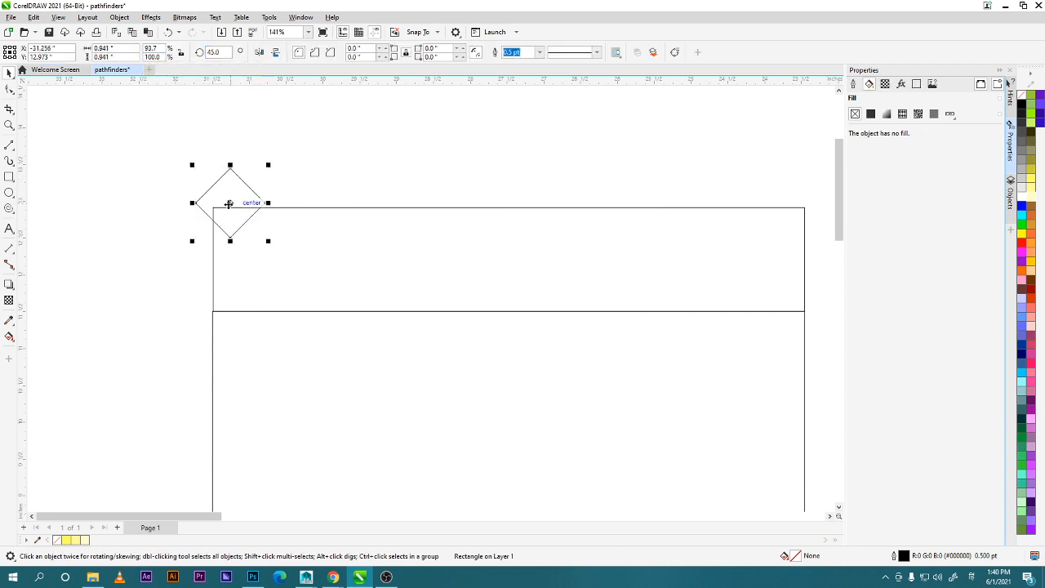
drag(229, 202, 257, 207)
click(386, 198)
drag(422, 221, 236, 238)
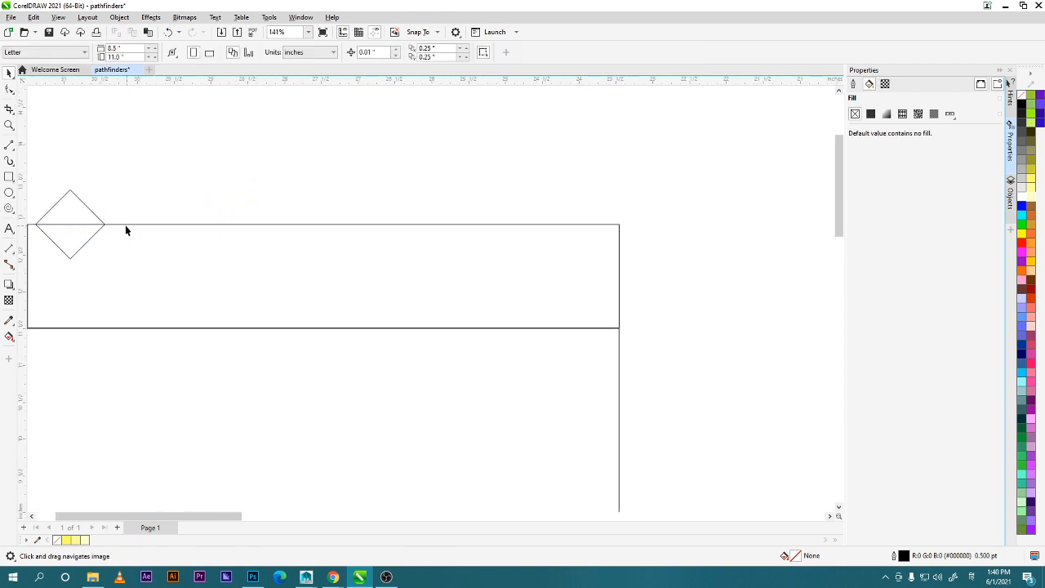
Try to fill the top edge with a row of touching copies of the diamond, repeating the first duplicate seven times.
click(94, 215)
drag(70, 224, 141, 234)
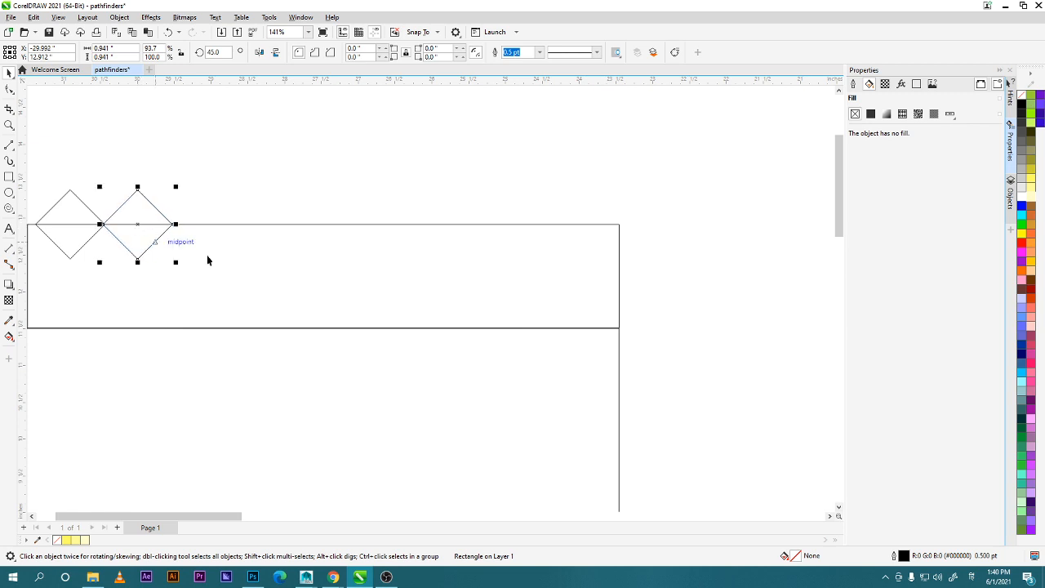
key(ctrl+r)
key(ctrl+r)
key(ctrl+r)
key(ctrl+r)
key(ctrl+r)
key(ctrl+r)
key(ctrl+r)
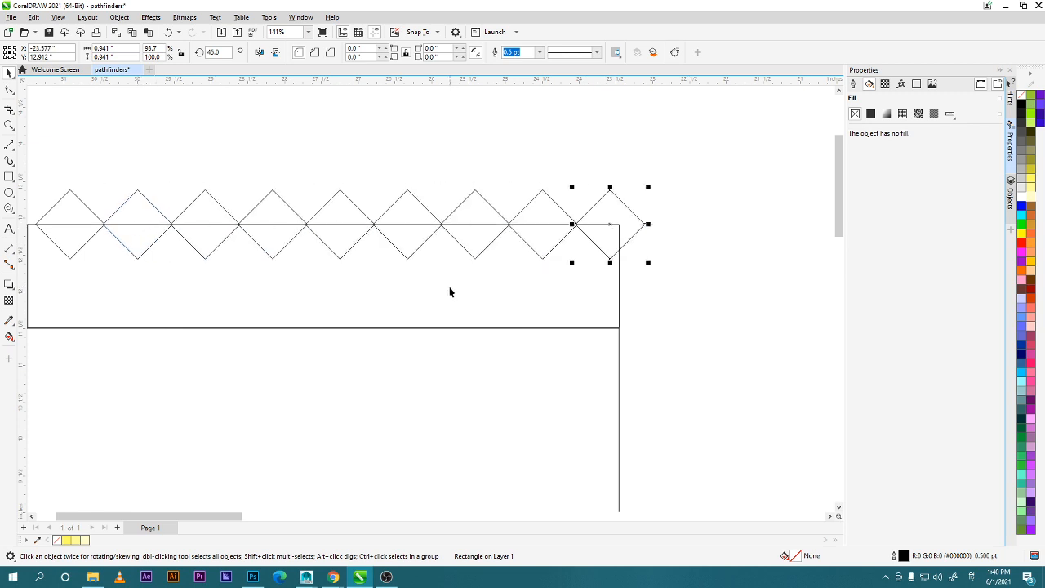
Delete all the duplicated diamonds along the top edge, keeping only the first one.
drag(611, 223, 612, 227)
key(Delete)
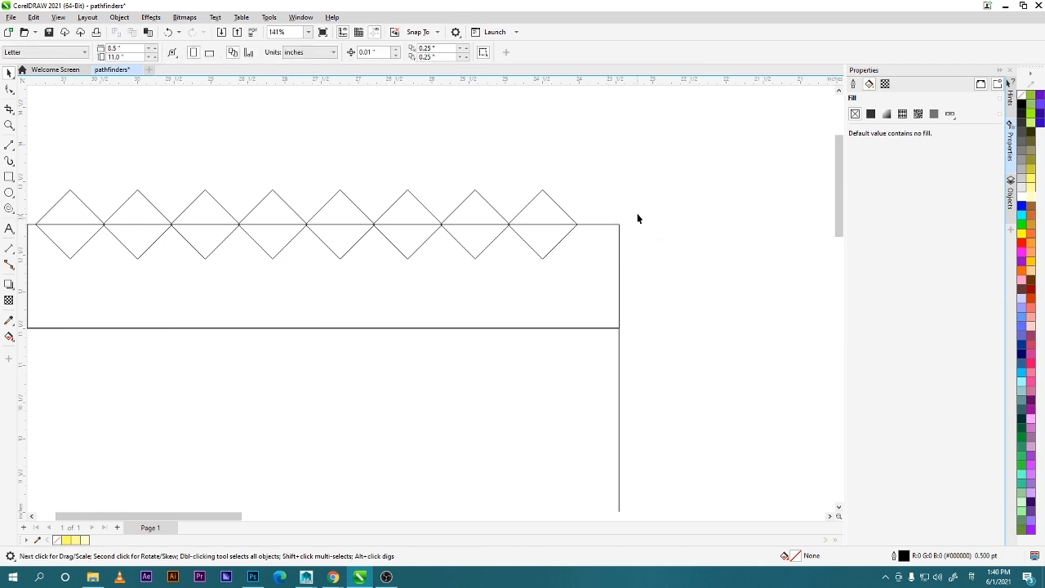
drag(552, 207, 538, 207)
click(538, 207)
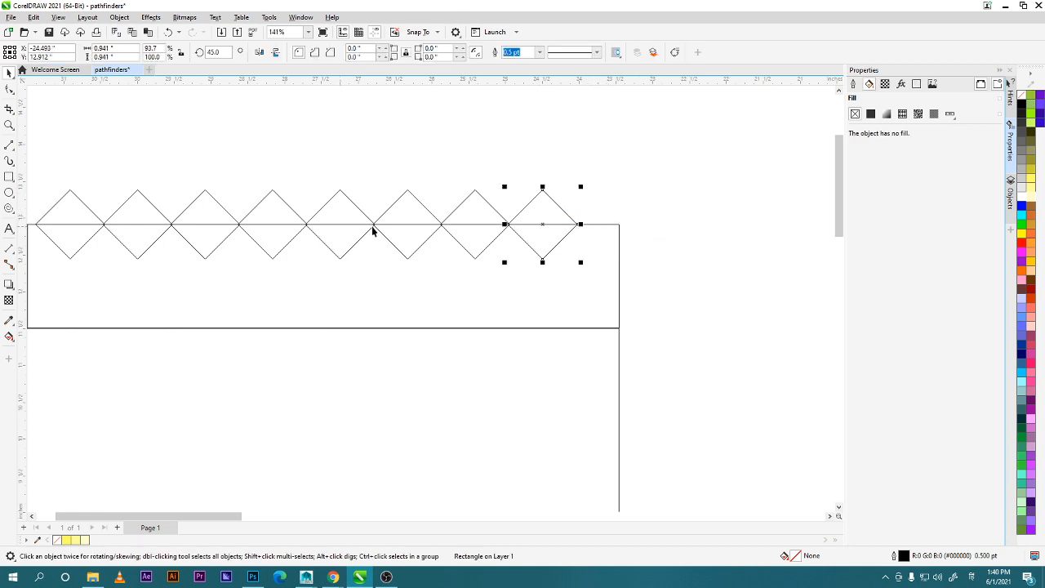
shift+click(449, 215)
shift+click(381, 214)
shift+click(369, 214)
shift+click(287, 212)
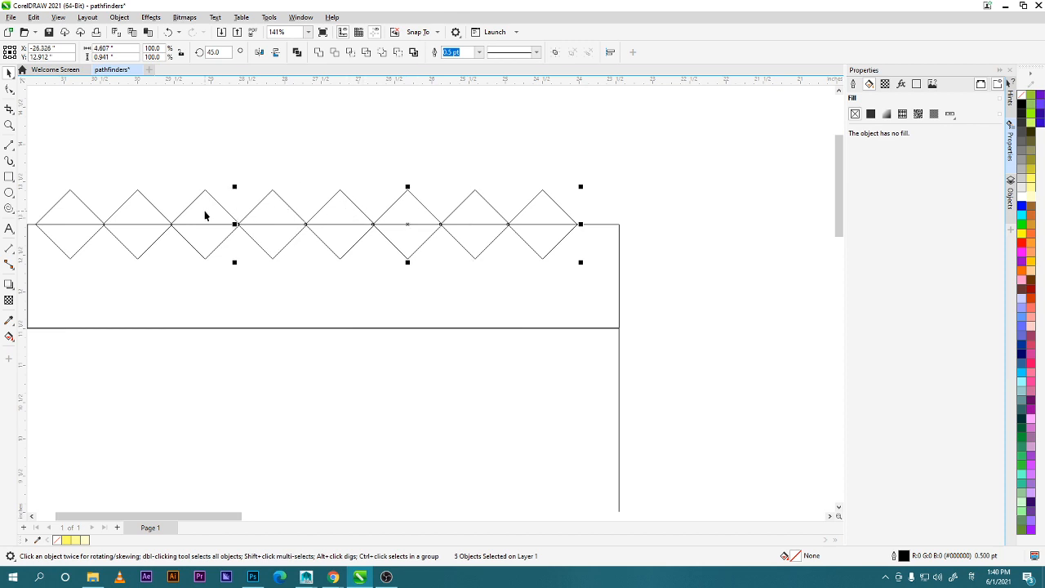
shift+click(185, 214)
shift+click(157, 214)
key(Delete)
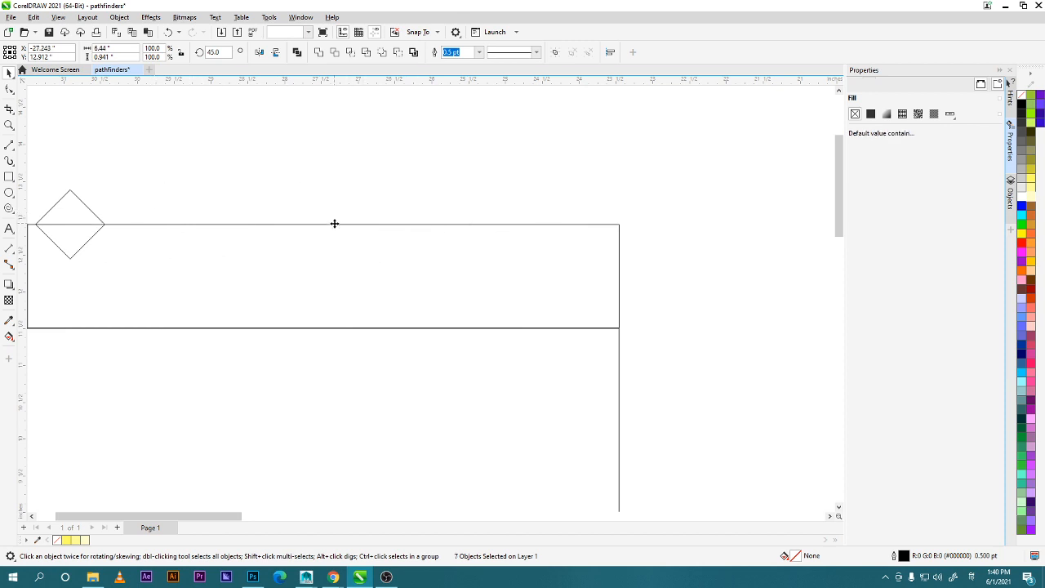
Scale the remaining diamond down to about 0.66 inches across, keeping it centred on the top edge.
click(75, 215)
drag(114, 247, 302, 269)
scroll(340, 261, up, 1)
scroll(383, 286, up, 1)
drag(351, 235, 205, 262)
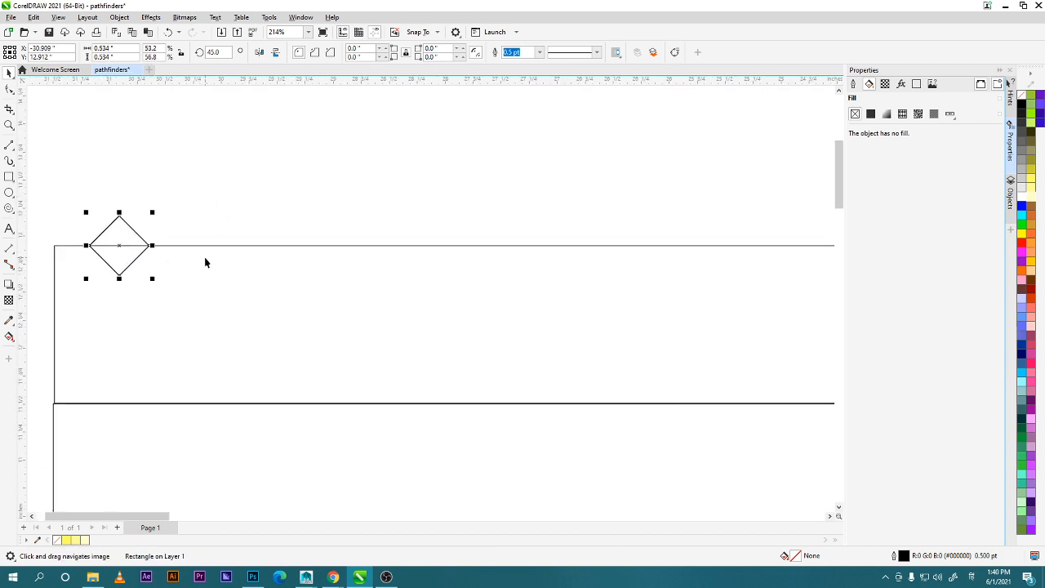
click(9, 72)
click(291, 241)
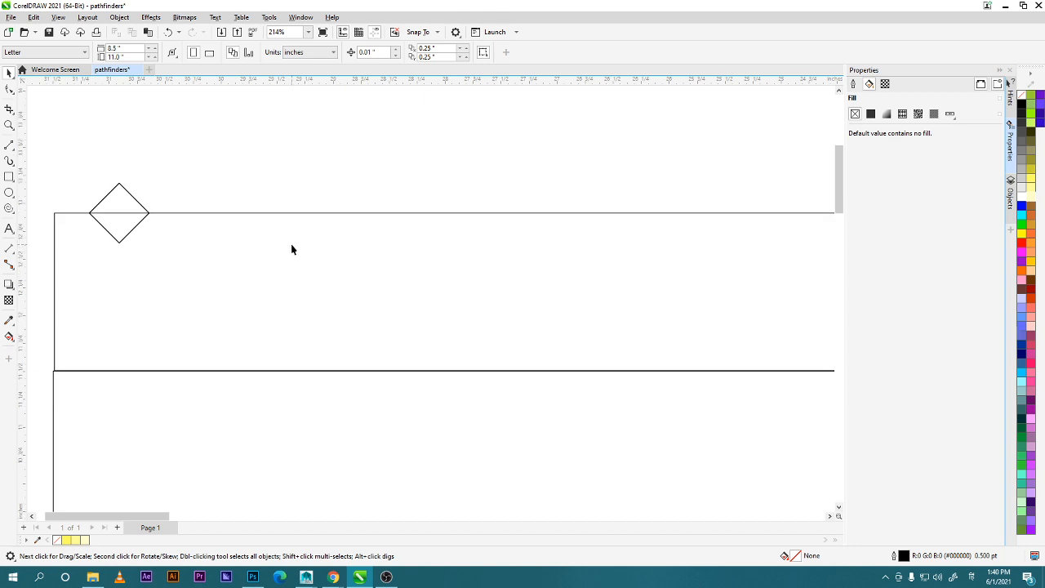
scroll(292, 242, down, 2)
drag(289, 250, 224, 278)
click(100, 231)
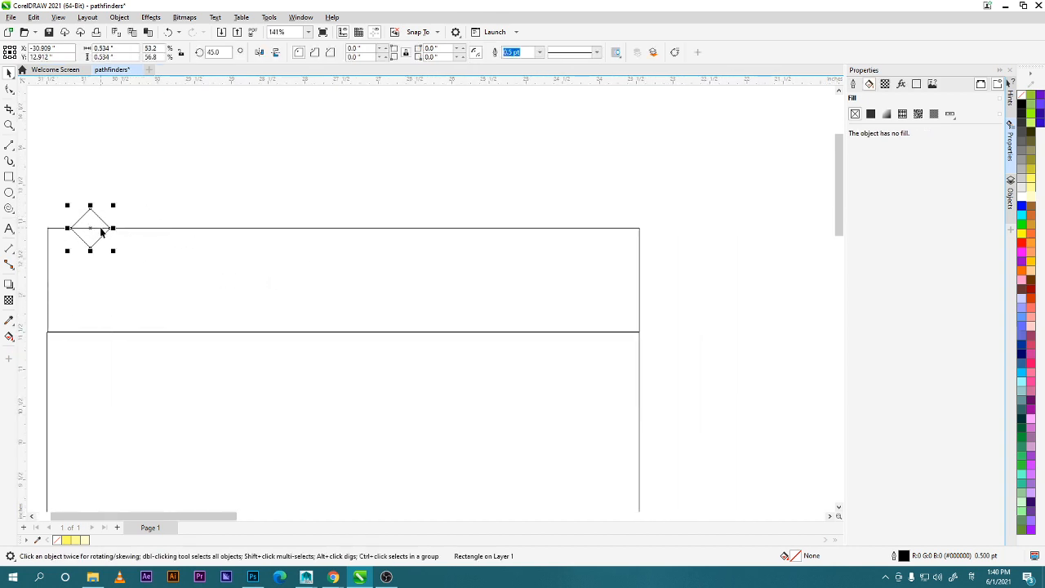
mouse_move(114, 253)
mouse_down()
mouse_move(136, 269)
mouse_move(122, 259)
mouse_up()
click(210, 268)
Duplicate the diamond beside itself and repeat the copy ten times to form a row of twelve along the top edge.
click(104, 219)
drag(104, 219, 150, 221)
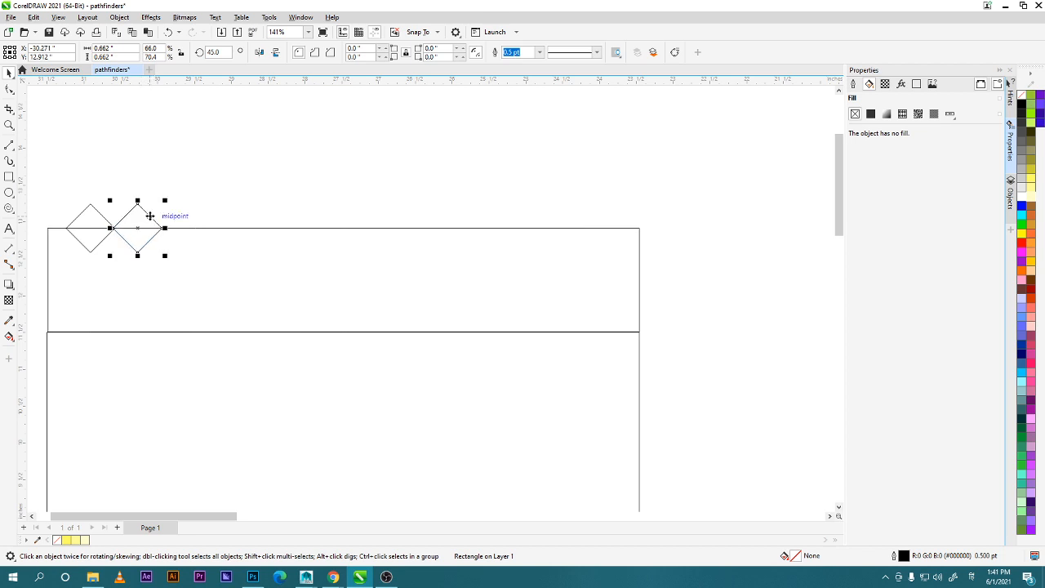
key(ctrl+r)
key(ctrl+r)
key(ctrl+r)
key(ctrl+r)
key(ctrl+r)
key(ctrl+r)
key(ctrl+r)
key(ctrl+r)
key(ctrl+r)
key(ctrl+r)
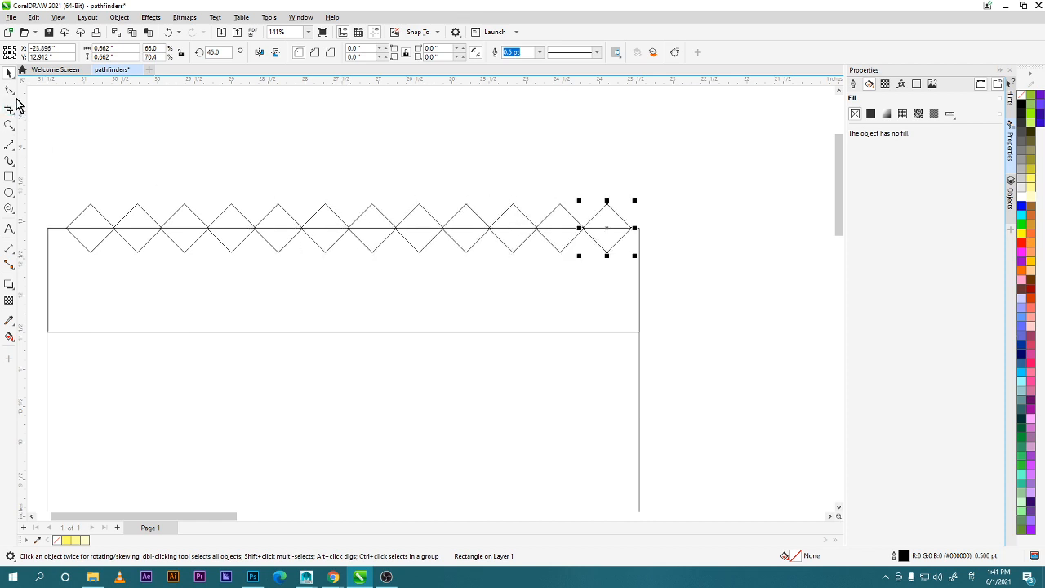
Select the row of diamonds together with the topmost rectangle and cut the zigzag edge with Back minus front.
click(81, 201)
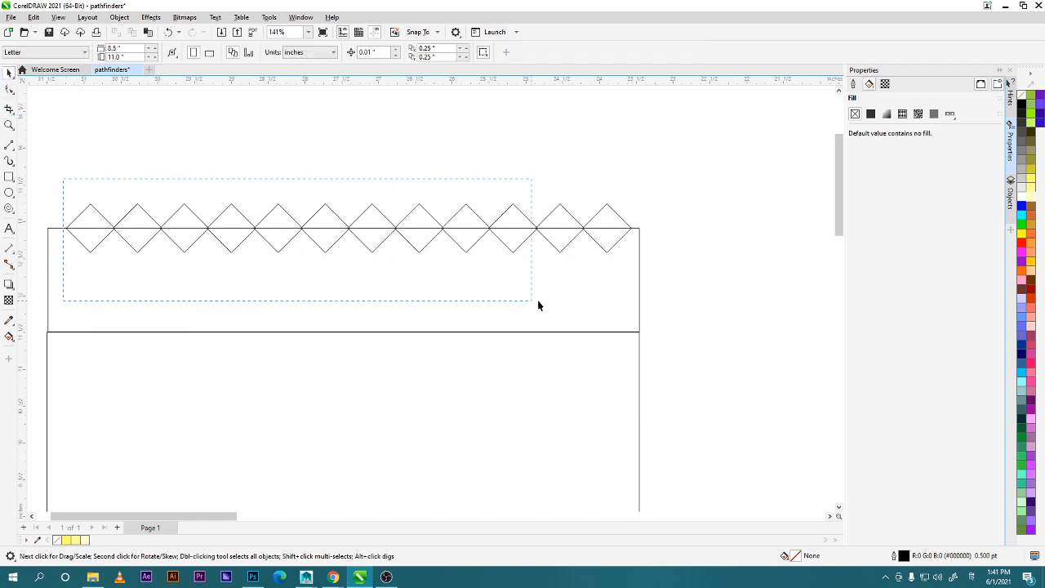
drag(538, 300, 672, 297)
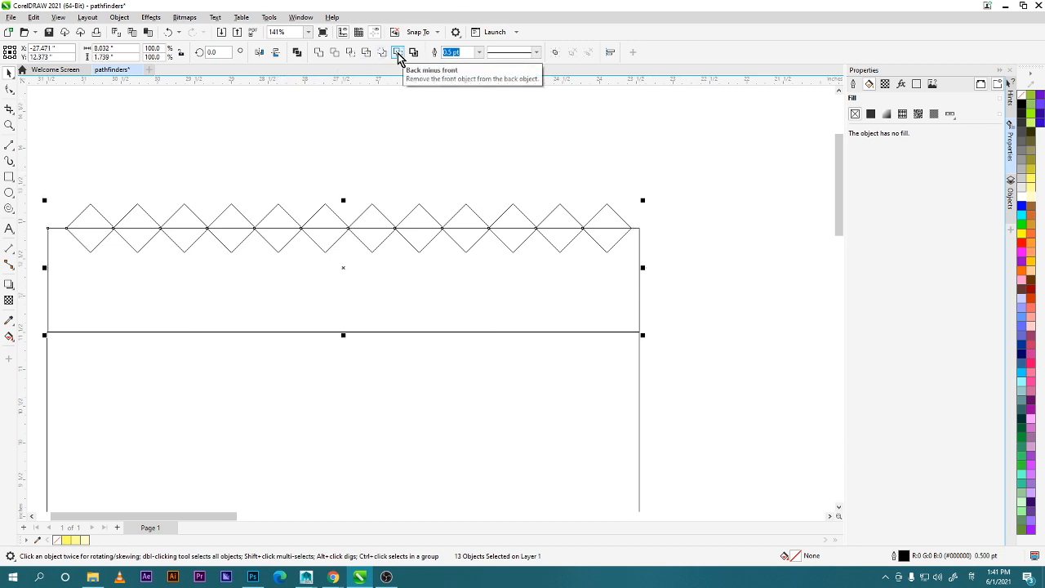
click(399, 56)
click(644, 265)
scroll(448, 260, down, 1)
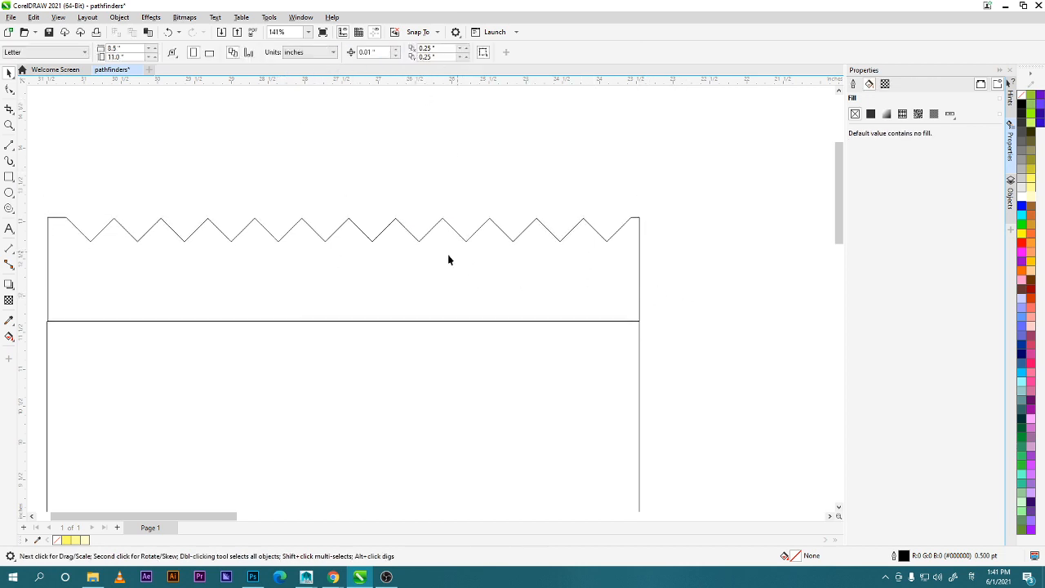
Group the two zigzag strips and the middle rectangle of the package outline.
scroll(441, 259, down, 6)
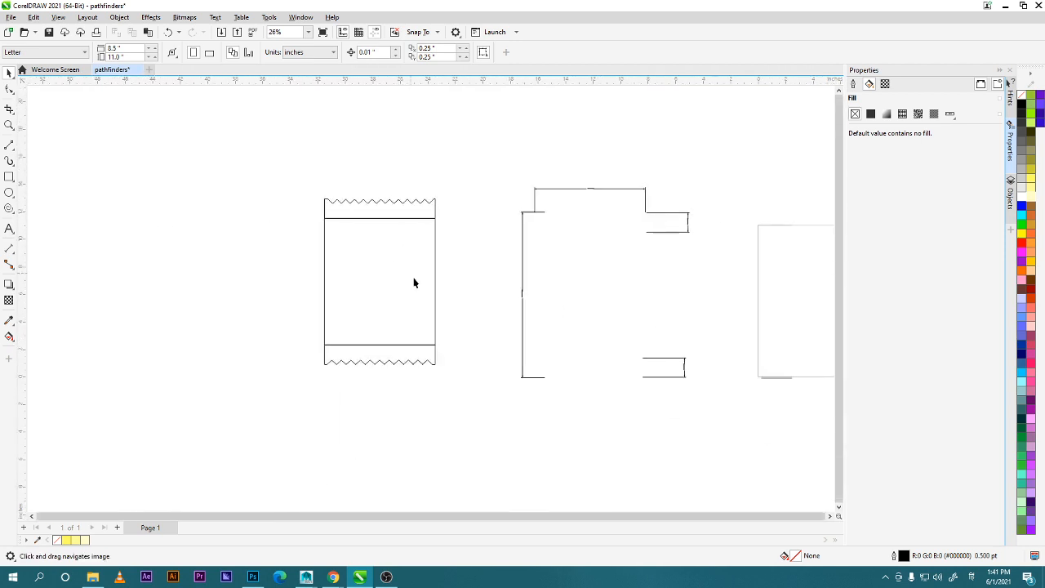
scroll(450, 343, up, 2)
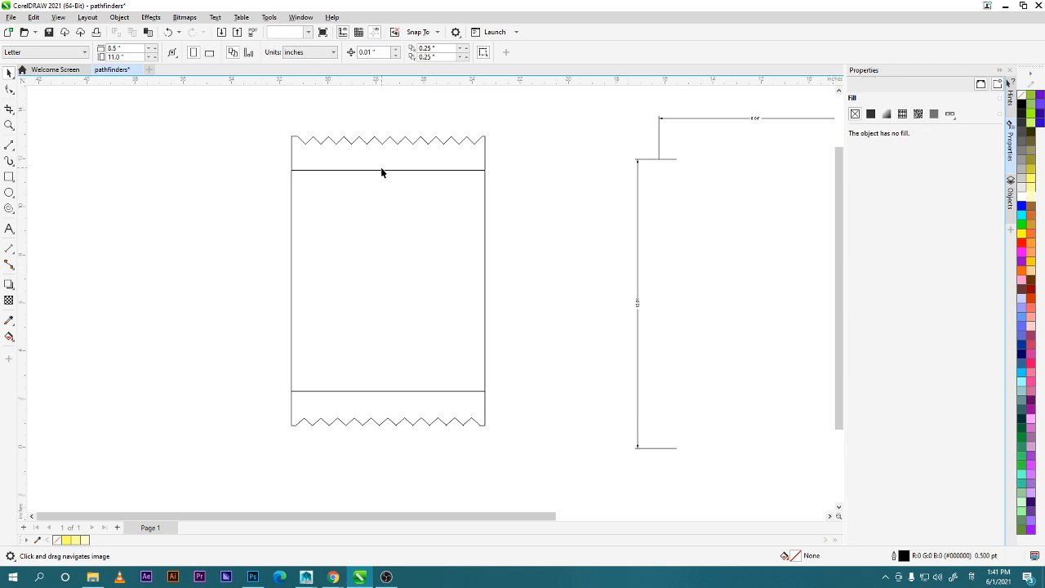
click(382, 171)
click(410, 338)
click(438, 408)
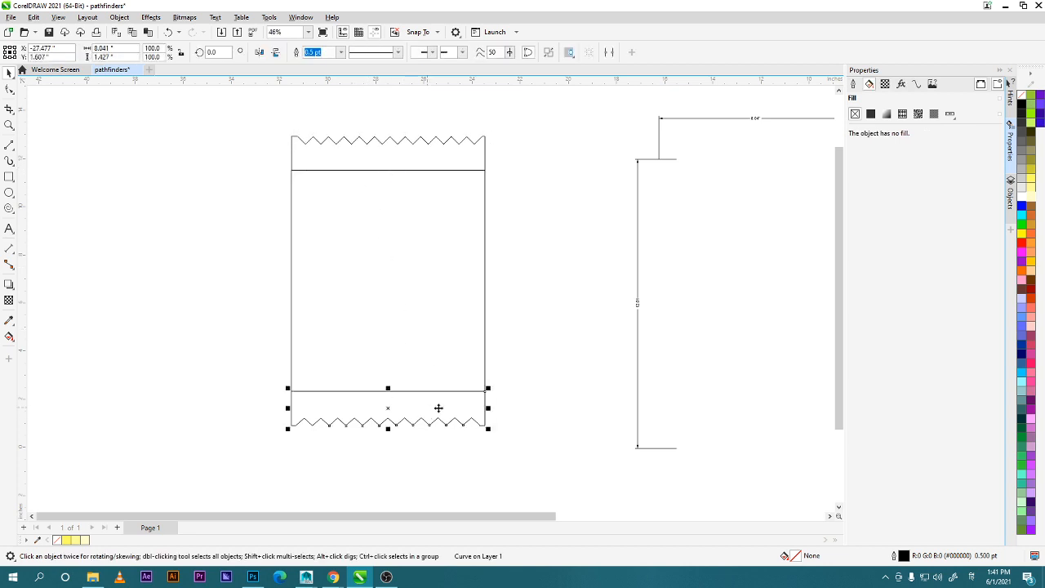
click(409, 150)
click(580, 233)
drag(521, 129, 234, 444)
drag(450, 380, 343, 371)
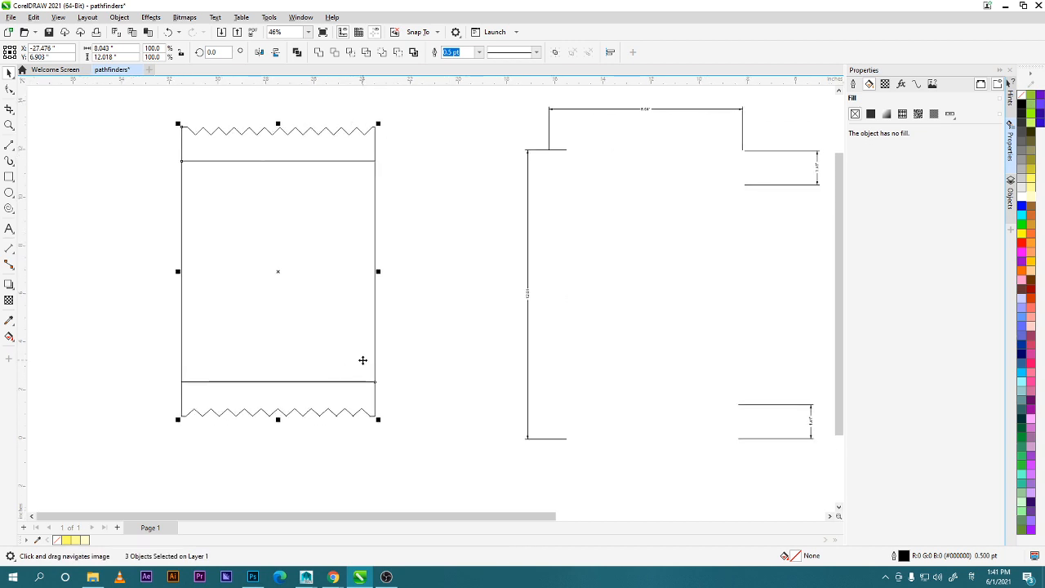
key(ctrl+g)
Move the grouped package outline into the space between the existing dimension lines.
drag(281, 279, 647, 296)
click(449, 339)
drag(560, 379, 357, 379)
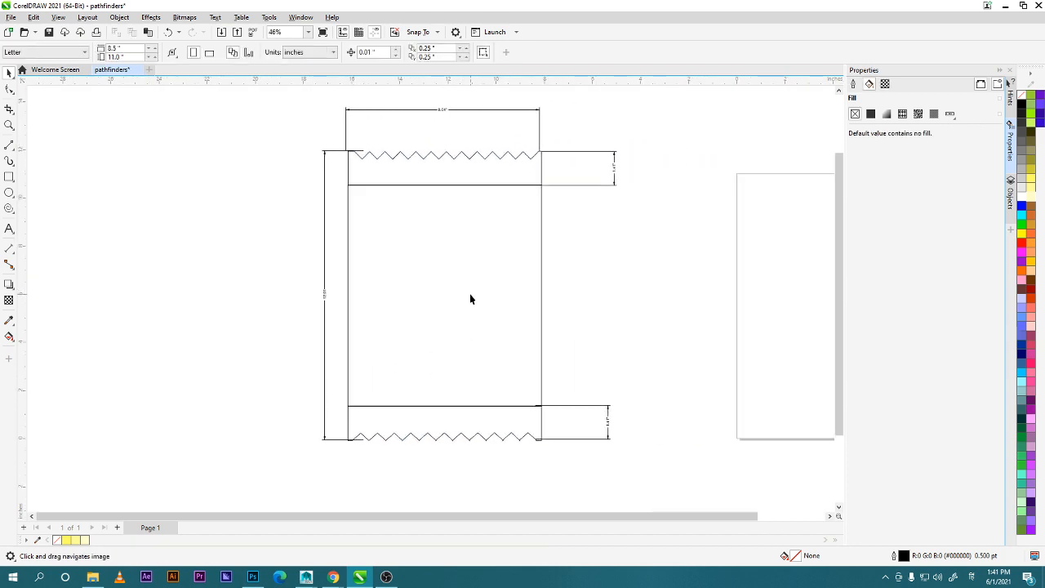
drag(470, 295, 448, 325)
scroll(443, 295, up, 2)
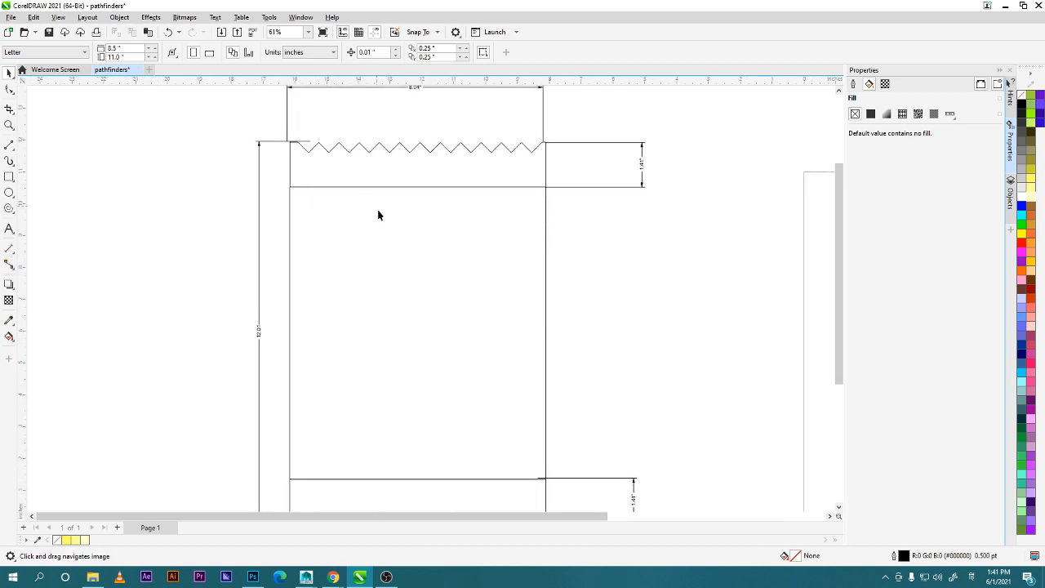
Draw a circle about 5.33 inches in diameter in the empty area beside the package outline.
drag(334, 205, 316, 183)
drag(409, 325, 427, 320)
click(9, 179)
drag(165, 293, 206, 315)
drag(116, 328, 388, 341)
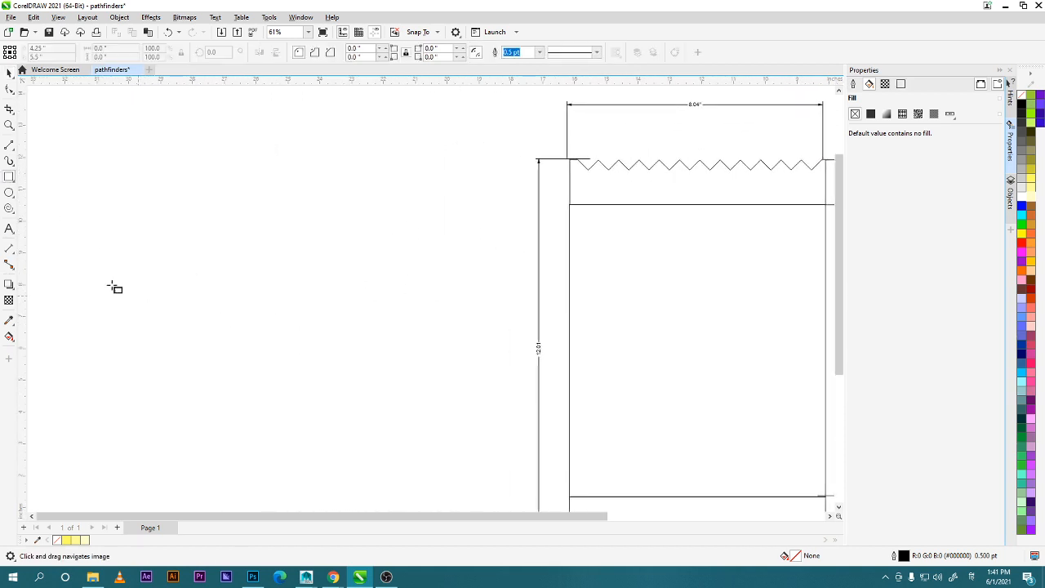
drag(524, 333, 378, 276)
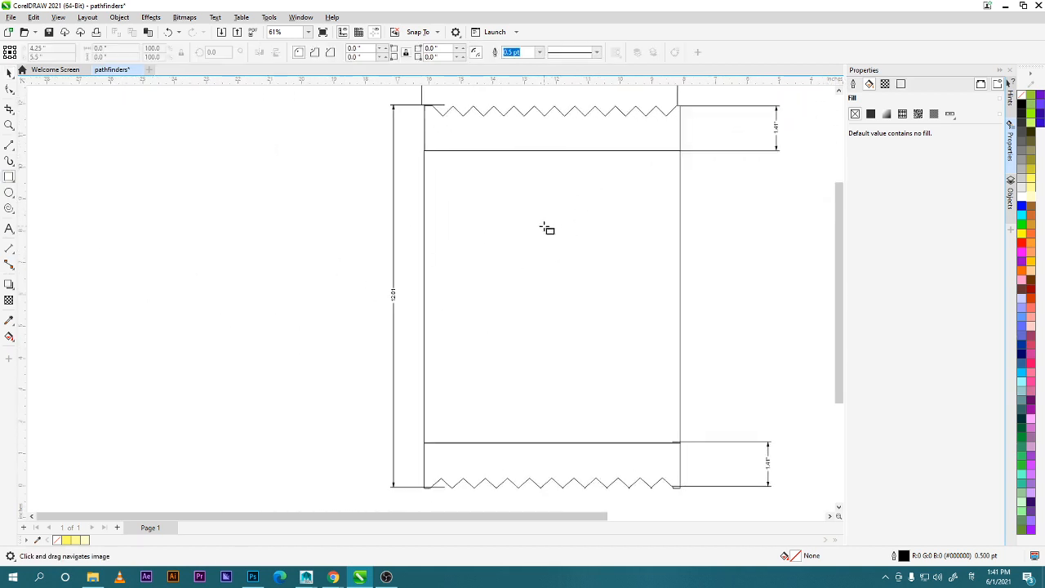
click(9, 194)
drag(278, 262, 480, 290)
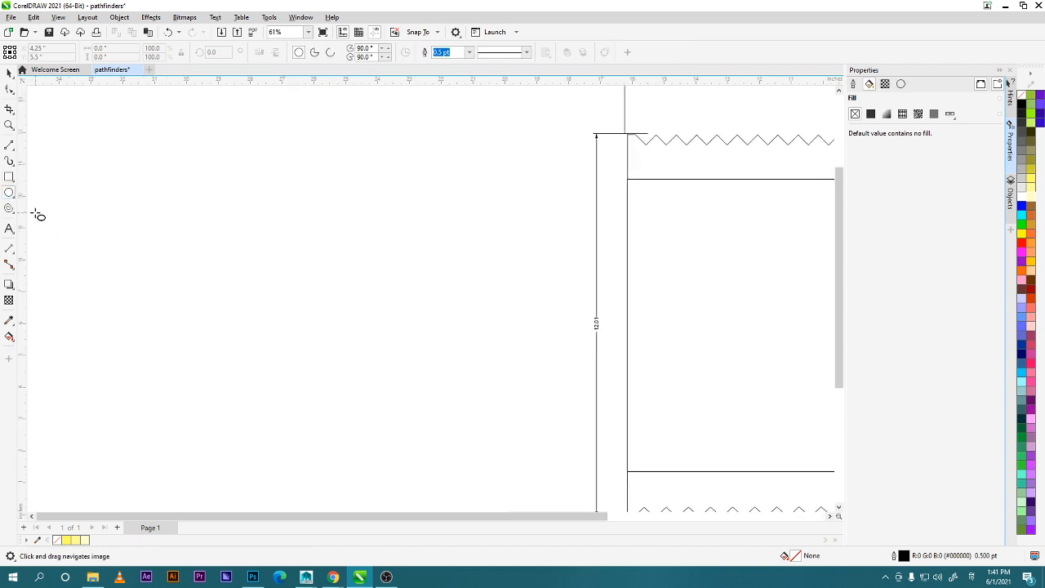
mouse_move(304, 238)
mouse_down()
mouse_move(399, 325)
mouse_move(449, 343)
mouse_move(355, 278)
mouse_move(401, 323)
mouse_move(338, 282)
mouse_move(401, 329)
mouse_move(465, 360)
mouse_move(416, 341)
mouse_up()
click(8, 74)
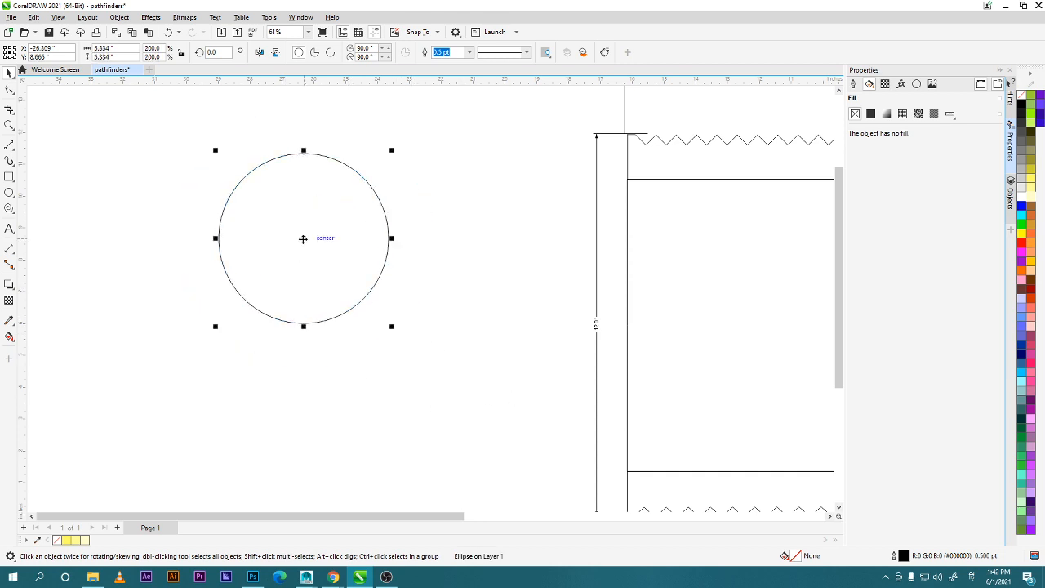
Move the circle into the middle of the package's main panel.
drag(302, 239, 321, 290)
drag(476, 348, 340, 299)
drag(187, 244, 620, 279)
drag(605, 321, 392, 361)
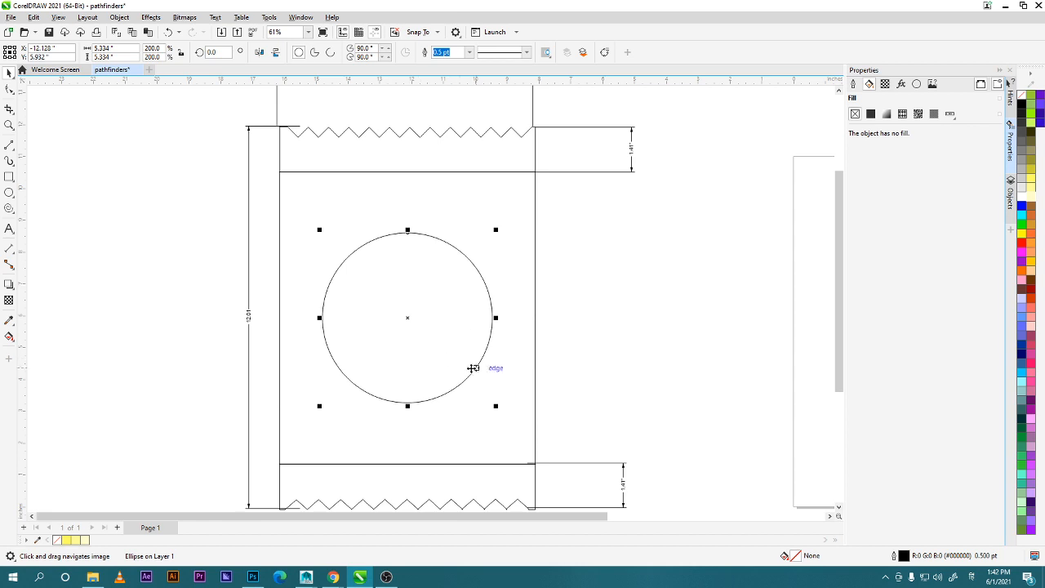
scroll(477, 348, up, 2)
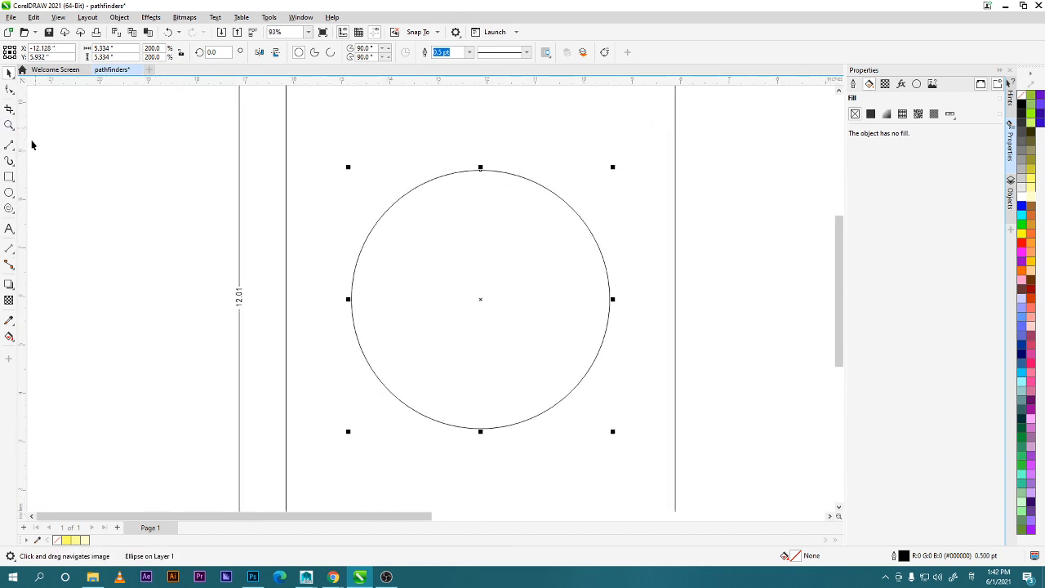
Try drawing two diagonal lines across the circle from edge to edge with the 2-Point Line tool, and undo both.
click(9, 177)
drag(224, 339, 315, 294)
drag(65, 256, 69, 261)
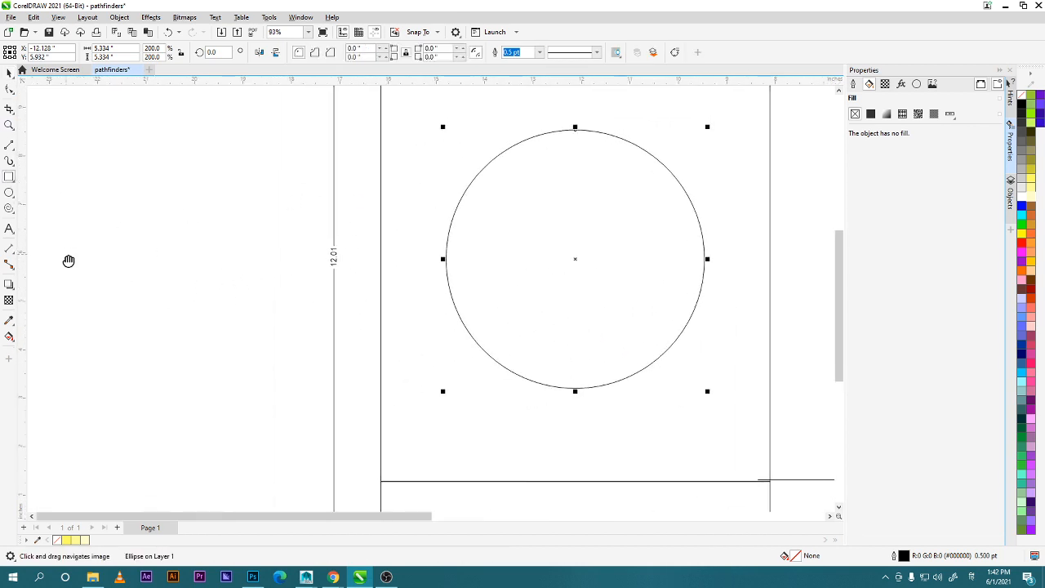
click(12, 148)
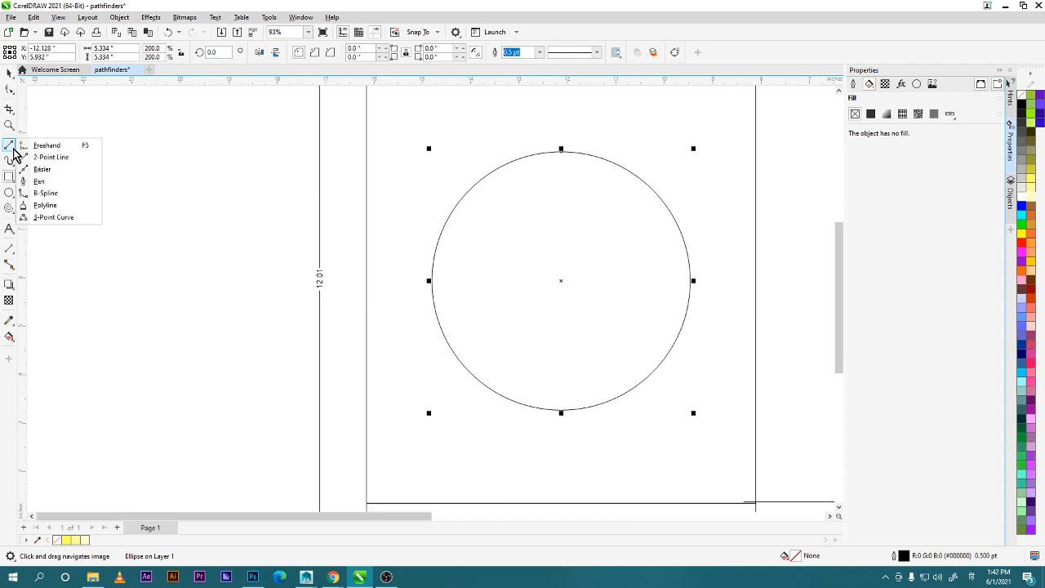
click(55, 160)
drag(561, 280, 455, 296)
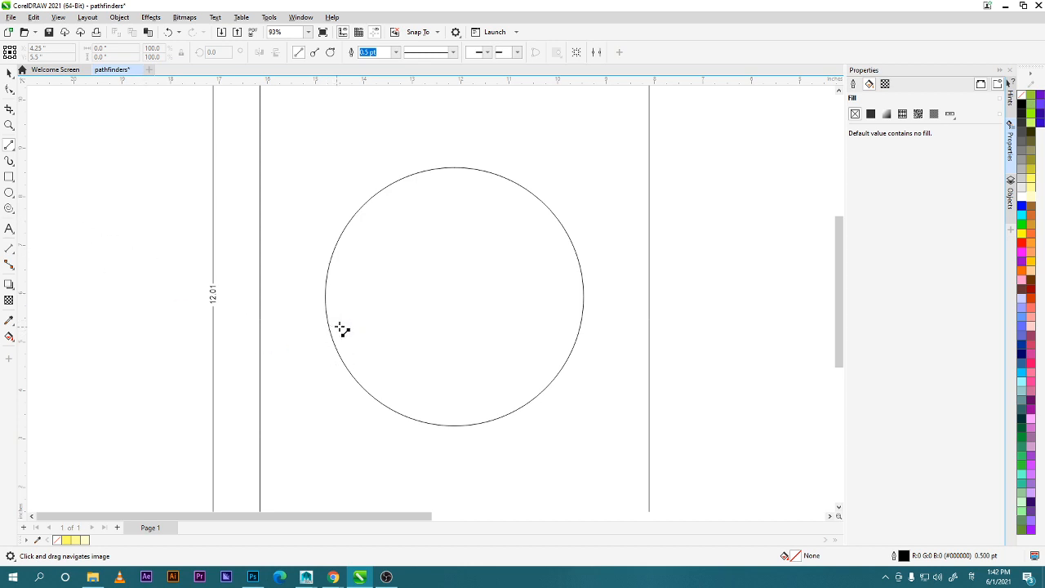
drag(332, 331, 518, 183)
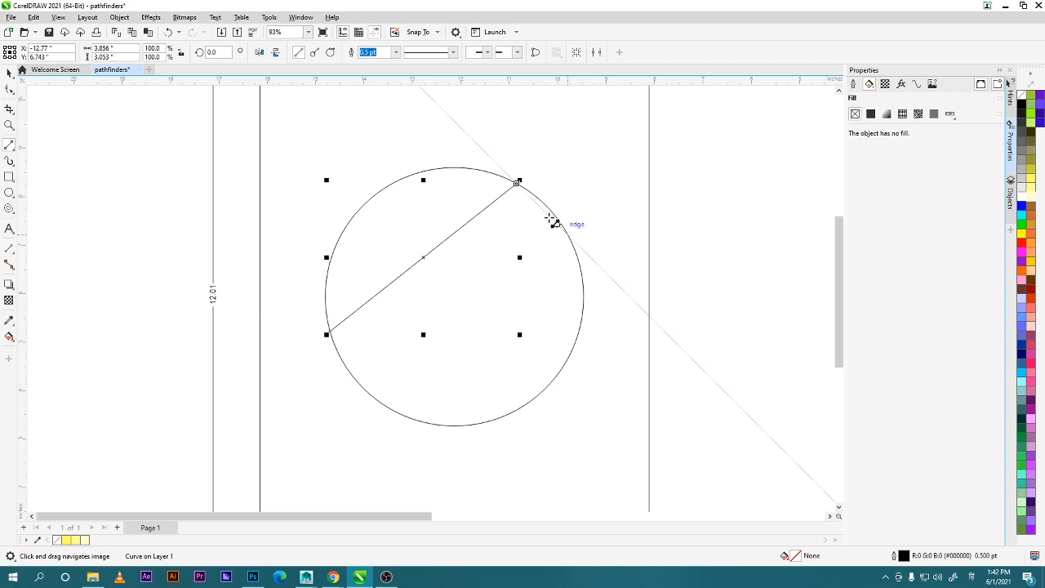
drag(576, 253, 365, 393)
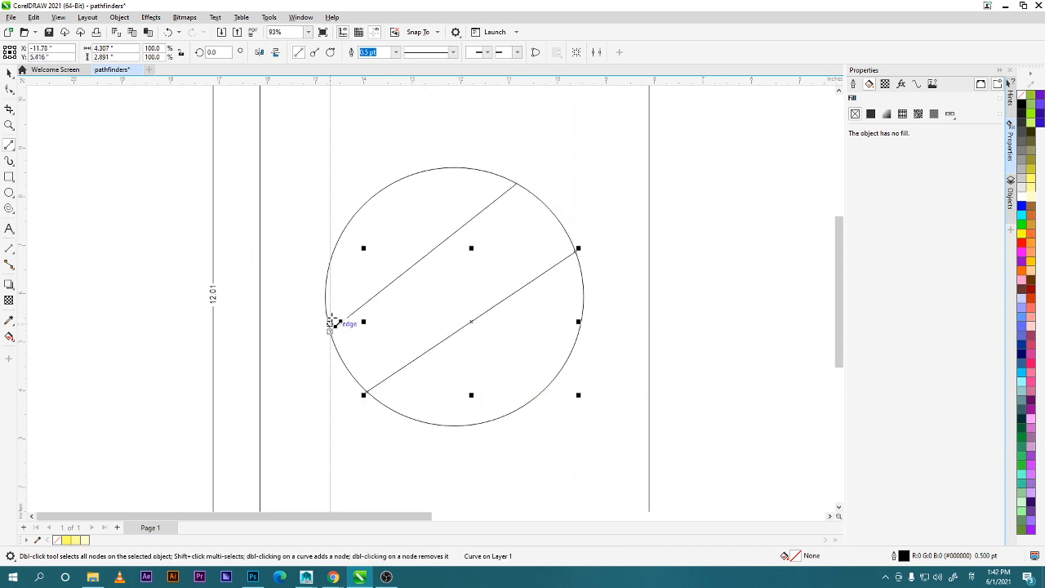
key(ctrl+z)
key(ctrl+z)
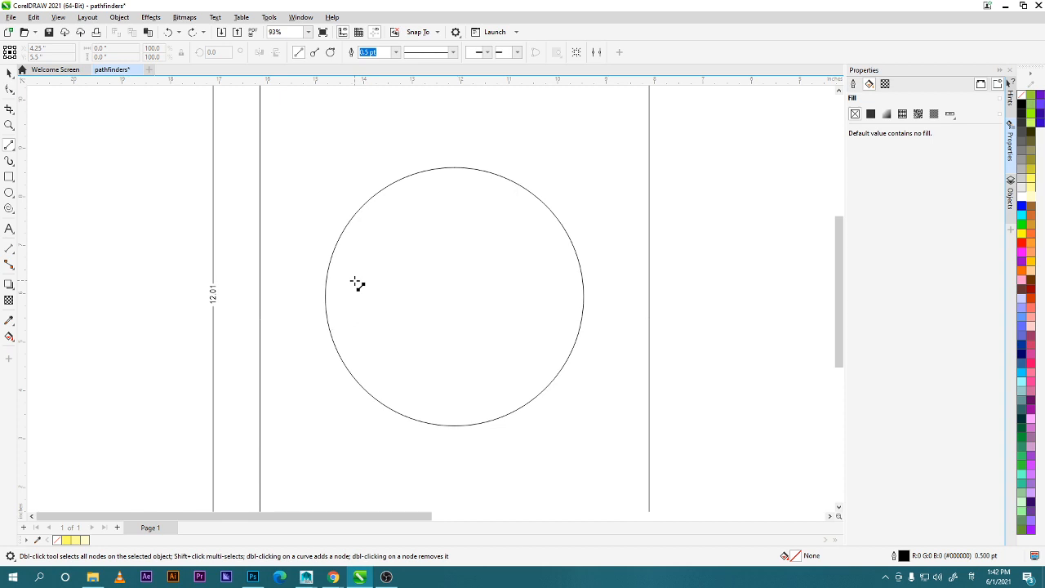
Draw a rectangle about 5.15 by 1.35 inches across the middle of the circle and rotate it 45 degrees.
click(9, 177)
drag(331, 340, 581, 273)
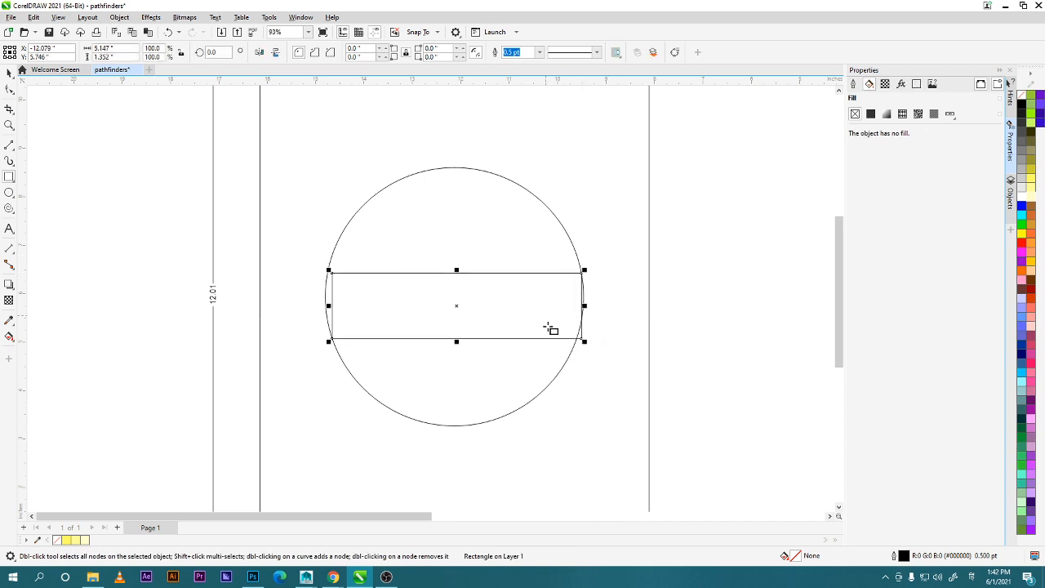
click(8, 74)
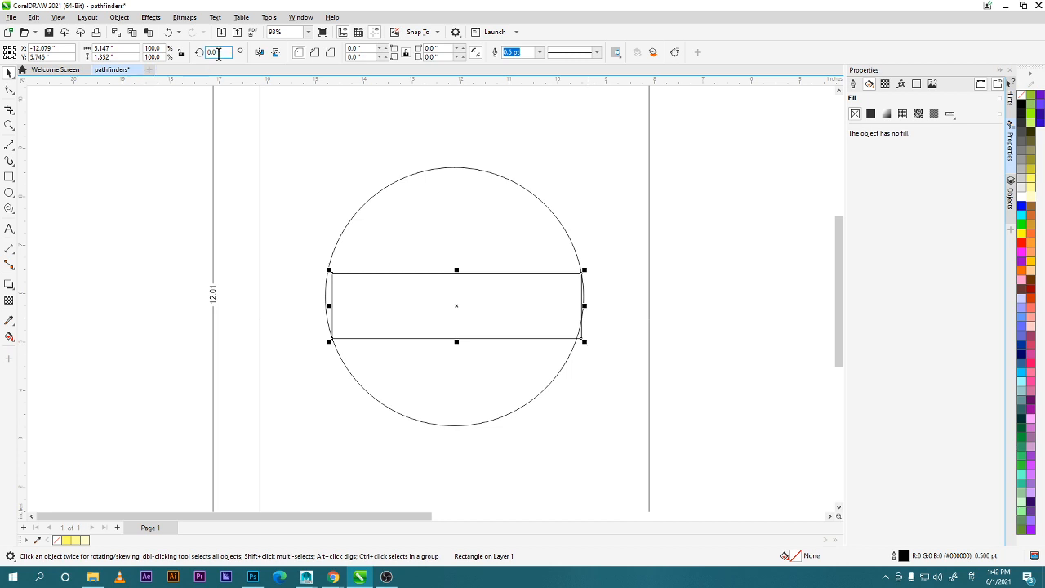
text(45)
key(Return)
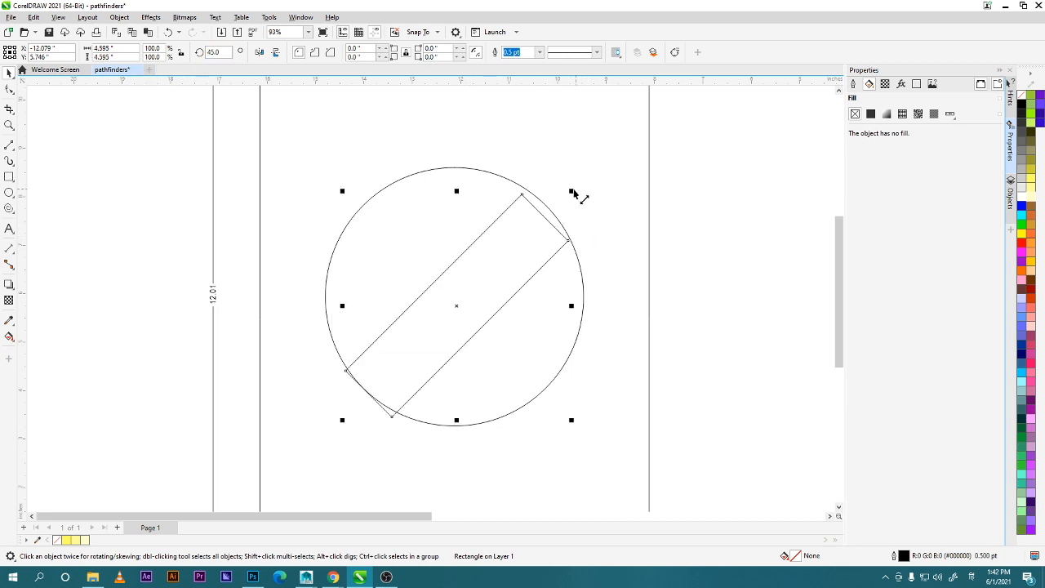
Center the tilted rectangle on the circle and enlarge it to about 106% so both ends extend past the circle's edge.
drag(458, 307, 457, 300)
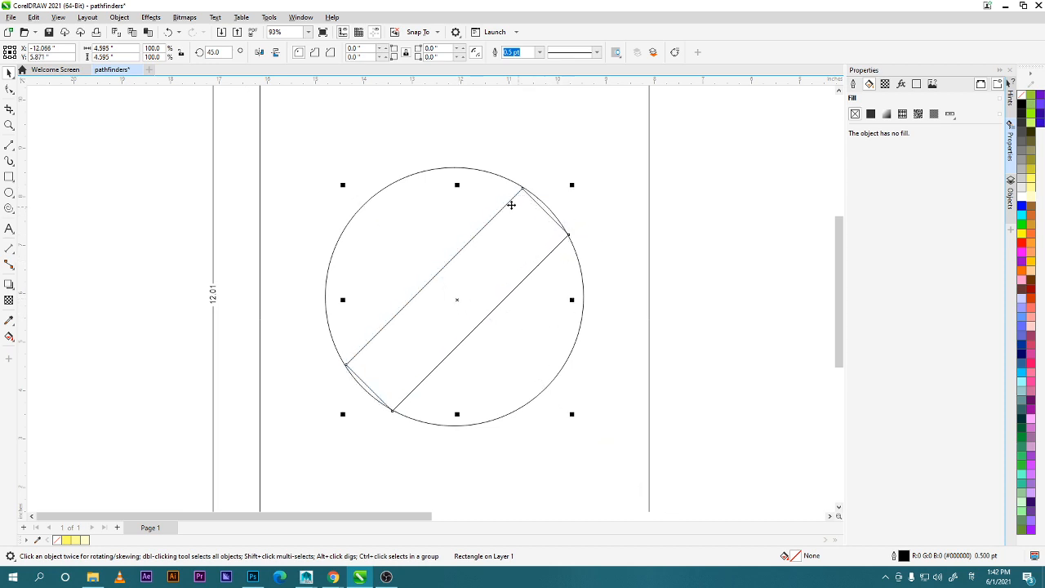
drag(549, 321, 503, 313)
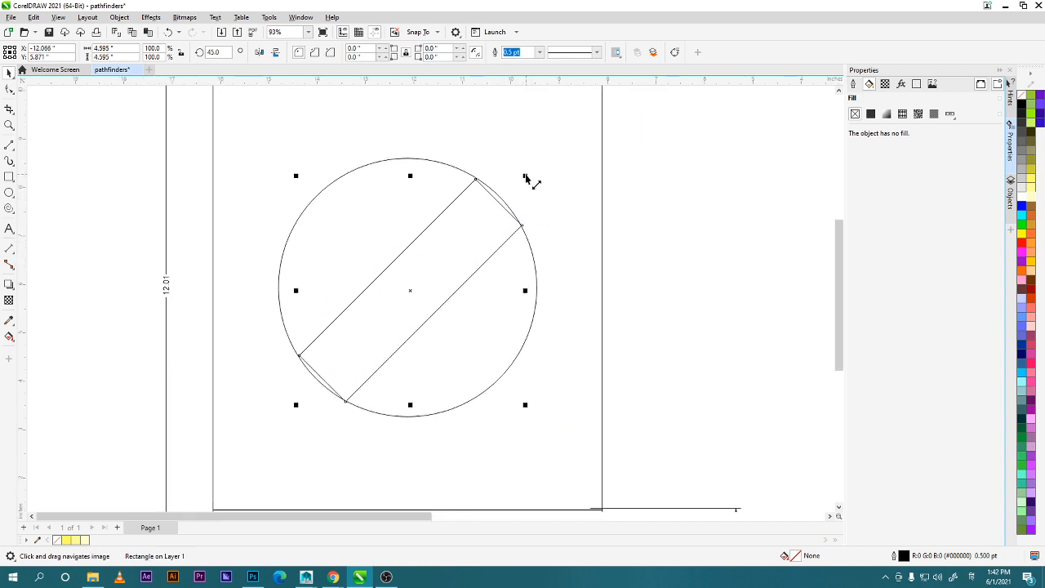
drag(525, 178, 534, 171)
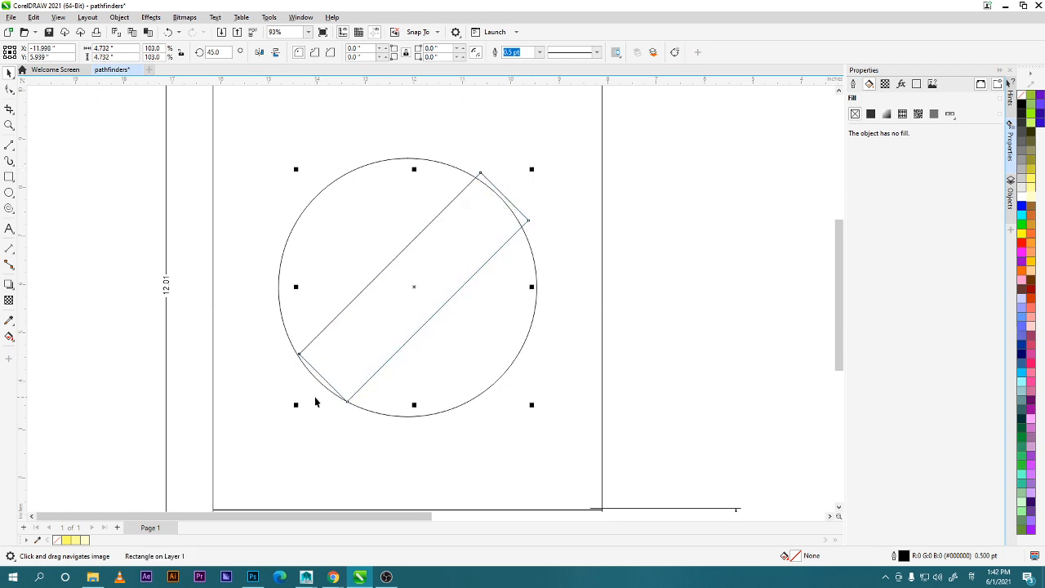
drag(296, 410, 286, 420)
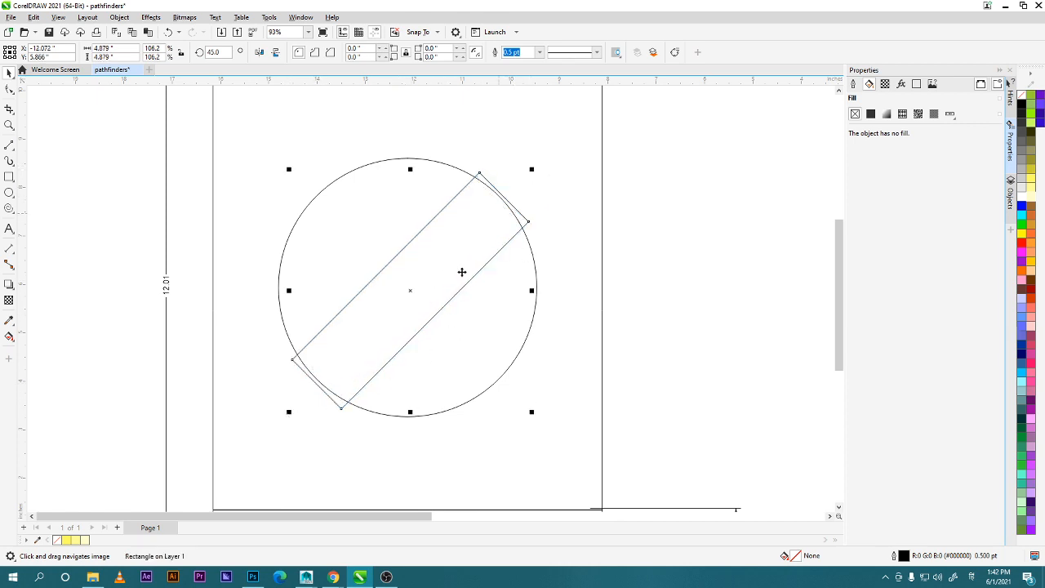
click(668, 247)
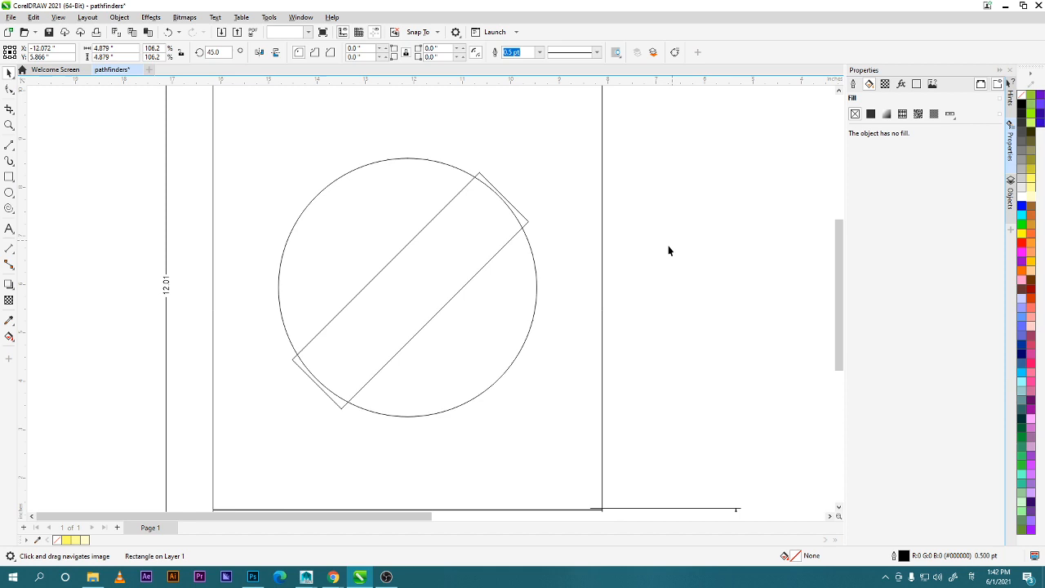
Trim the circle with the tilted rectangle, keeping the rectangle as a diagonal band.
click(482, 266)
shift+click(529, 329)
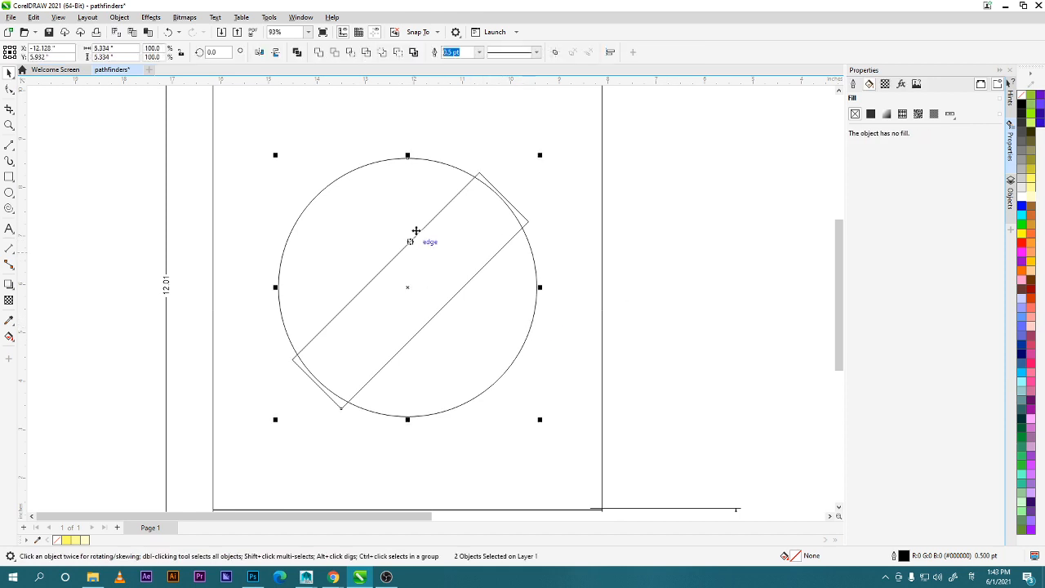
click(335, 53)
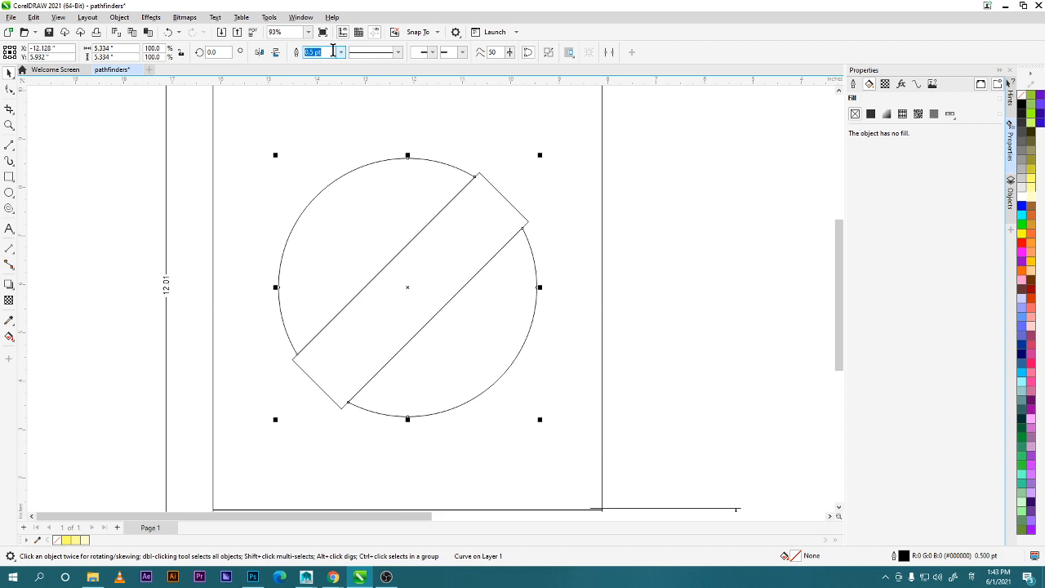
click(680, 235)
scroll(534, 299, down, 2)
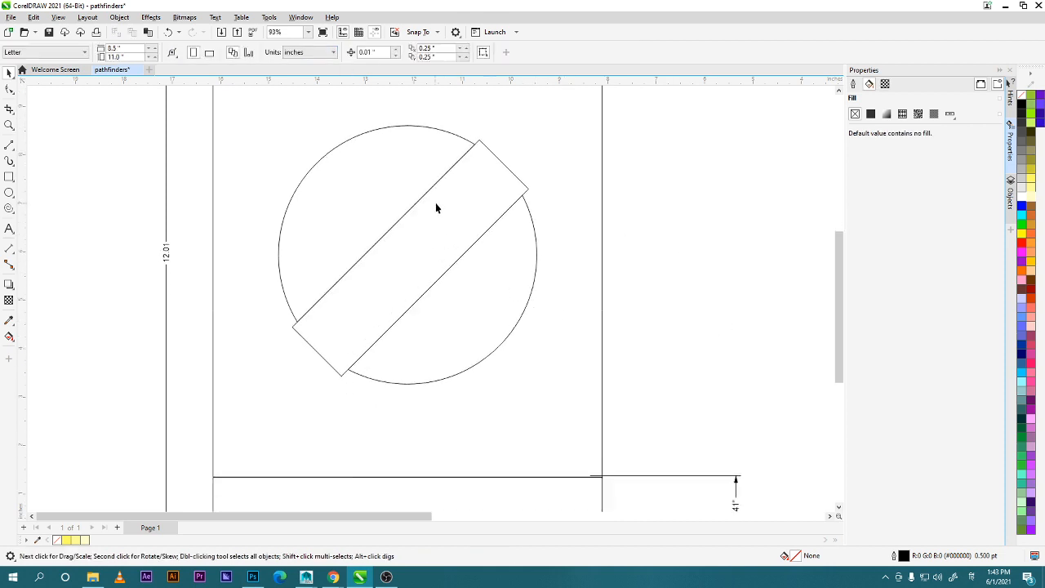
click(505, 215)
drag(475, 234, 495, 291)
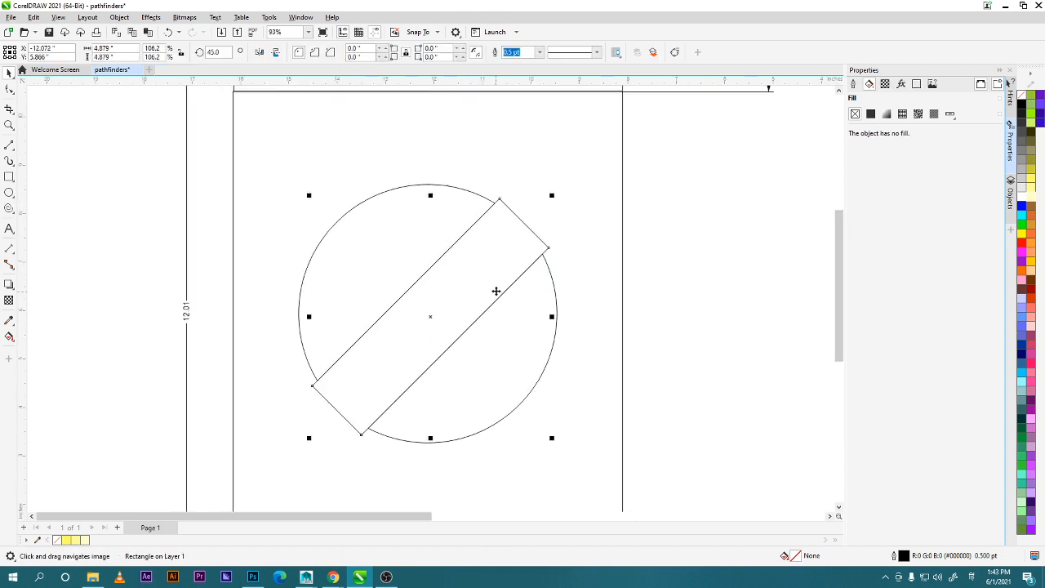
scroll(497, 255, down, 2)
click(657, 304)
drag(633, 351, 553, 363)
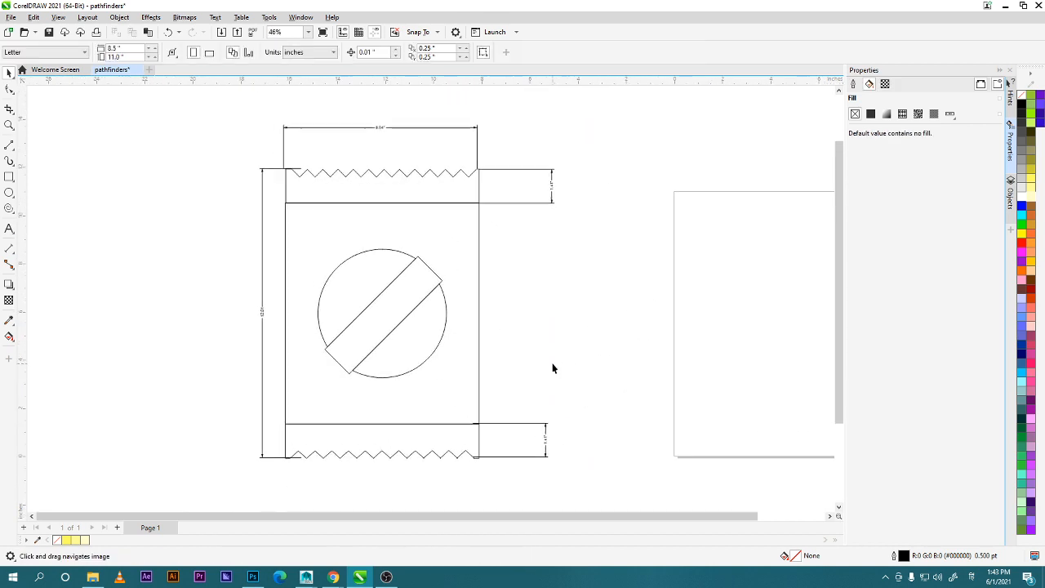
scroll(564, 377, up, 1)
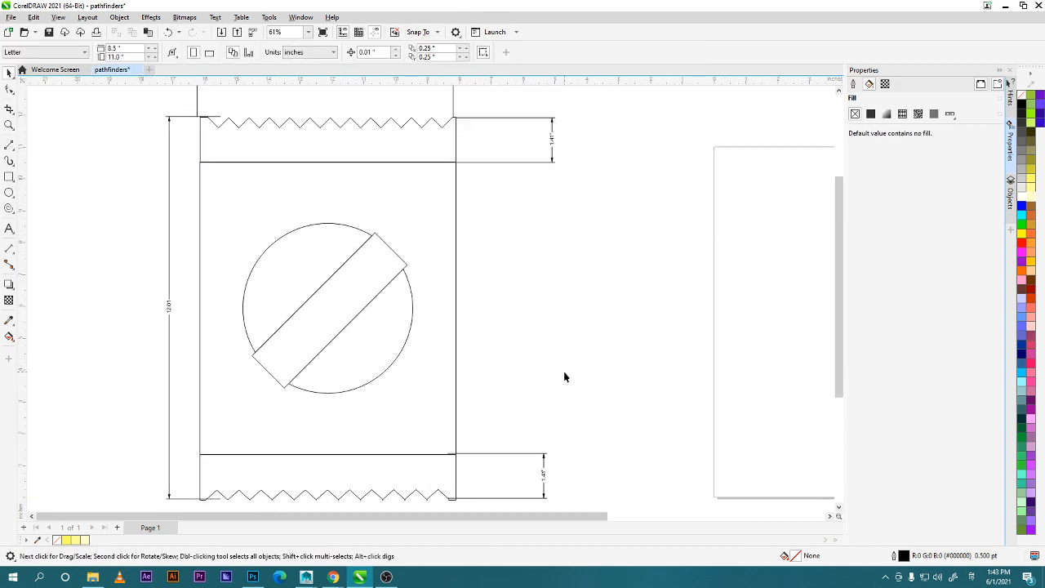
Switch the keyboard input language to English.
click(973, 576)
click(964, 457)
drag(626, 471, 701, 492)
scroll(516, 348, up, 1)
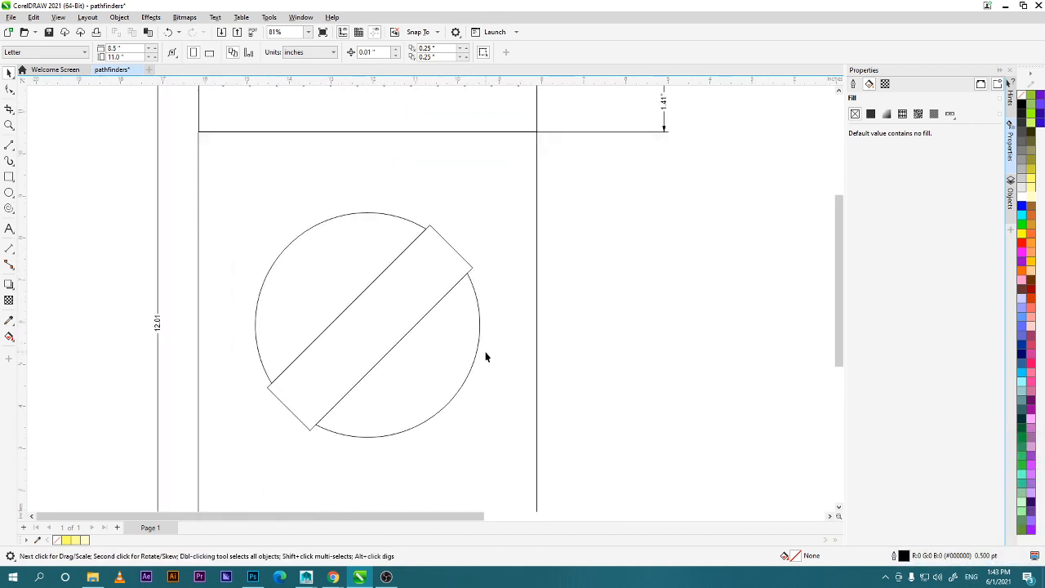
Draw a circle about 2.1 inches in diameter in the empty area beside the package outline.
click(9, 193)
mouse_move(101, 227)
mouse_down()
mouse_move(315, 226)
mouse_move(469, 244)
mouse_up()
scroll(372, 243, up, 1)
mouse_move(256, 202)
mouse_down()
mouse_move(373, 297)
mouse_move(355, 301)
mouse_move(333, 275)
mouse_move(334, 285)
mouse_move(375, 308)
mouse_up()
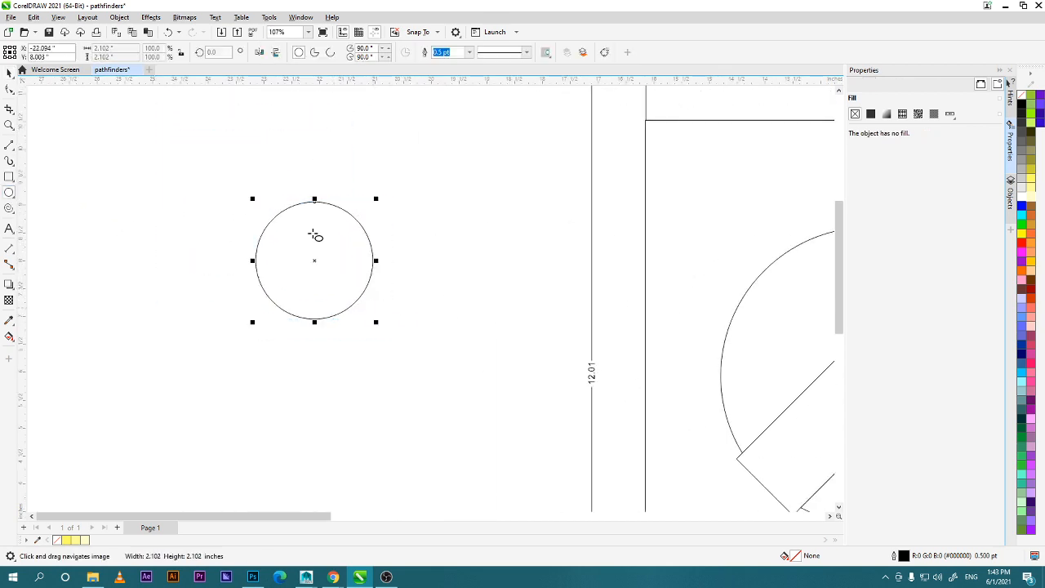
Draw a small rectangle near the new circle and set its width and height to 0.3 inches each.
click(10, 177)
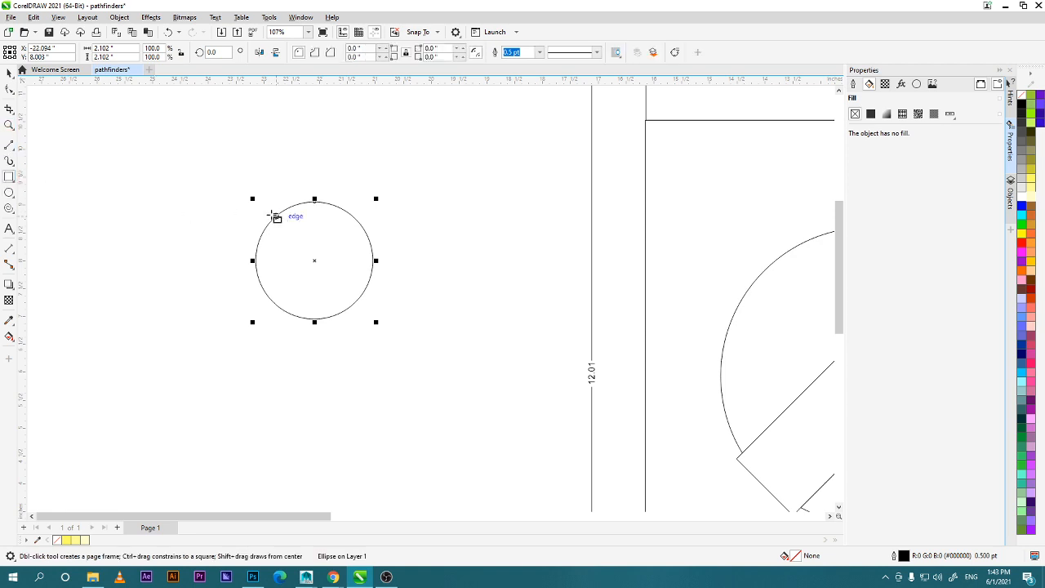
drag(177, 176, 195, 196)
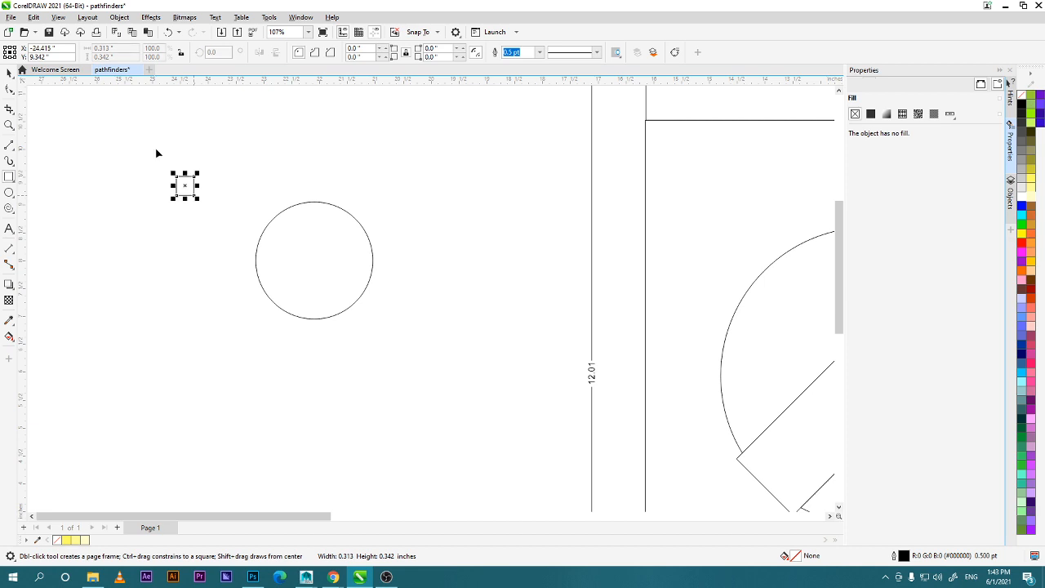
drag(130, 48, 67, 43)
text(0.3)
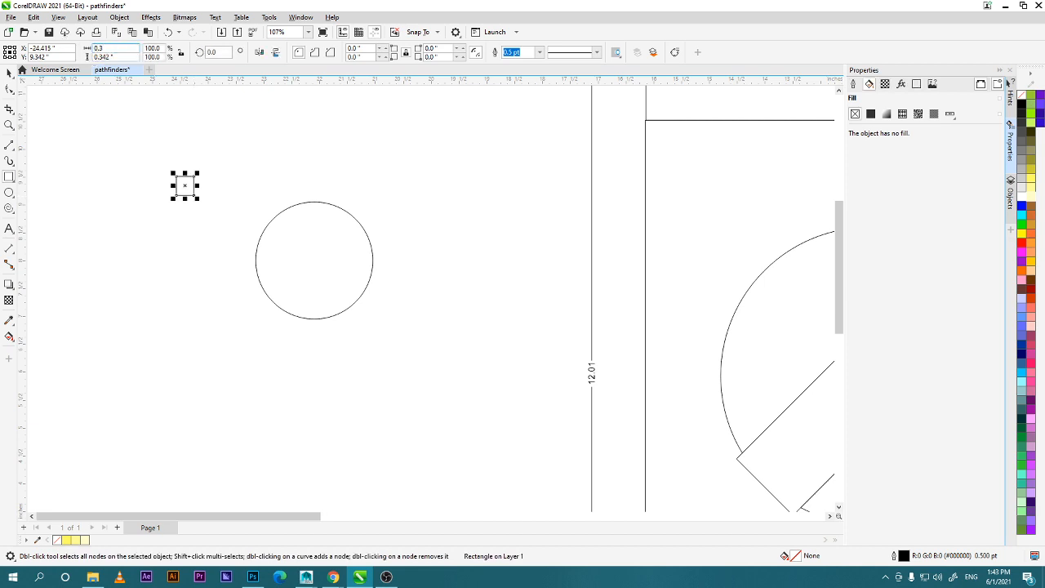
key(Tab)
text(0.3)
key(Return)
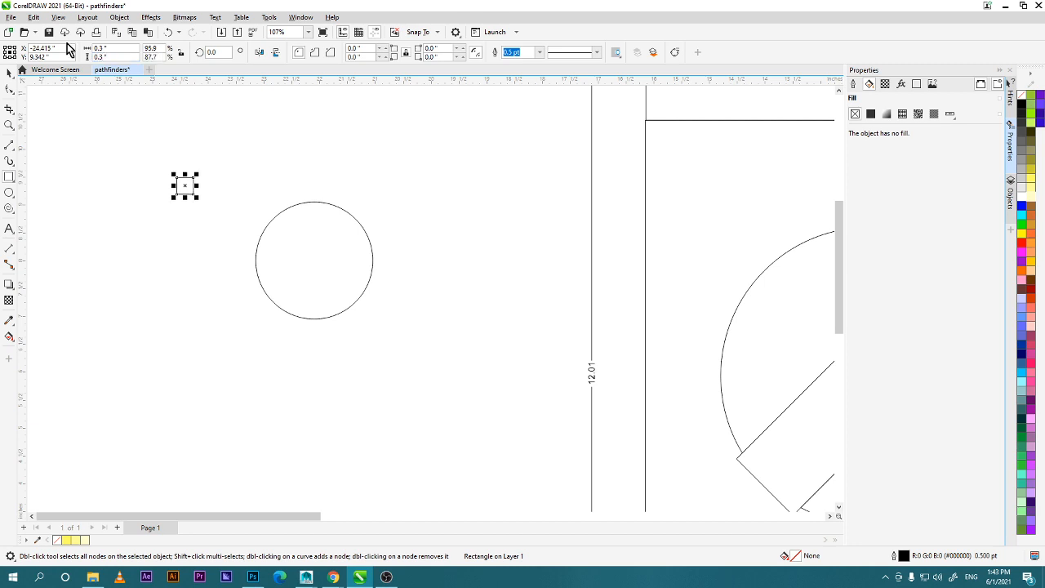
Move the small square onto the topmost point of the small circle and rotate it 45 degrees.
click(9, 73)
drag(189, 191, 315, 204)
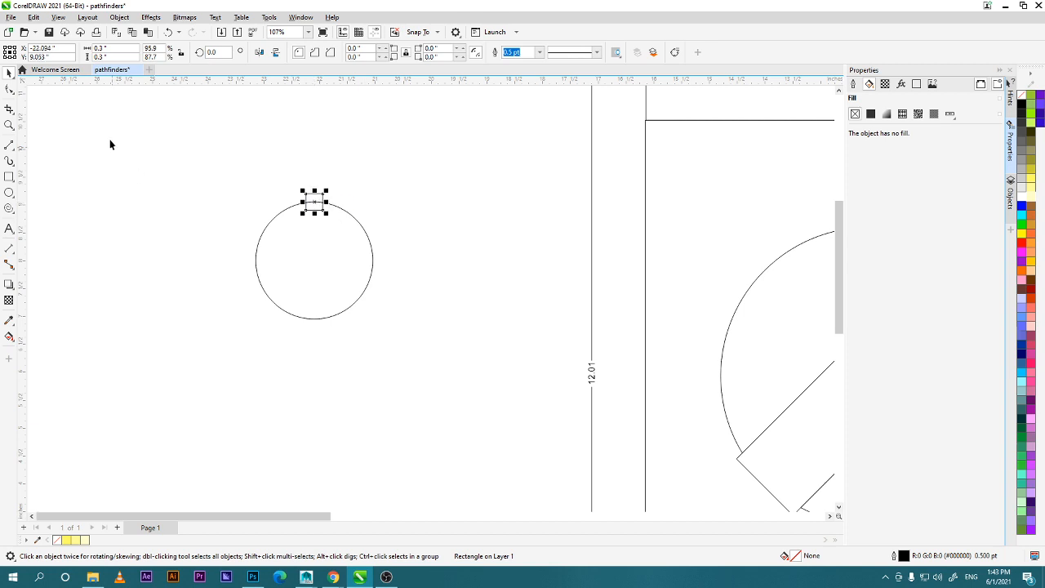
click(208, 54)
text(45)
key(Return)
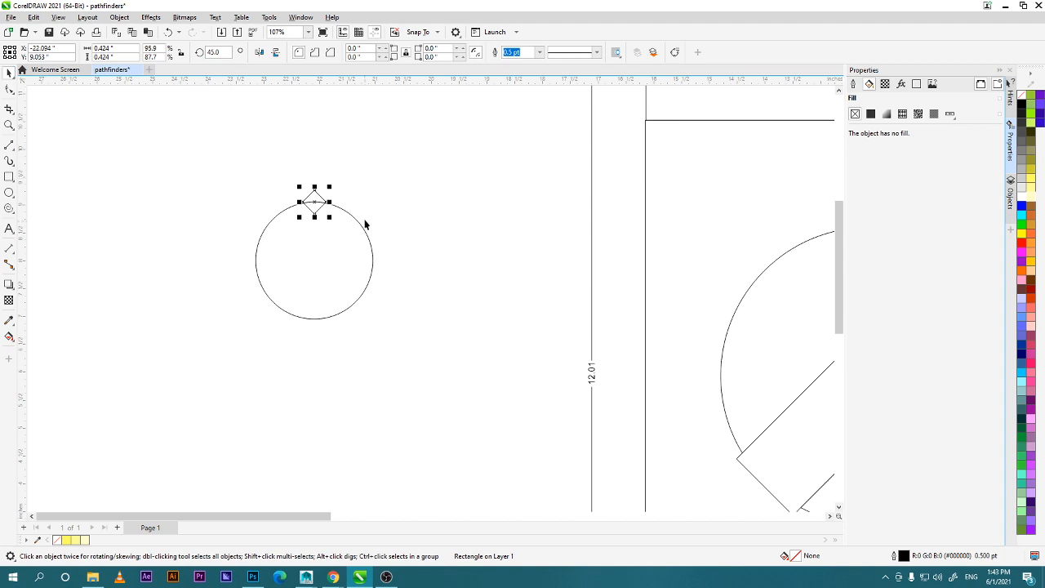
Place the diamond's rotation center at the circle's center and make a rotated copy clockwise along the edge, touching the original diamond's corner.
scroll(348, 228, up, 1)
scroll(349, 229, up, 3)
drag(308, 259, 378, 257)
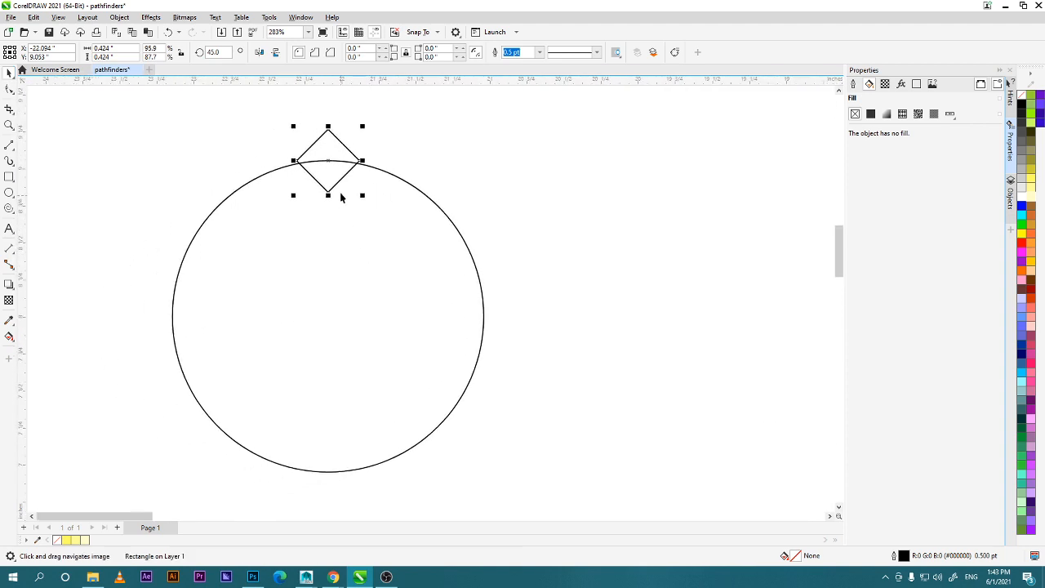
click(339, 160)
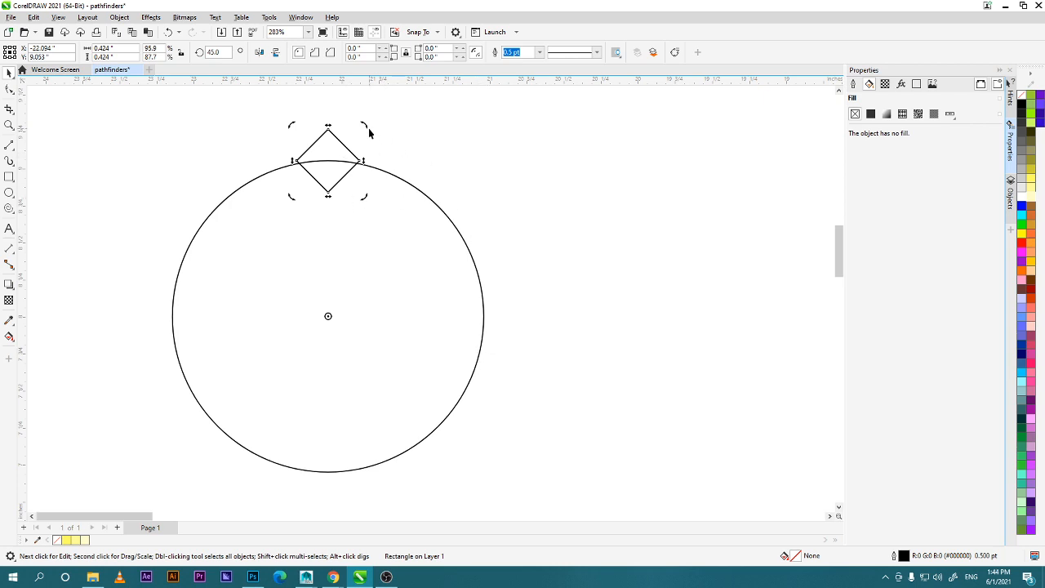
drag(365, 129, 429, 166)
drag(428, 166, 430, 167)
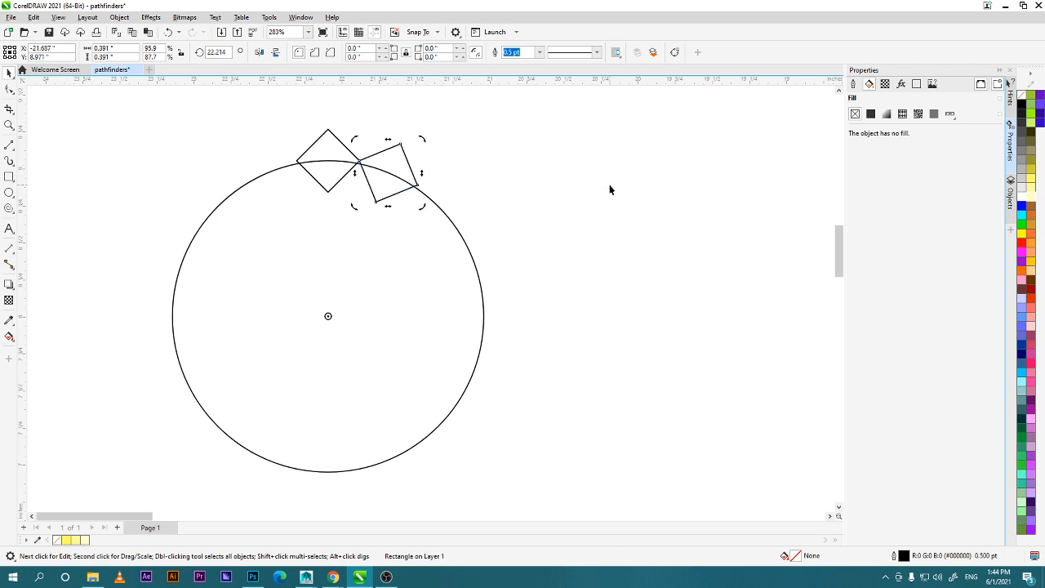
Repeat the rotated duplication until diamonds run all the way around the small circle.
key(ctrl+r)
key(ctrl+r)
key(ctrl+r)
key(ctrl+r)
key(ctrl+r)
key(ctrl+r)
key(ctrl+r)
key(ctrl+r)
key(ctrl+r)
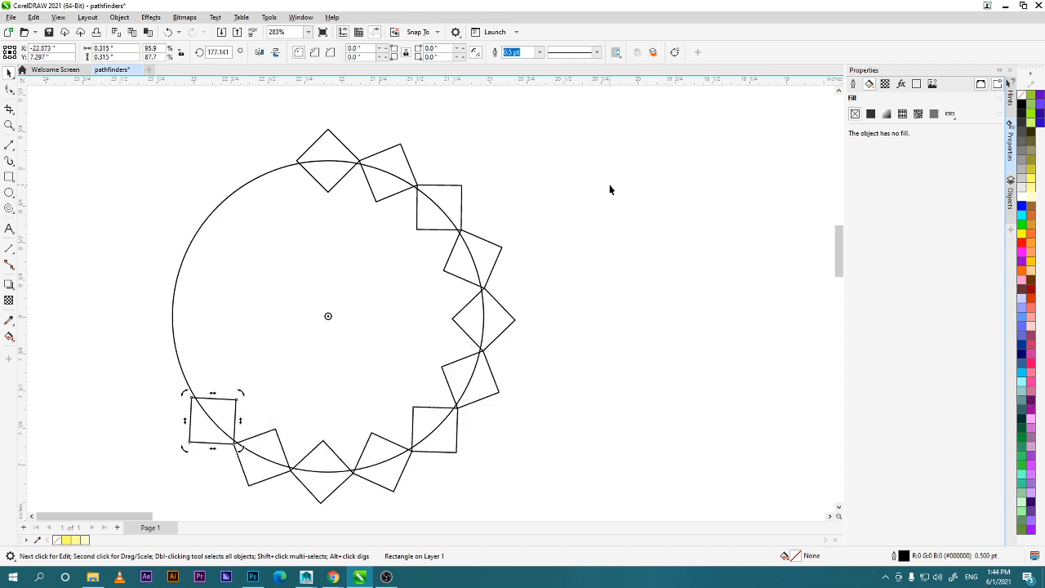
key(ctrl+r)
key(ctrl+r)
key(ctrl+r)
key(ctrl+r)
key(ctrl+r)
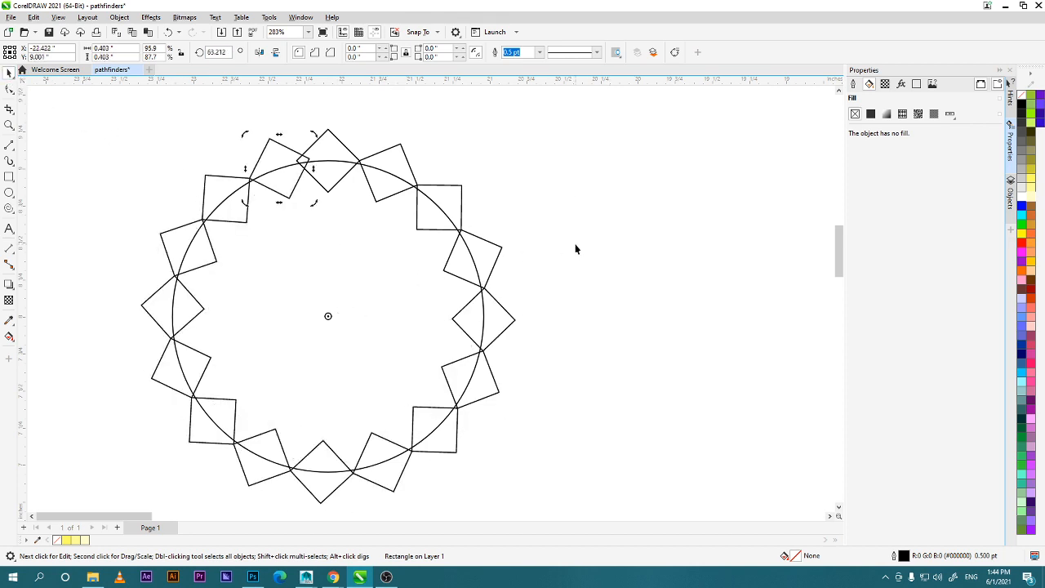
Select the small circle with all its diamonds and apply Back Minus Front to cut a toothed starburst shape.
scroll(569, 248, down, 2)
click(585, 163)
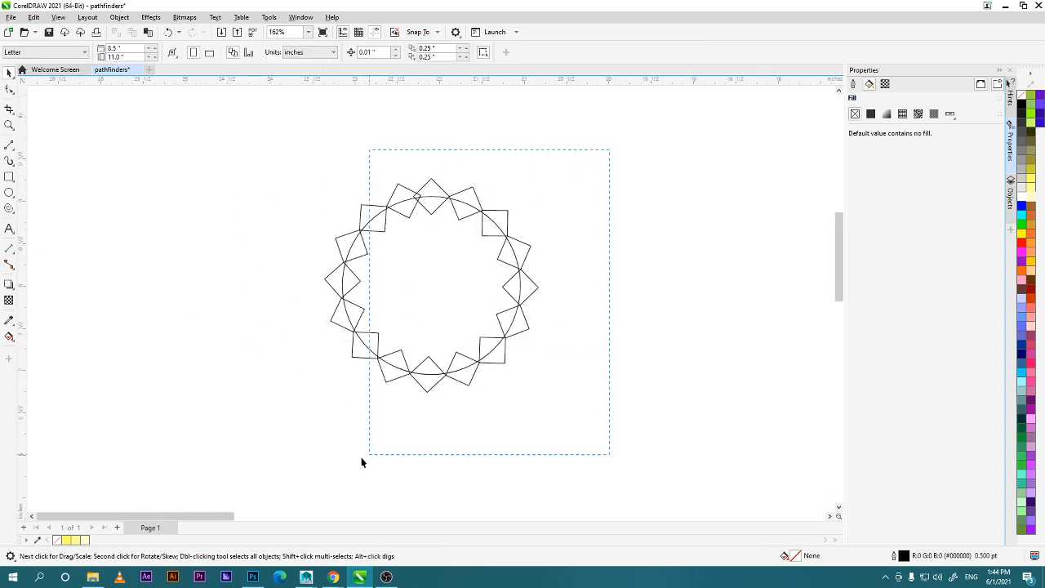
key(ctrl+a)
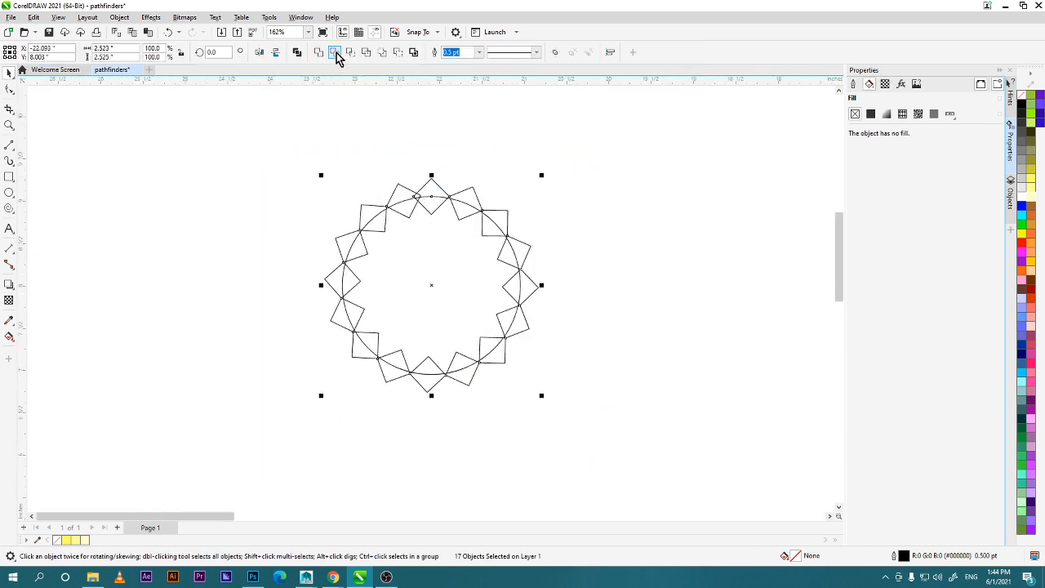
click(396, 58)
click(447, 310)
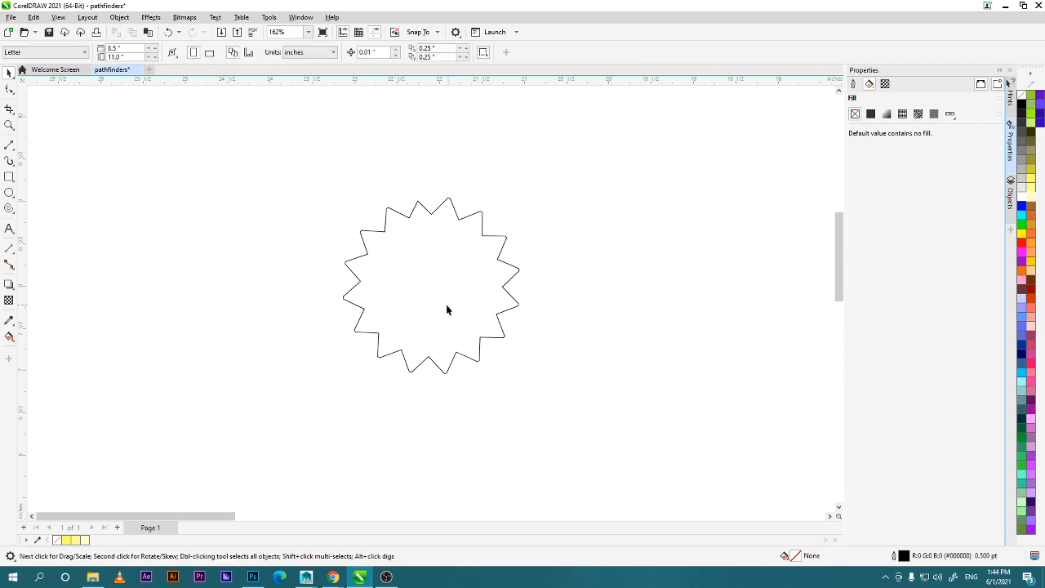
Move the starburst into the lower-right corner of the package's main panel, beside the large circle.
click(446, 310)
scroll(539, 315, down, 3)
drag(603, 374, 292, 329)
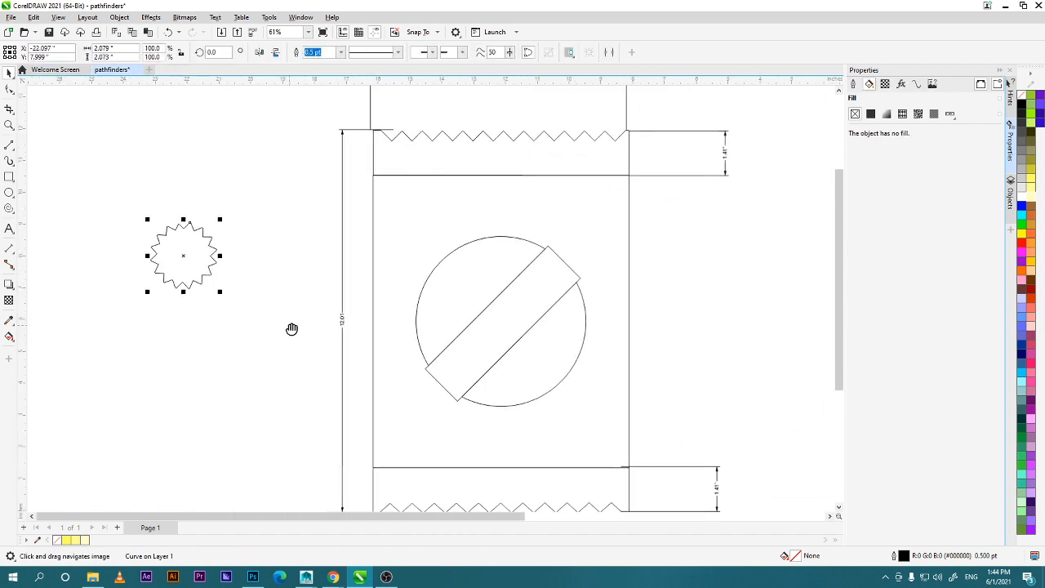
drag(201, 262, 594, 429)
click(699, 430)
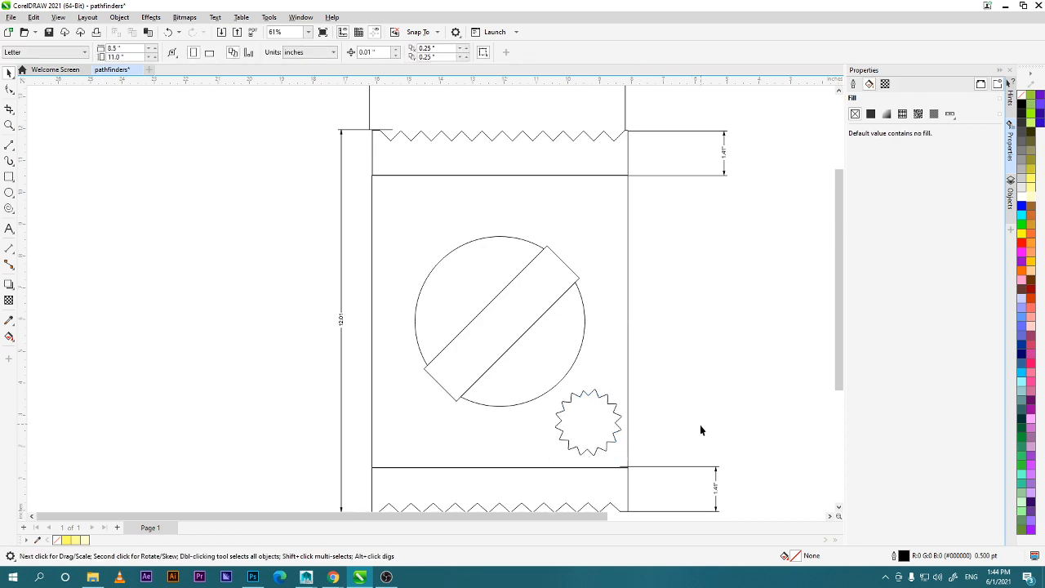
scroll(653, 400, down, 2)
scroll(580, 377, up, 4)
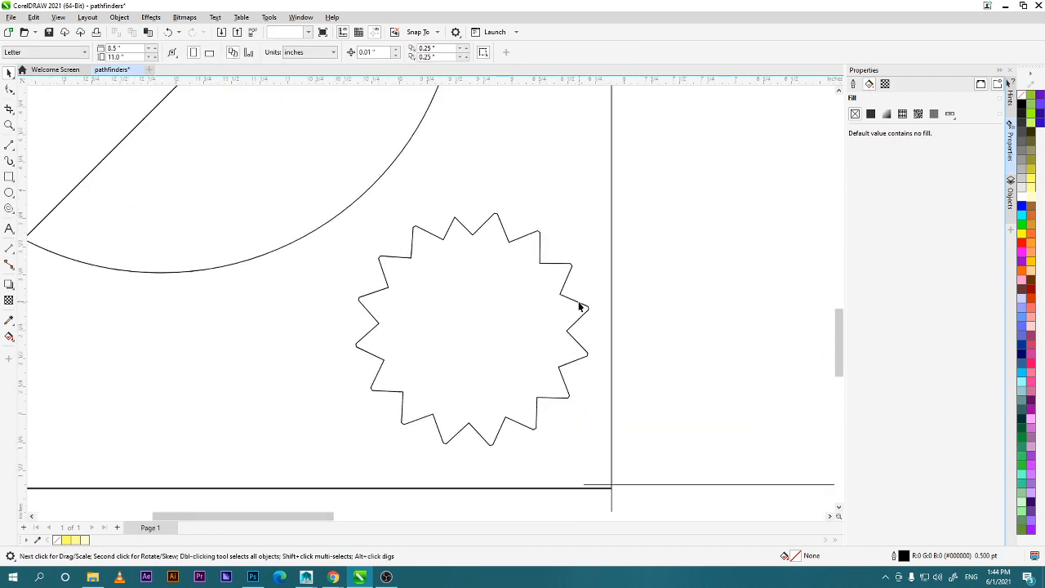
click(579, 307)
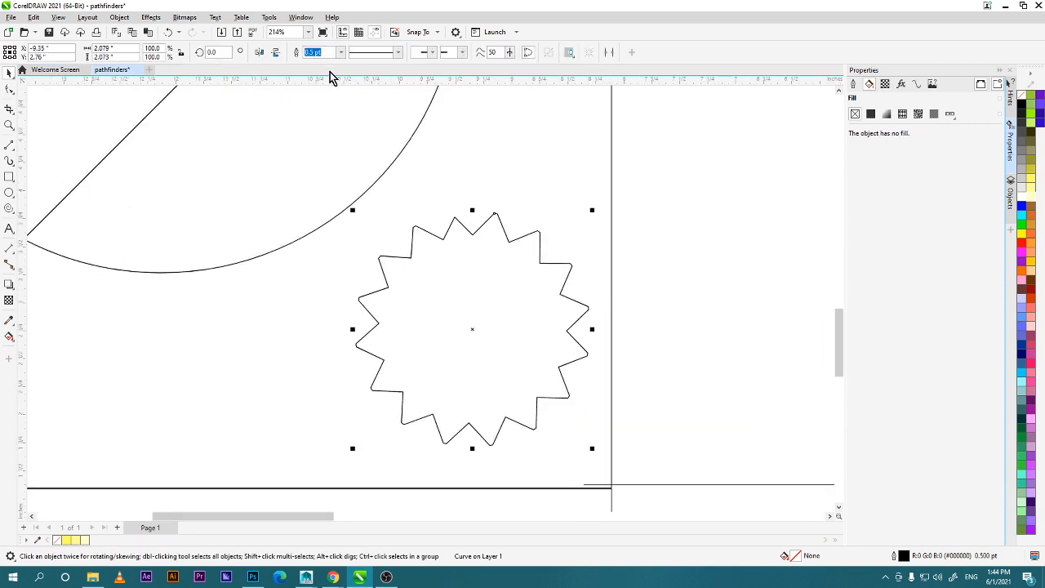
click(784, 214)
scroll(694, 280, down, 3)
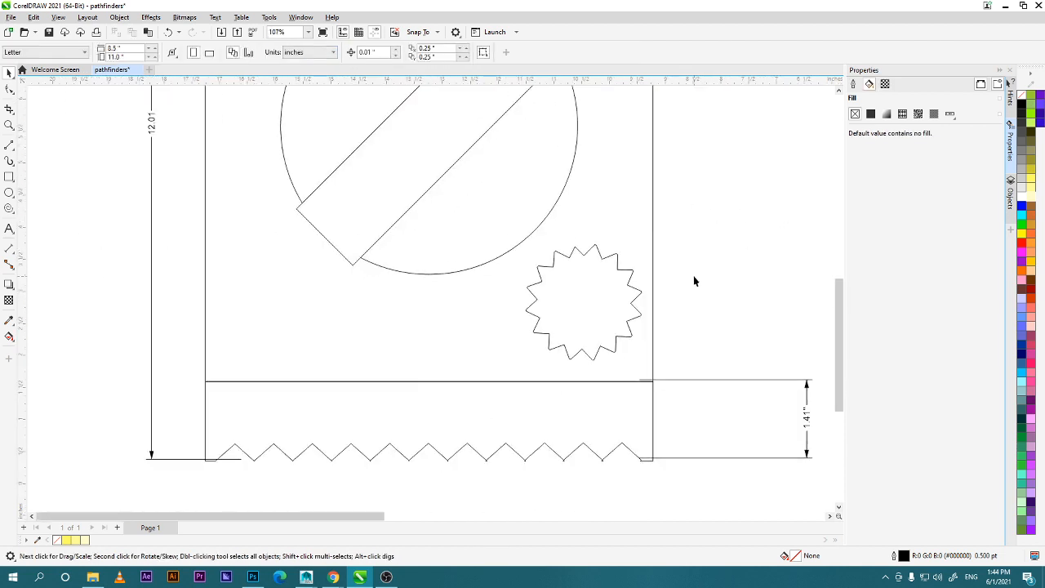
Try to draw a narrow diagonal band across the main panel's upper-left corner with the Pen tool.
scroll(695, 276, down, 3)
drag(698, 260, 712, 291)
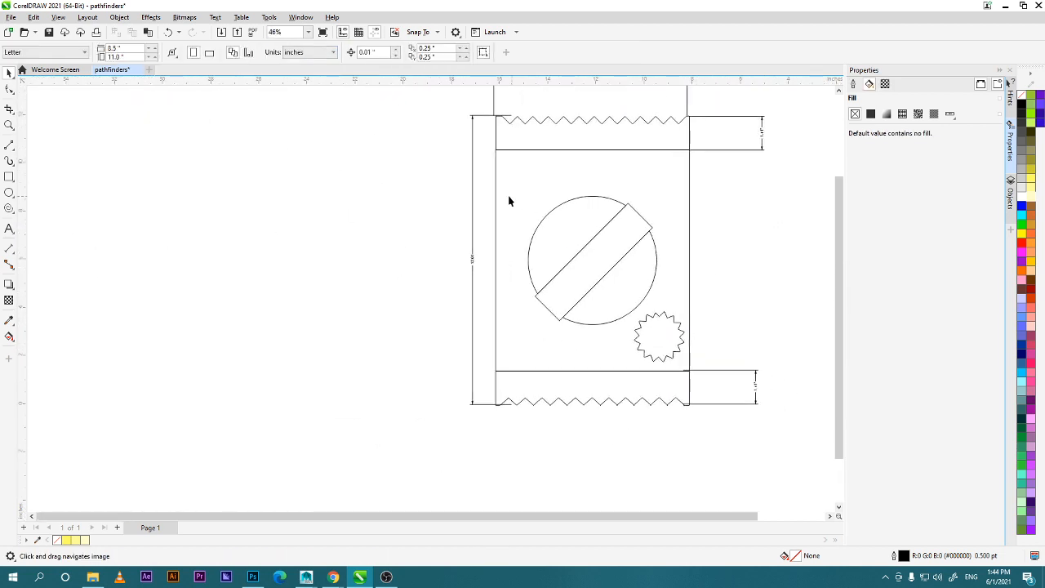
drag(331, 276, 372, 298)
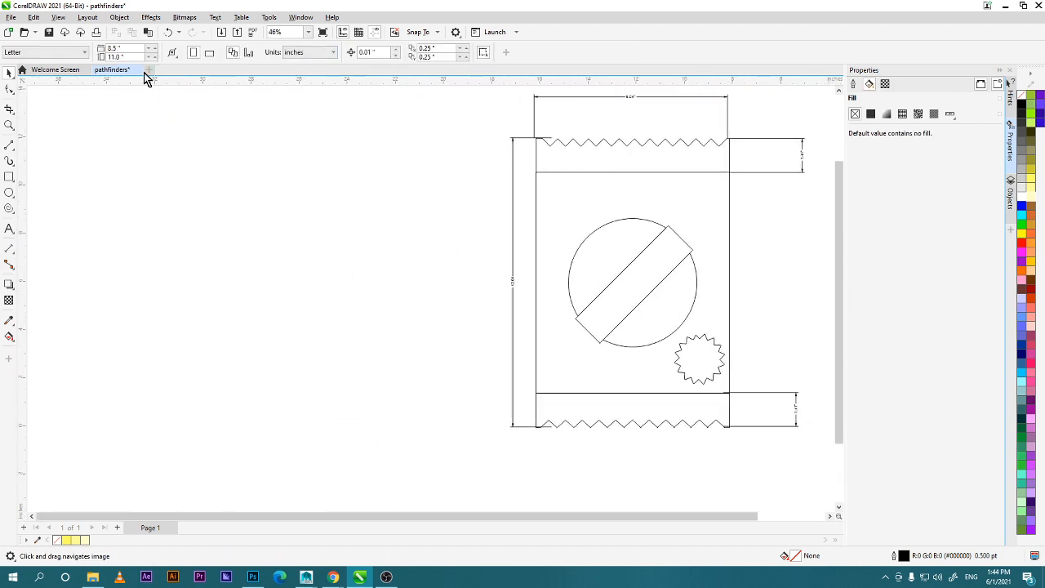
click(10, 149)
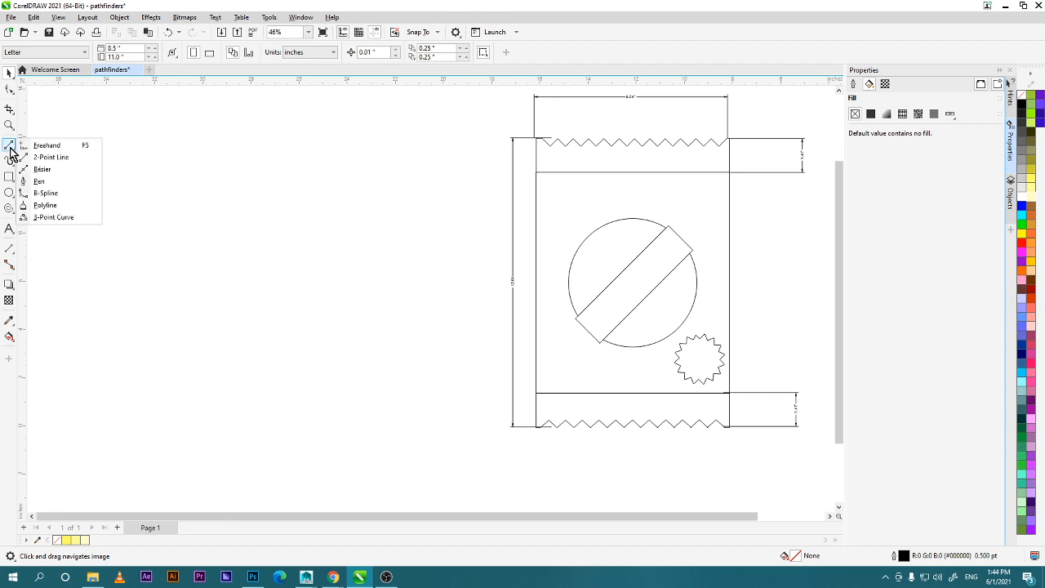
click(38, 181)
click(235, 320)
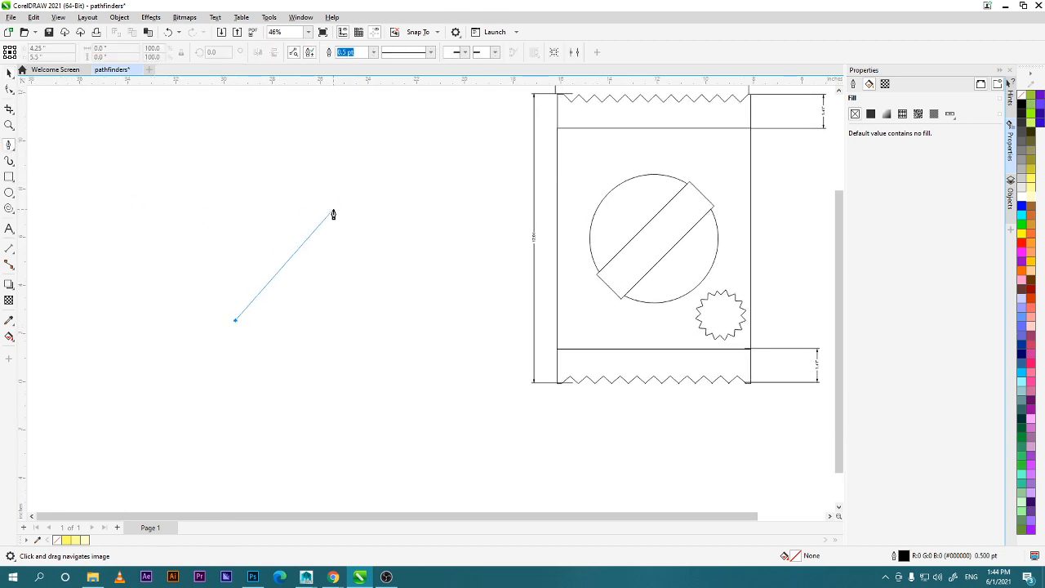
key(Escape)
drag(568, 266, 358, 324)
scroll(338, 324, up, 3)
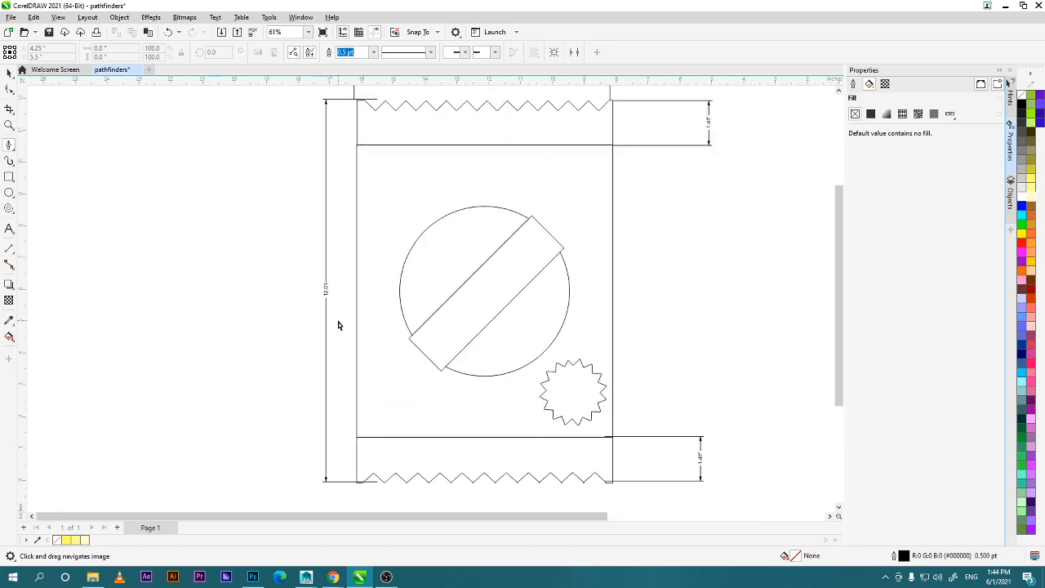
click(360, 244)
double_click(483, 120)
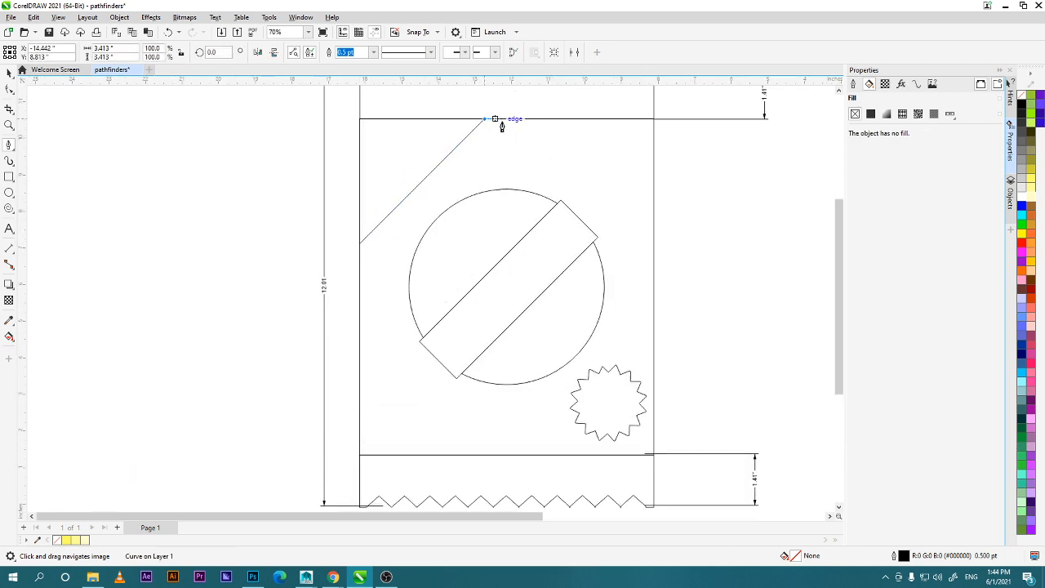
click(520, 120)
double_click(399, 251)
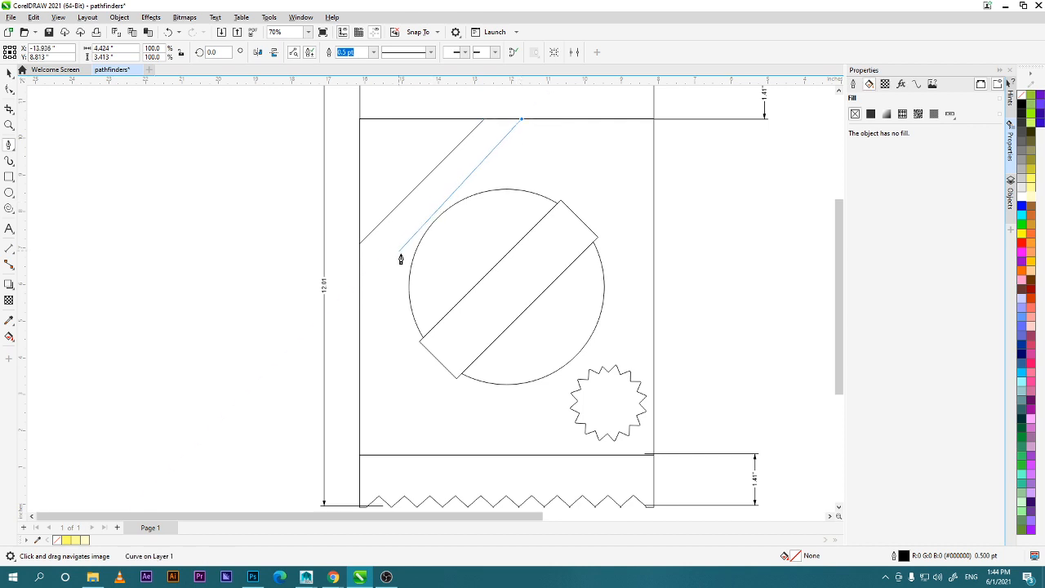
click(360, 285)
double_click(359, 244)
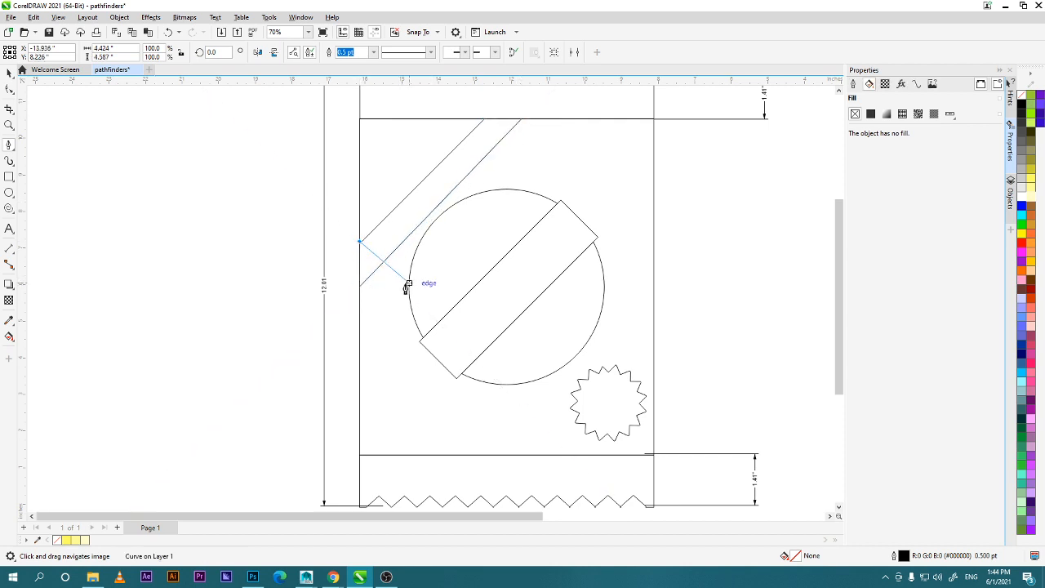
key(Delete)
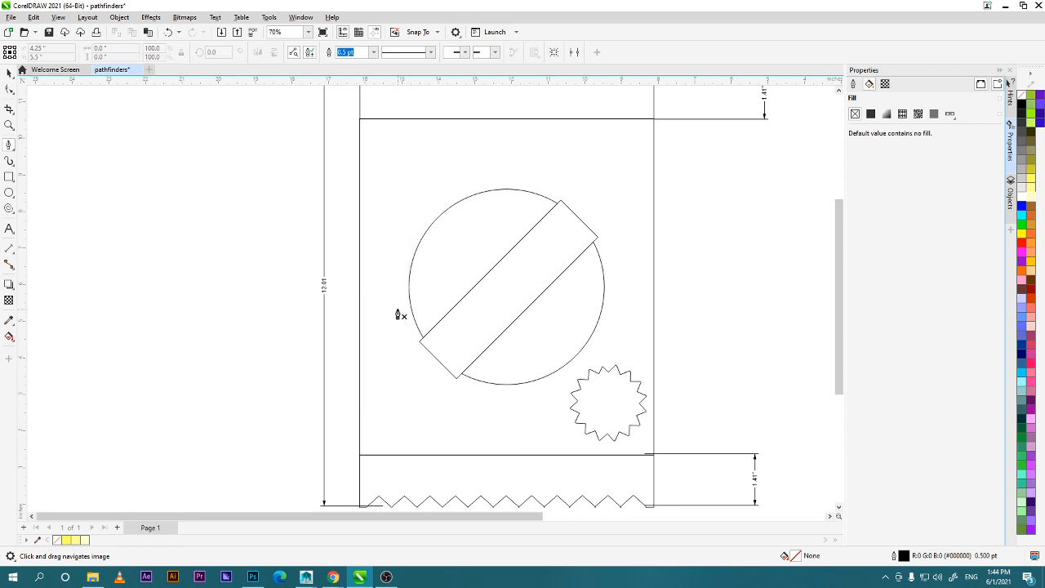
Draw a closed diagonal band about 4.81 in wide and high across the main panel's upper-left corner with the Pen tool.
click(360, 233)
click(470, 120)
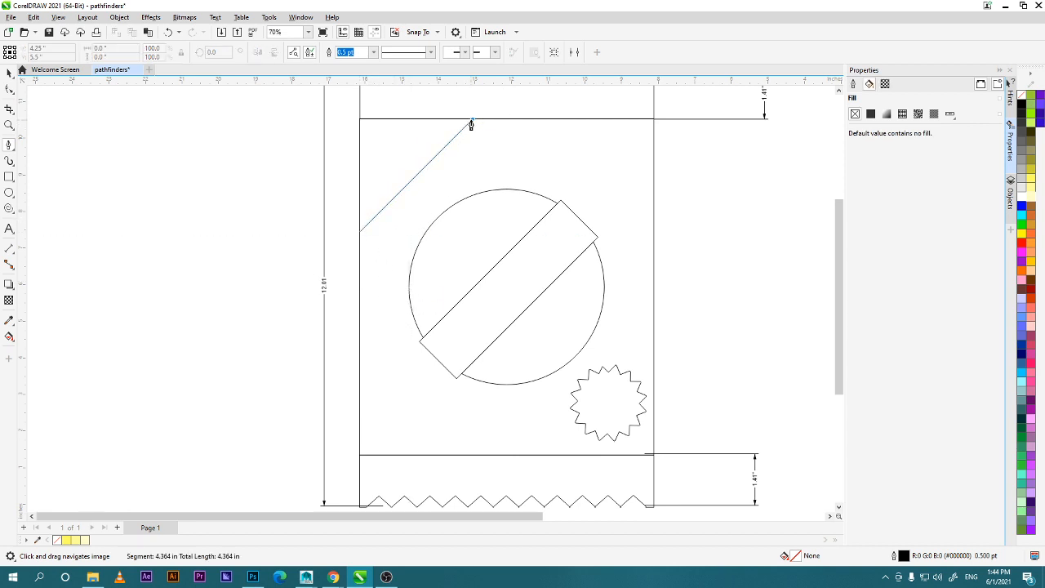
click(535, 119)
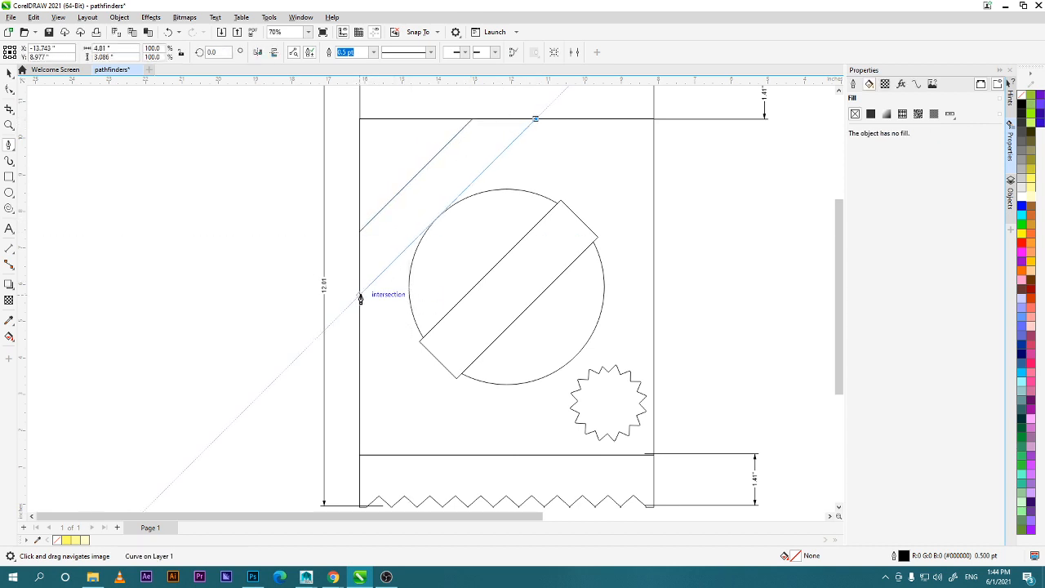
click(360, 295)
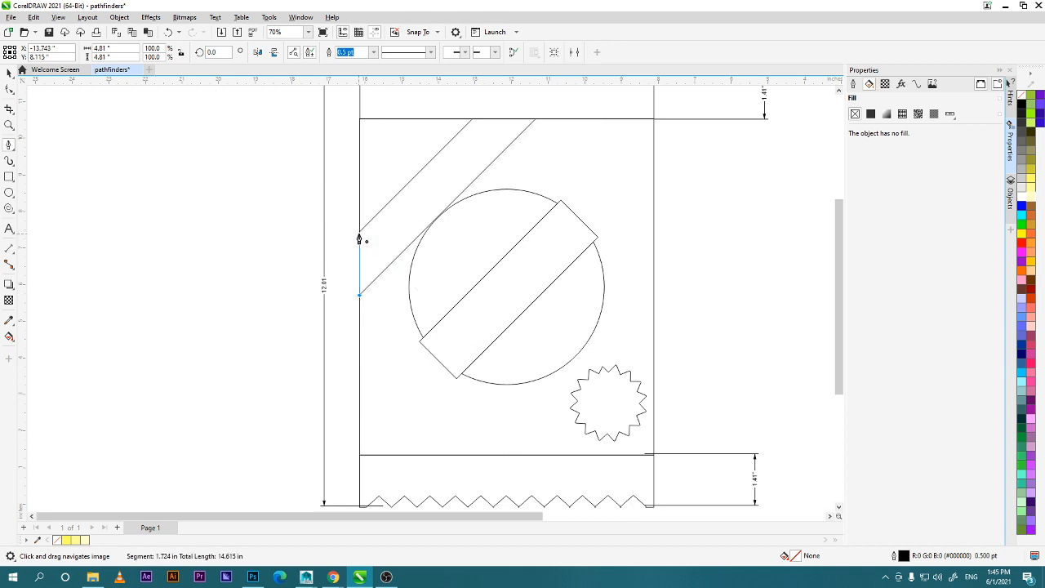
click(359, 234)
Bend the band toward the panel's upper-left corner by moving the midpoint nodes of its two long edges.
scroll(399, 265, up, 2)
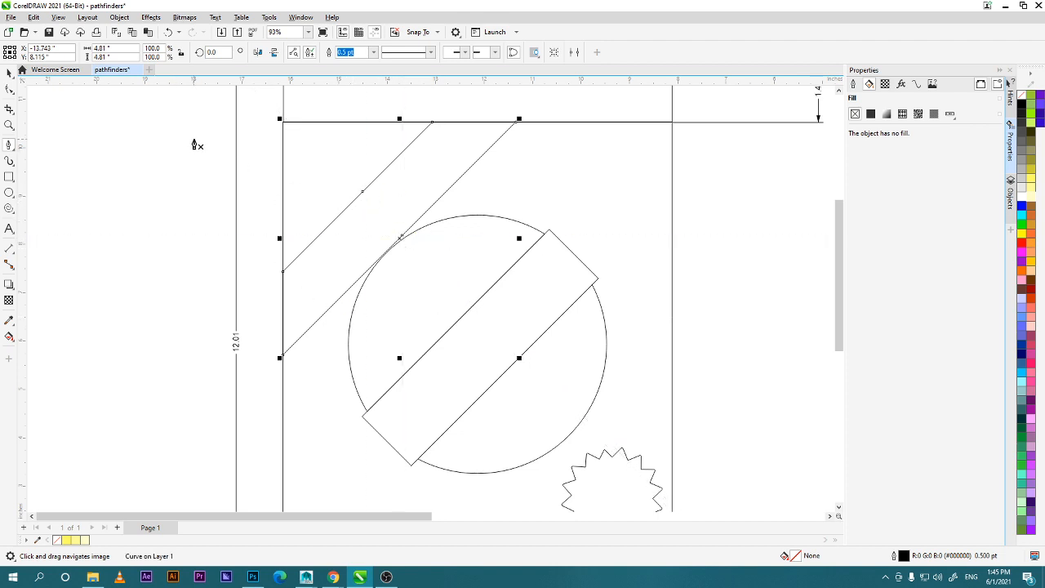
key(F10)
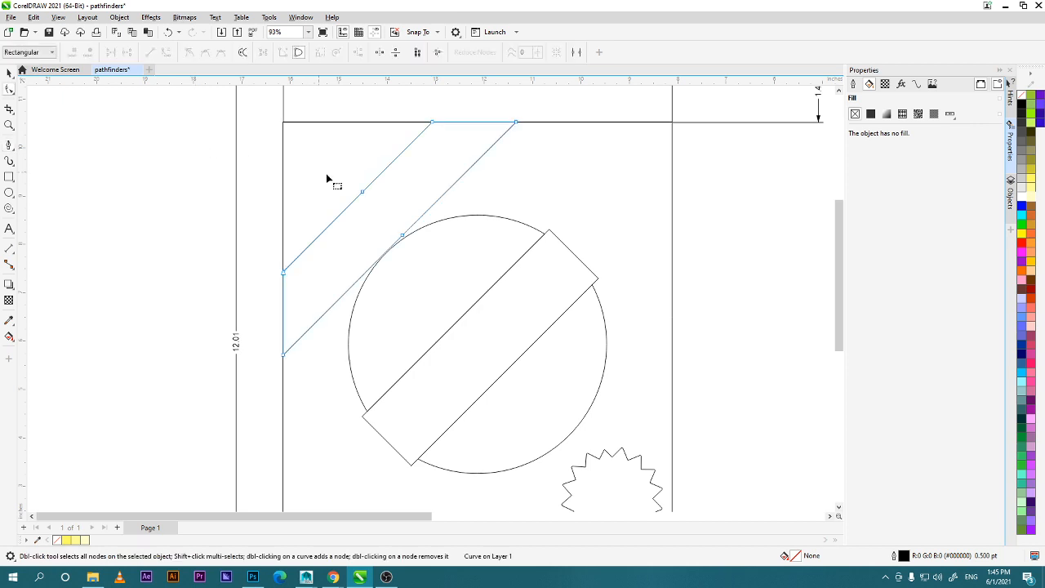
drag(363, 194, 343, 173)
drag(403, 237, 371, 203)
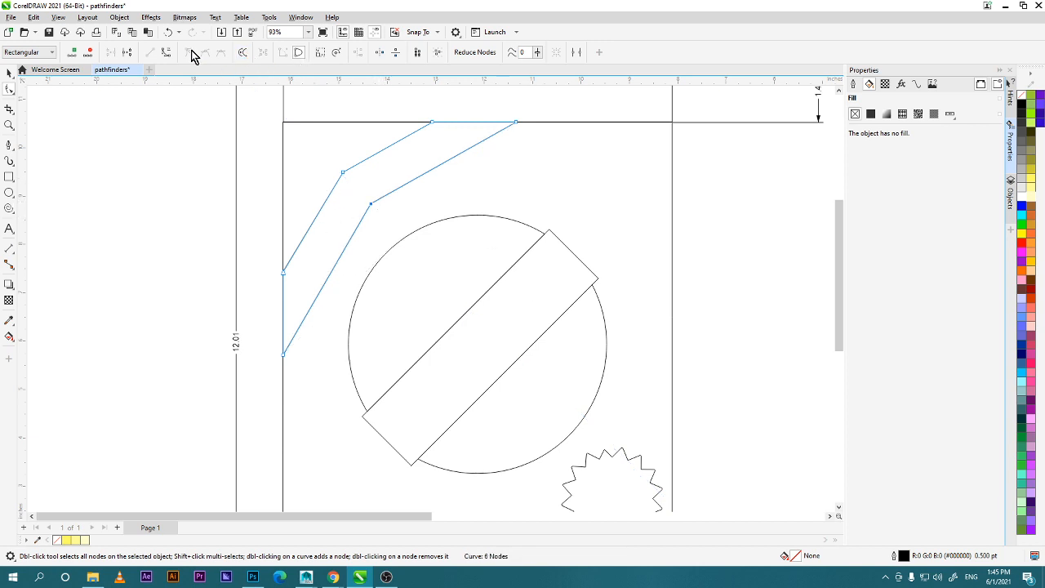
Convert the band's inner long edge to curves, smooth its middle node and nudge that node slightly down-left.
click(165, 52)
click(205, 53)
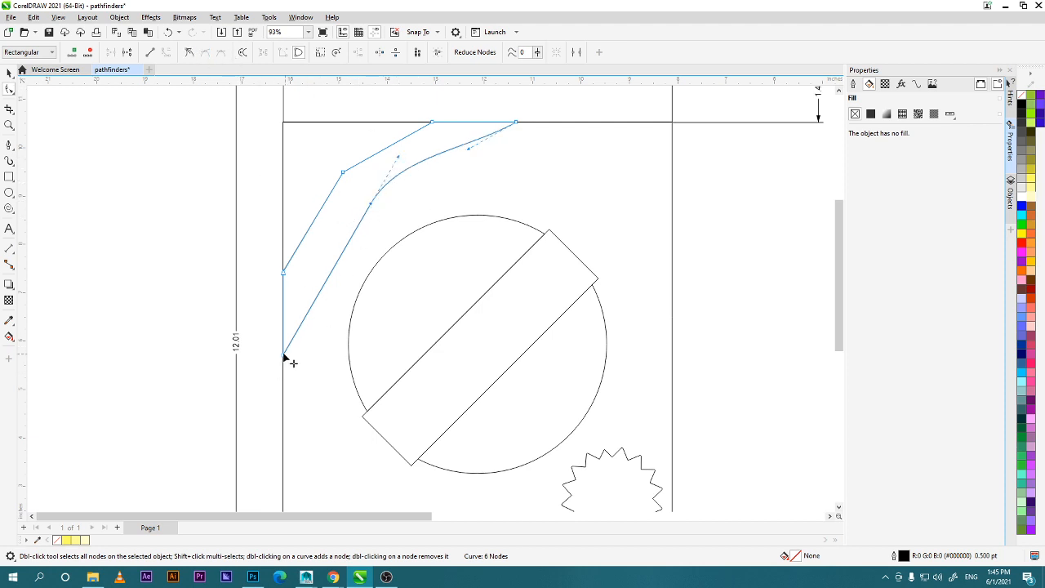
click(166, 53)
click(341, 255)
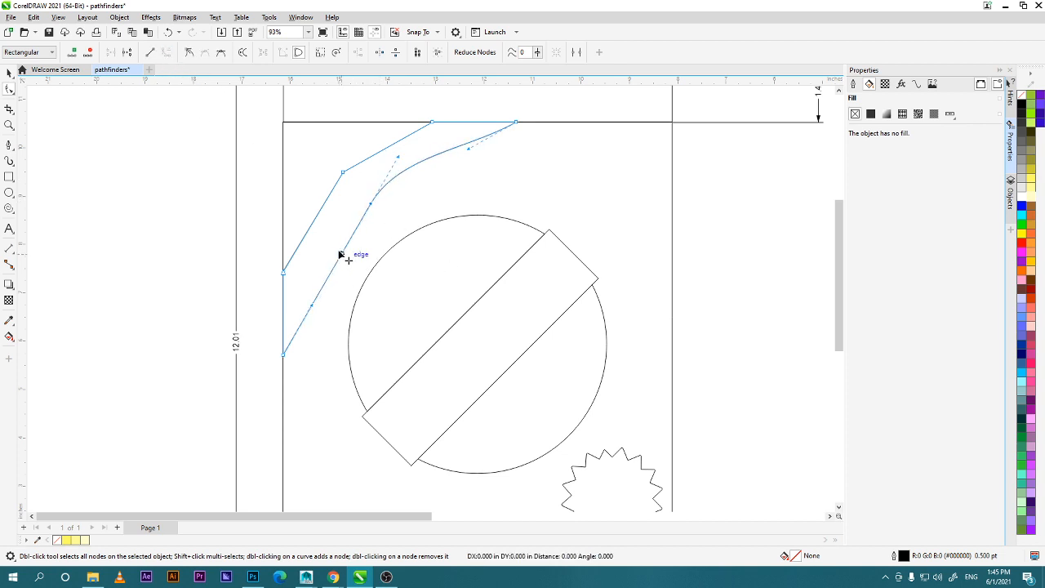
drag(372, 206, 368, 210)
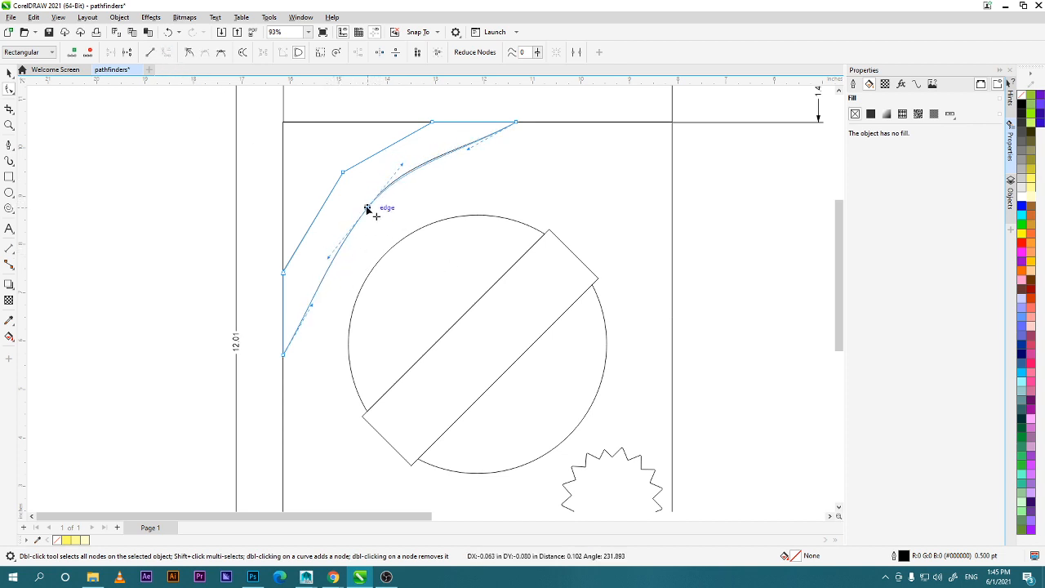
Convert the band's outer long edge to curves and make its nodes symmetrical.
click(285, 274)
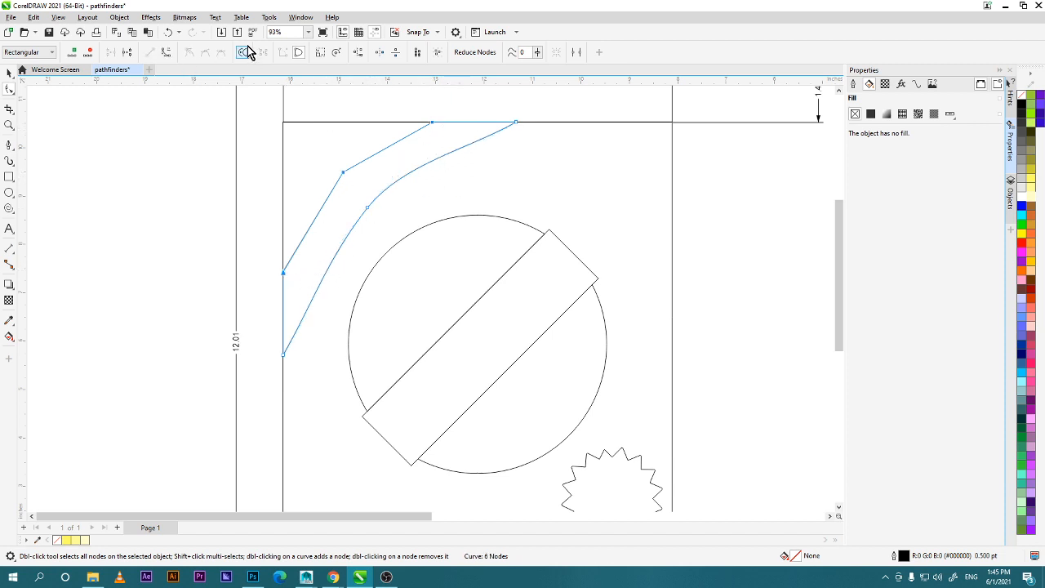
click(364, 164)
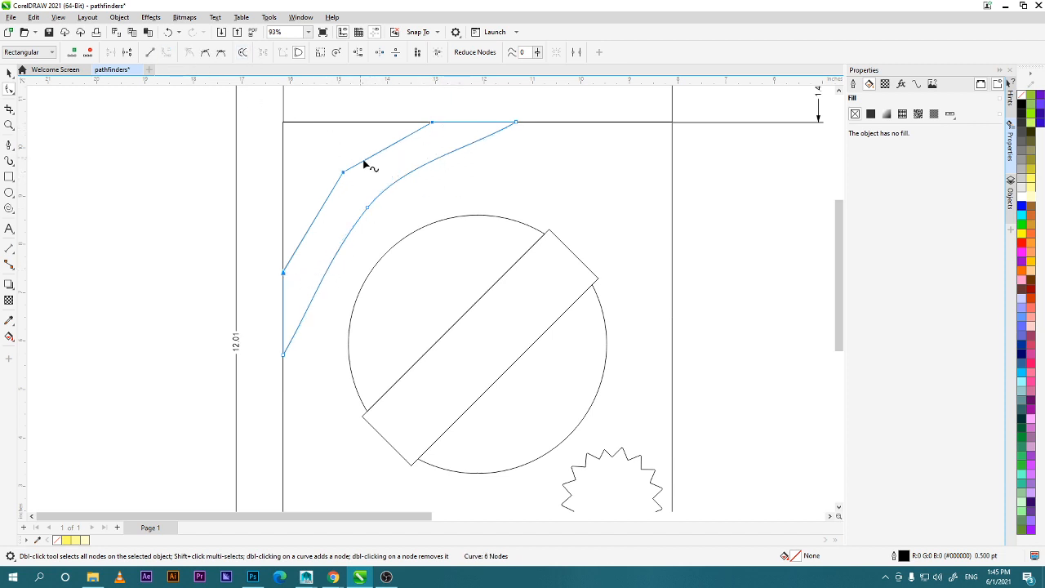
click(220, 54)
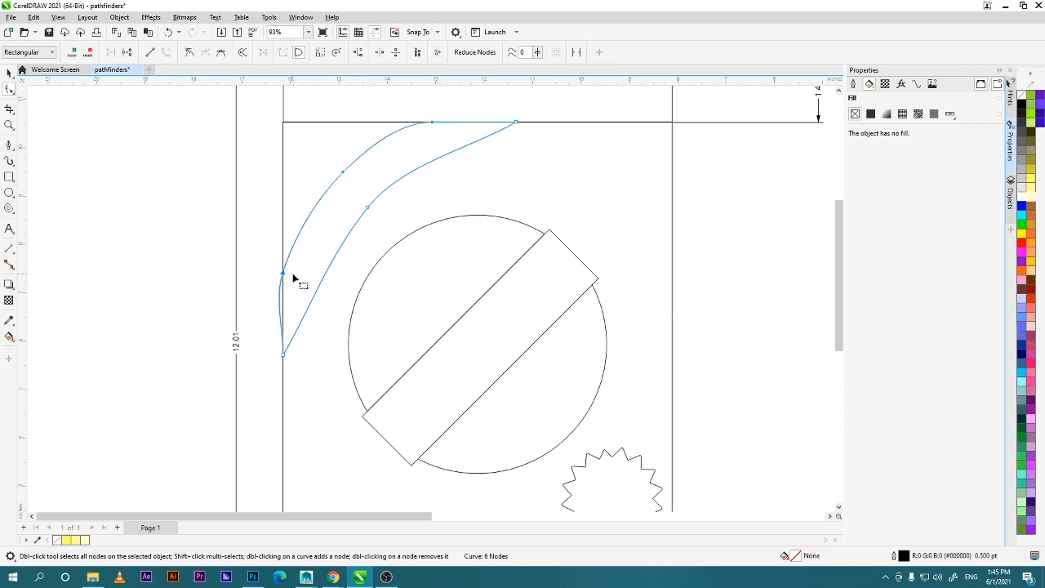
Make the outer edge's lower-left node a cusp and straighten the band's short side along the panel's left edge.
click(253, 285)
click(282, 278)
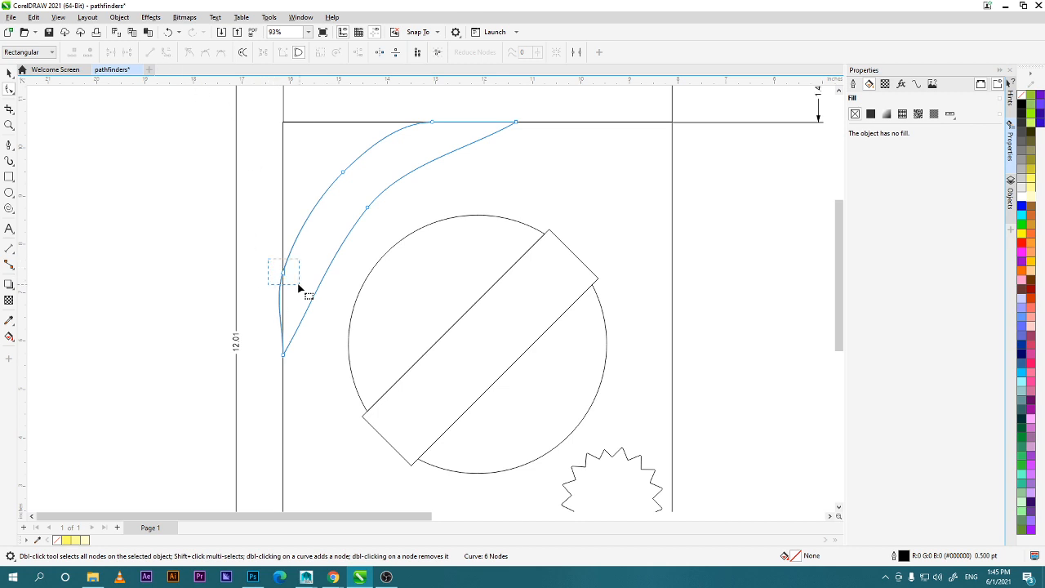
click(280, 268)
click(189, 56)
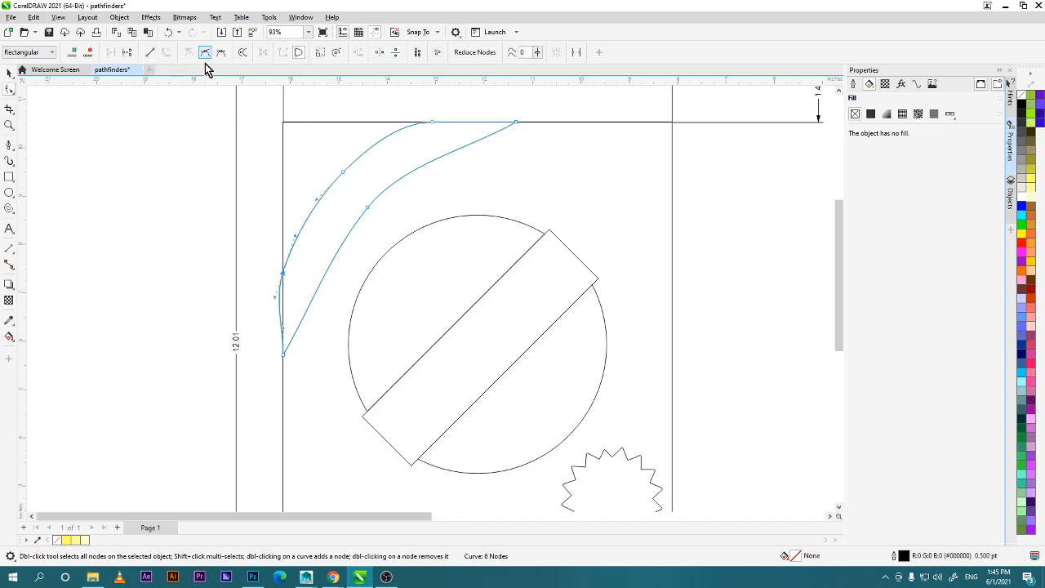
click(151, 52)
click(275, 229)
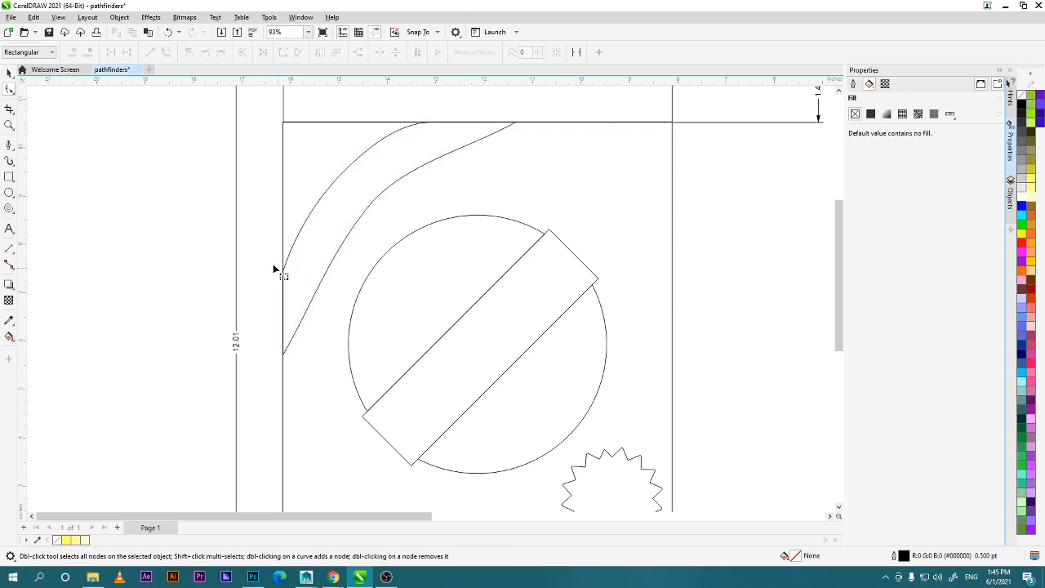
click(290, 263)
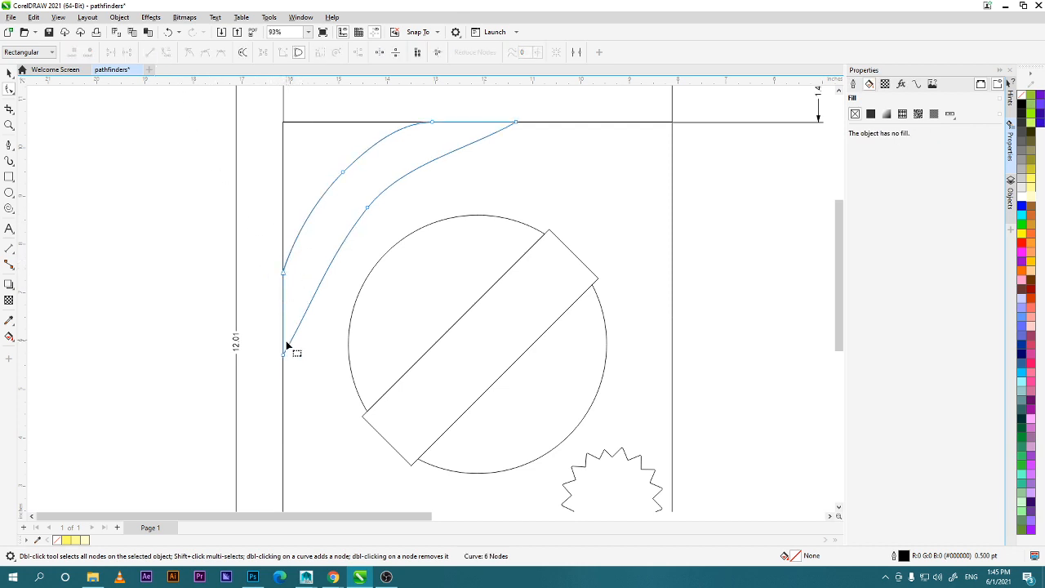
Adjust the middle nodes' handles on both long edges to give the corner band a rounder, smoother arc.
click(342, 174)
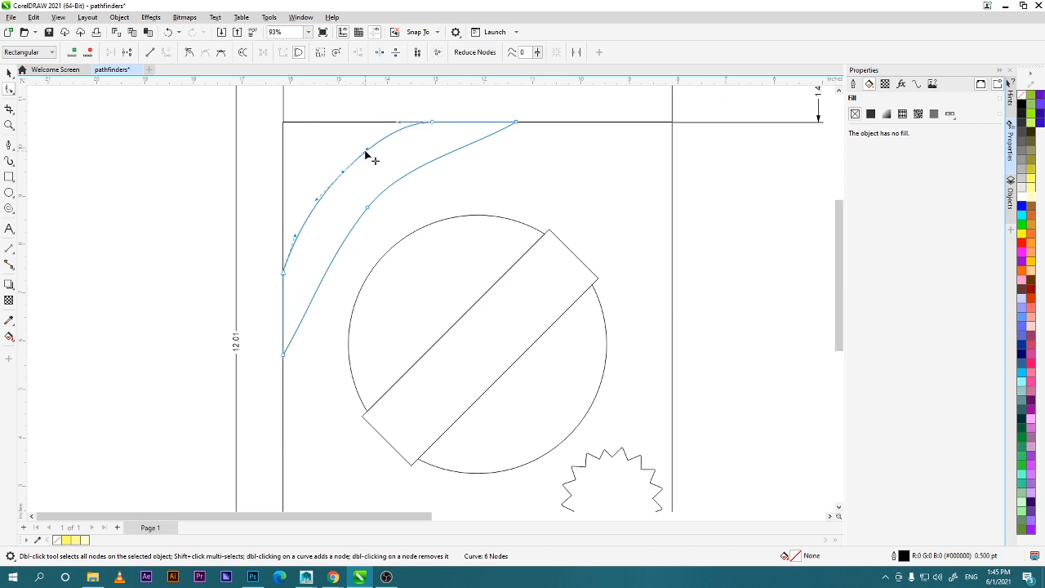
mouse_move(366, 150)
mouse_down()
mouse_move(343, 163)
mouse_move(362, 145)
mouse_up()
mouse_move(306, 190)
mouse_down()
mouse_move(310, 205)
mouse_move(301, 200)
mouse_up()
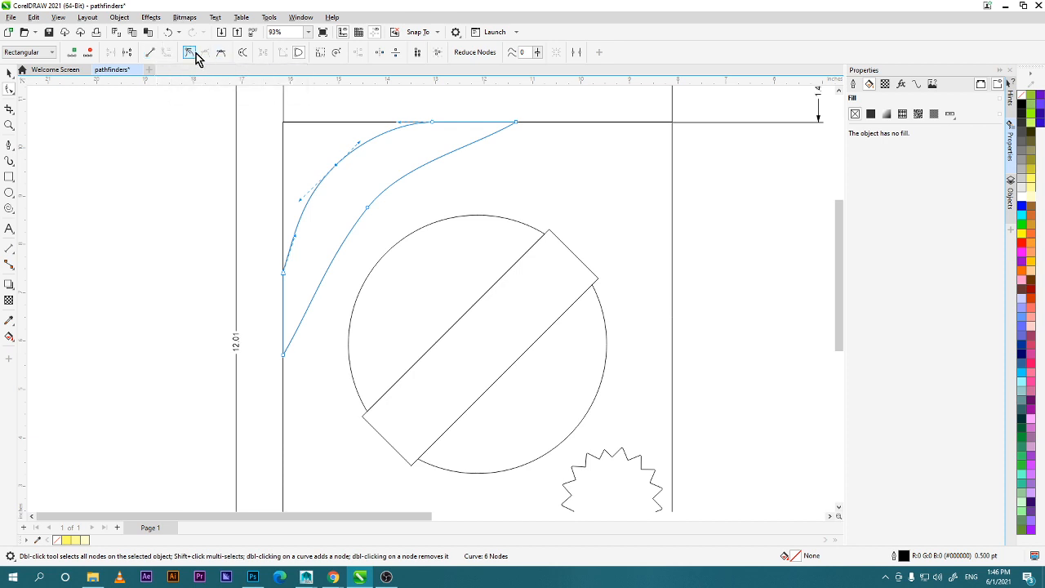
click(367, 209)
drag(401, 168, 430, 150)
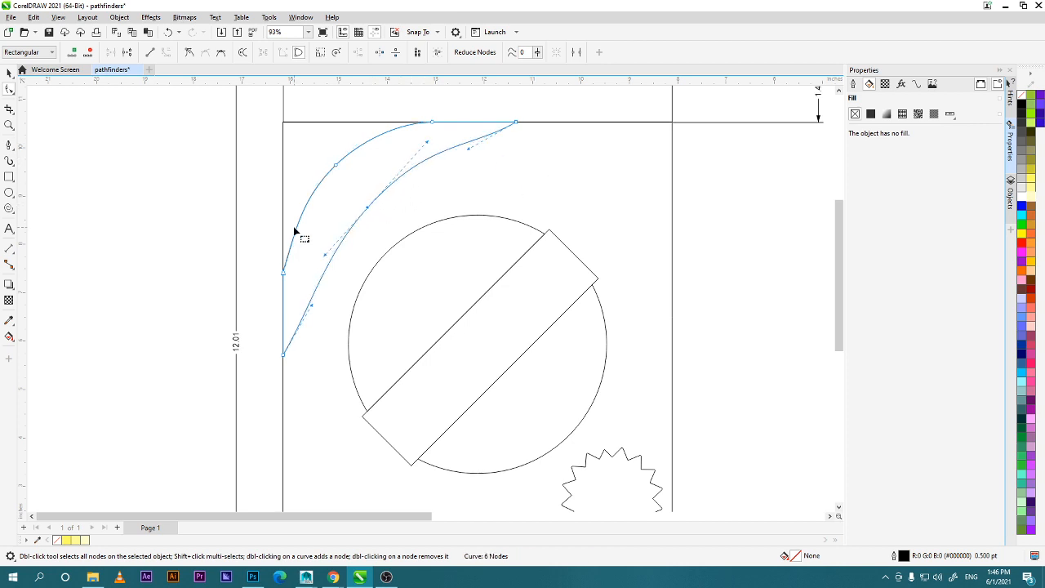
drag(325, 254, 318, 259)
click(346, 257)
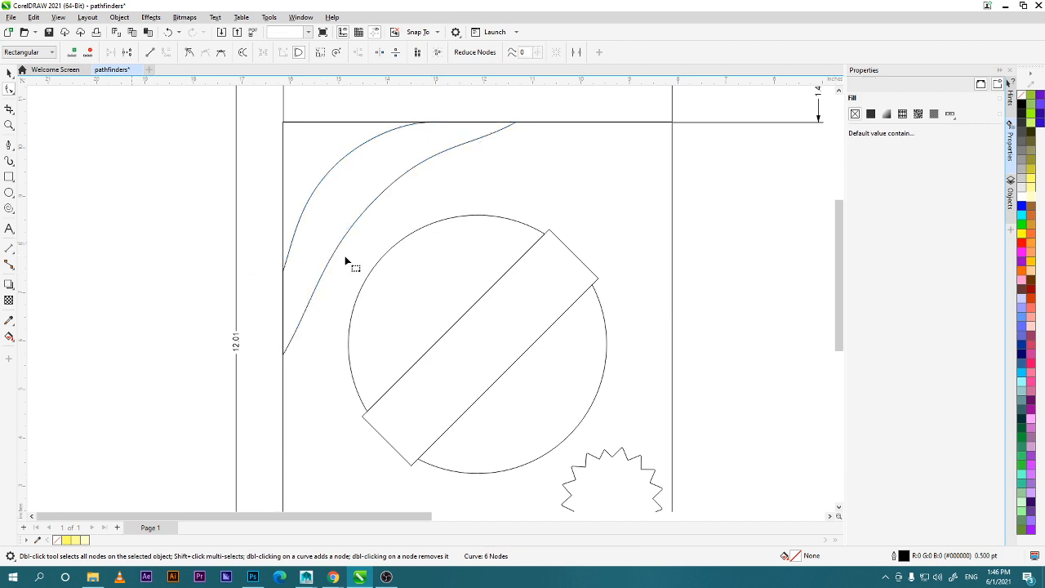
Draw a rectangle in the main panel's lower-left corner, beside the starburst, and resize it to about 4.8 in wide and 1.1 in high.
scroll(345, 257, down, 4)
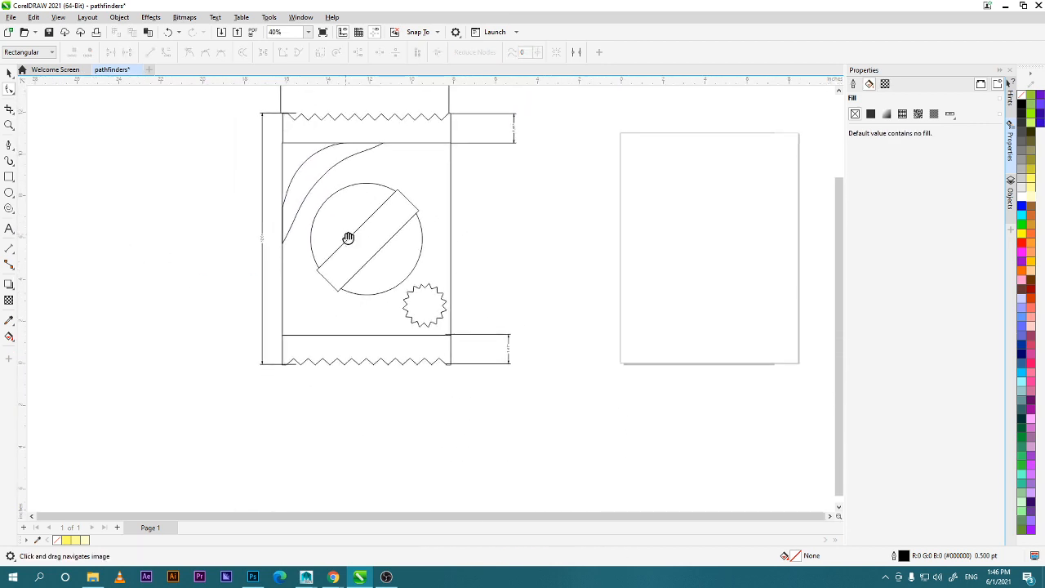
scroll(347, 237, up, 3)
key(space)
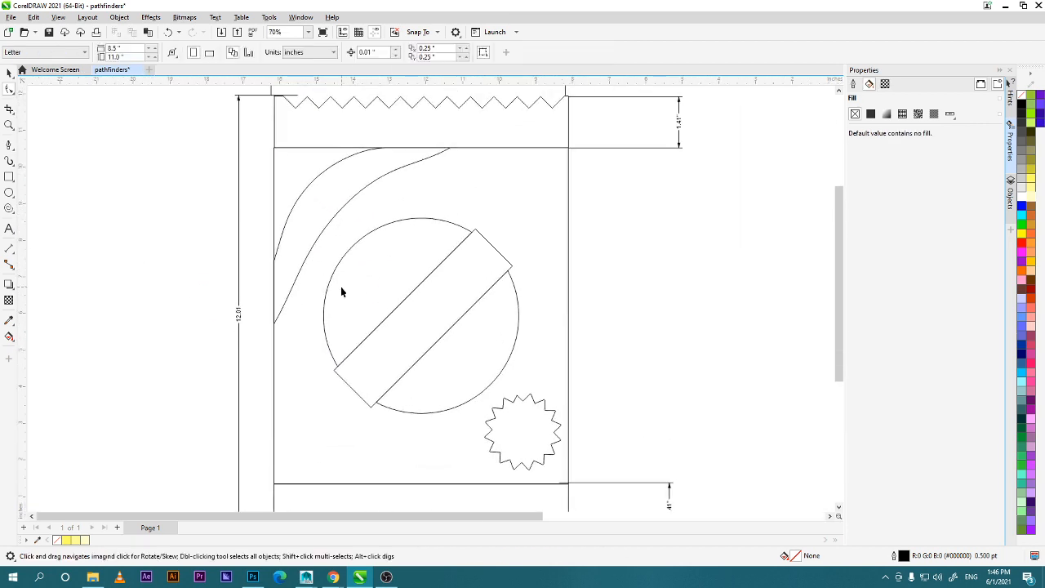
scroll(341, 291, down, 2)
mouse_move(449, 343)
mouse_down()
mouse_move(452, 256)
mouse_move(456, 304)
mouse_up()
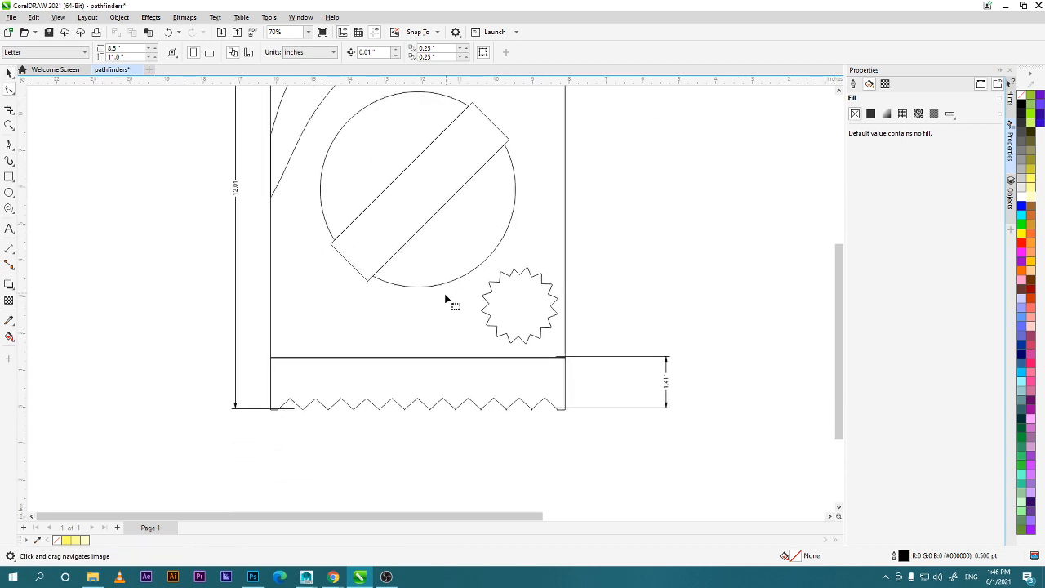
click(9, 177)
mouse_move(280, 293)
mouse_down()
mouse_move(333, 388)
mouse_move(339, 374)
mouse_up()
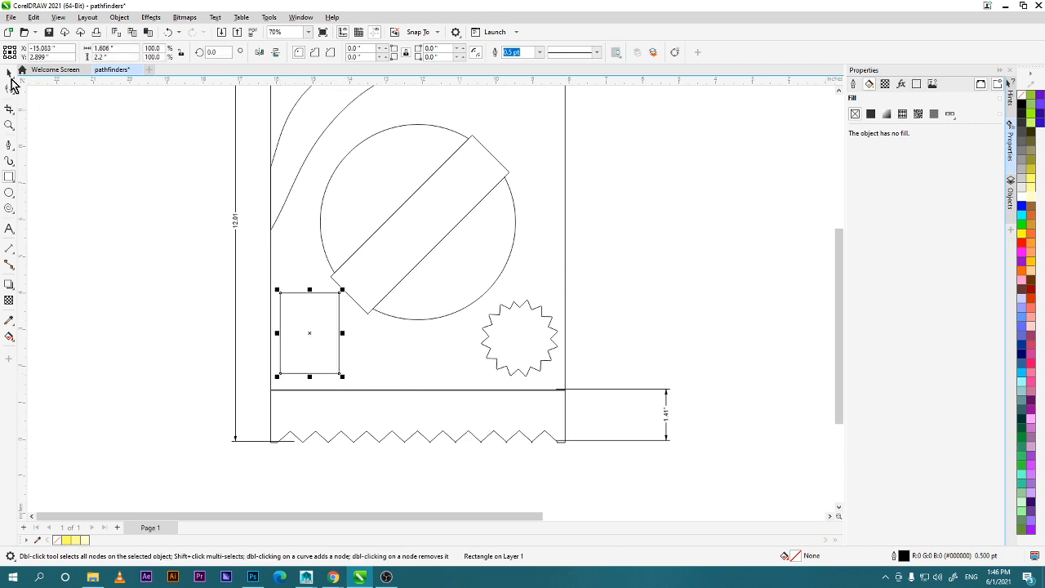
click(9, 73)
drag(309, 290, 457, 369)
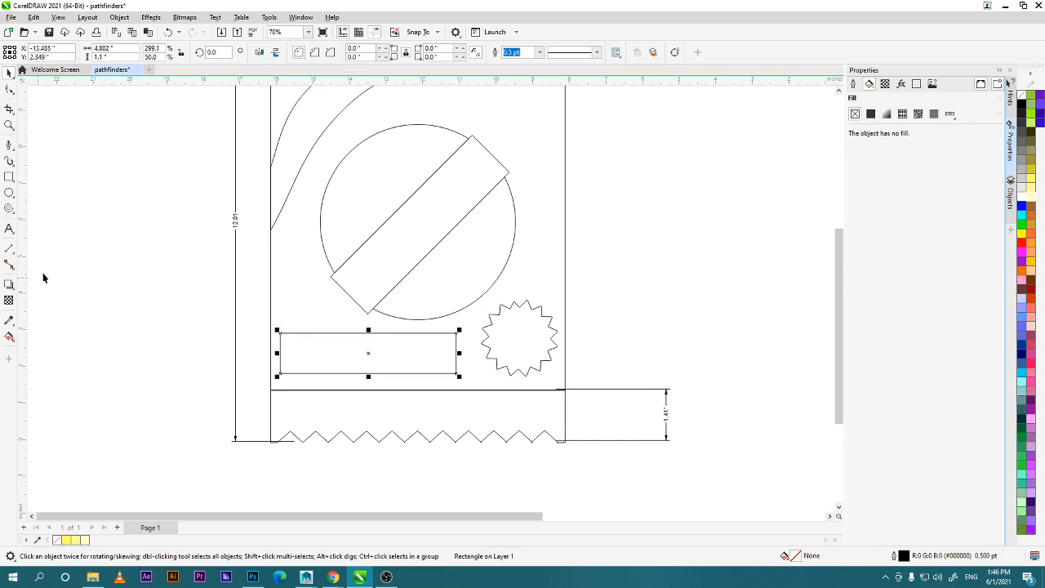
click(336, 326)
scroll(223, 250, down, 2)
scroll(400, 246, up, 5)
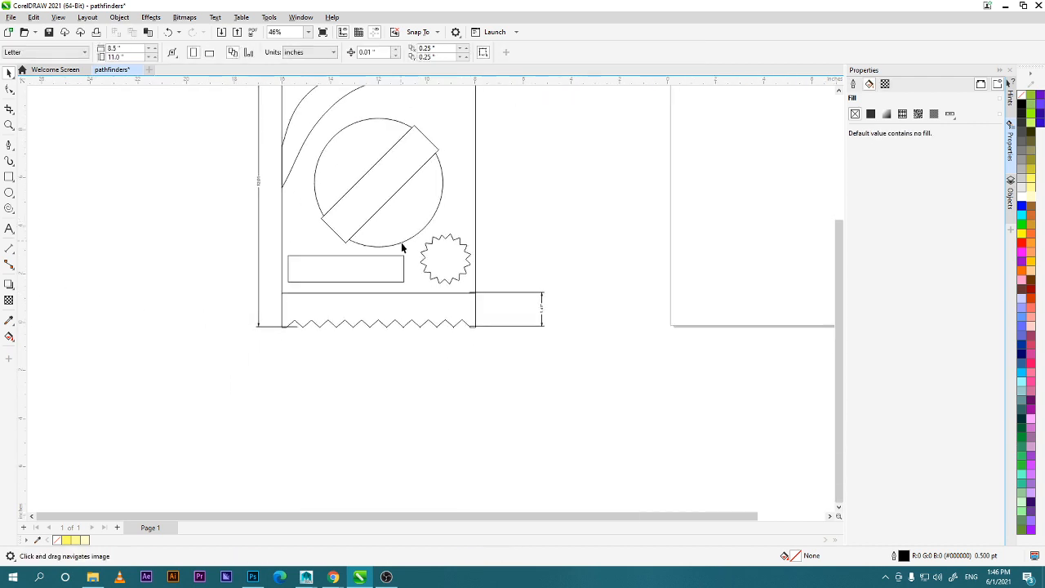
Round all four corners of the rectangle beside the starburst to a radius of about 0.21 in.
click(426, 274)
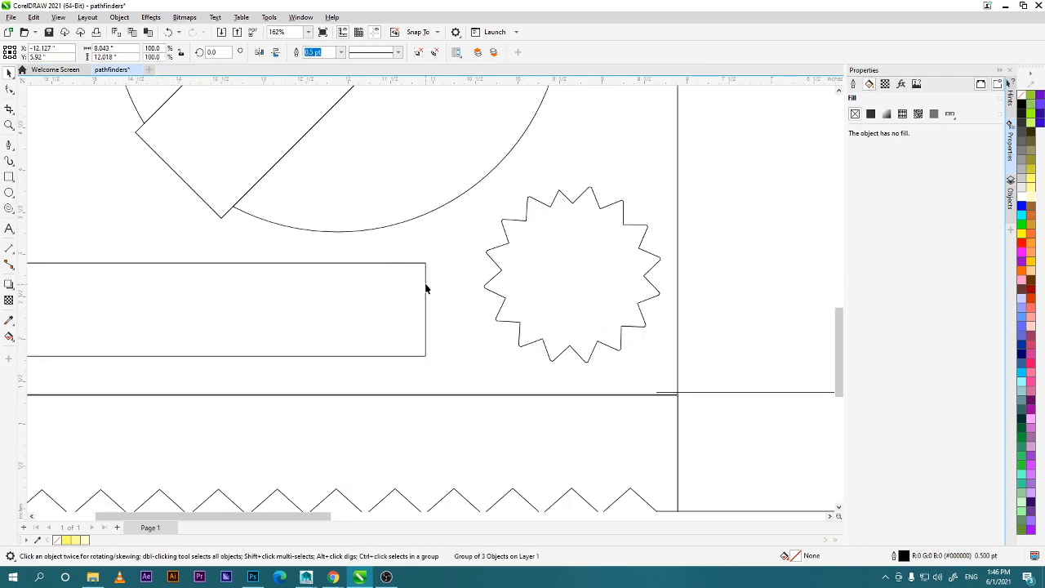
click(427, 285)
drag(382, 302, 499, 268)
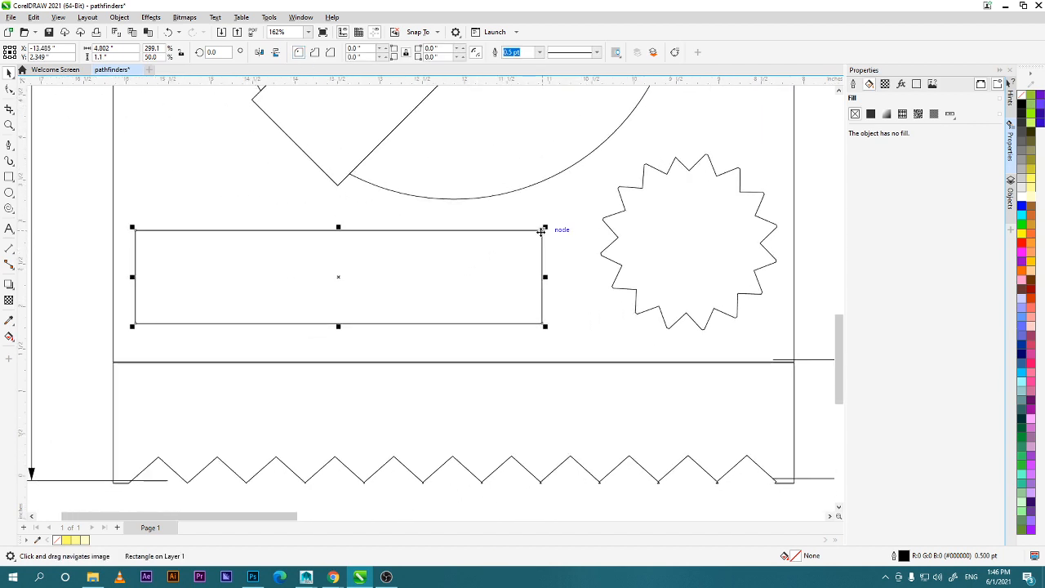
key(F10)
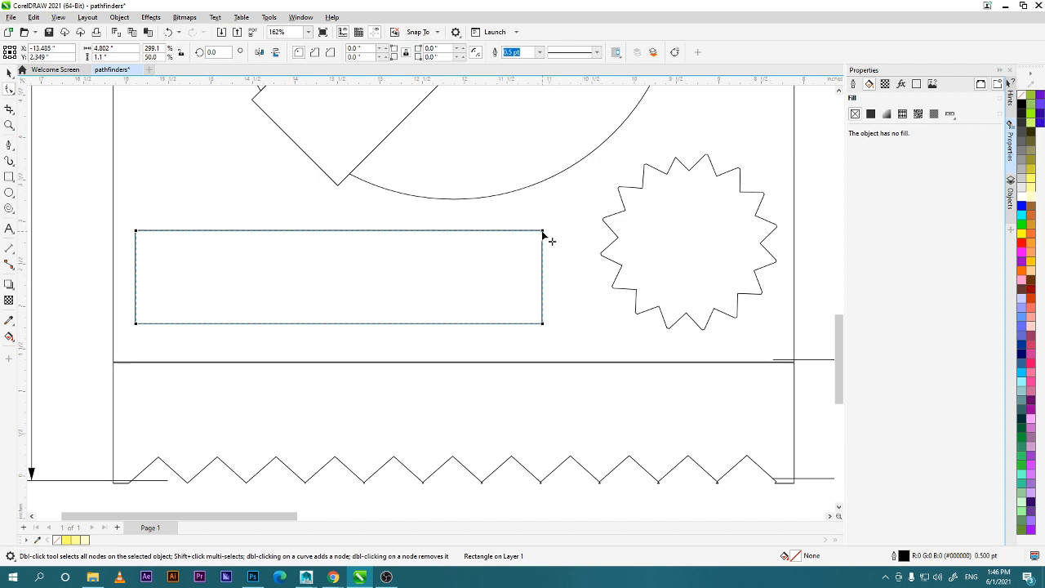
drag(543, 235, 532, 250)
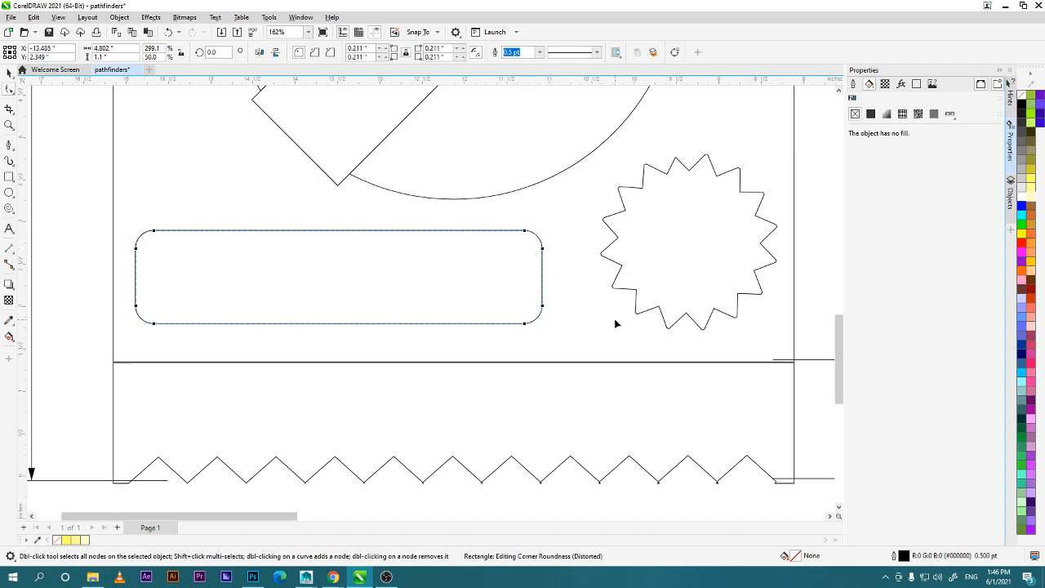
click(9, 72)
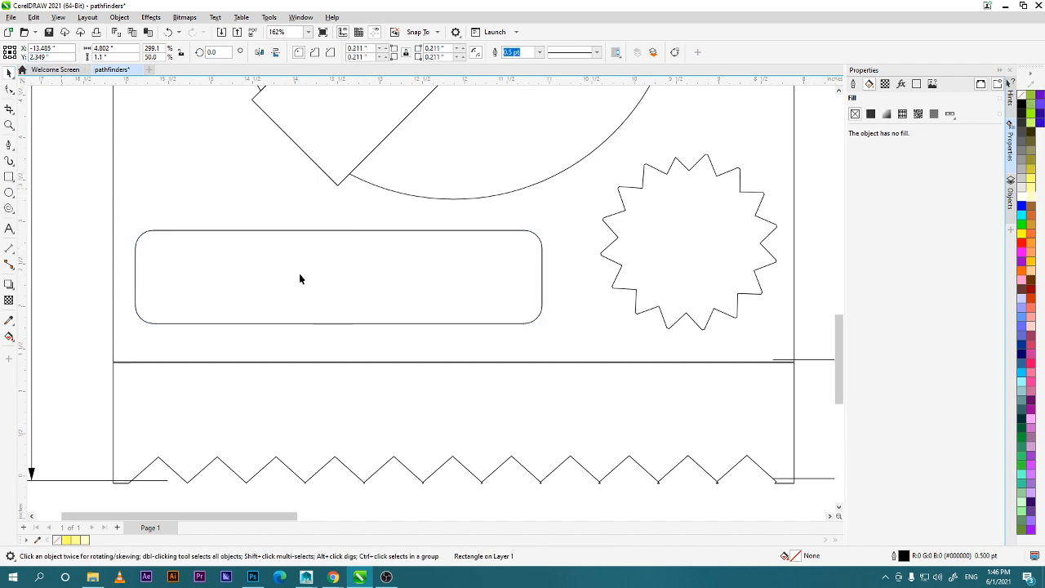
click(299, 278)
scroll(308, 278, down, 3)
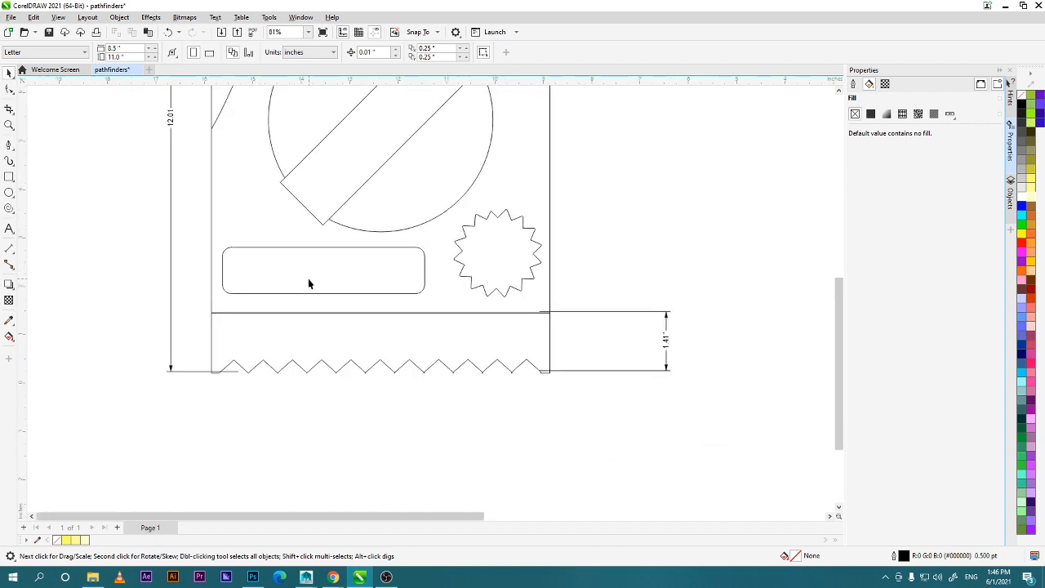
scroll(309, 283, down, 2)
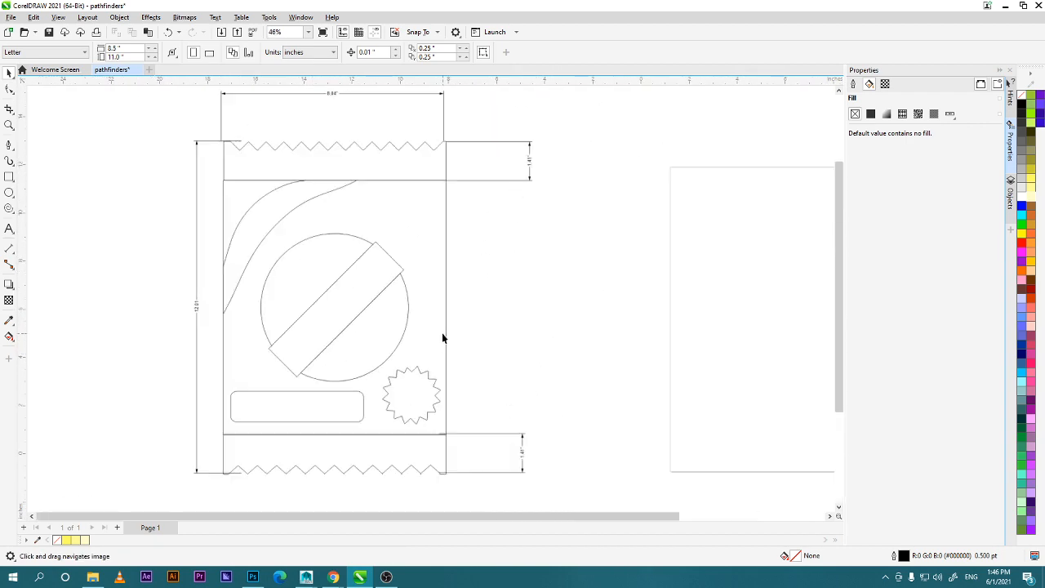
scroll(442, 338, up, 1)
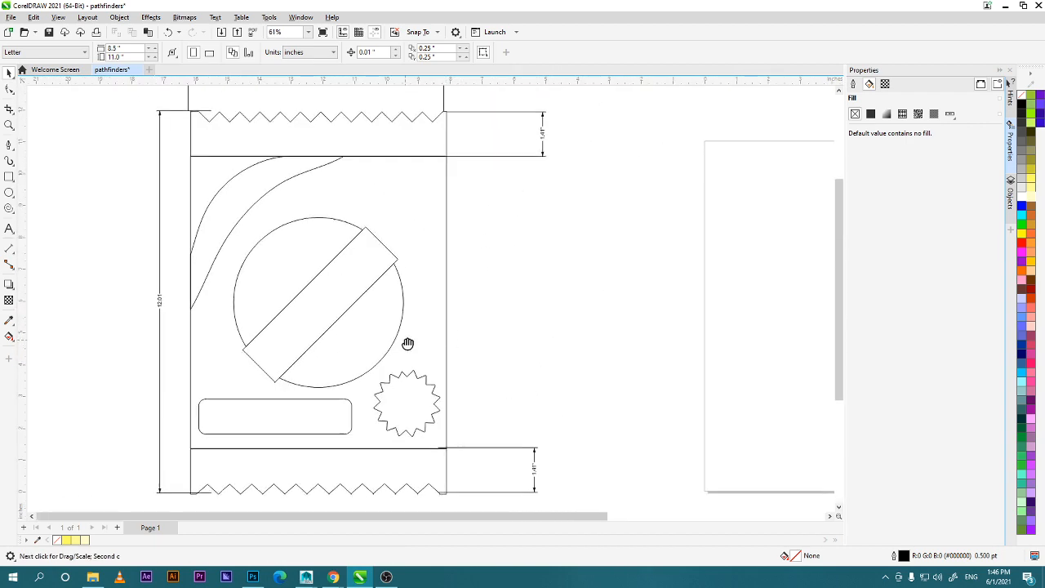
Add a 2-leg callout labelled "Front" pointing at the main panel's right edge.
click(14, 253)
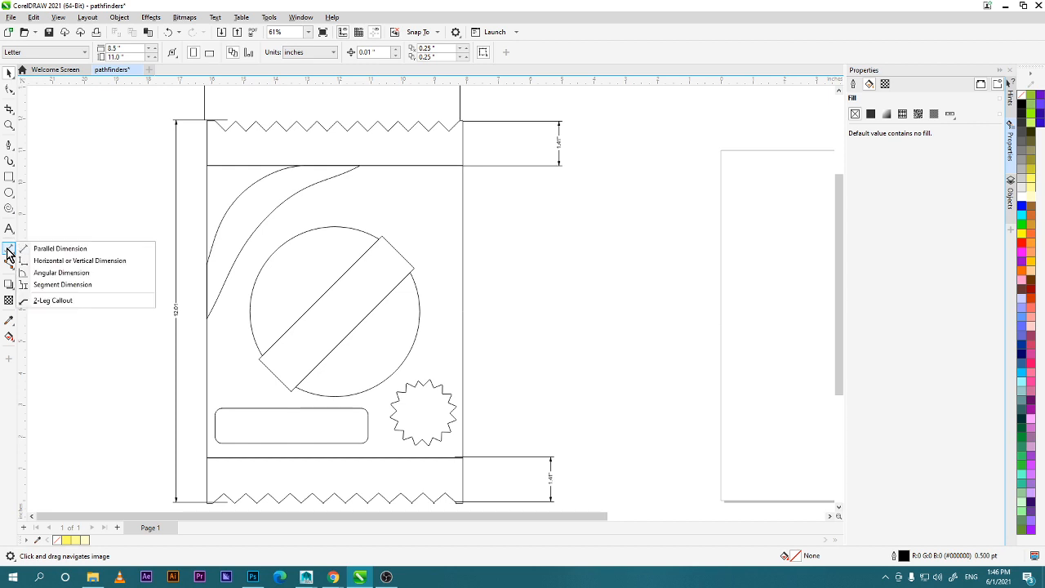
click(55, 300)
click(464, 264)
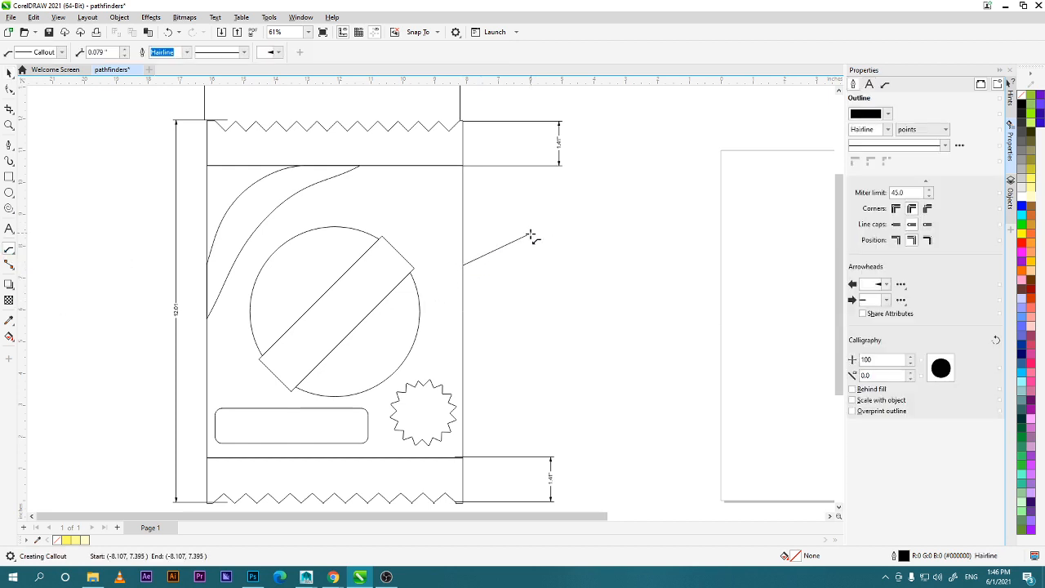
click(502, 238)
click(575, 238)
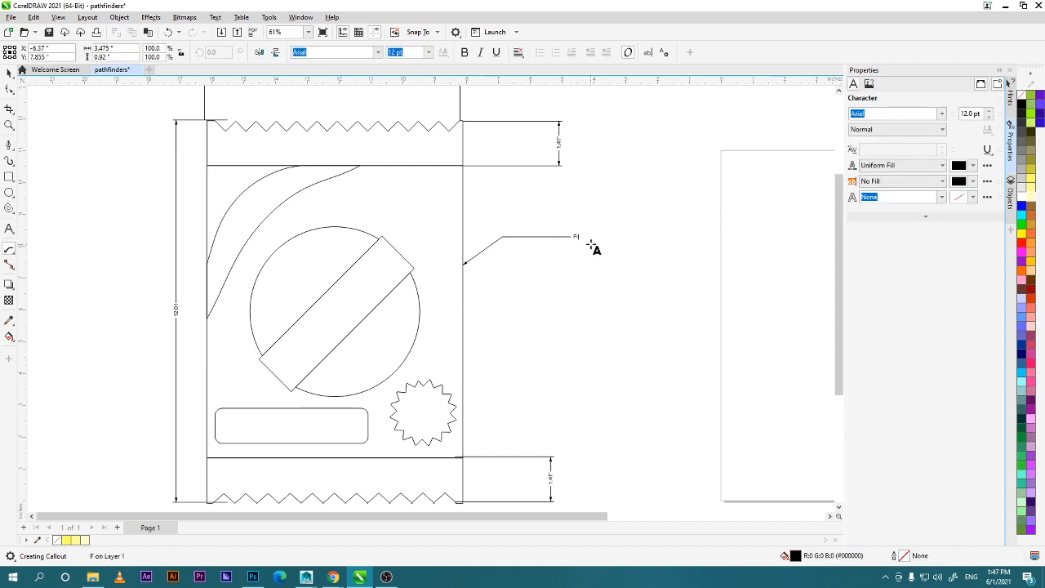
key(Escape)
Enlarge the "Front" callout text to 20 pt, and delete the callout.
click(989, 113)
click(989, 110)
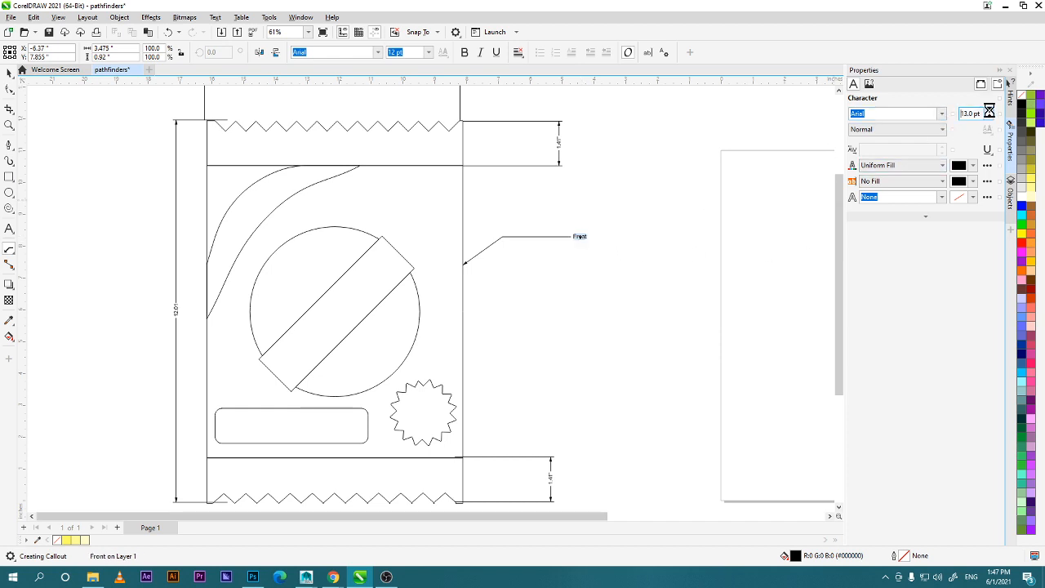
click(984, 117)
click(862, 115)
click(9, 72)
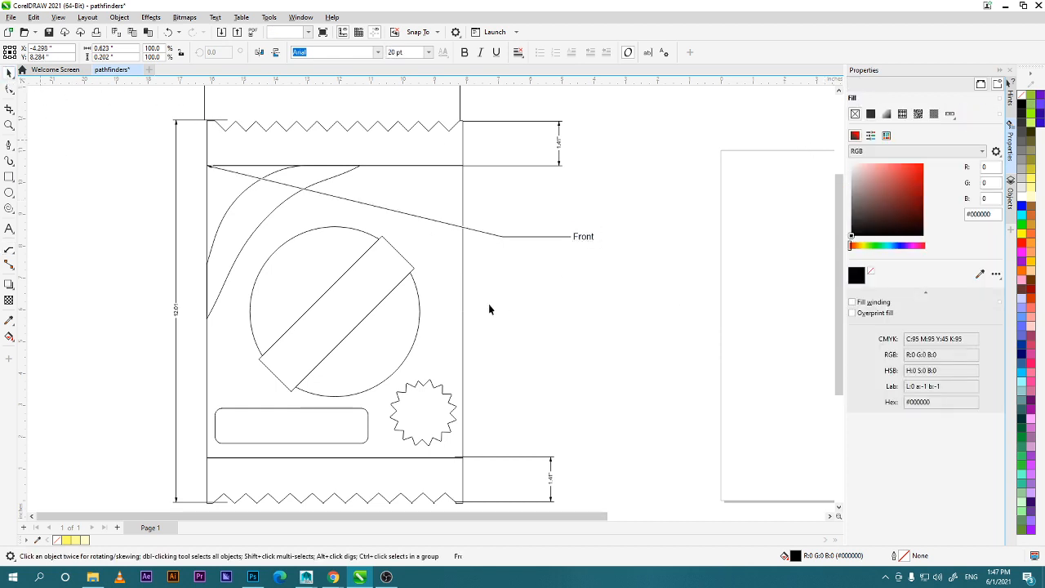
key(Delete)
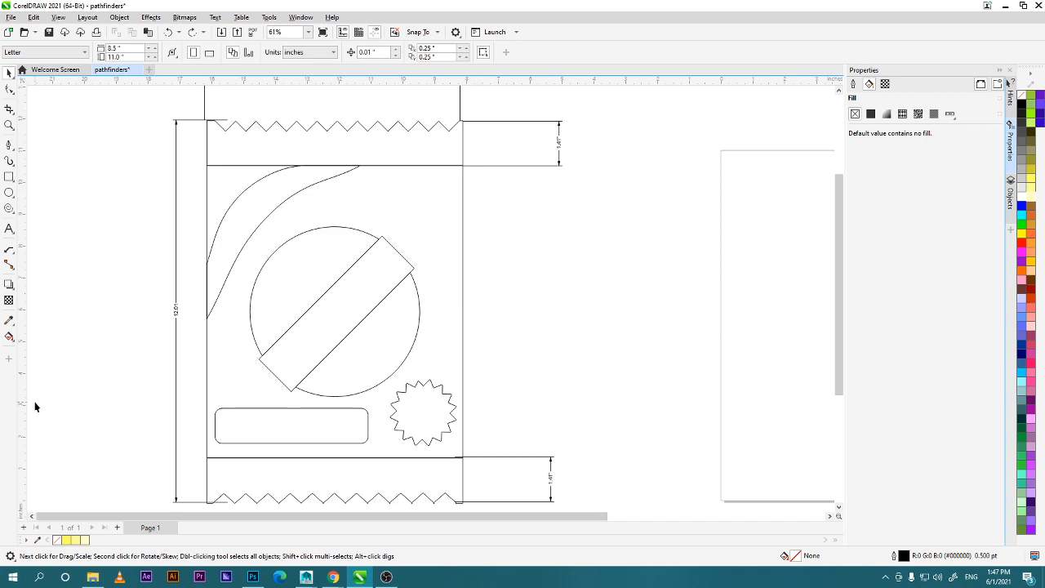
Try to draw another 2-leg callout to the right of the panel with a larger text size.
click(9, 250)
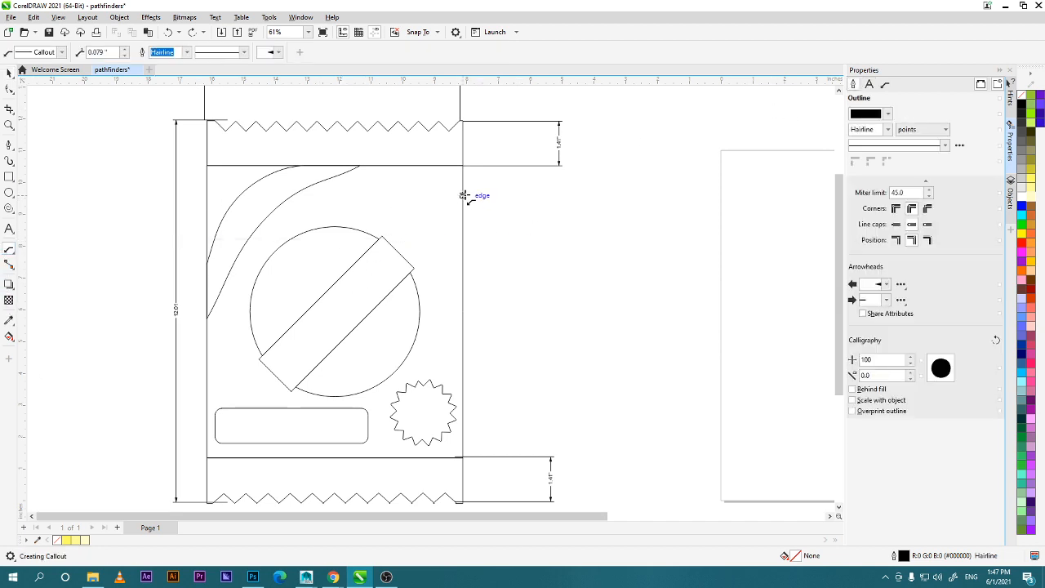
click(499, 246)
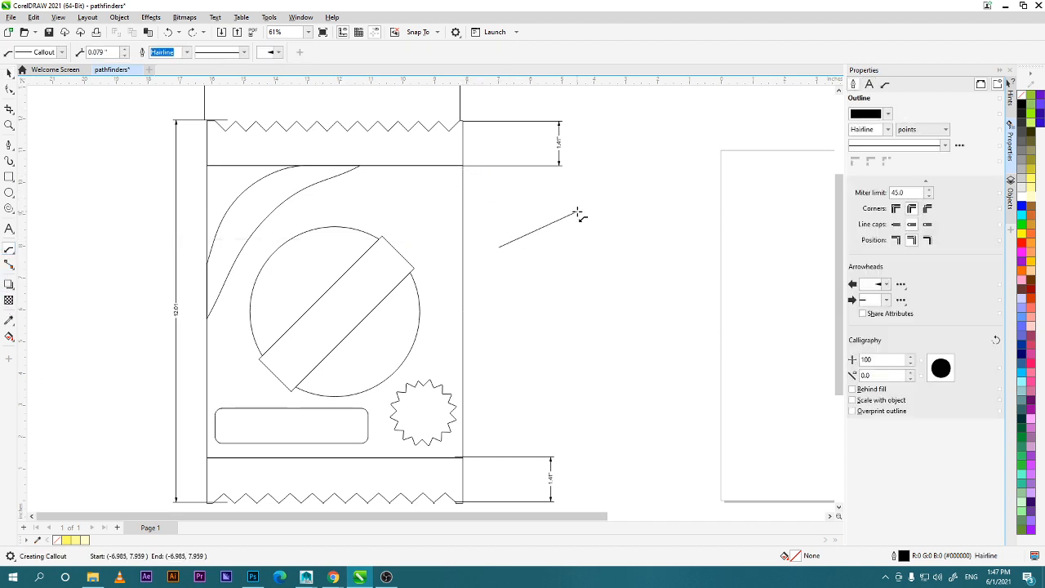
click(576, 213)
click(638, 213)
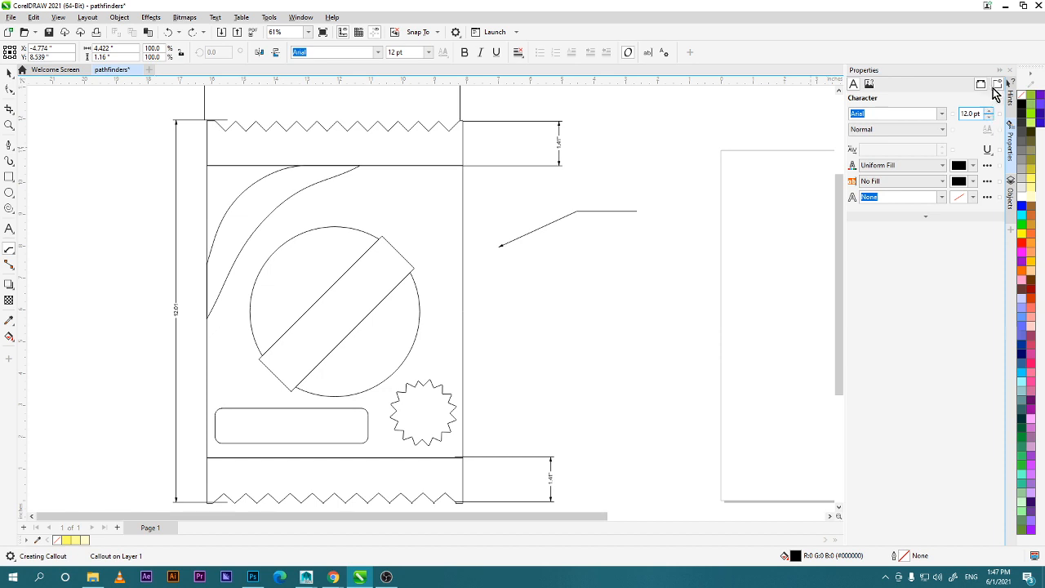
drag(996, 66, 999, 78)
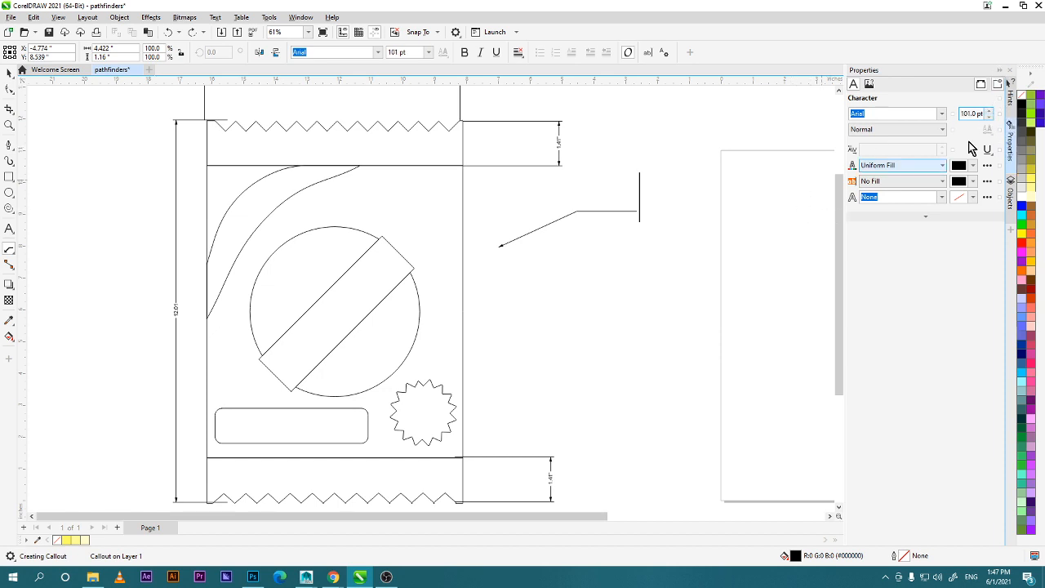
drag(987, 114, 987, 129)
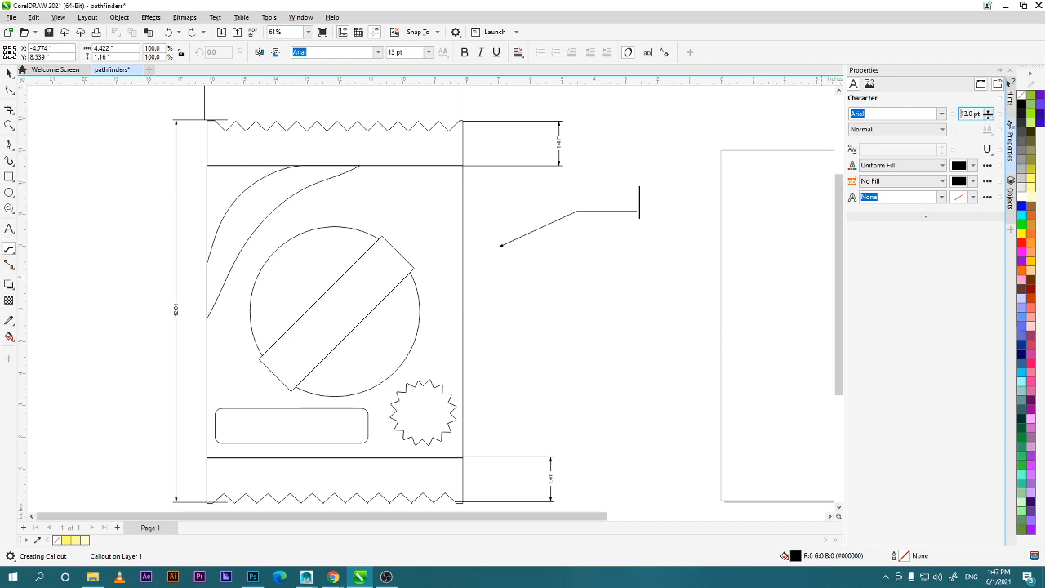
drag(988, 115, 988, 108)
click(640, 211)
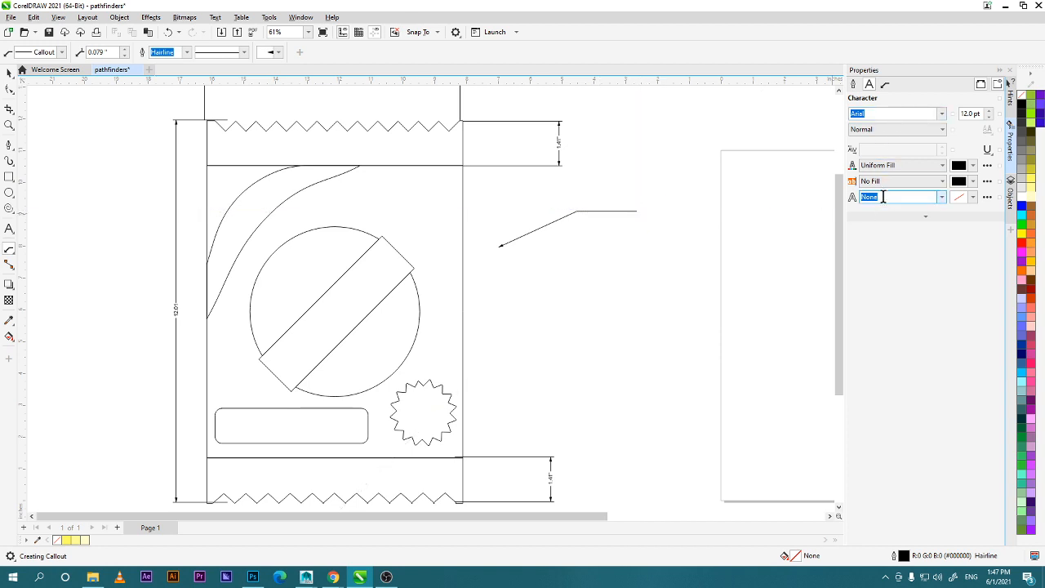
Change the document's default callout shape to boxed text, applying it to callouts only.
click(885, 84)
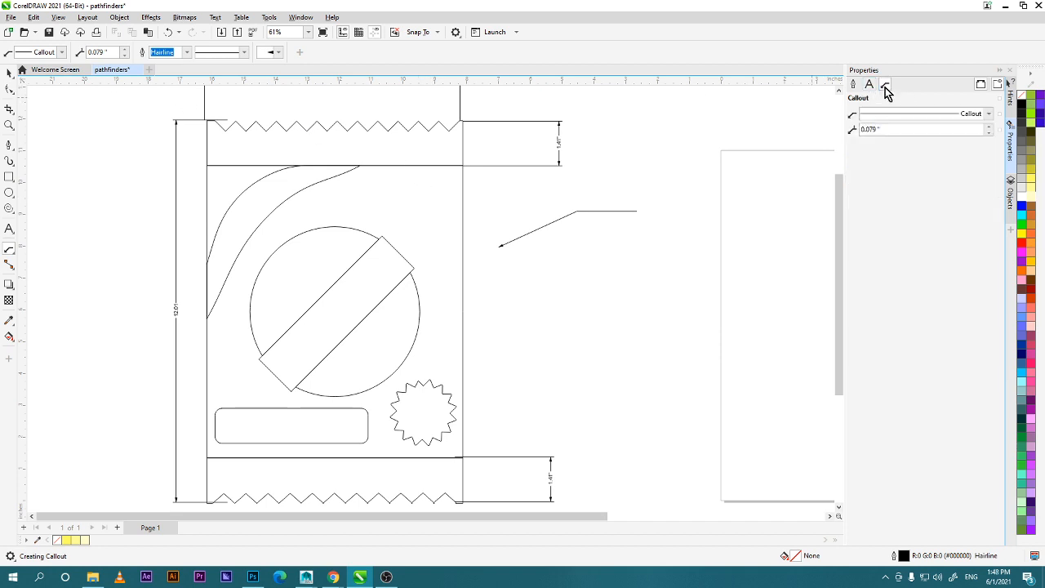
click(943, 115)
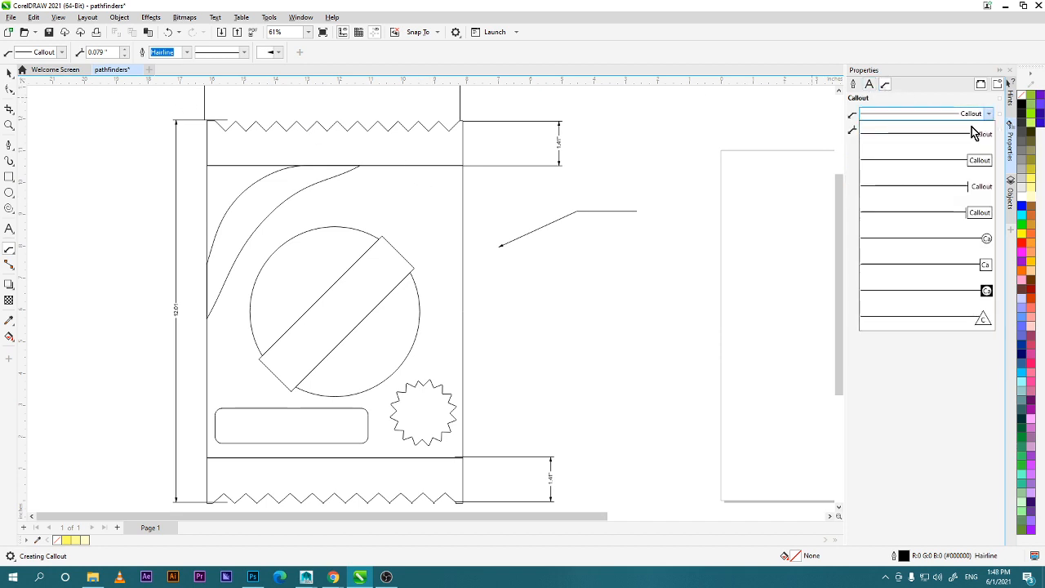
click(965, 163)
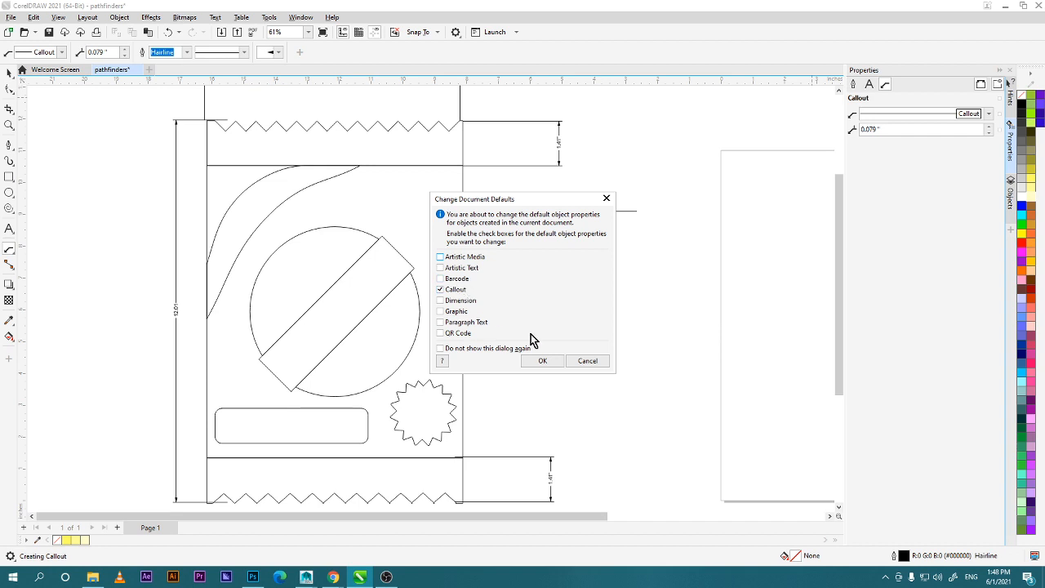
click(545, 362)
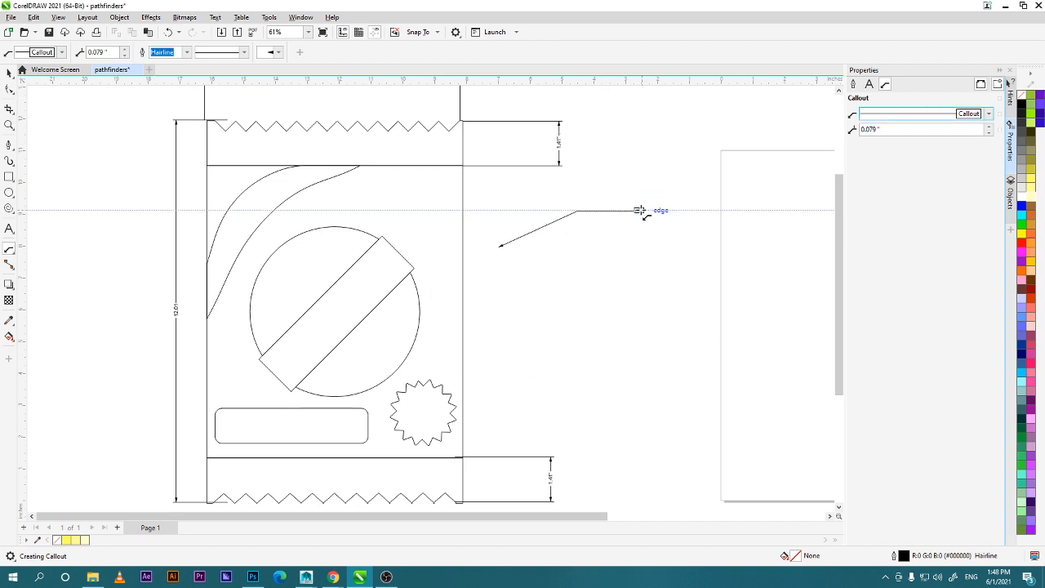
Draw a boxed callout labelled "front" from the end of the empty callout, and delete the empty callout.
click(639, 211)
click(699, 191)
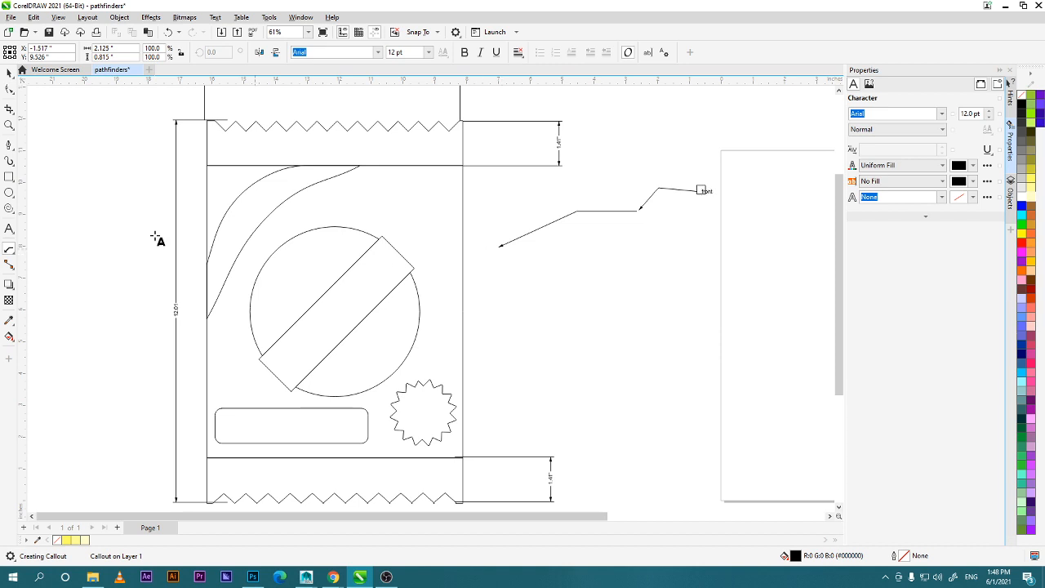
click(9, 72)
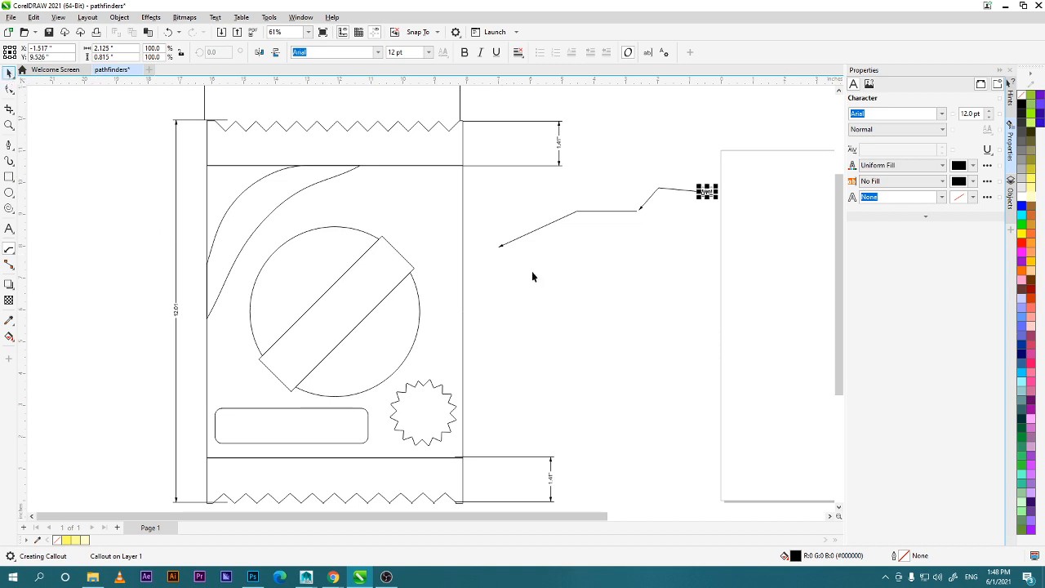
click(636, 213)
key(Delete)
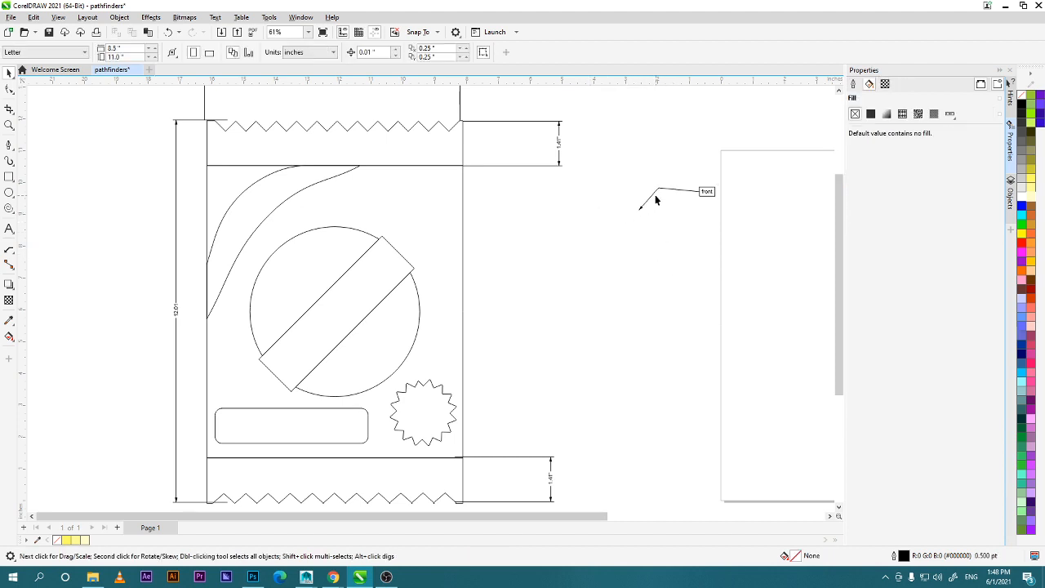
Move the boxed callout so its arrow points at the main panel's right edge, and scale it to about 144%.
drag(651, 195, 474, 267)
drag(543, 273, 634, 334)
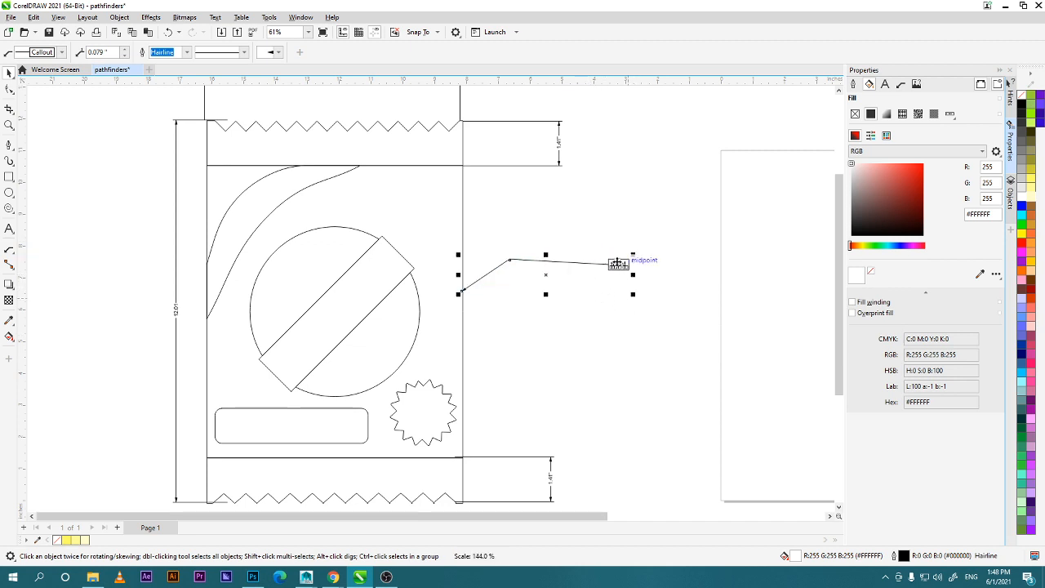
Enlarge the "front" callout text to 59.278 pt.
double_click(618, 266)
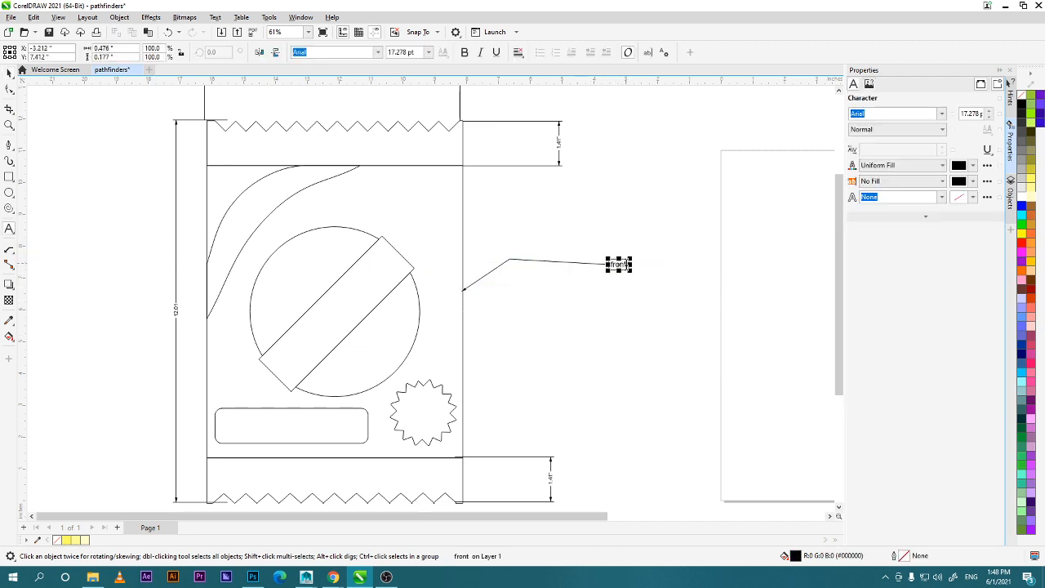
double_click(624, 268)
click(972, 114)
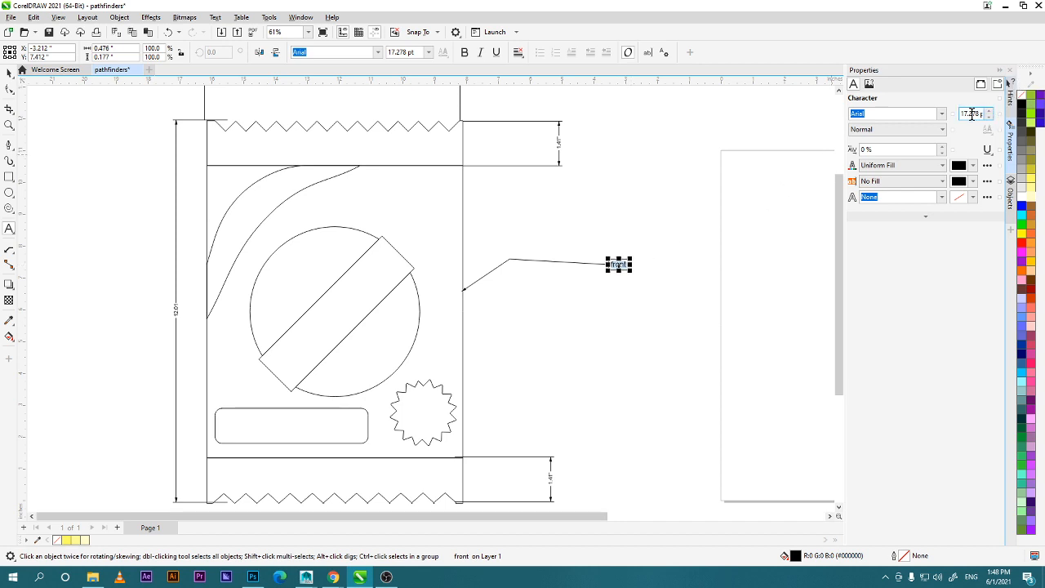
drag(988, 114, 985, 90)
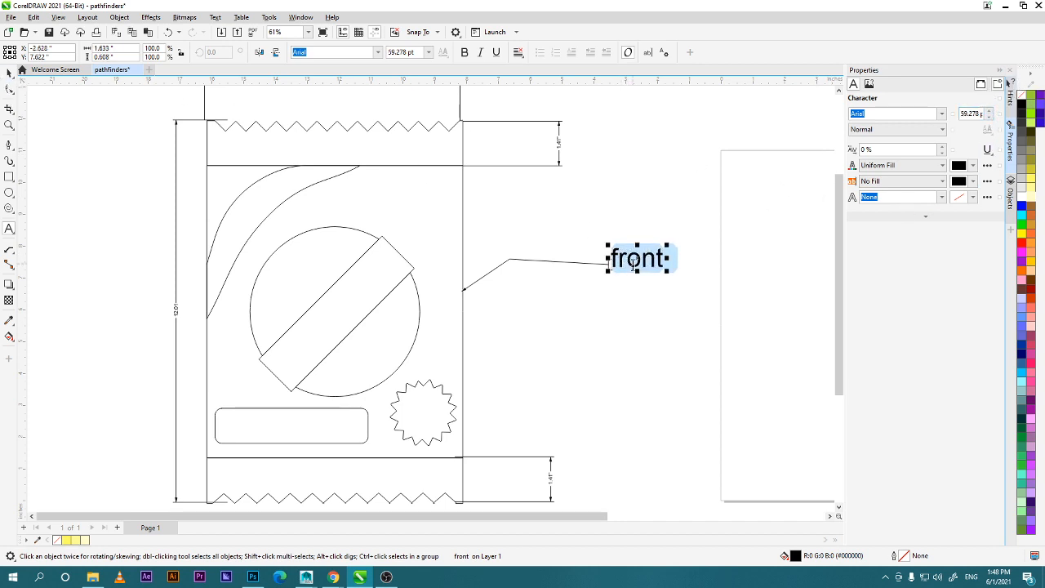
Capitalize the callout label to read "Front" and finish editing the text.
click(618, 257)
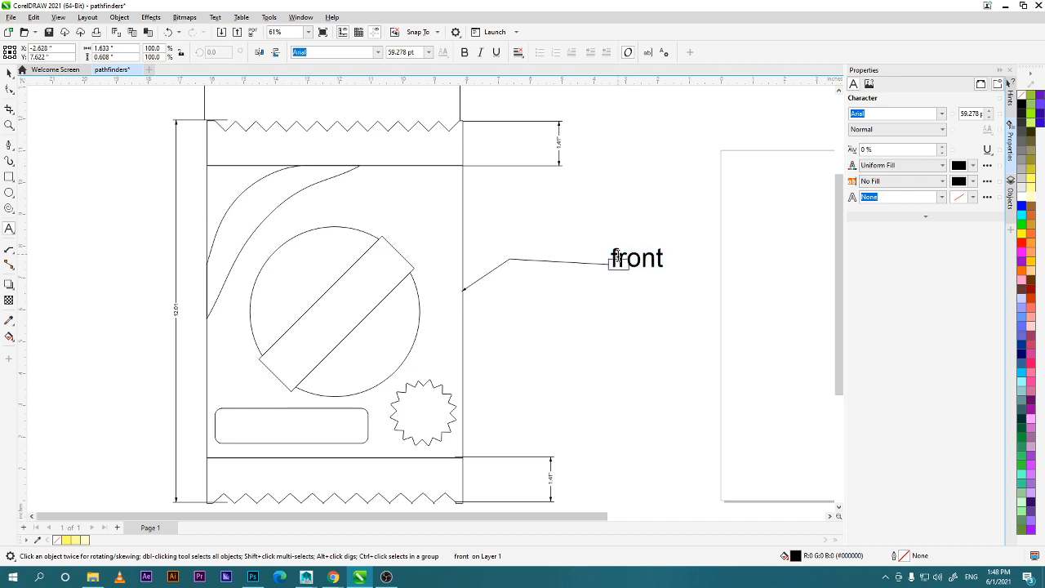
key(BackSpace)
text(F)
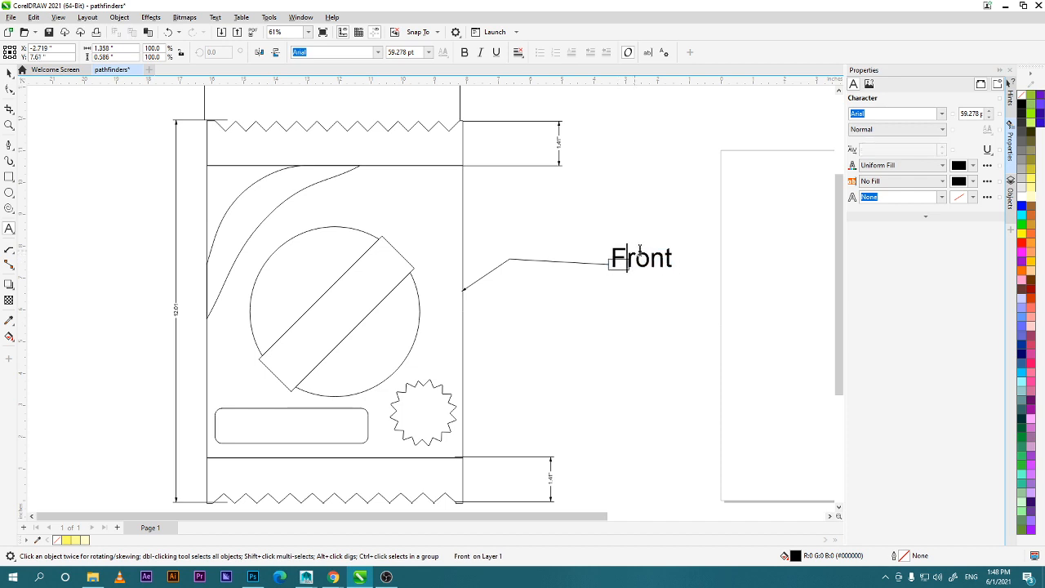
click(9, 73)
click(678, 334)
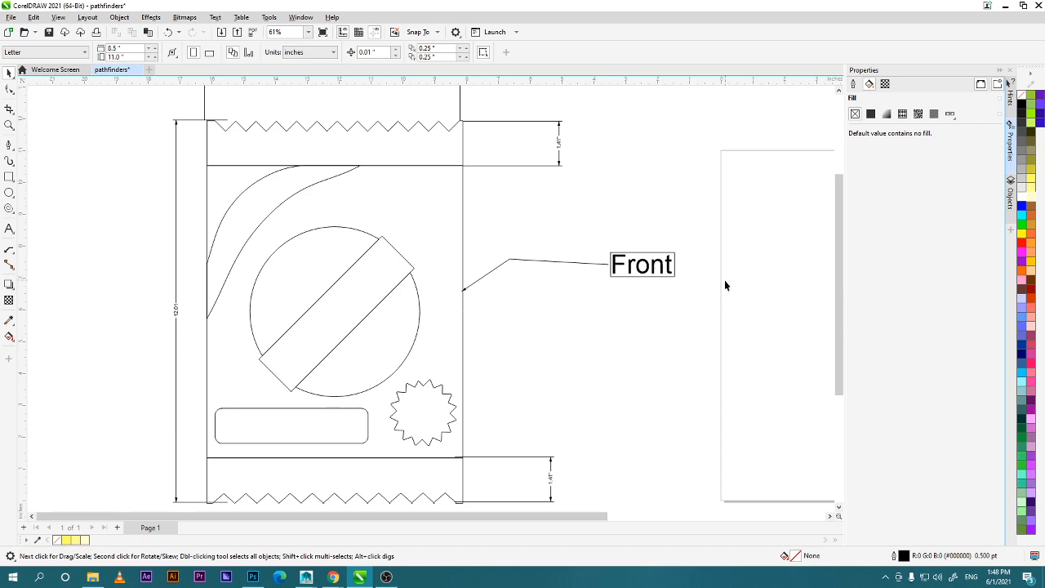
scroll(641, 368, down, 2)
scroll(613, 359, up, 1)
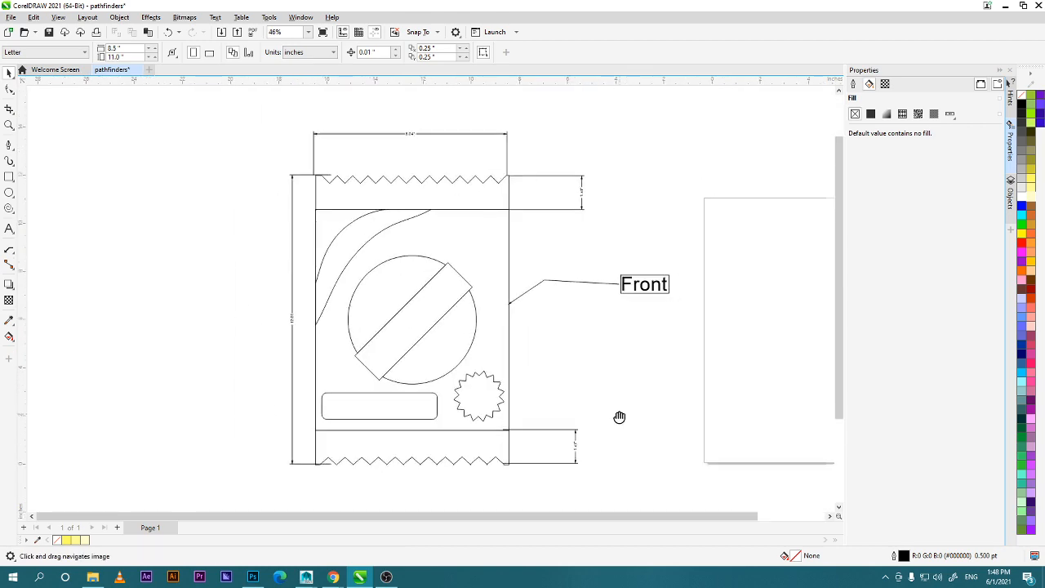
Draw a rectangle about 0.96 by 1.93 in down from the front panel's top edge near its right corner, and convert it to curves.
drag(590, 393, 597, 385)
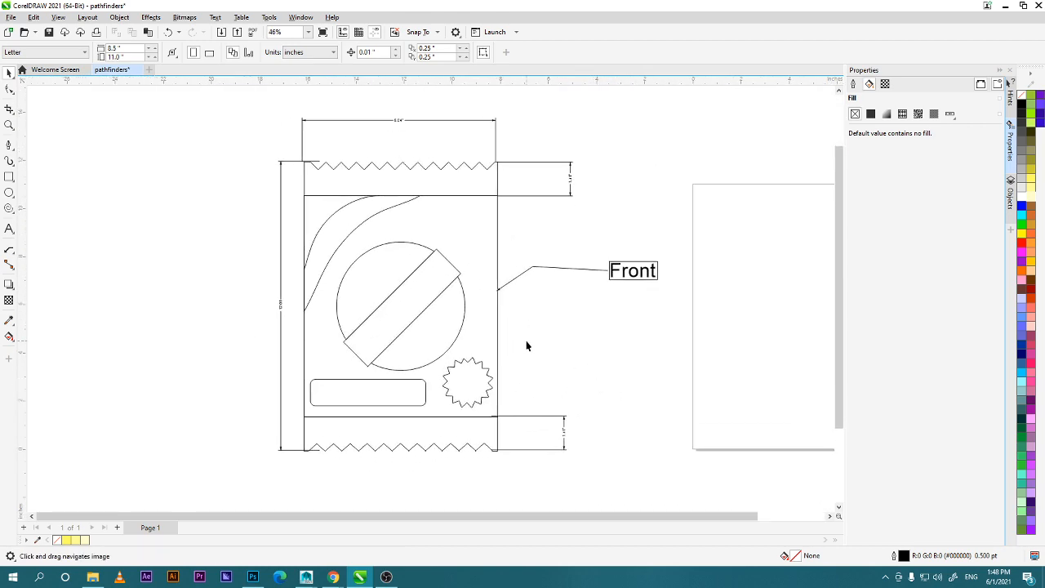
scroll(463, 253, up, 4)
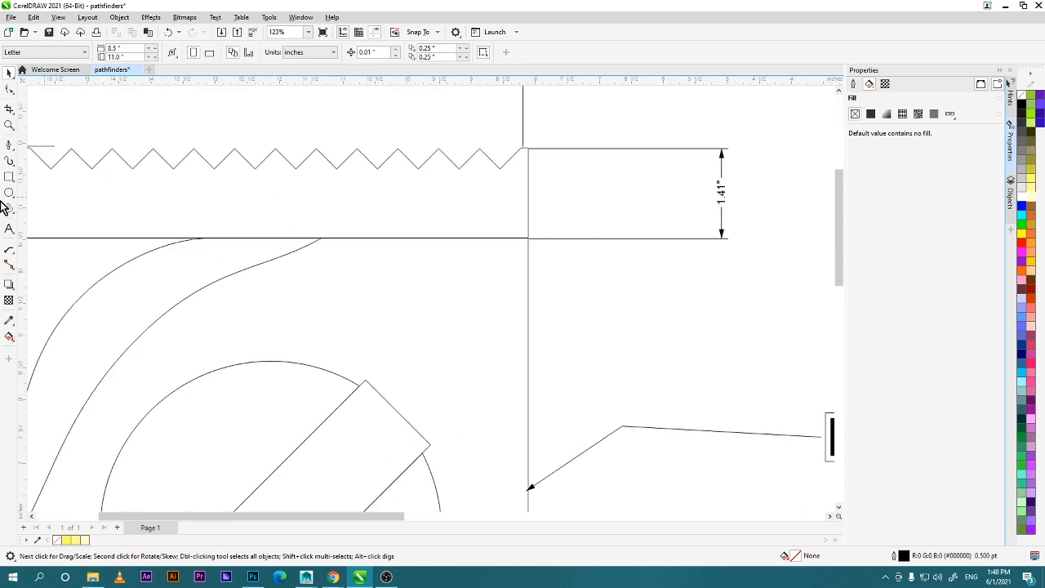
click(10, 178)
drag(397, 238, 459, 364)
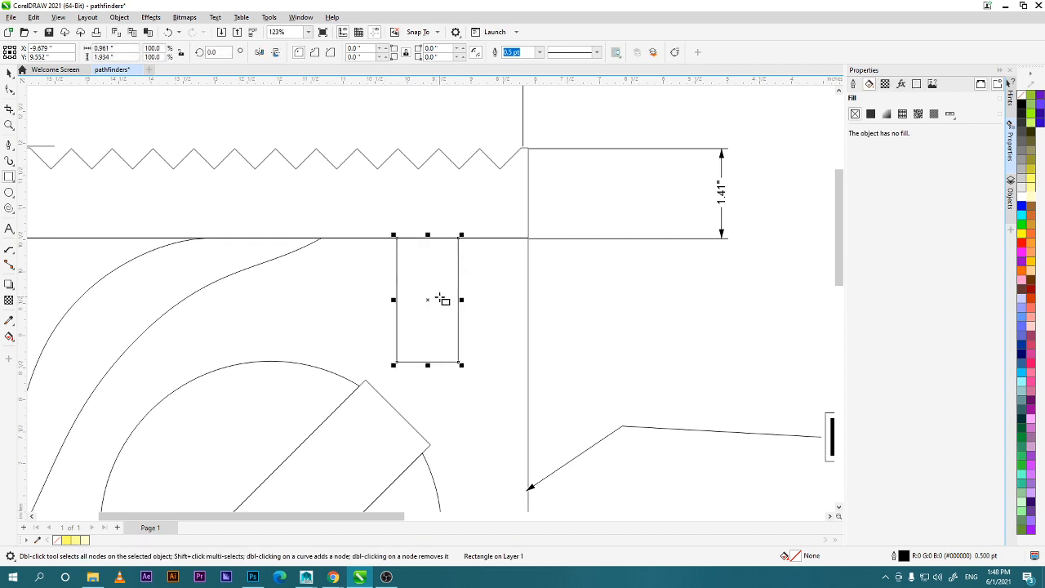
key(a)
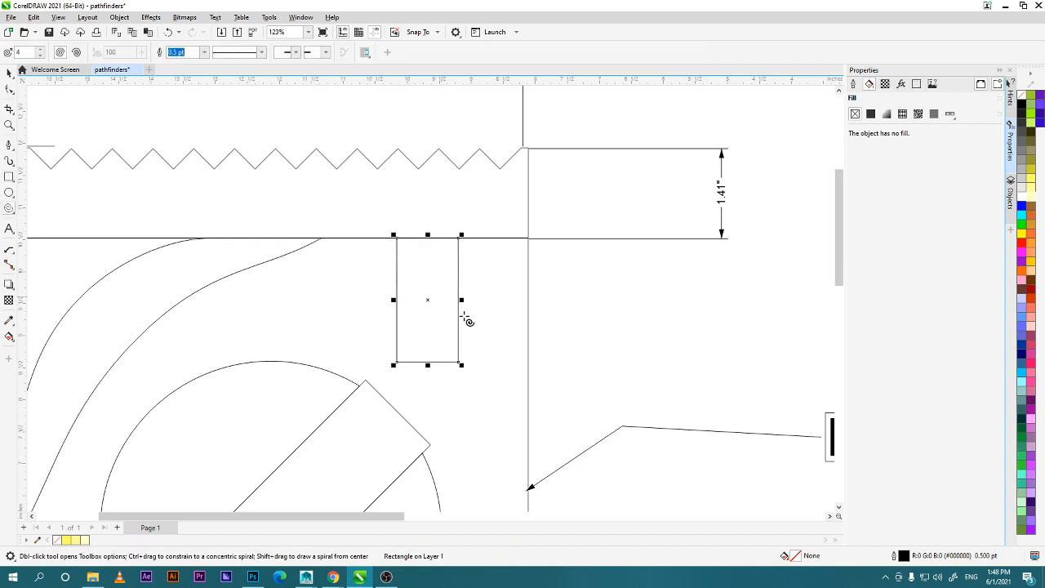
key(F10)
click(428, 362)
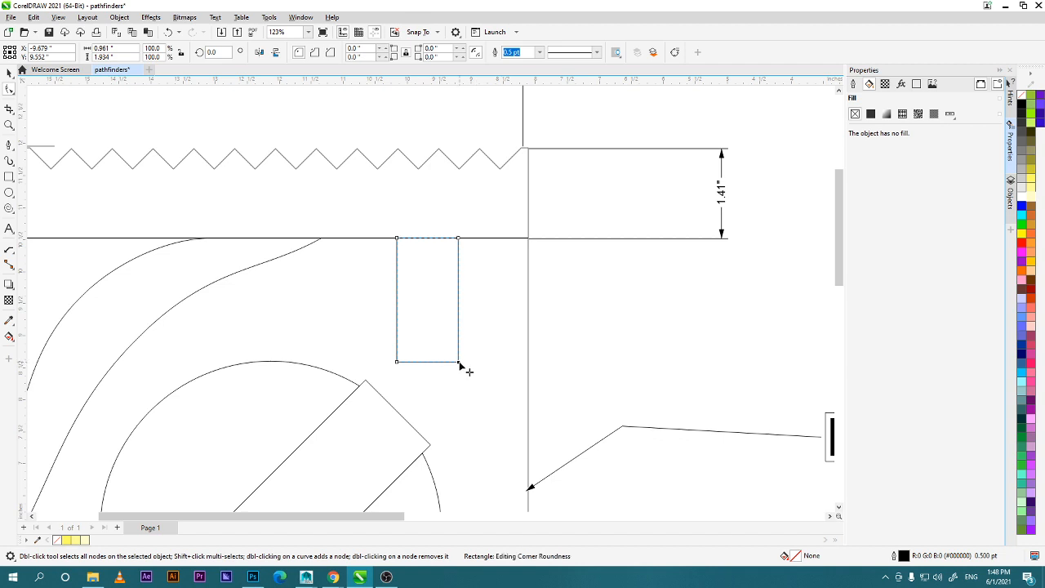
drag(459, 363, 502, 363)
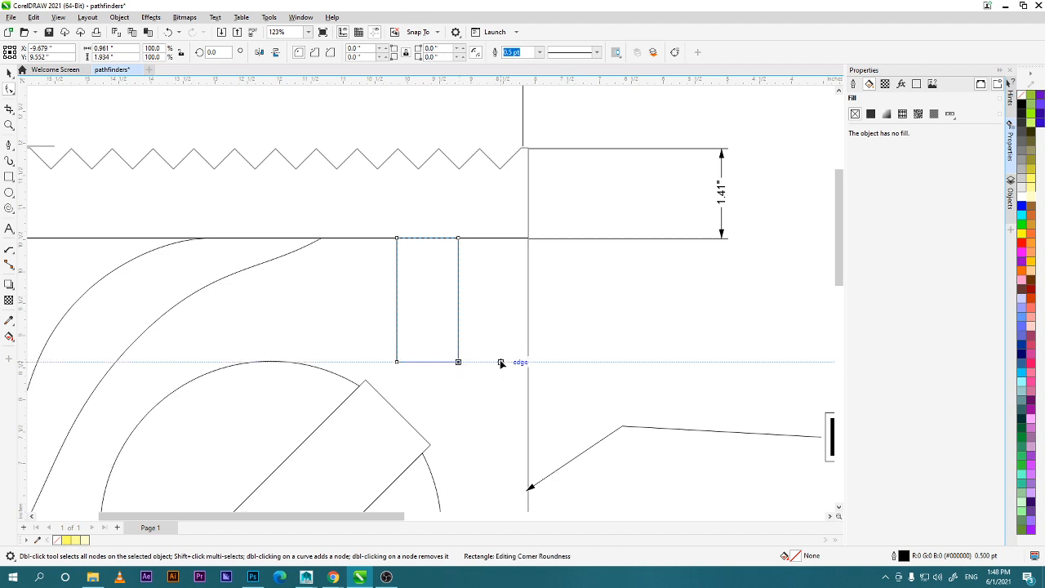
right_click(420, 275)
click(447, 264)
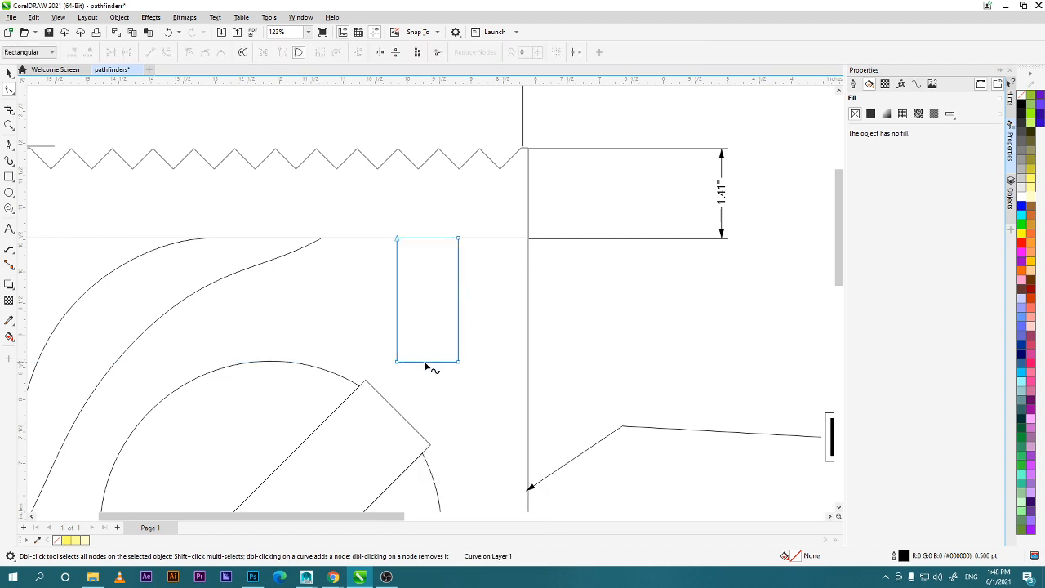
Reshape the converted rectangle into a diagonal band running from the front panel's top edge to its right edge.
drag(426, 363, 529, 406)
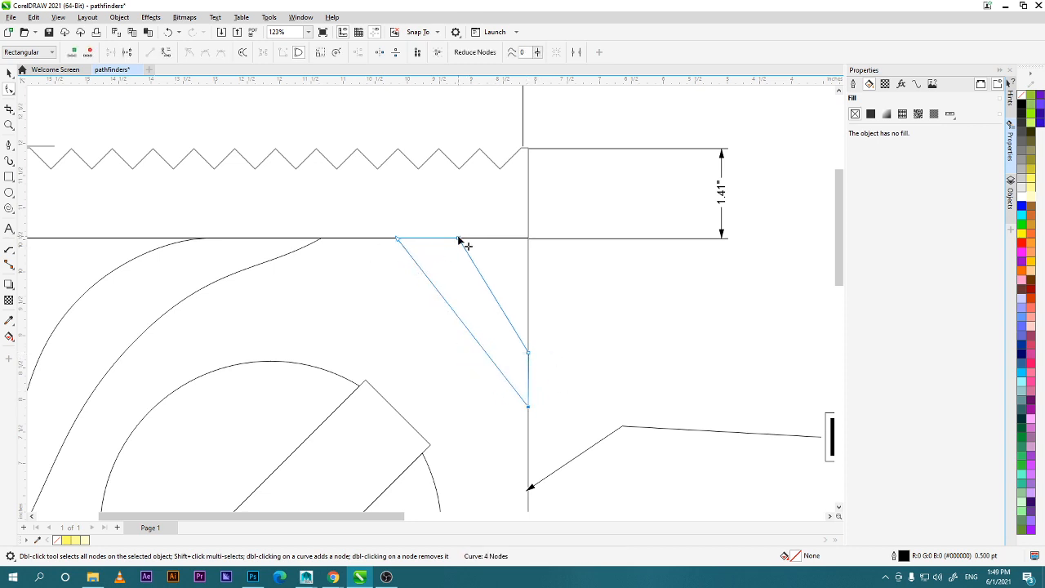
drag(458, 239, 447, 238)
mouse_move(528, 355)
mouse_down()
mouse_move(532, 327)
mouse_move(529, 336)
mouse_up()
drag(451, 239, 453, 238)
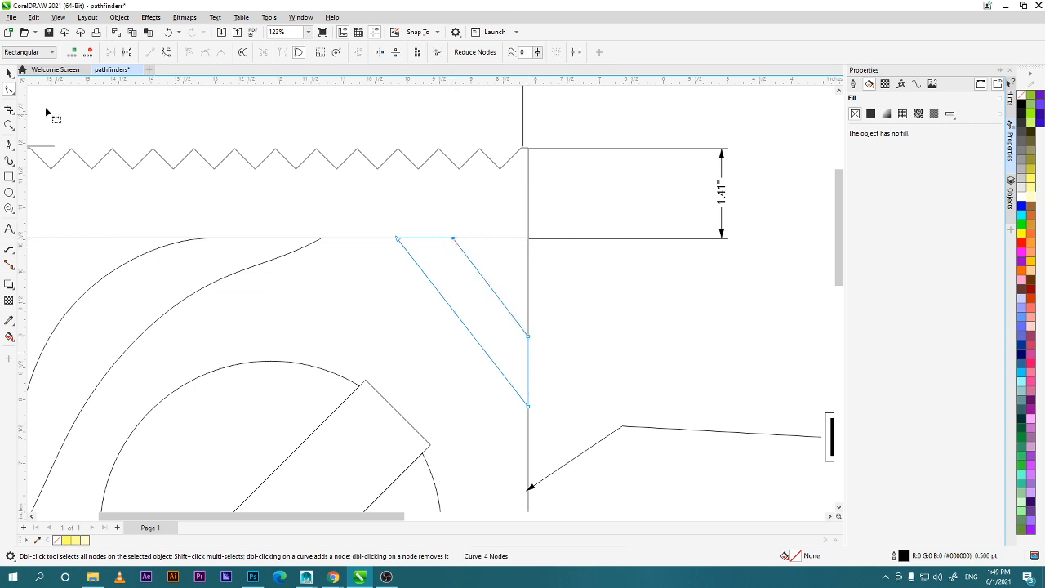
click(9, 73)
click(613, 355)
Delete the rounded rectangle beside the starburst at the bottom of the front panel.
scroll(571, 342, down, 8)
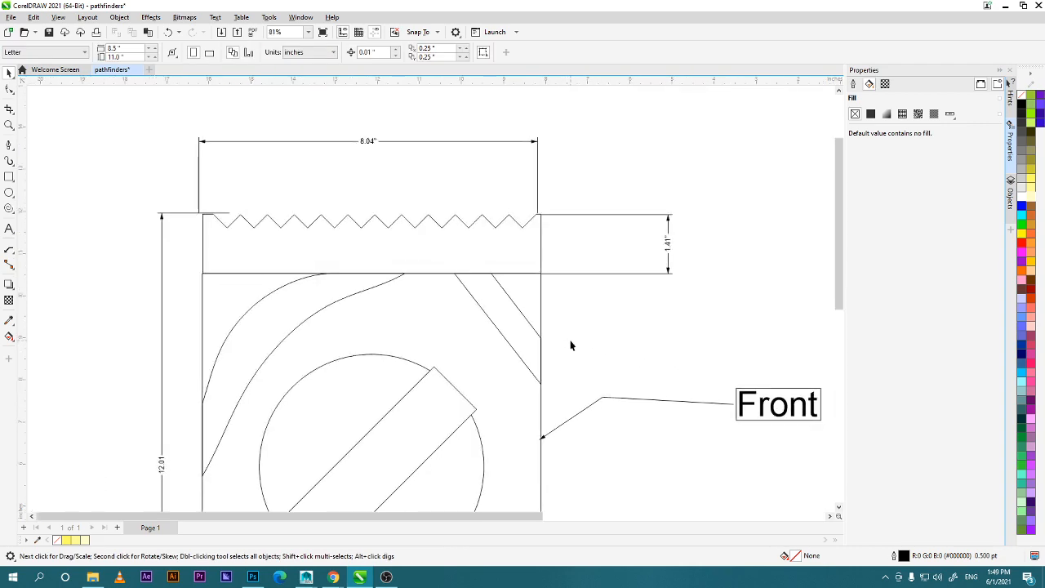
drag(573, 422, 559, 333)
scroll(560, 334, up, 1)
scroll(563, 339, up, 2)
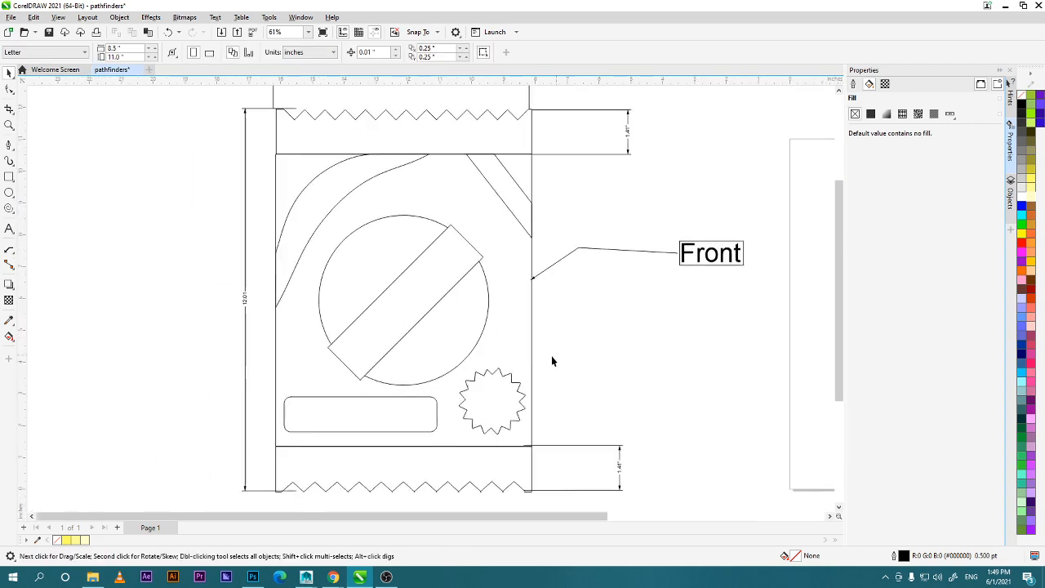
click(462, 392)
key(Delete)
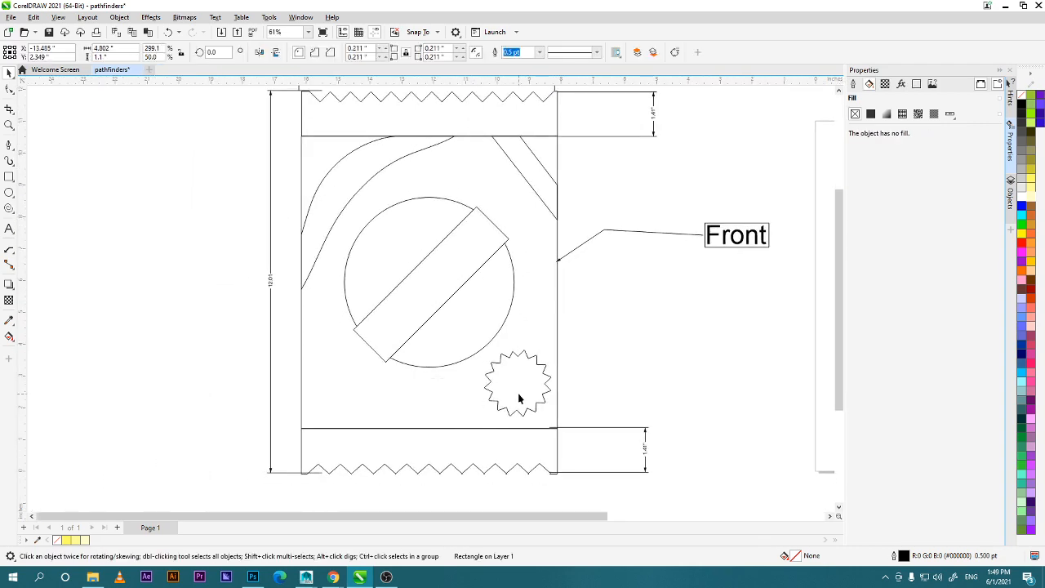
Reshape the lower curve of the front panel's upper-left swoosh into a smooth arc by adjusting its nodes and handles.
drag(576, 347, 585, 408)
click(357, 262)
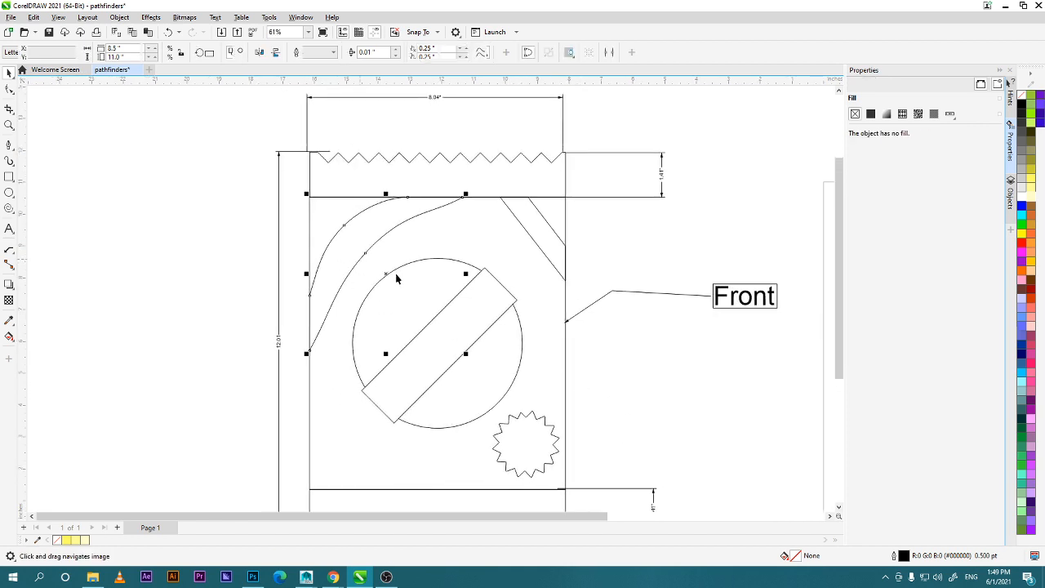
scroll(400, 282, up, 3)
click(591, 191)
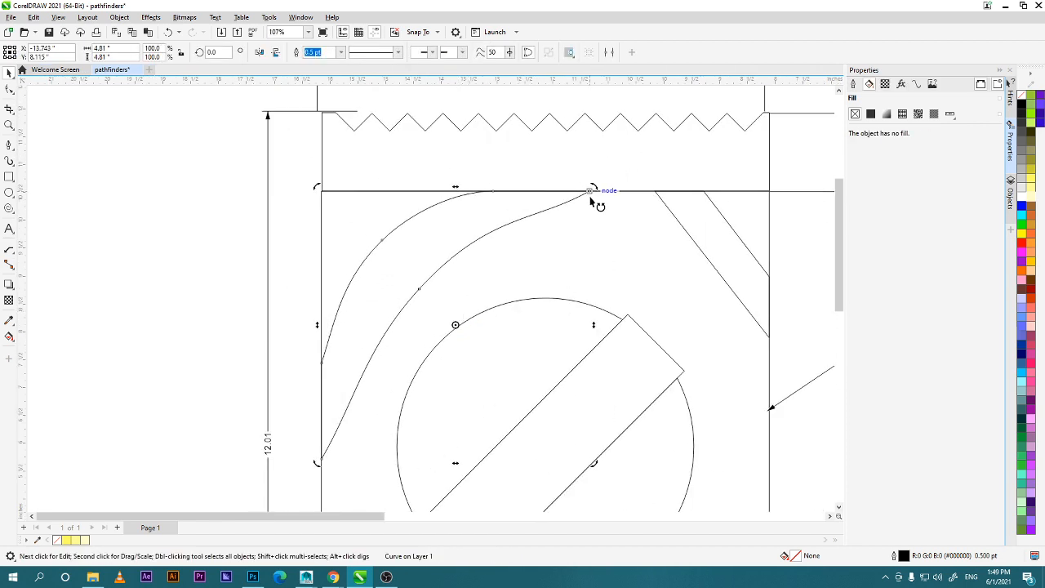
double_click(595, 195)
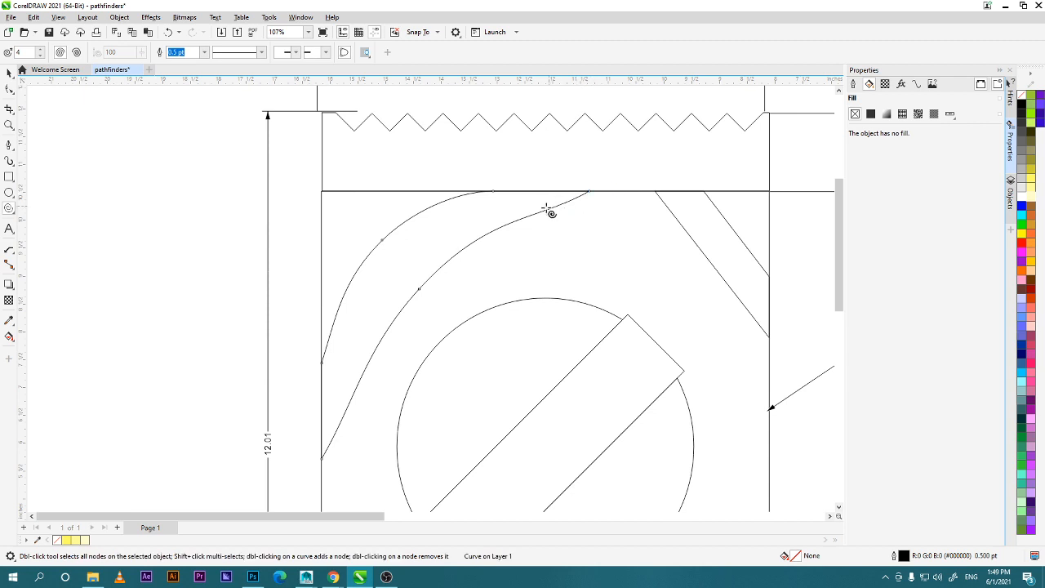
click(545, 211)
click(588, 193)
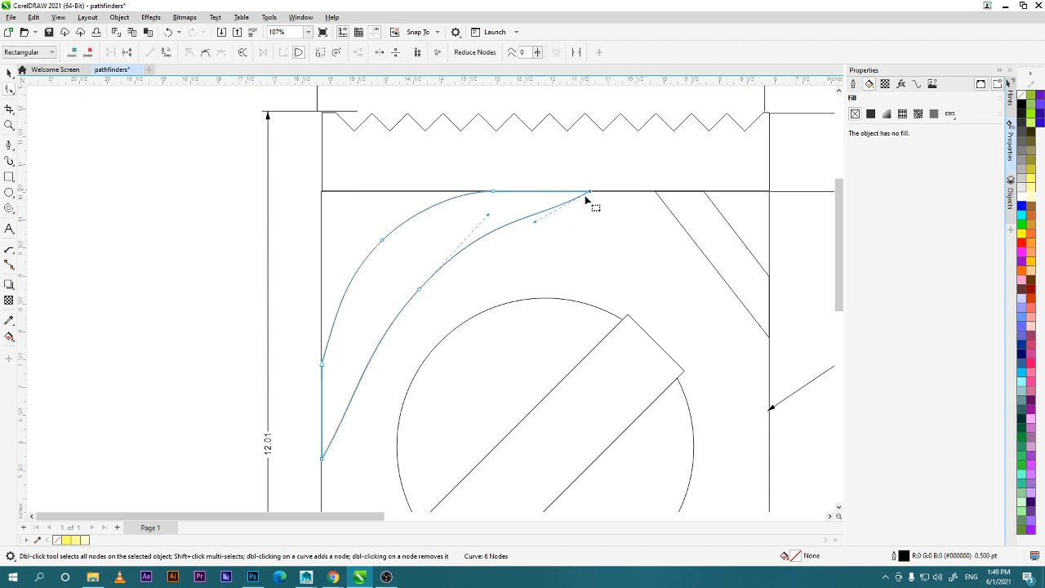
drag(537, 225, 444, 262)
drag(356, 405, 347, 395)
drag(373, 355, 413, 284)
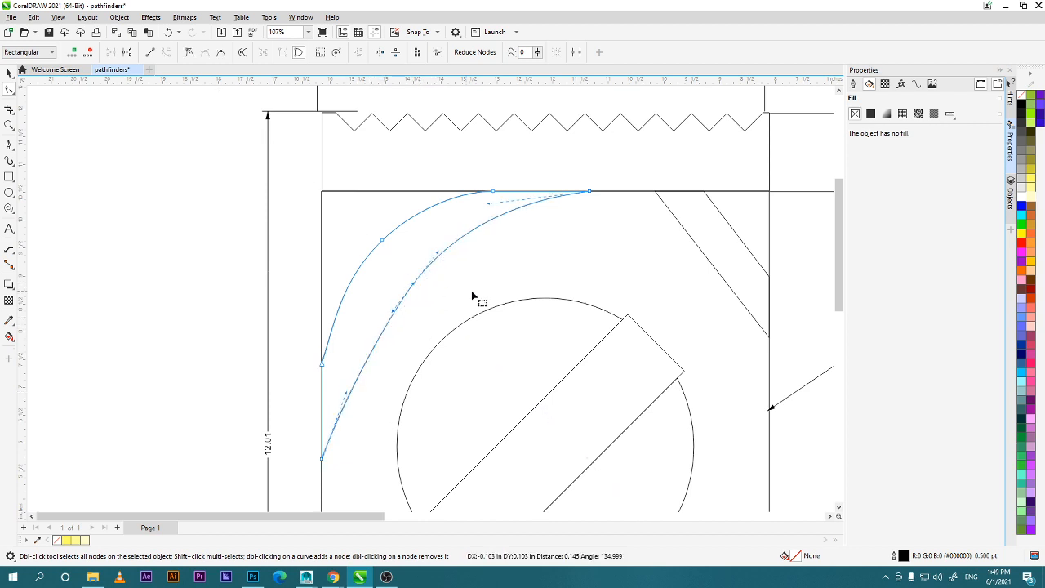
Reshape the swoosh's upper curve to follow the lower one, and move the lower curve's end node inward along the panel's top edge.
mouse_move(382, 242)
mouse_down()
mouse_move(400, 259)
mouse_move(396, 250)
mouse_up()
drag(338, 326, 334, 344)
drag(358, 289, 390, 263)
drag(423, 225, 423, 227)
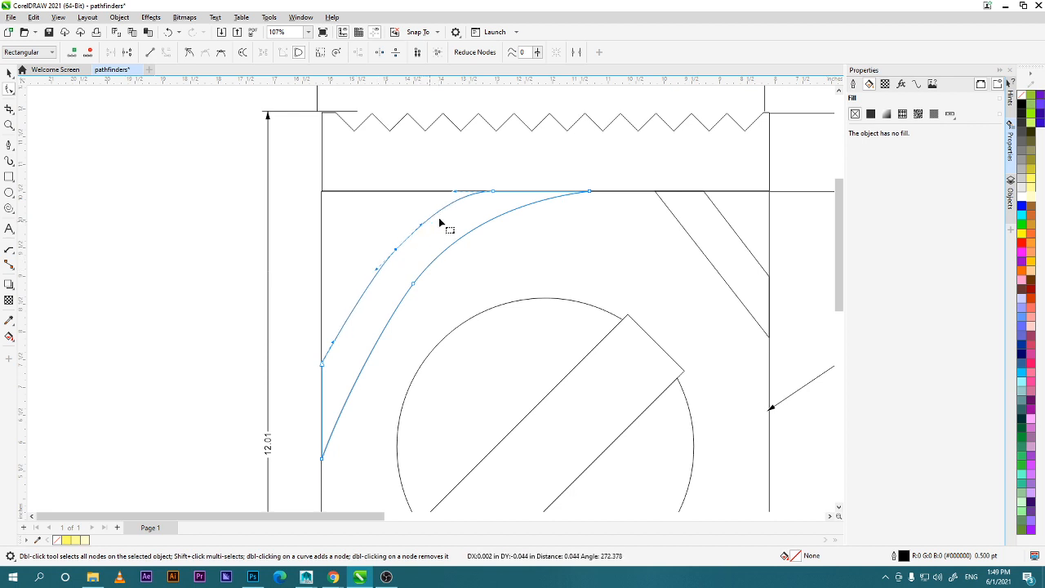
click(492, 190)
drag(456, 195, 468, 196)
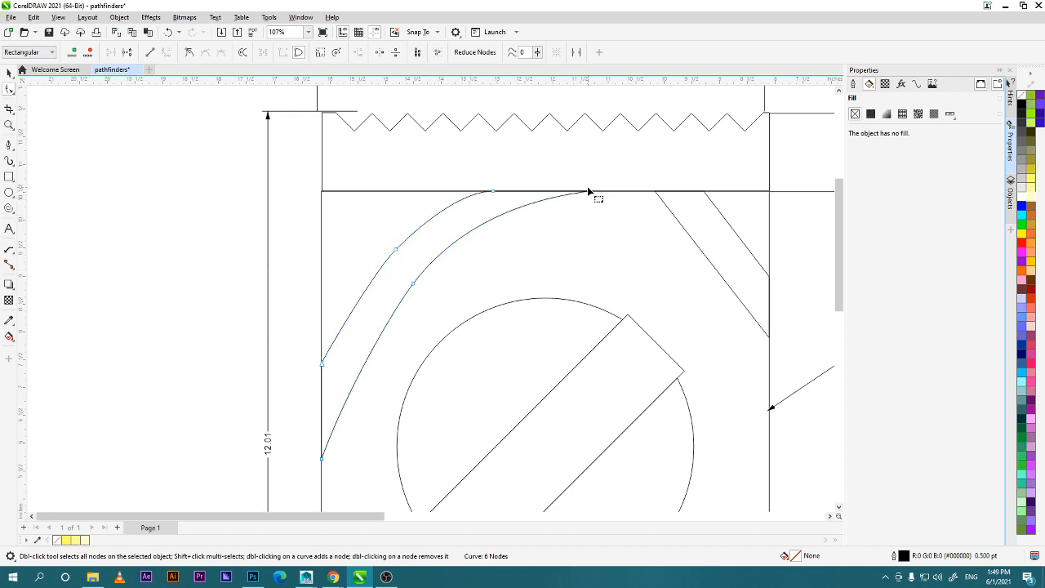
drag(590, 191, 575, 191)
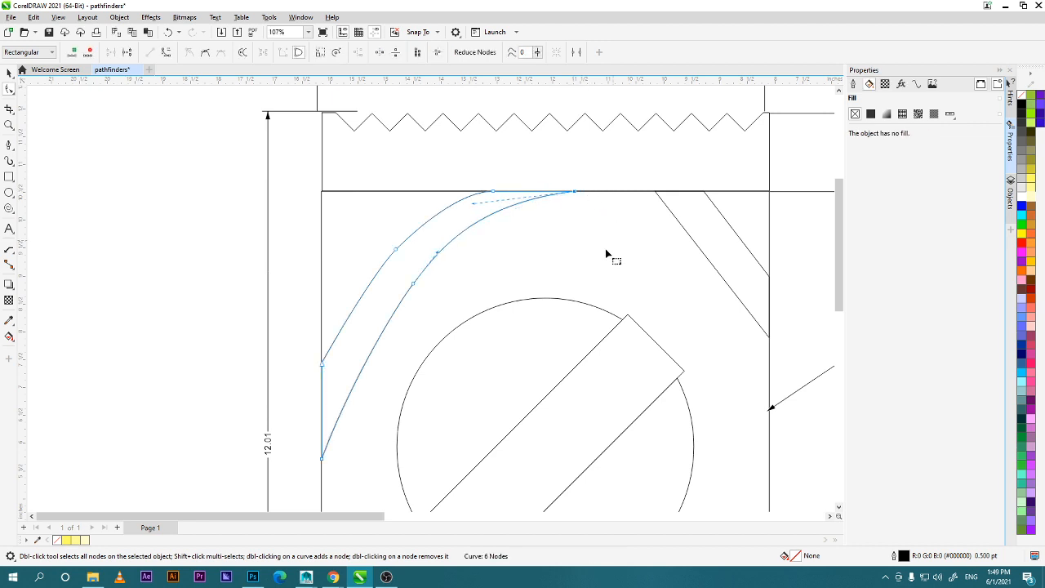
click(99, 124)
Move the swoosh's lowest node up the panel's left edge and rebalance both curves into a narrower, rounded band.
drag(441, 359, 452, 287)
scroll(443, 327, down, 5)
scroll(459, 343, up, 2)
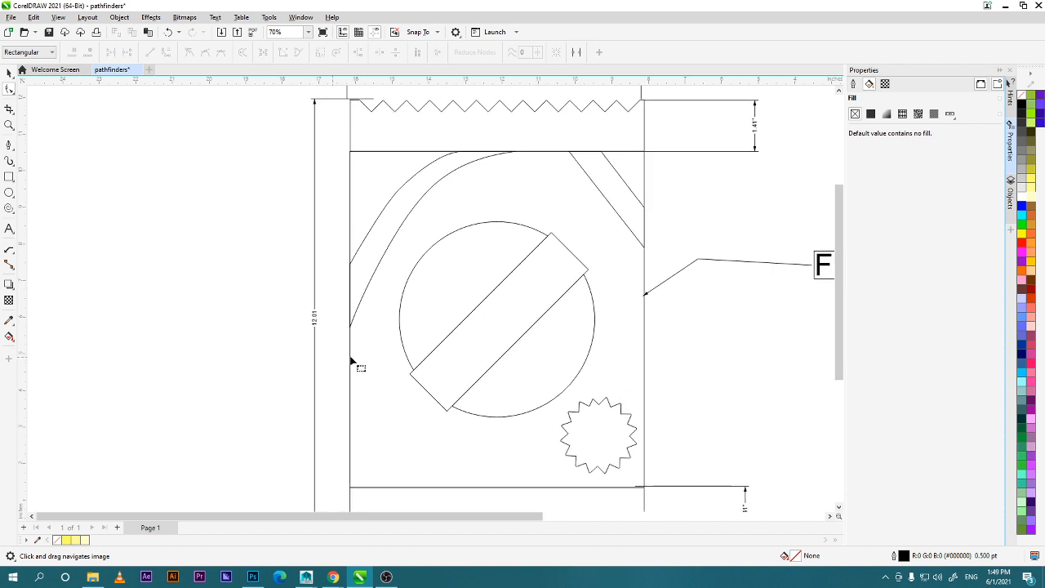
drag(383, 354, 354, 266)
click(354, 297)
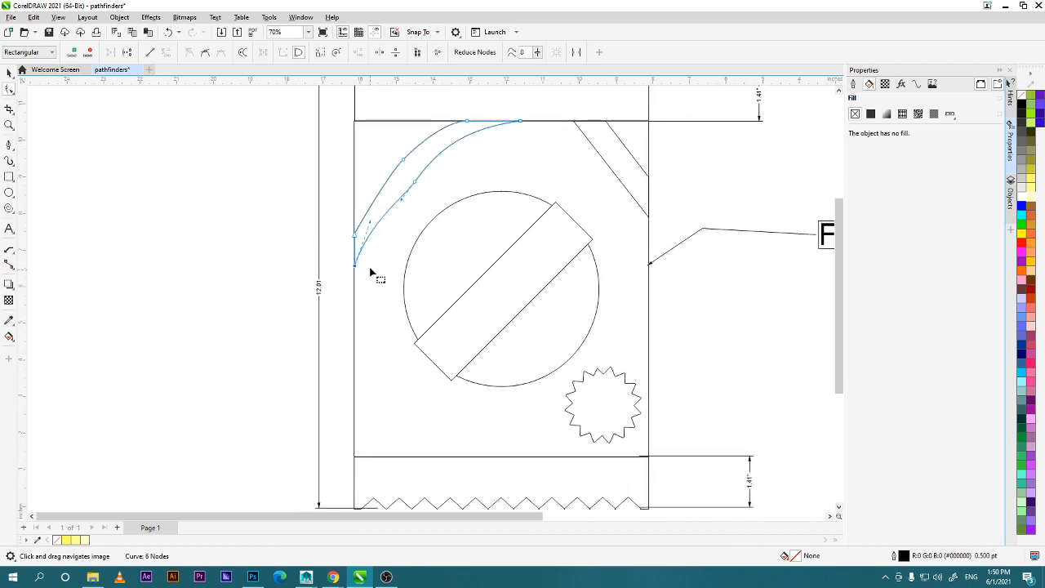
drag(416, 189, 366, 187)
drag(412, 137, 422, 129)
click(9, 73)
click(605, 262)
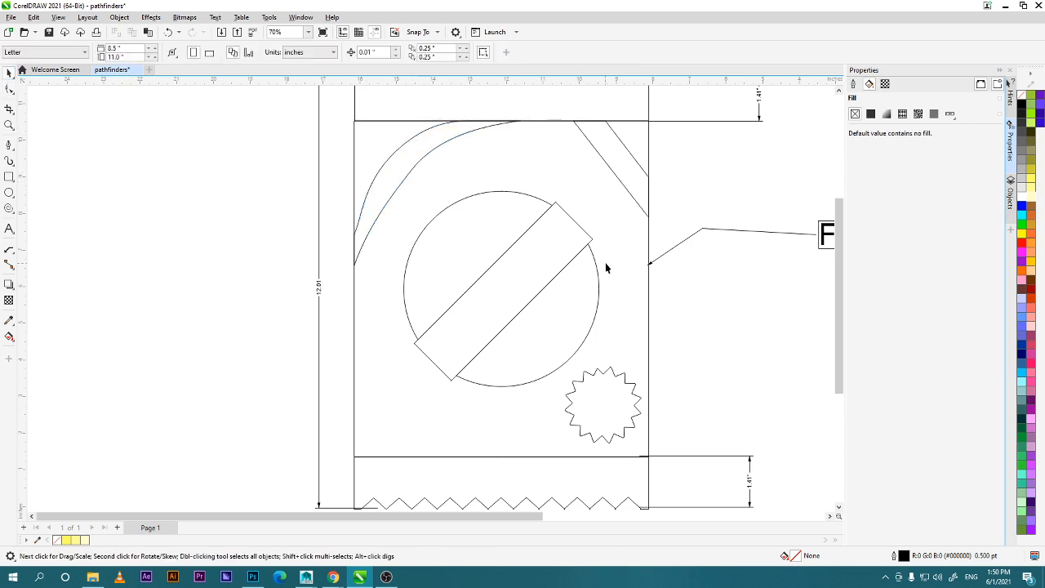
scroll(546, 229, down, 1)
scroll(546, 229, down, 1)
scroll(536, 234, down, 2)
drag(536, 233, 370, 321)
scroll(376, 319, up, 2)
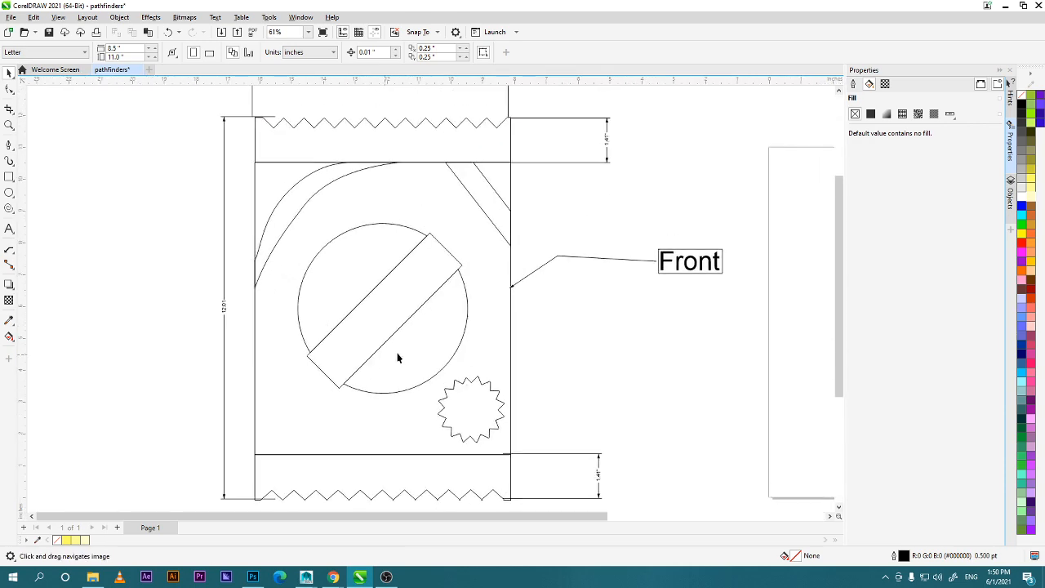
drag(397, 357, 277, 410)
scroll(354, 268, down, 3)
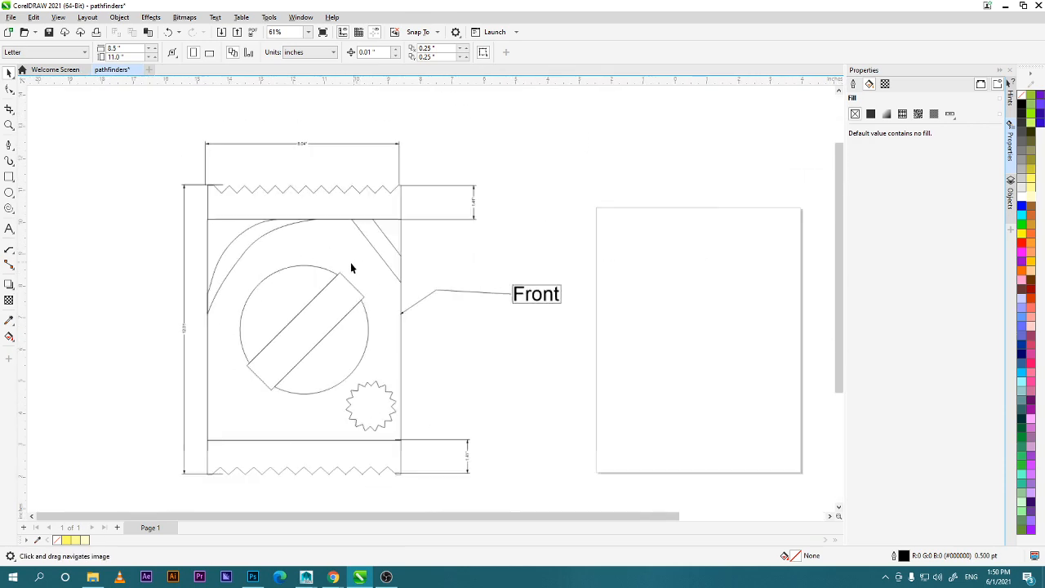
Draw two horizontal lines about 8.03 in long across the strip below the upper zigzag edge.
scroll(421, 305, up, 2)
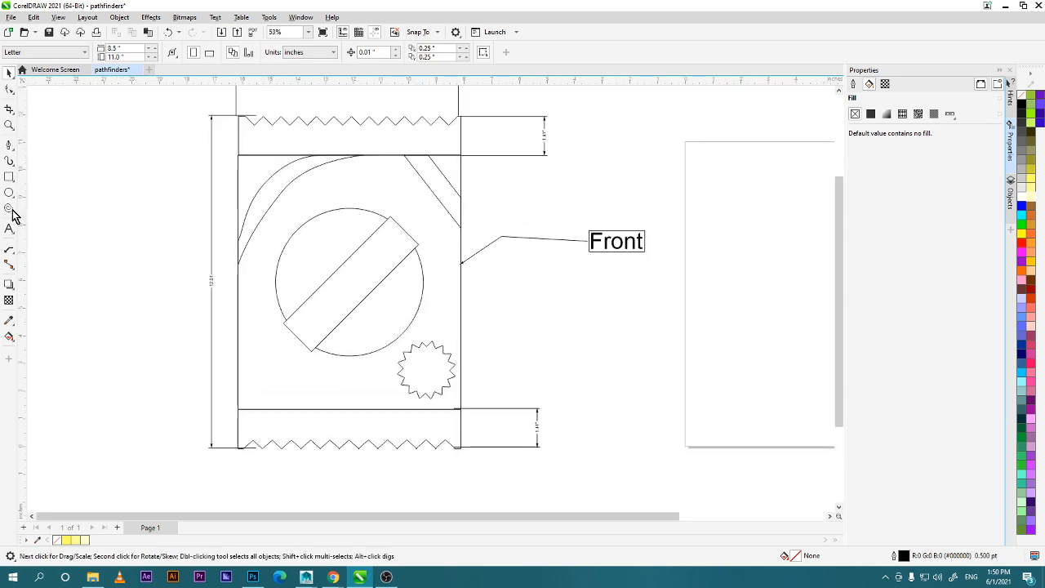
click(8, 145)
click(26, 161)
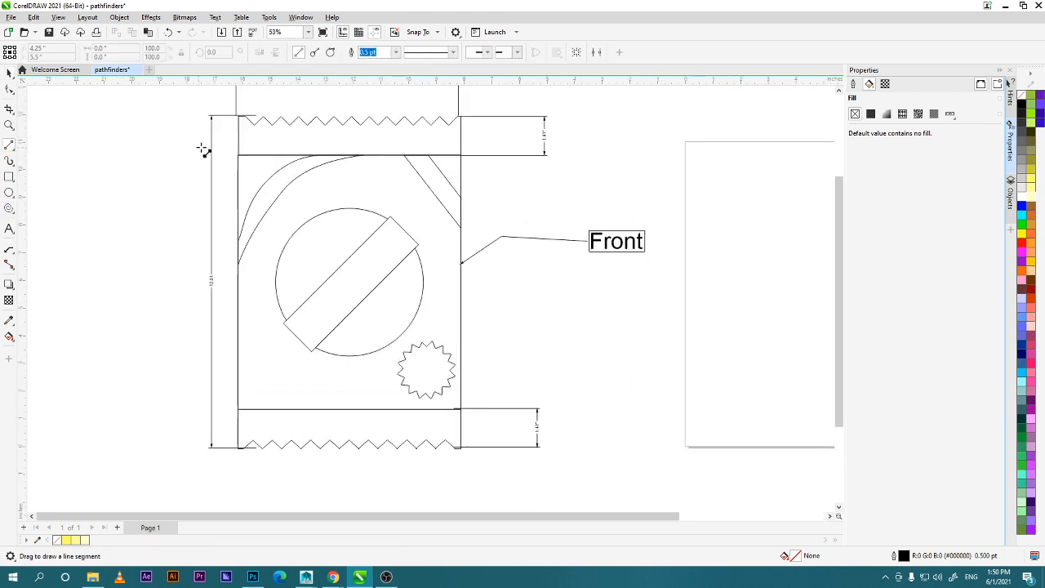
mouse_move(242, 135)
mouse_down()
mouse_move(462, 137)
mouse_move(243, 152)
mouse_up()
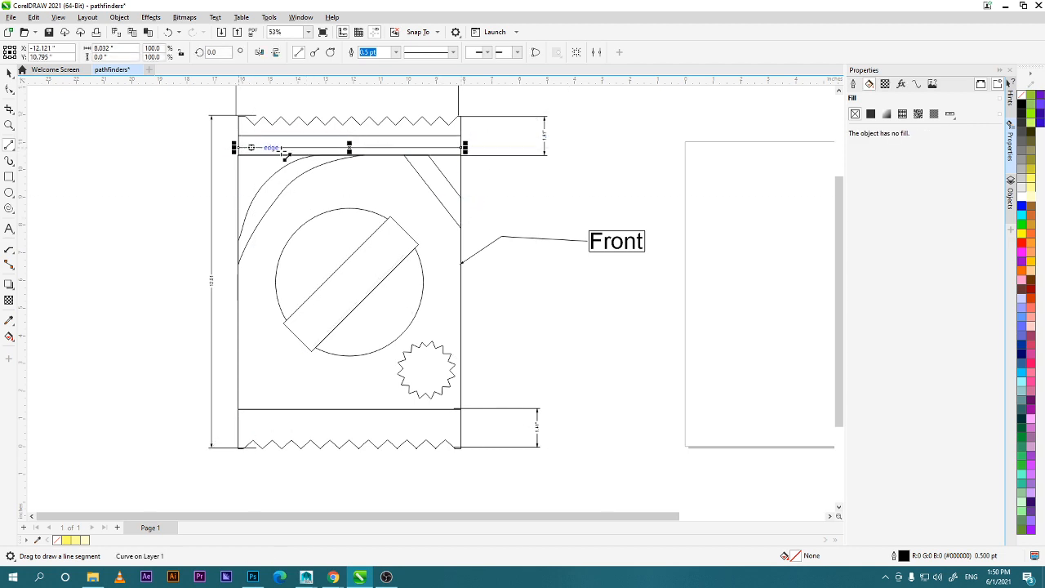
Draw two horizontal lines about 8.04 in long across the strip above the lower zigzag edge.
scroll(326, 378, down, 2)
mouse_move(231, 340)
mouse_down()
mouse_move(458, 342)
mouse_move(406, 329)
mouse_move(231, 327)
mouse_up()
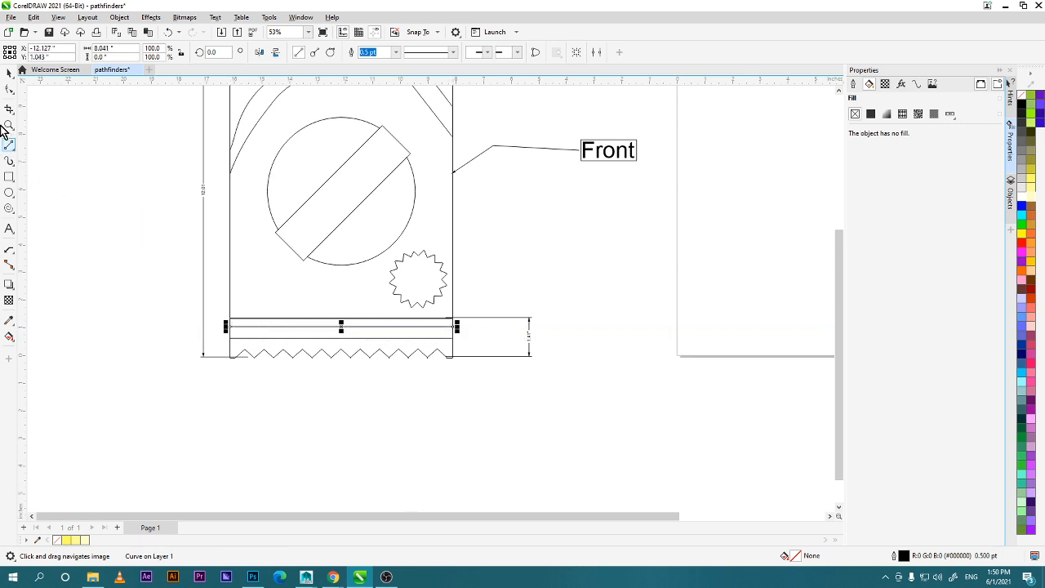
click(9, 73)
click(334, 275)
Set the outline width of the grouped package panels and zigzag edges to 8.0 pt.
scroll(352, 283, down, 1)
scroll(352, 281, down, 2)
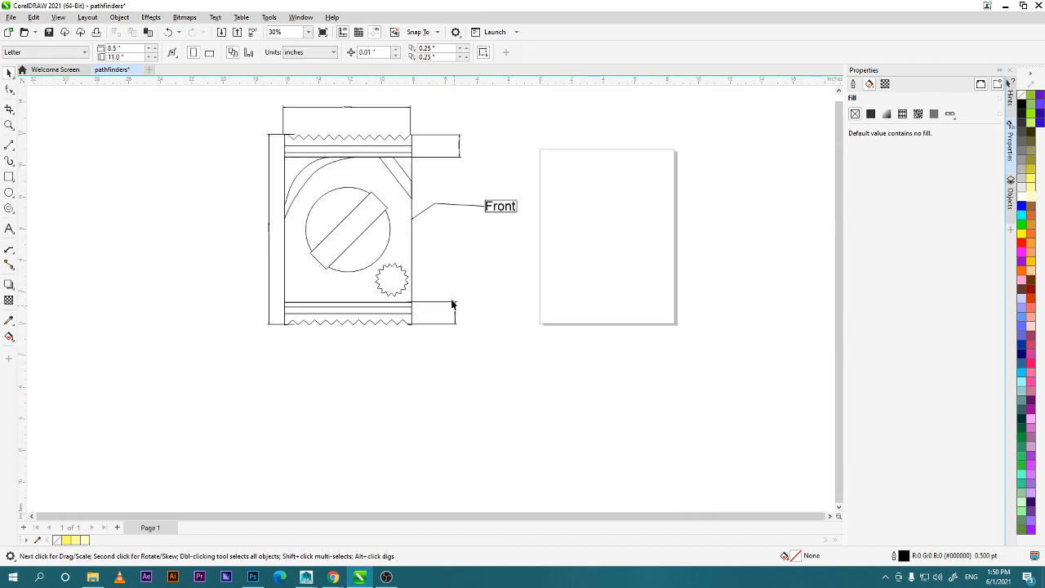
drag(444, 285, 438, 318)
scroll(440, 318, up, 3)
drag(385, 270, 413, 344)
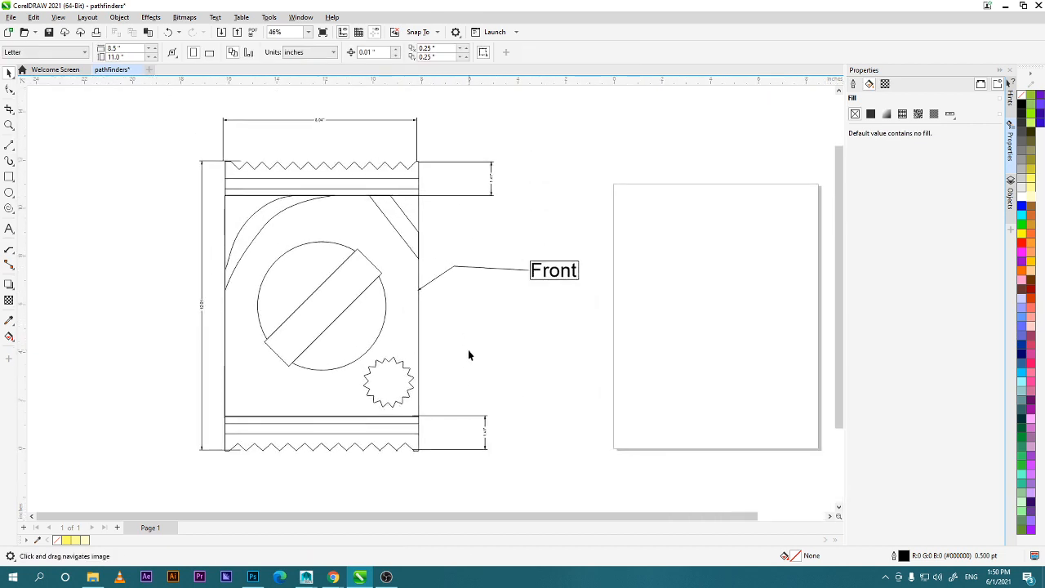
click(418, 347)
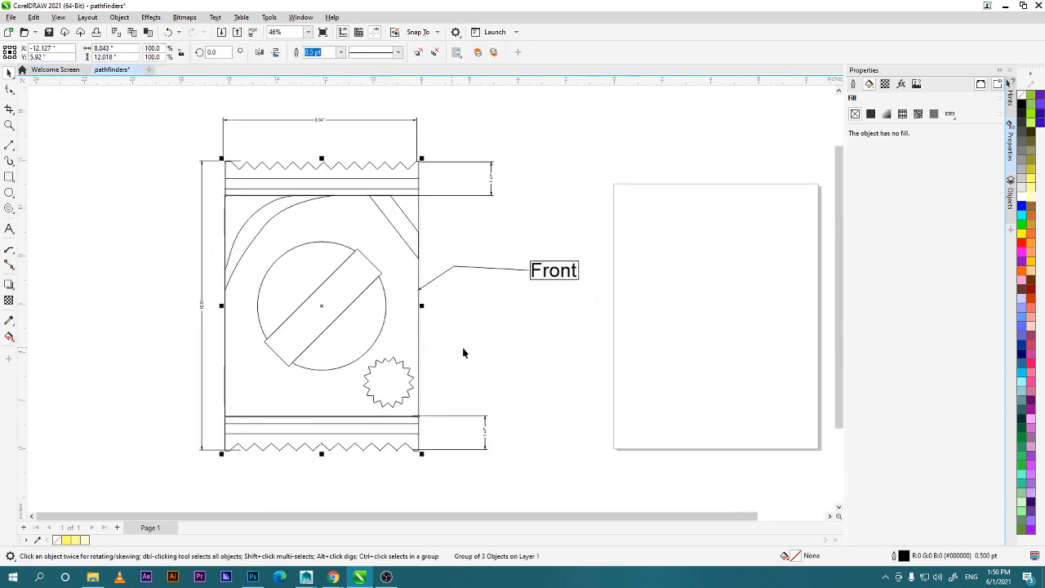
click(341, 52)
click(333, 107)
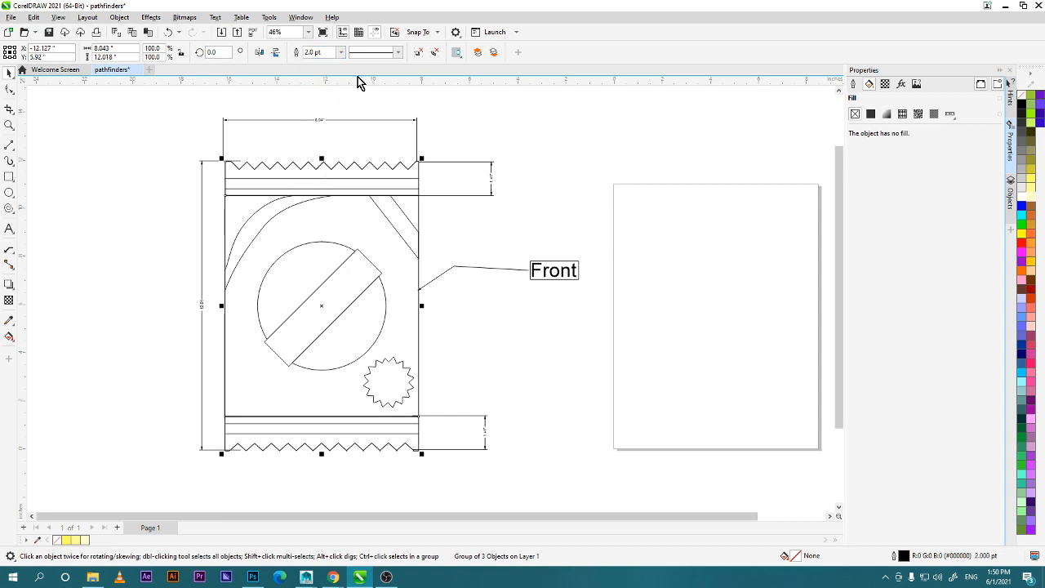
click(340, 52)
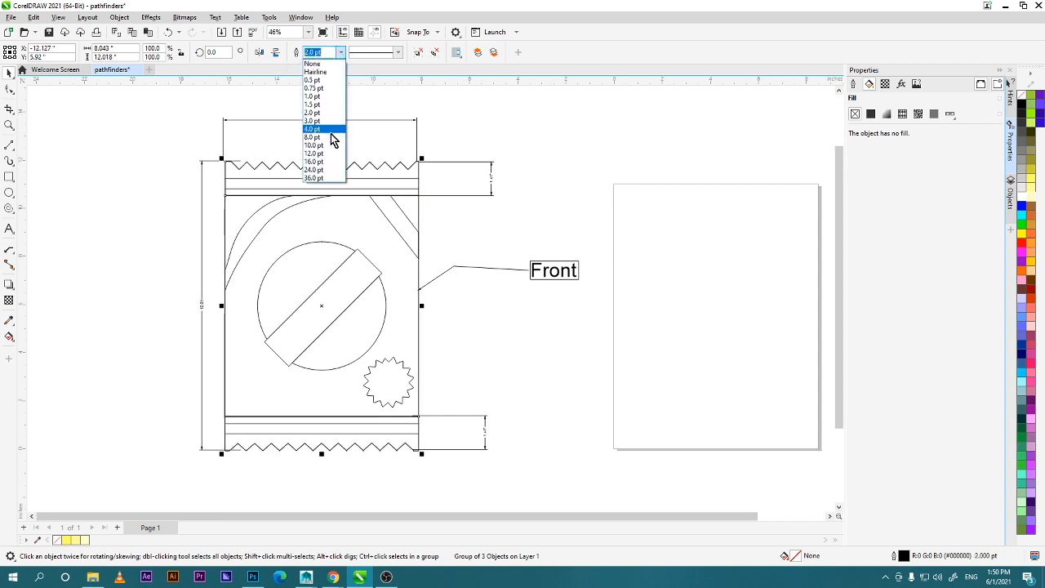
click(333, 132)
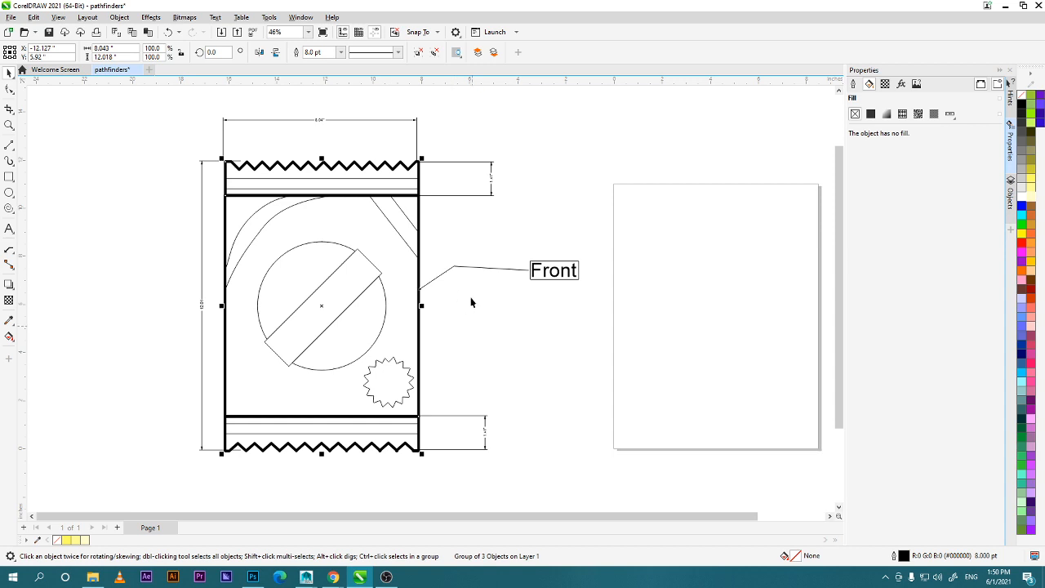
Set the outline width of the grouped package panels and zigzag edges to 4.0 pt and deselect the group.
click(341, 53)
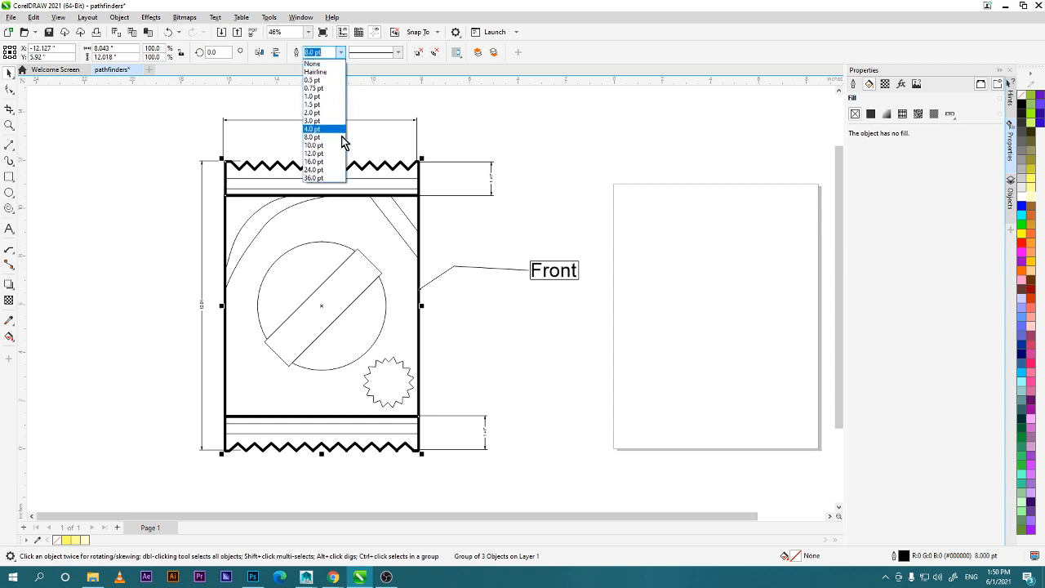
click(333, 128)
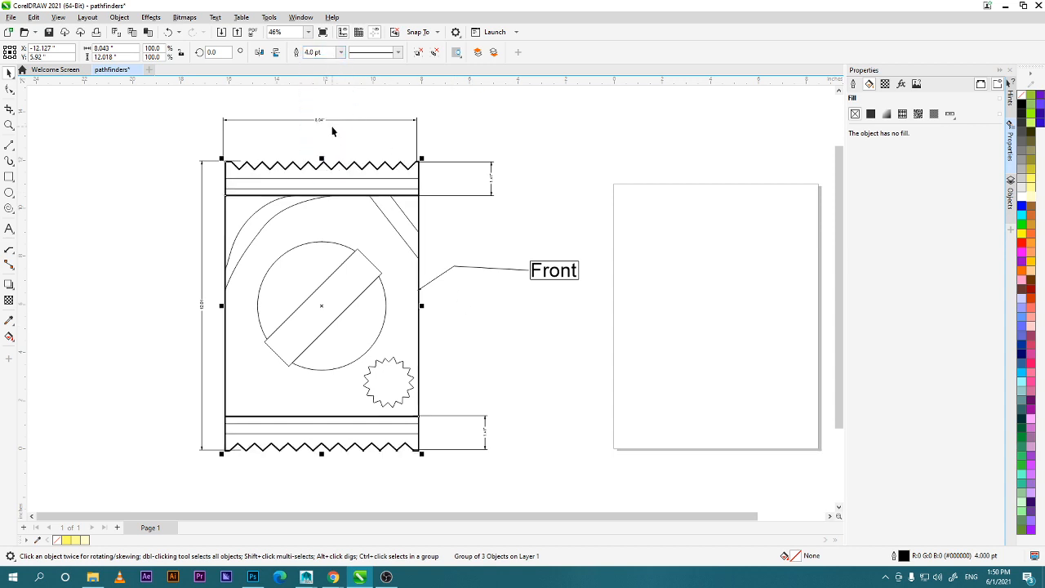
click(487, 296)
drag(559, 333, 572, 294)
scroll(507, 268, down, 2)
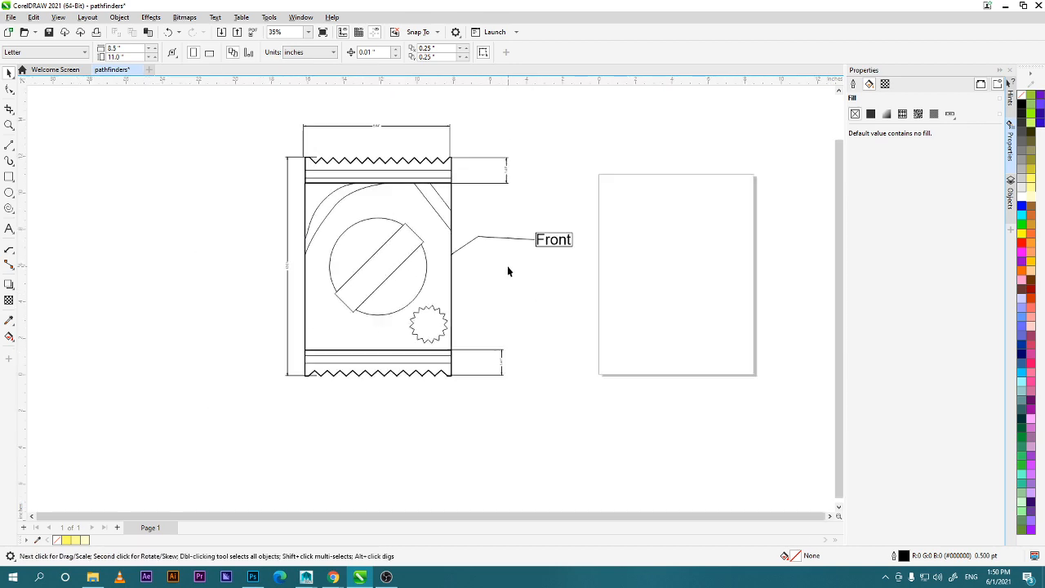
scroll(507, 268, up, 2)
scroll(507, 271, down, 2)
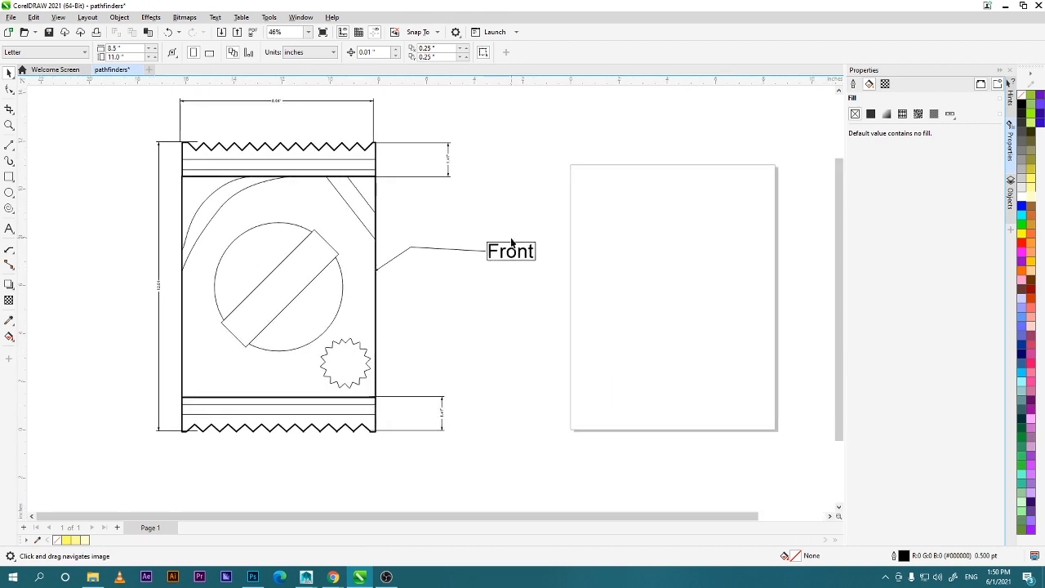
Group the whole package drawing with its dimensions and Front callout, and move it about 7.5 in to the left.
drag(616, 422, 610, 412)
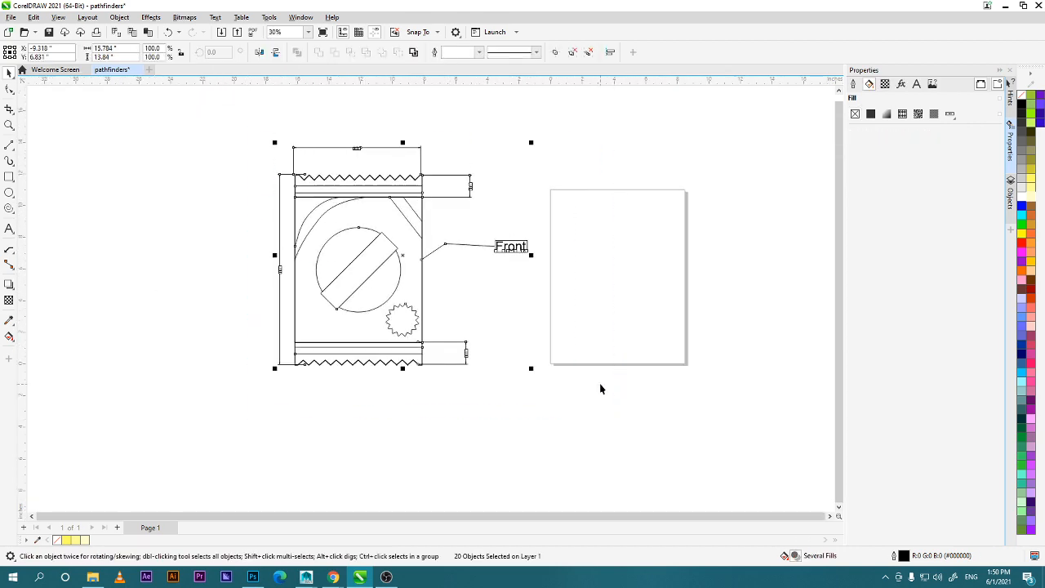
click(559, 433)
click(423, 299)
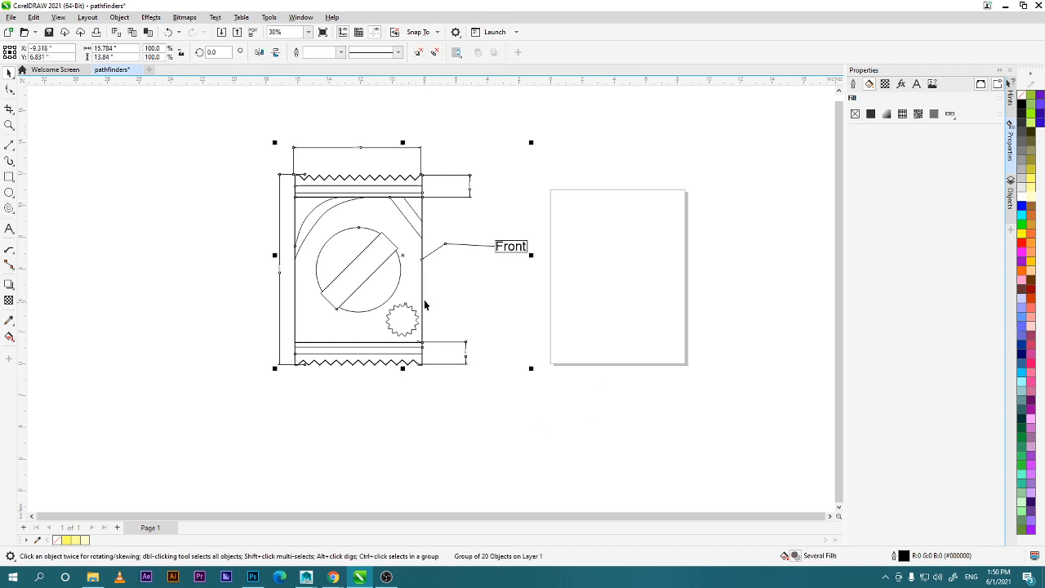
drag(419, 286, 301, 285)
click(414, 371)
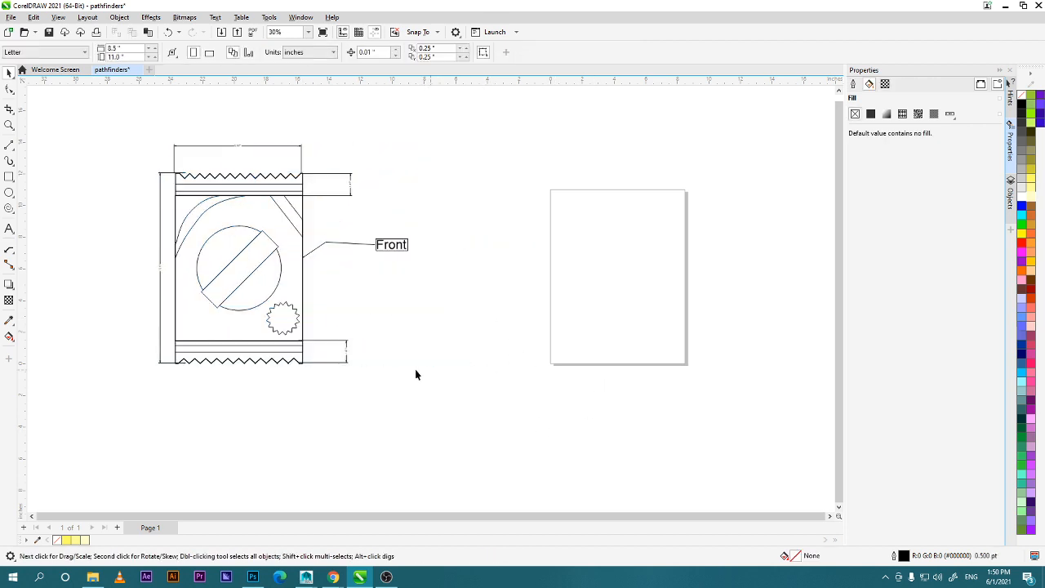
Examine the grouped package layout up close, including its zigzag edges, front-panel shapes, dimensions and Front callout.
drag(363, 360, 507, 385)
scroll(508, 385, up, 3)
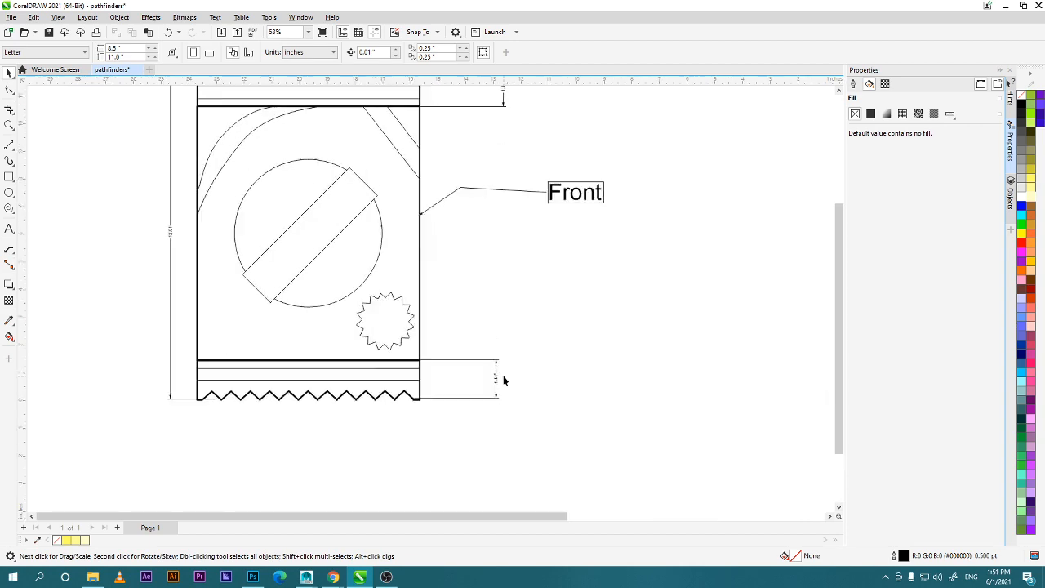
drag(399, 327, 623, 397)
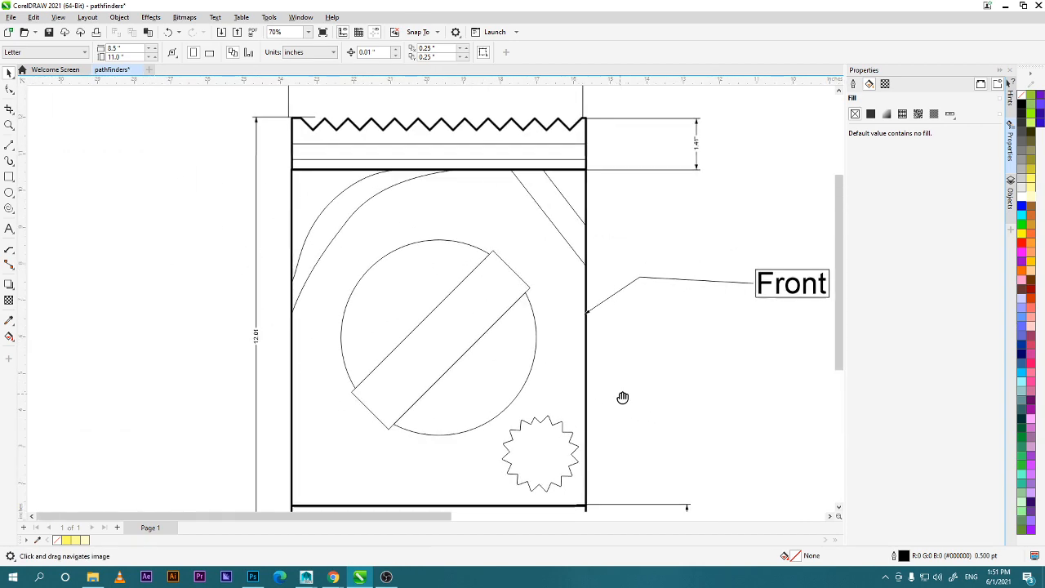
click(524, 303)
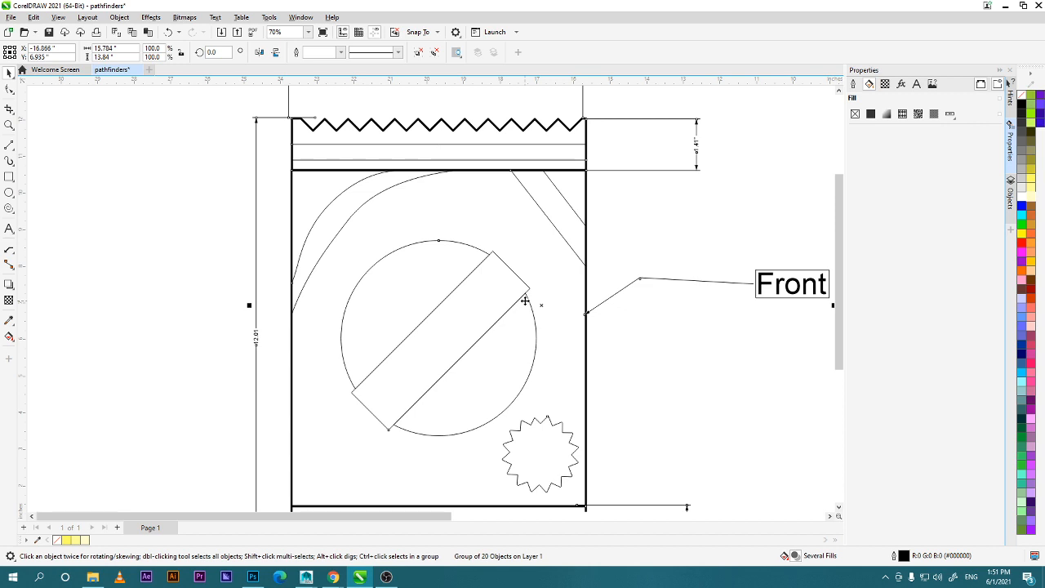
drag(547, 396, 150, 383)
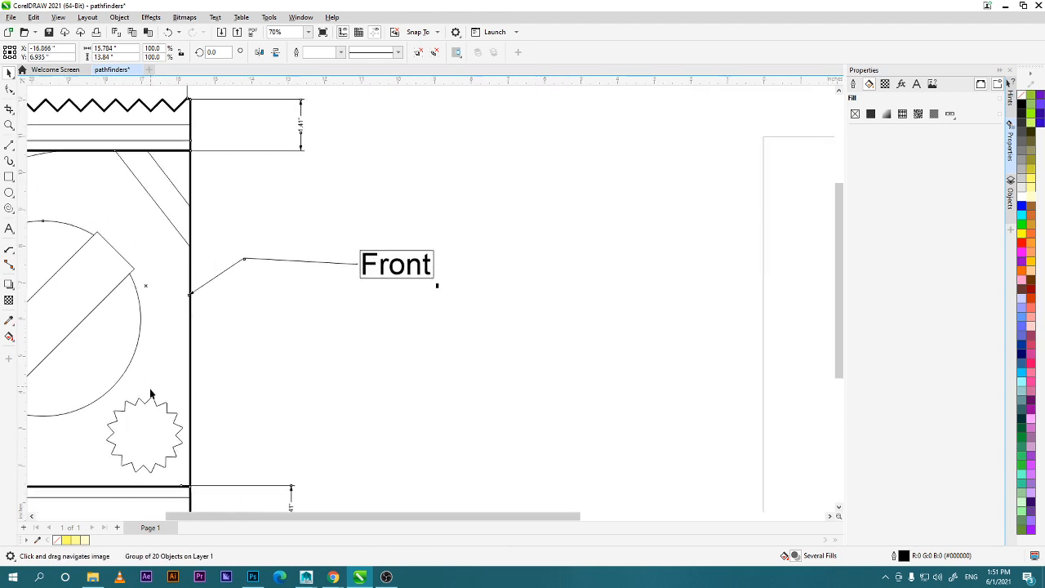
scroll(394, 342, down, 1)
mouse_move(397, 351)
mouse_down()
mouse_move(513, 329)
mouse_move(520, 344)
mouse_up()
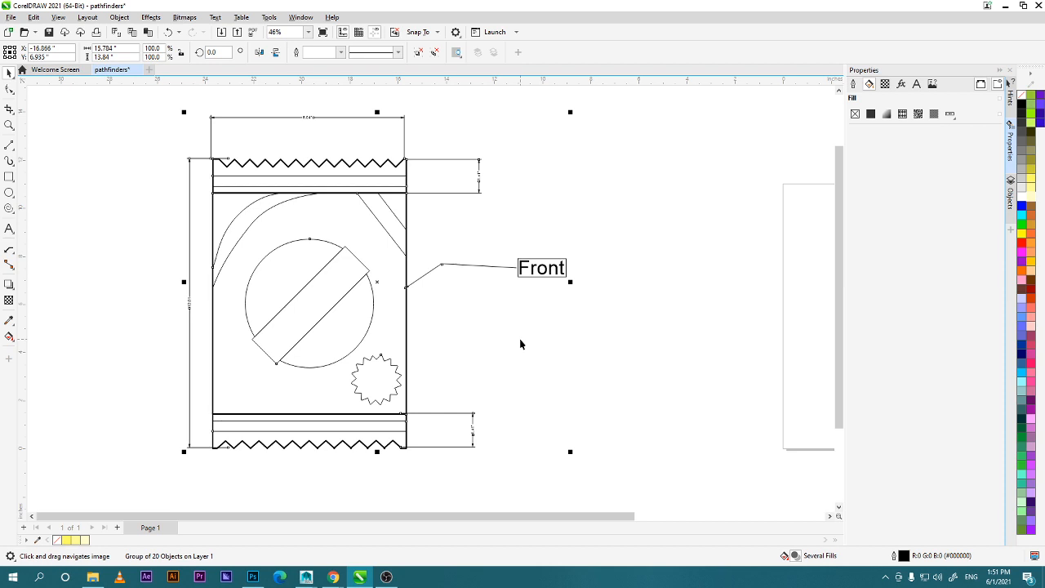
click(156, 269)
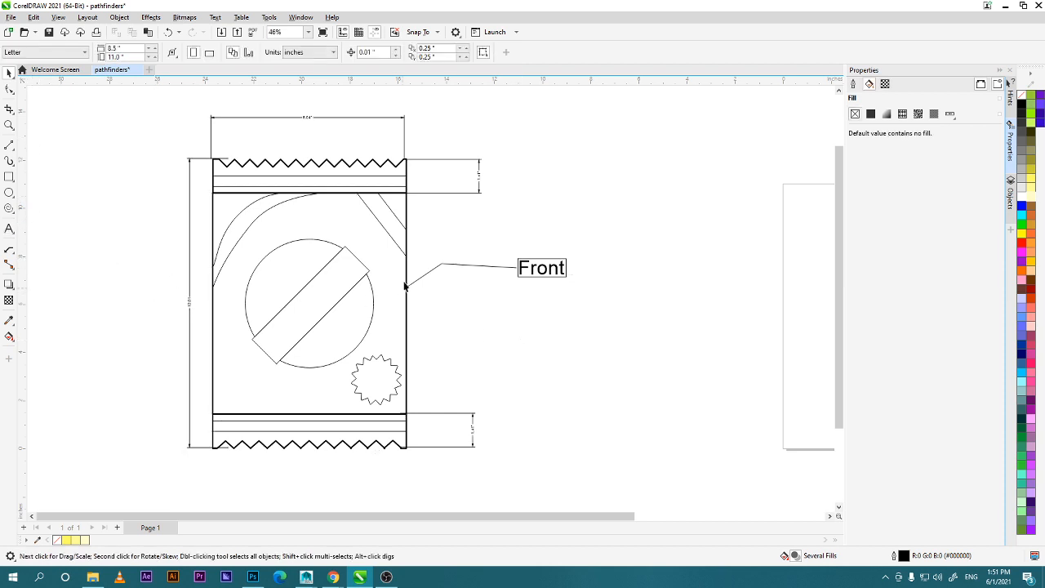
click(408, 197)
scroll(568, 232, down, 1)
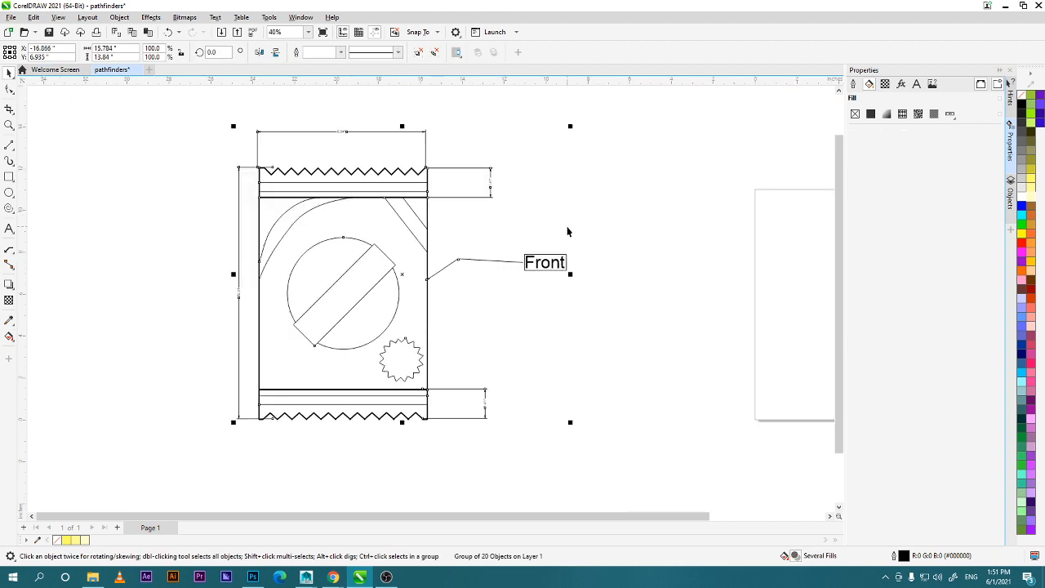
scroll(567, 229, up, 3)
mouse_move(449, 354)
mouse_down()
mouse_move(520, 280)
mouse_move(522, 387)
mouse_move(531, 343)
mouse_up()
scroll(520, 290, down, 1)
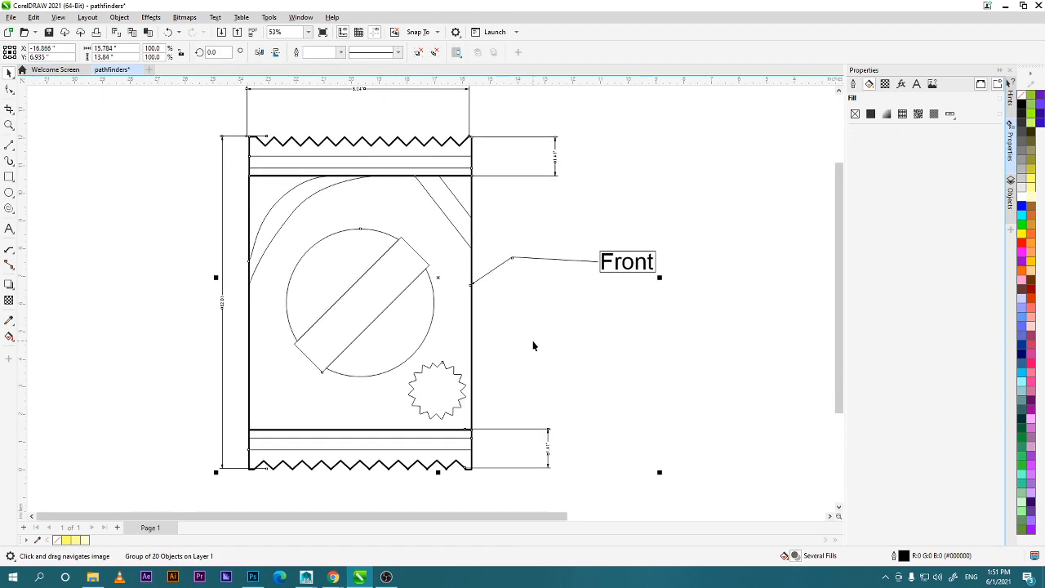
Start saving the drawing under a new name and create and open a corel_class folder on the D: drive.
key(ctrl+shift+s)
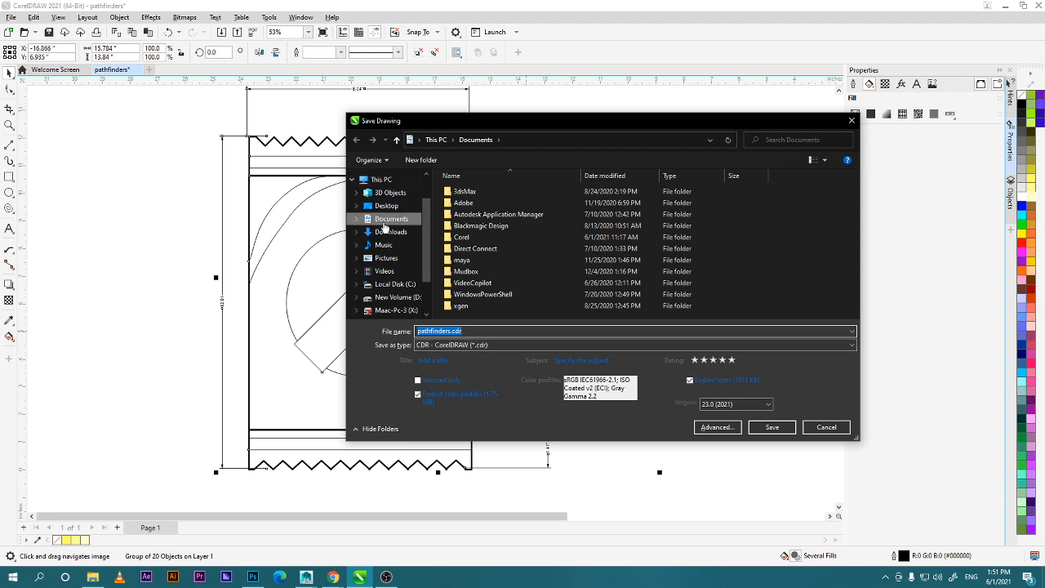
scroll(399, 280, down, 1)
click(399, 280)
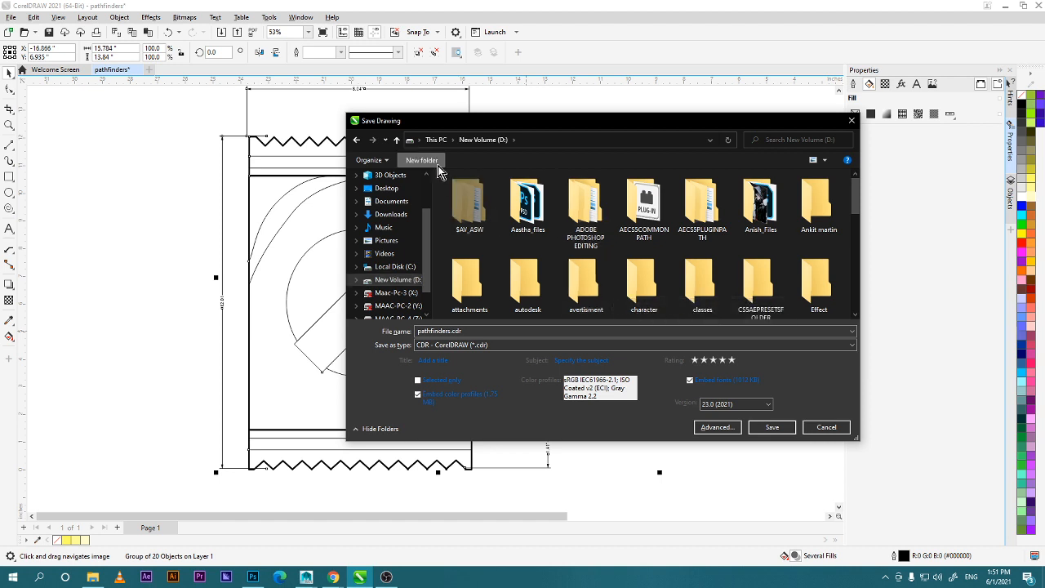
key(ctrl+shift+n)
text(core)
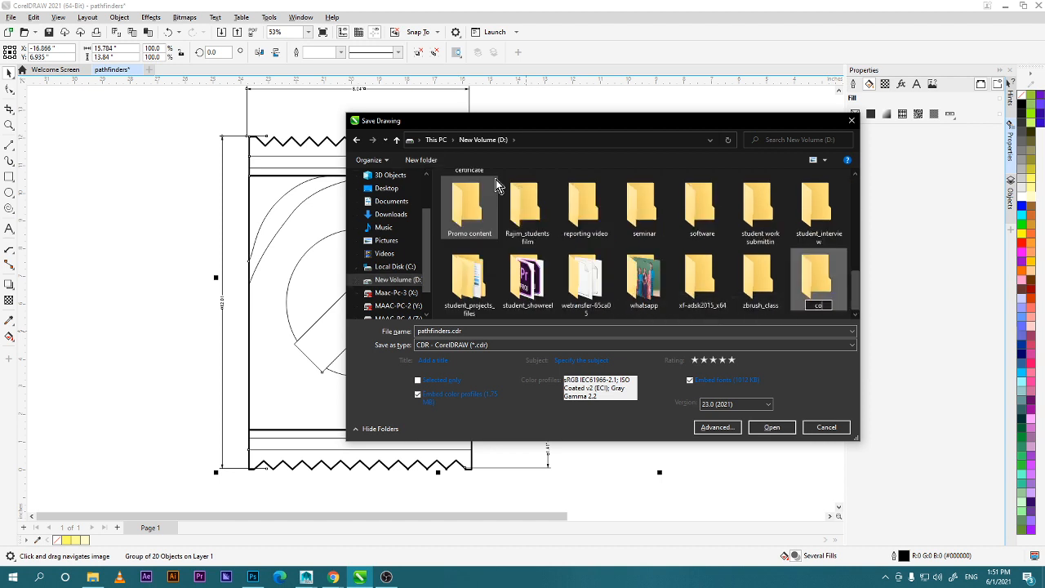
text(l_class)
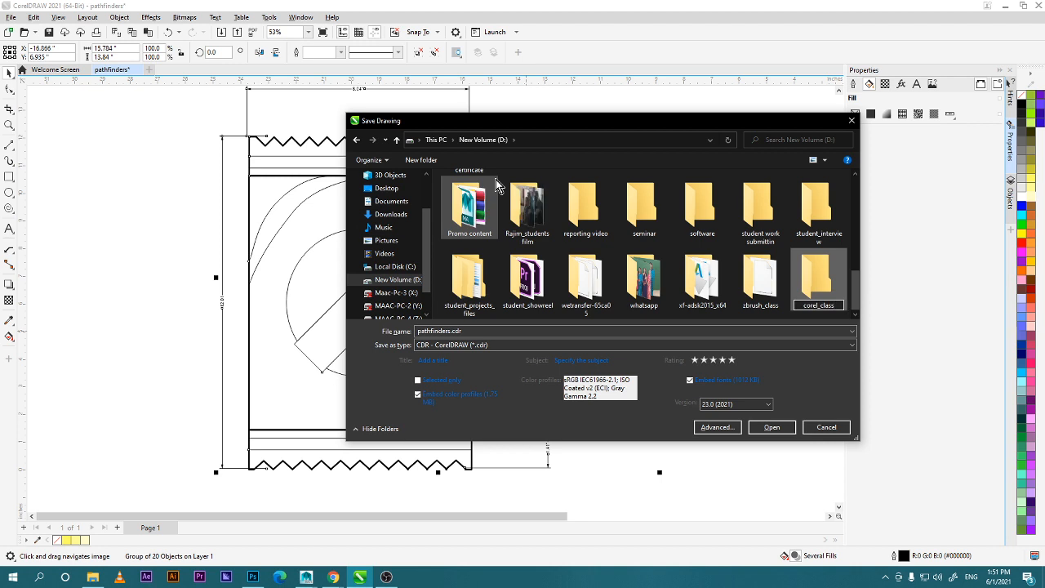
key(Return)
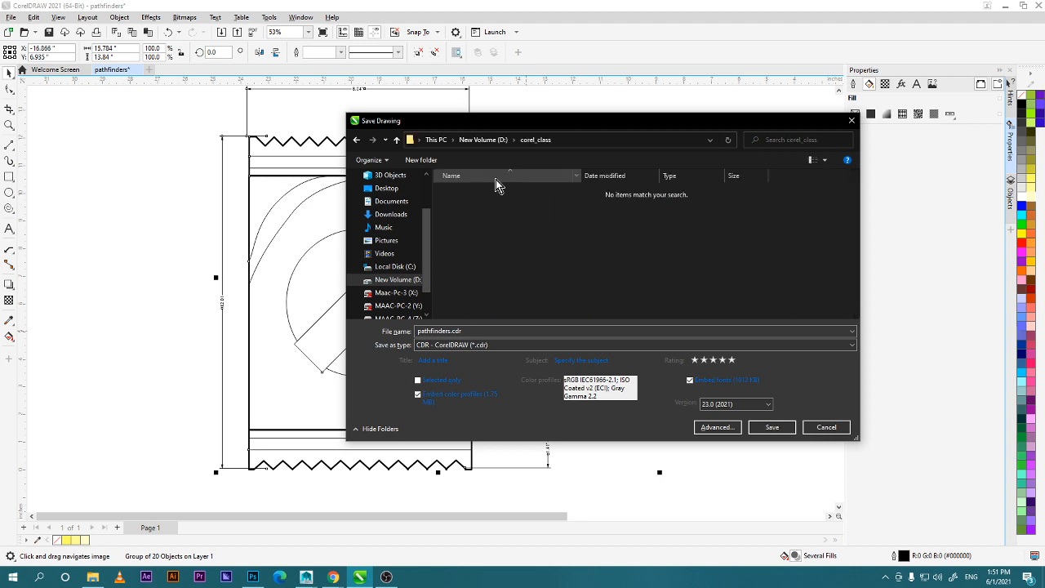
Name the file product_packaging.cdr and save it in the corel_class folder as a CorelDRAW drawing.
click(489, 331)
drag(452, 330, 410, 332)
text(well)
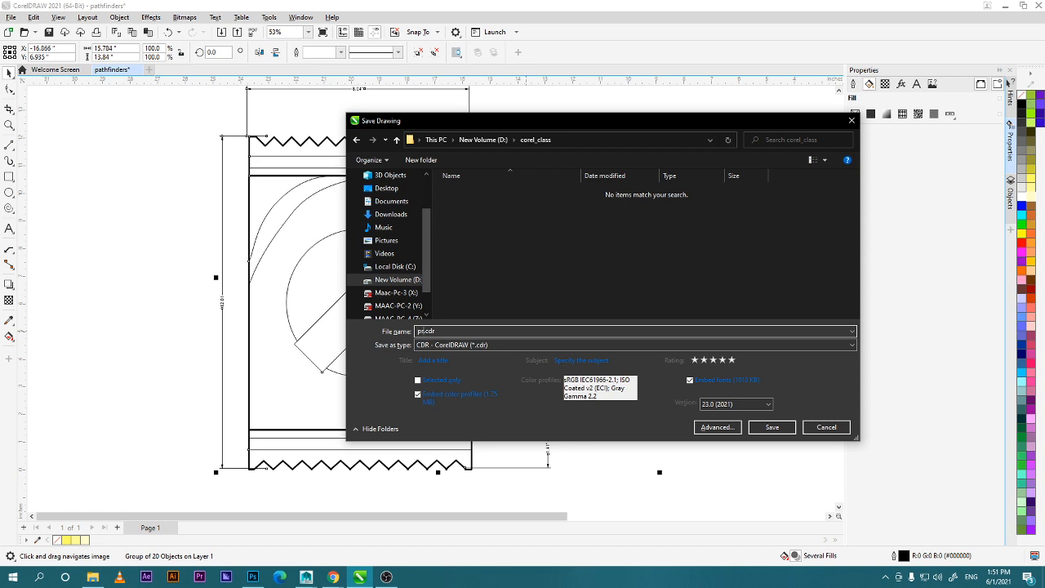
text(product_packaging)
click(772, 428)
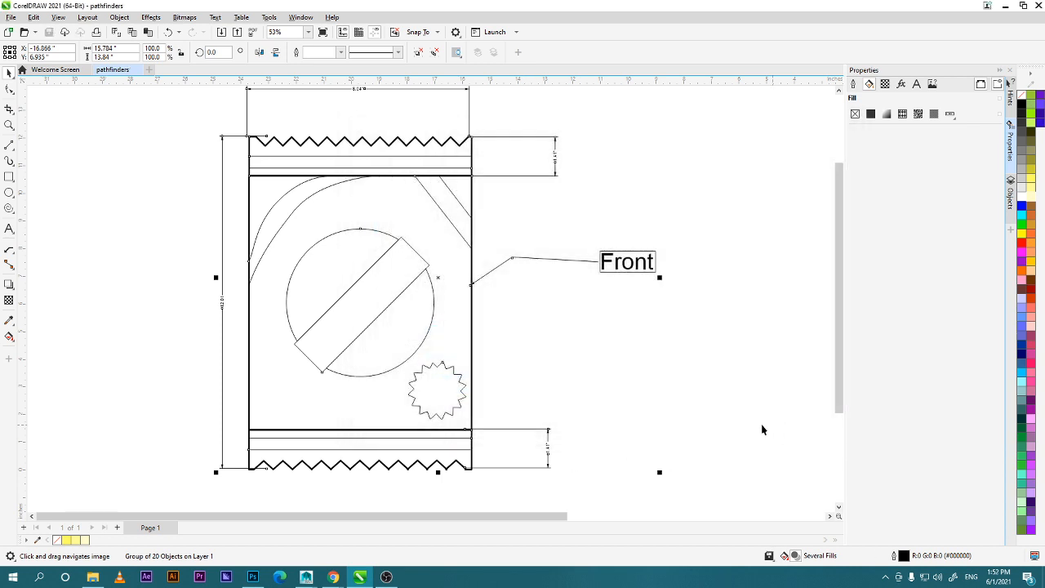
click(685, 348)
scroll(604, 337, down, 2)
scroll(601, 331, down, 1)
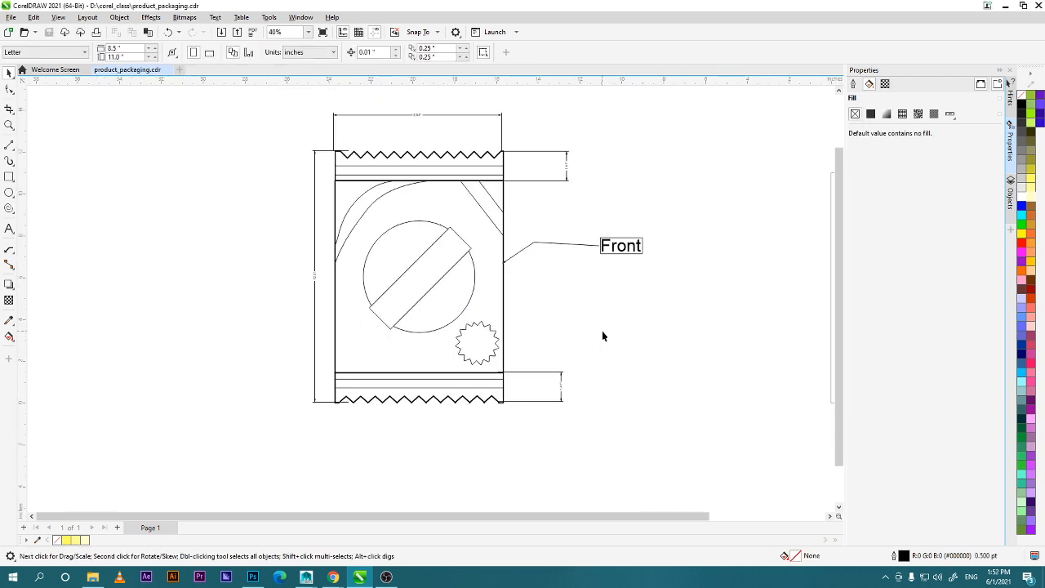
drag(638, 366, 528, 400)
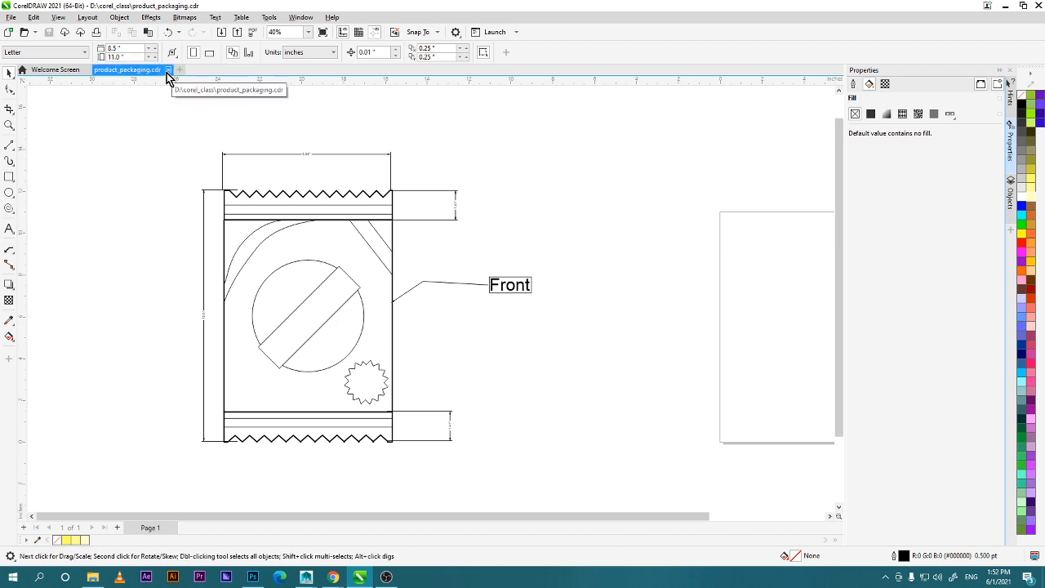
click(387, 577)
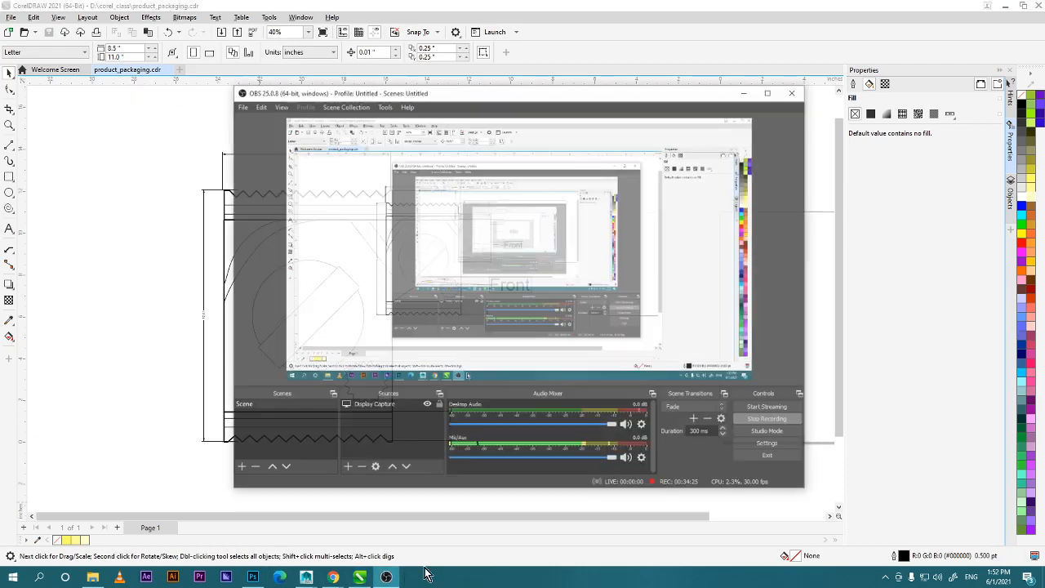